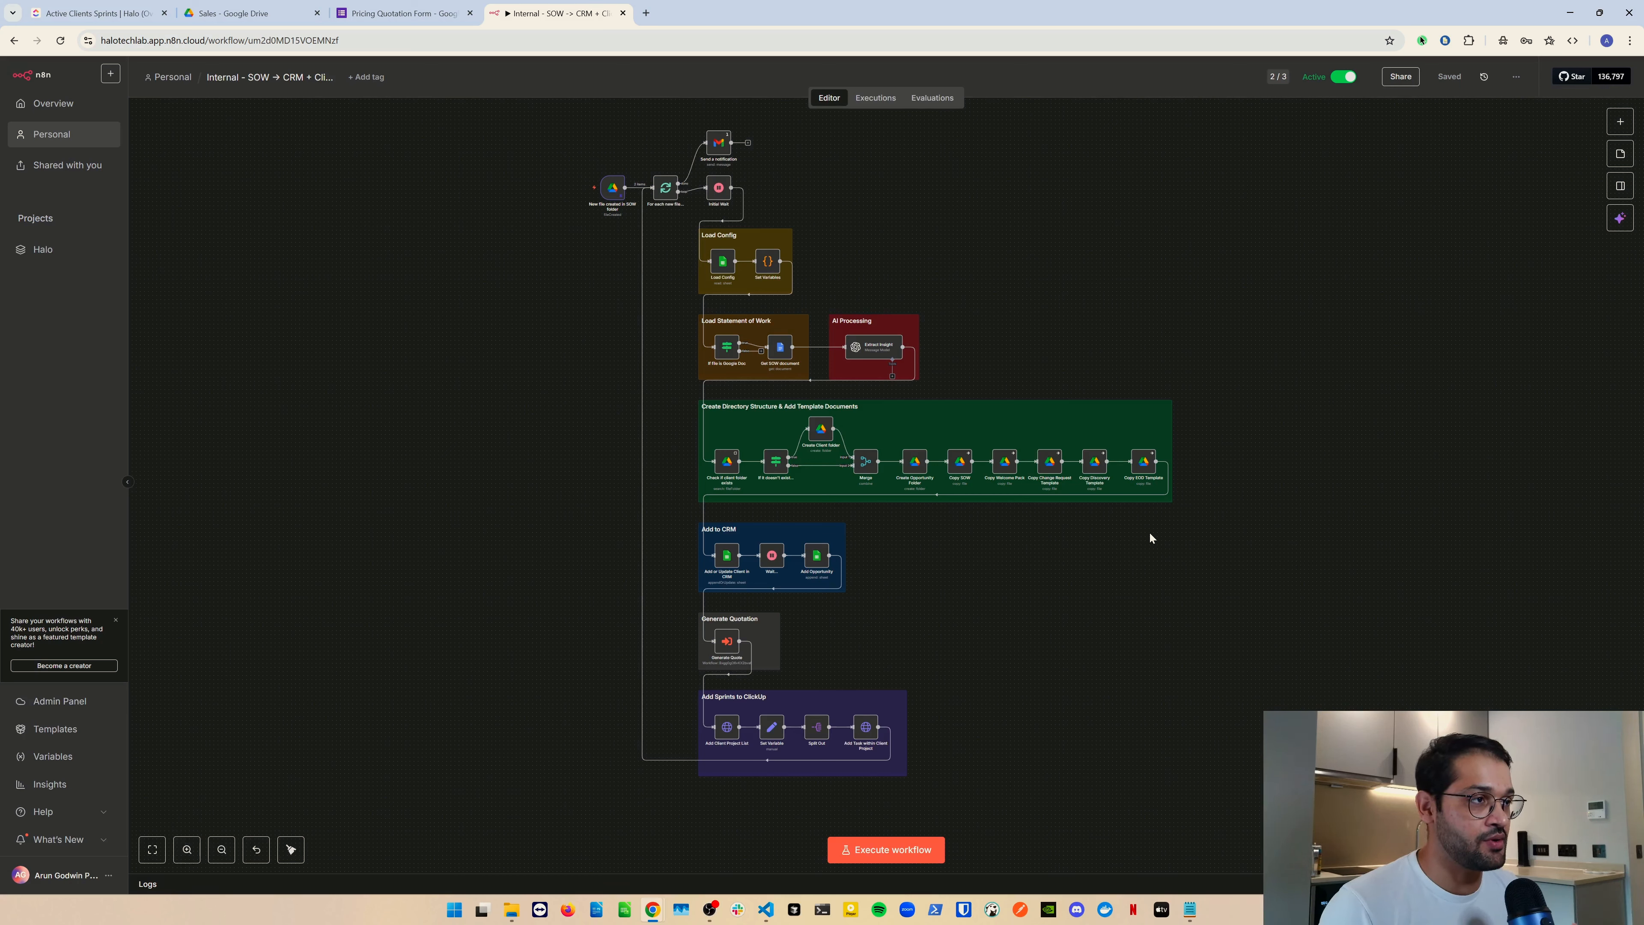
# - Examine the workflow's opening nodes: the SOW folder trigger, the per-file loop, the initial wait and the Load Config section
pyautogui.scroll(5, 794, 266)
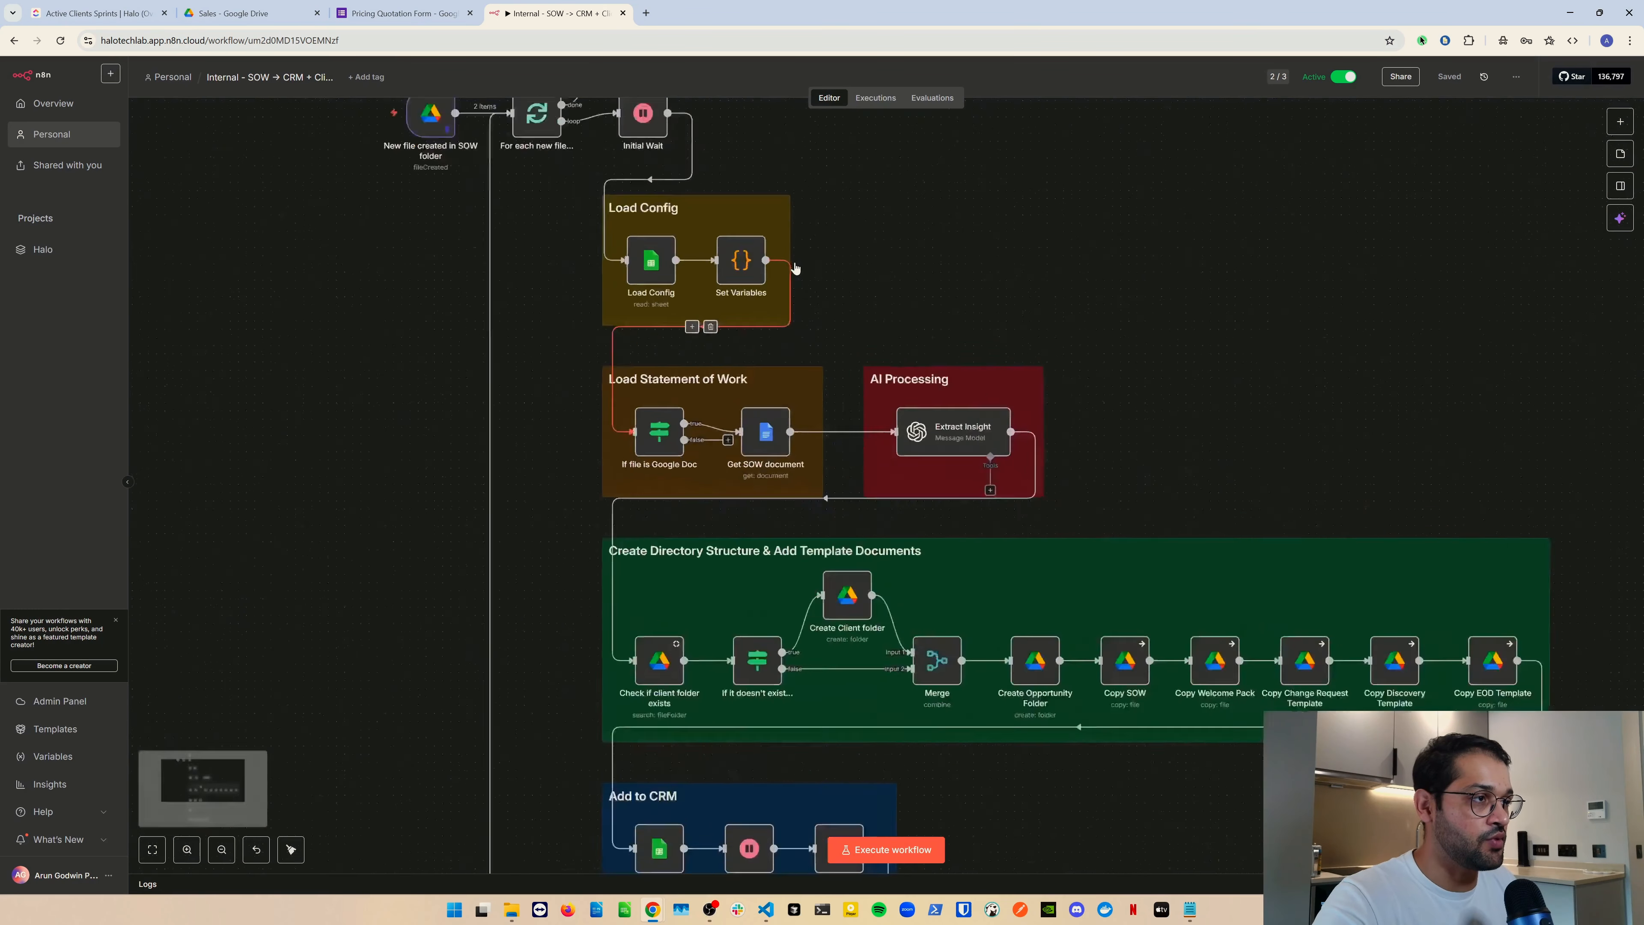
pyautogui.scroll(-3, 803, 288)
pyautogui.scroll(6, 803, 289)
pyautogui.hscroll(-2, 803, 288)
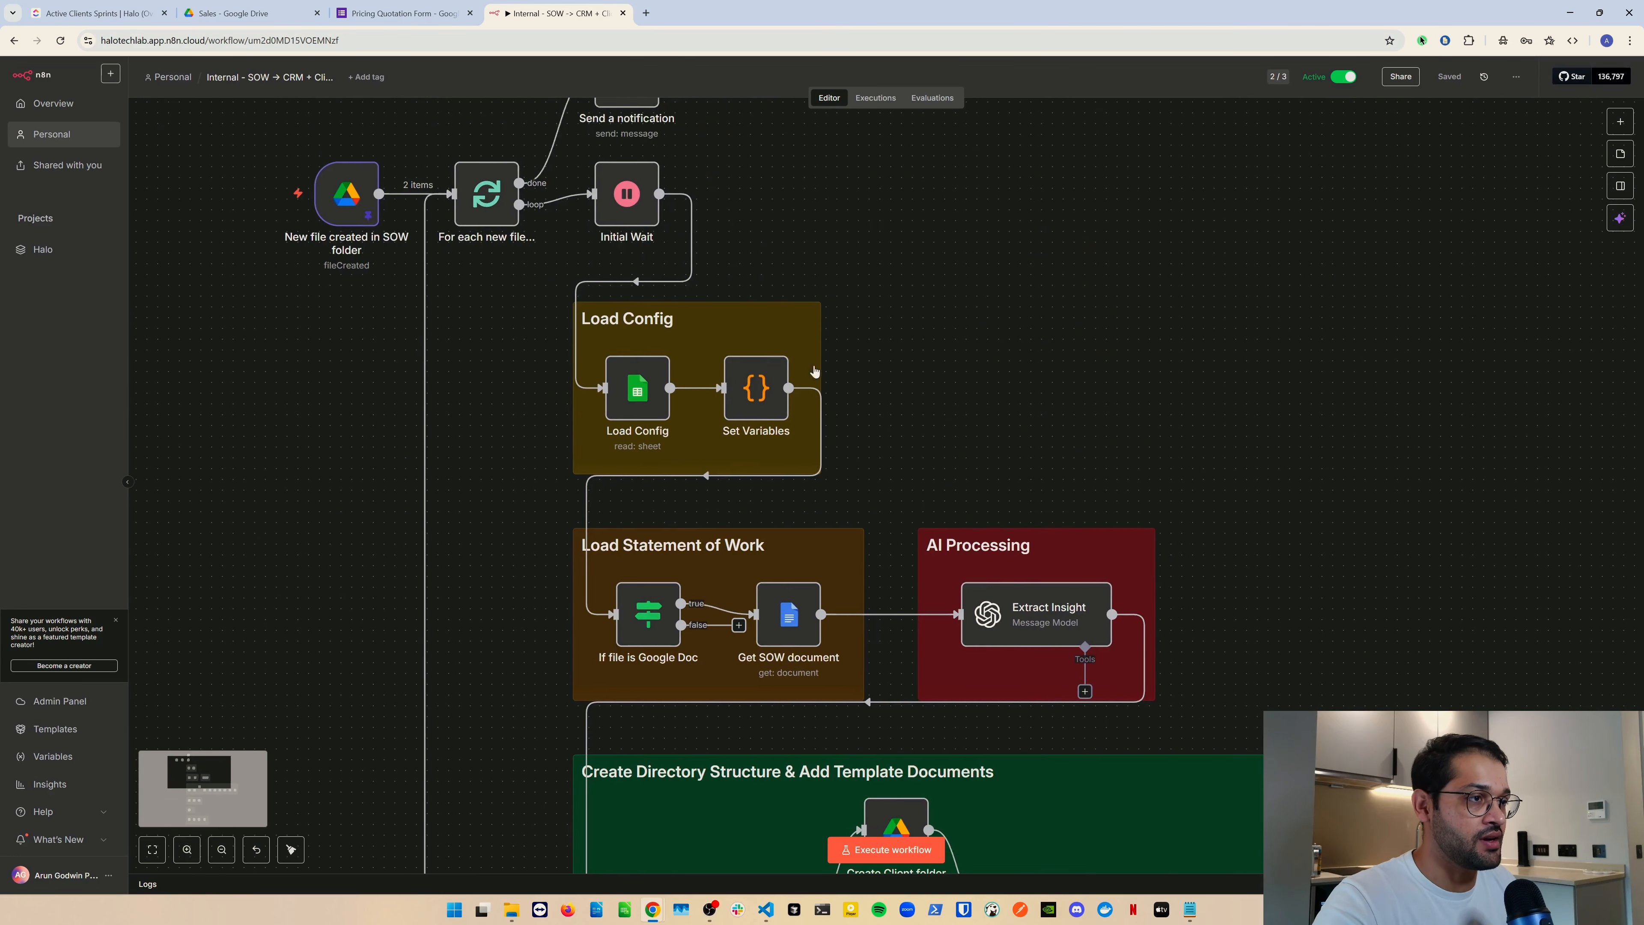
pyautogui.scroll(-3, 907, 402)
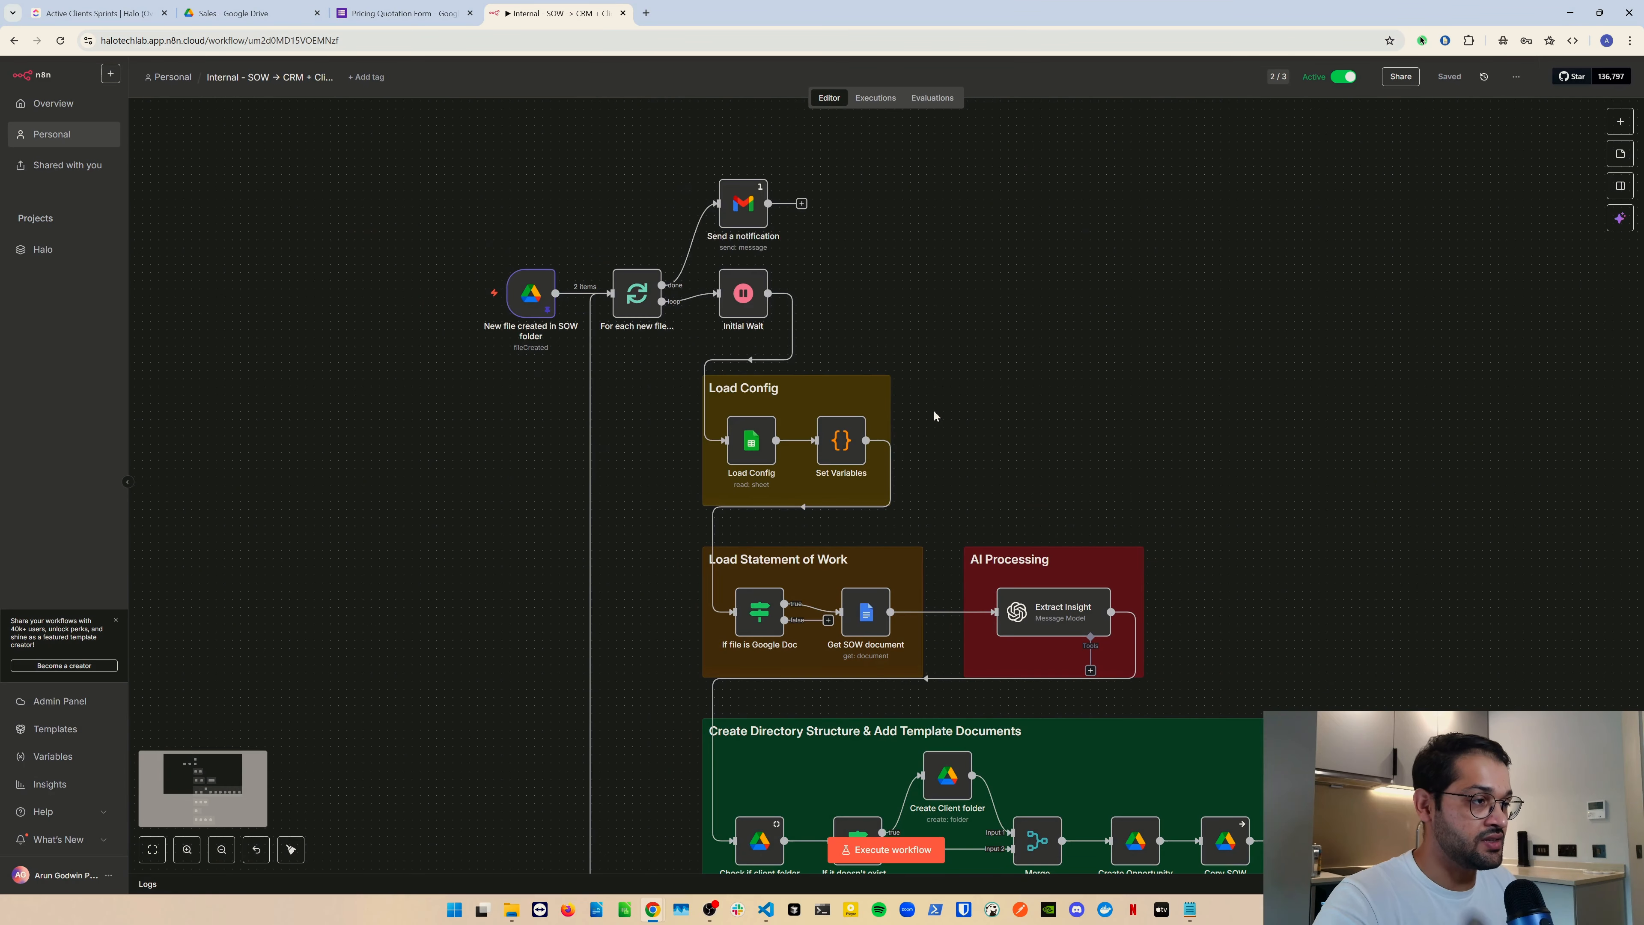
pyautogui.hscroll(2, 935, 411)
pyautogui.scroll(-1, 903, 397)
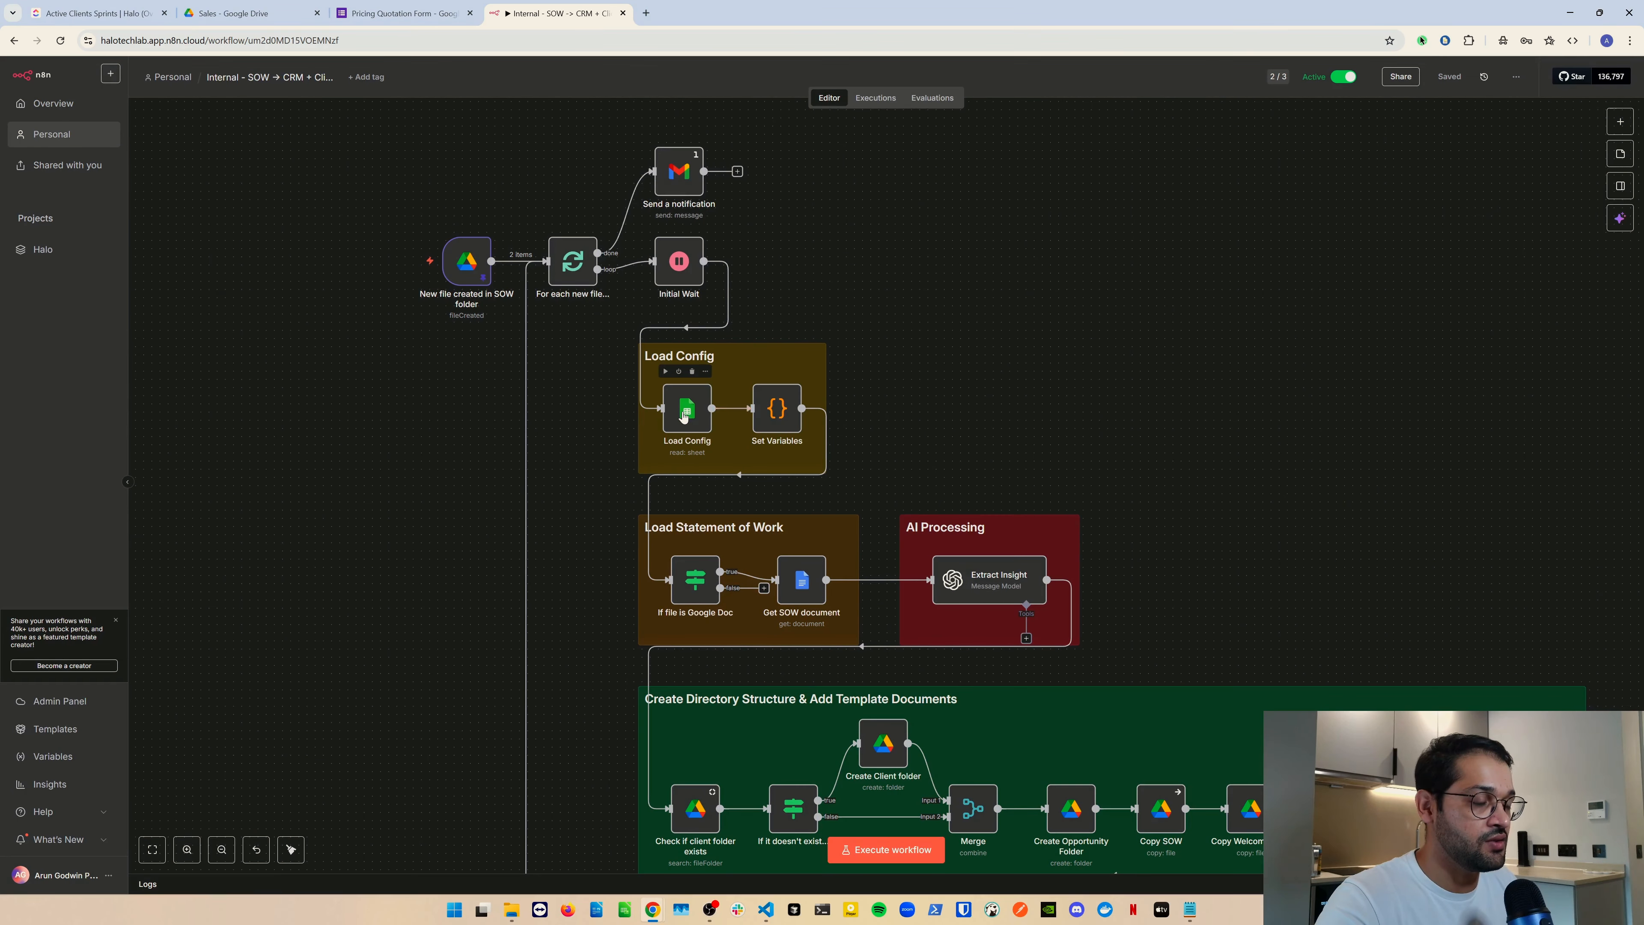
pyautogui.scroll(-3, 939, 369)
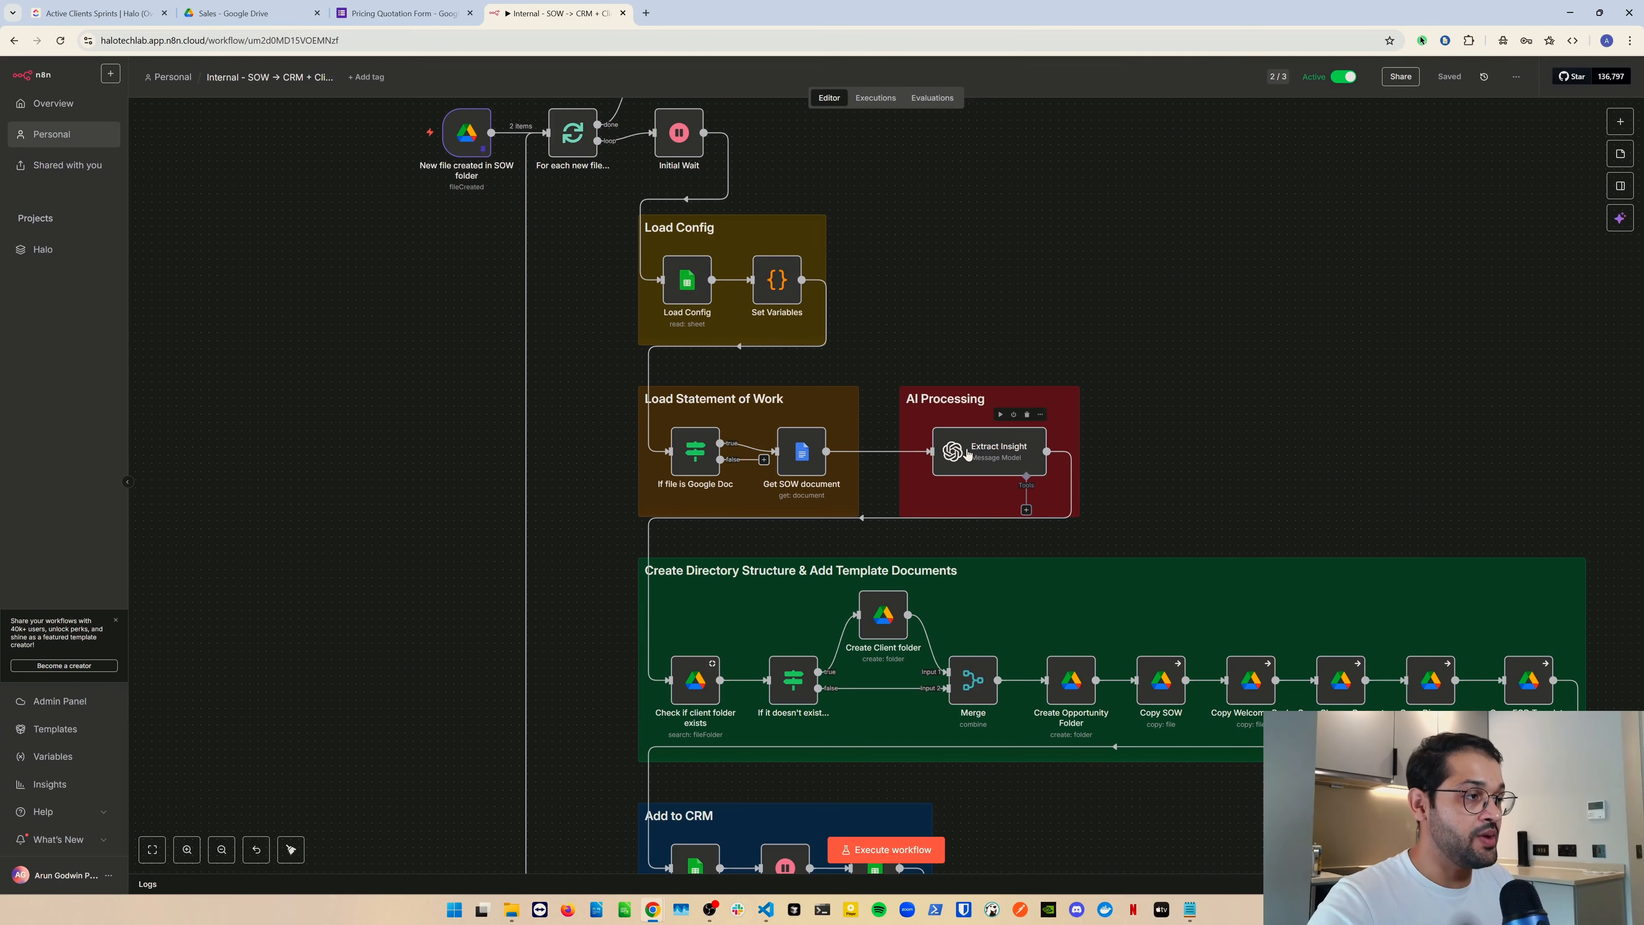
# - Examine the remaining workflow sections from AI Processing and directory creation to Add Sprints to ClickUp, ending on the full workflow overview
pyautogui.scroll(-1, 789, 442)
pyautogui.scroll(-5, 967, 450)
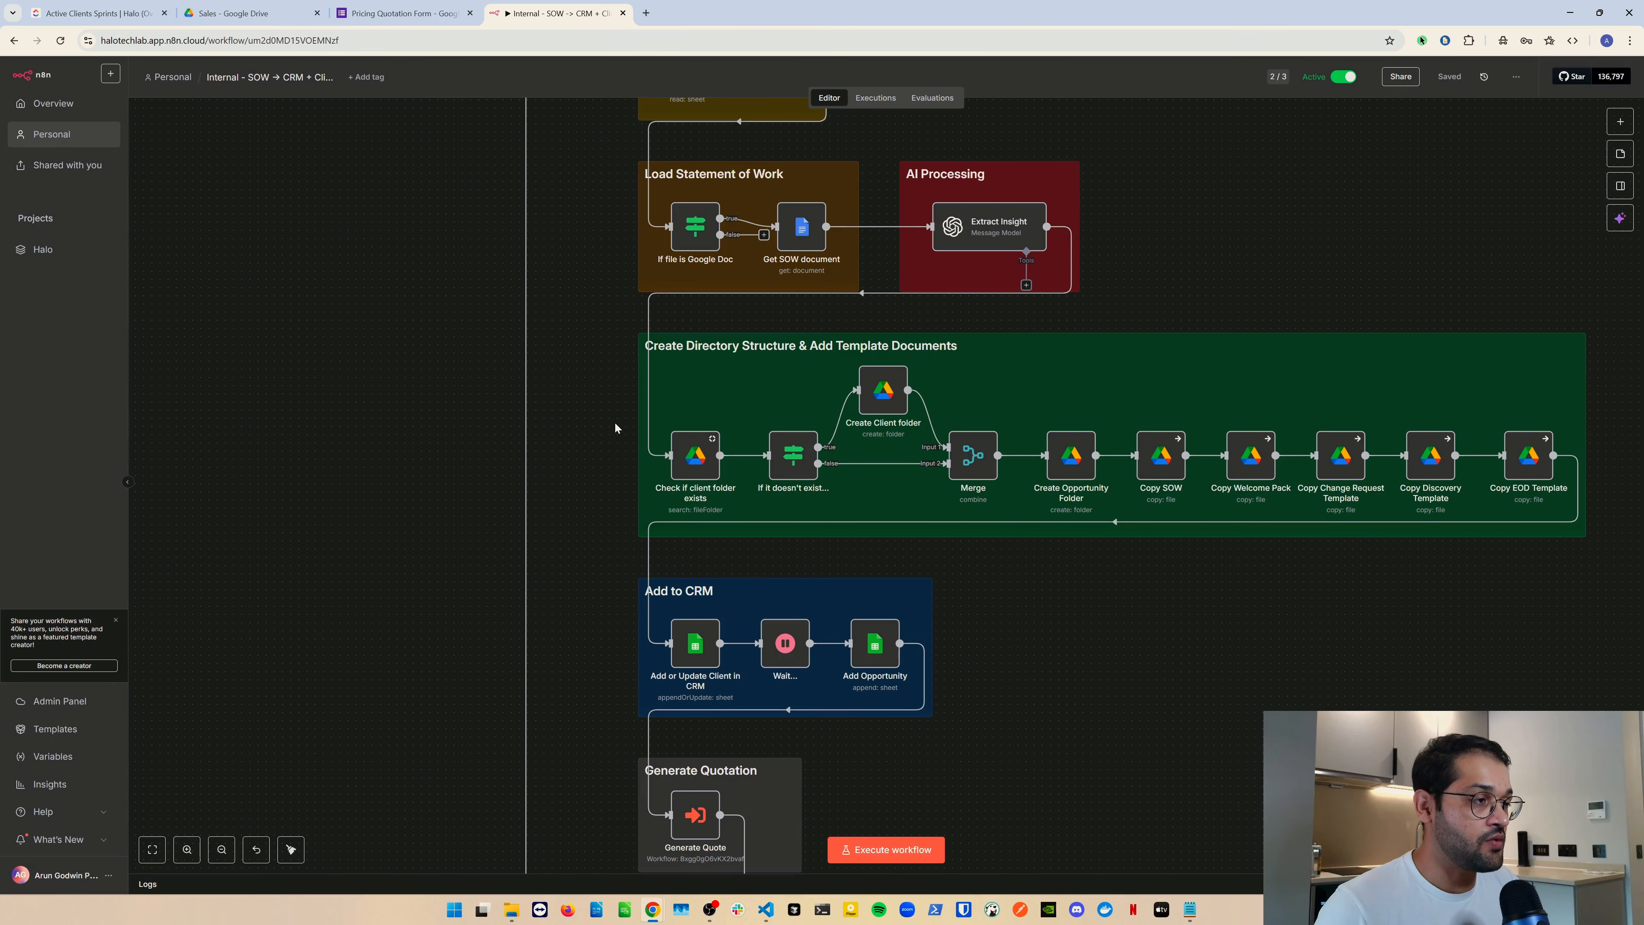
pyautogui.scroll(-5, 604, 428)
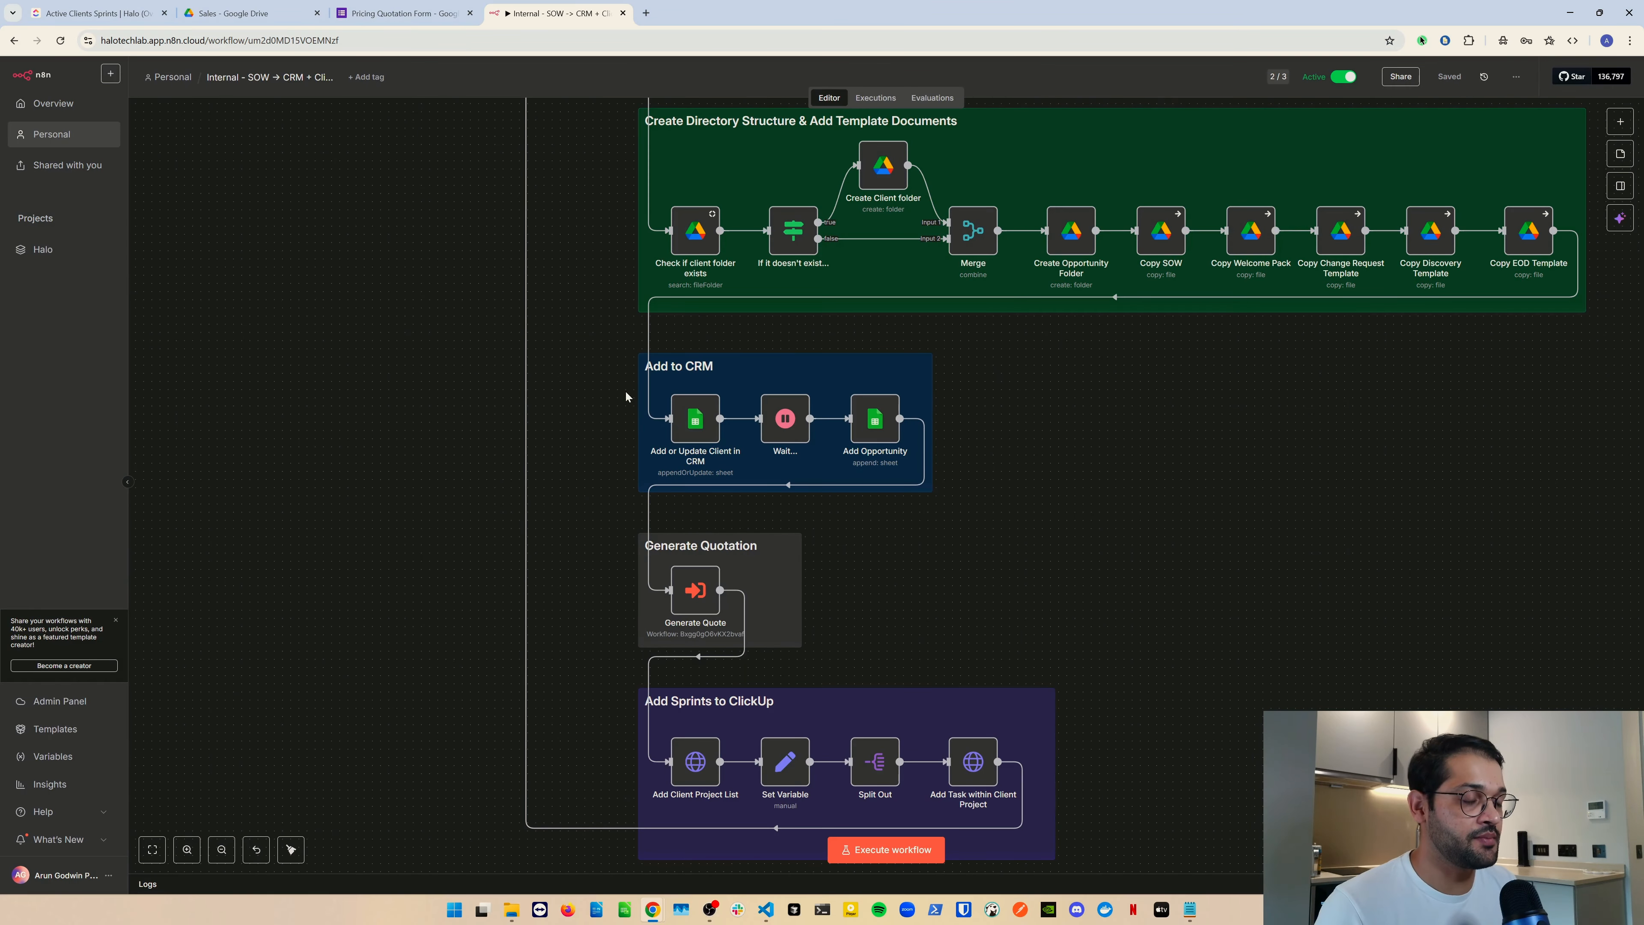
pyautogui.scroll(-3, 623, 394)
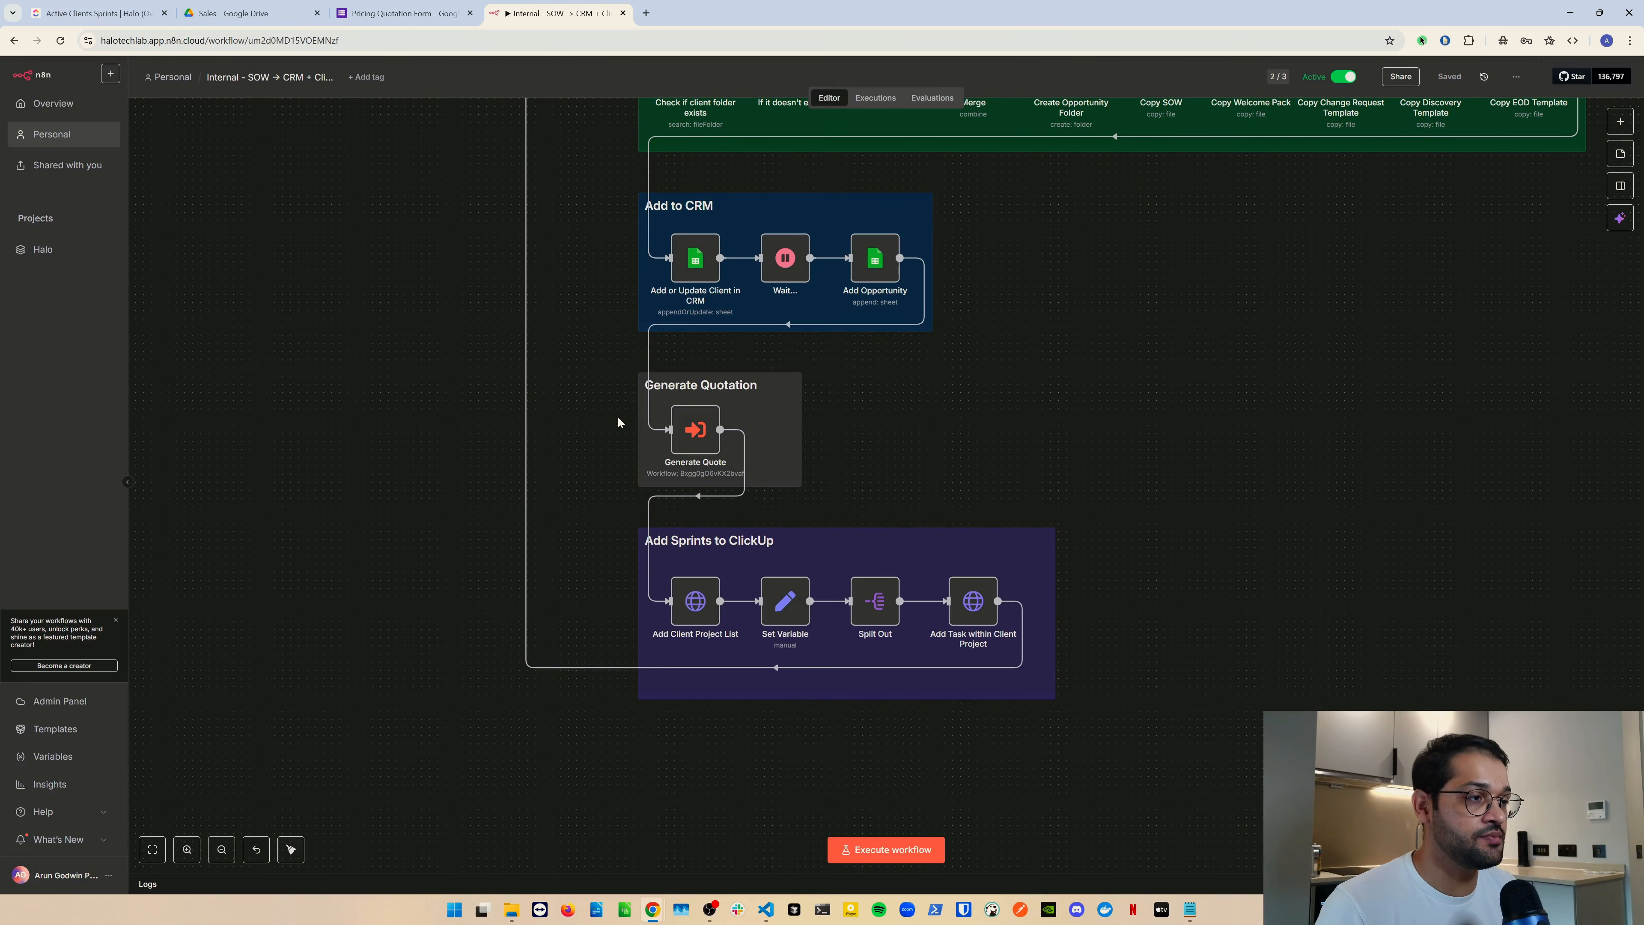
pyautogui.scroll(-3, 618, 417)
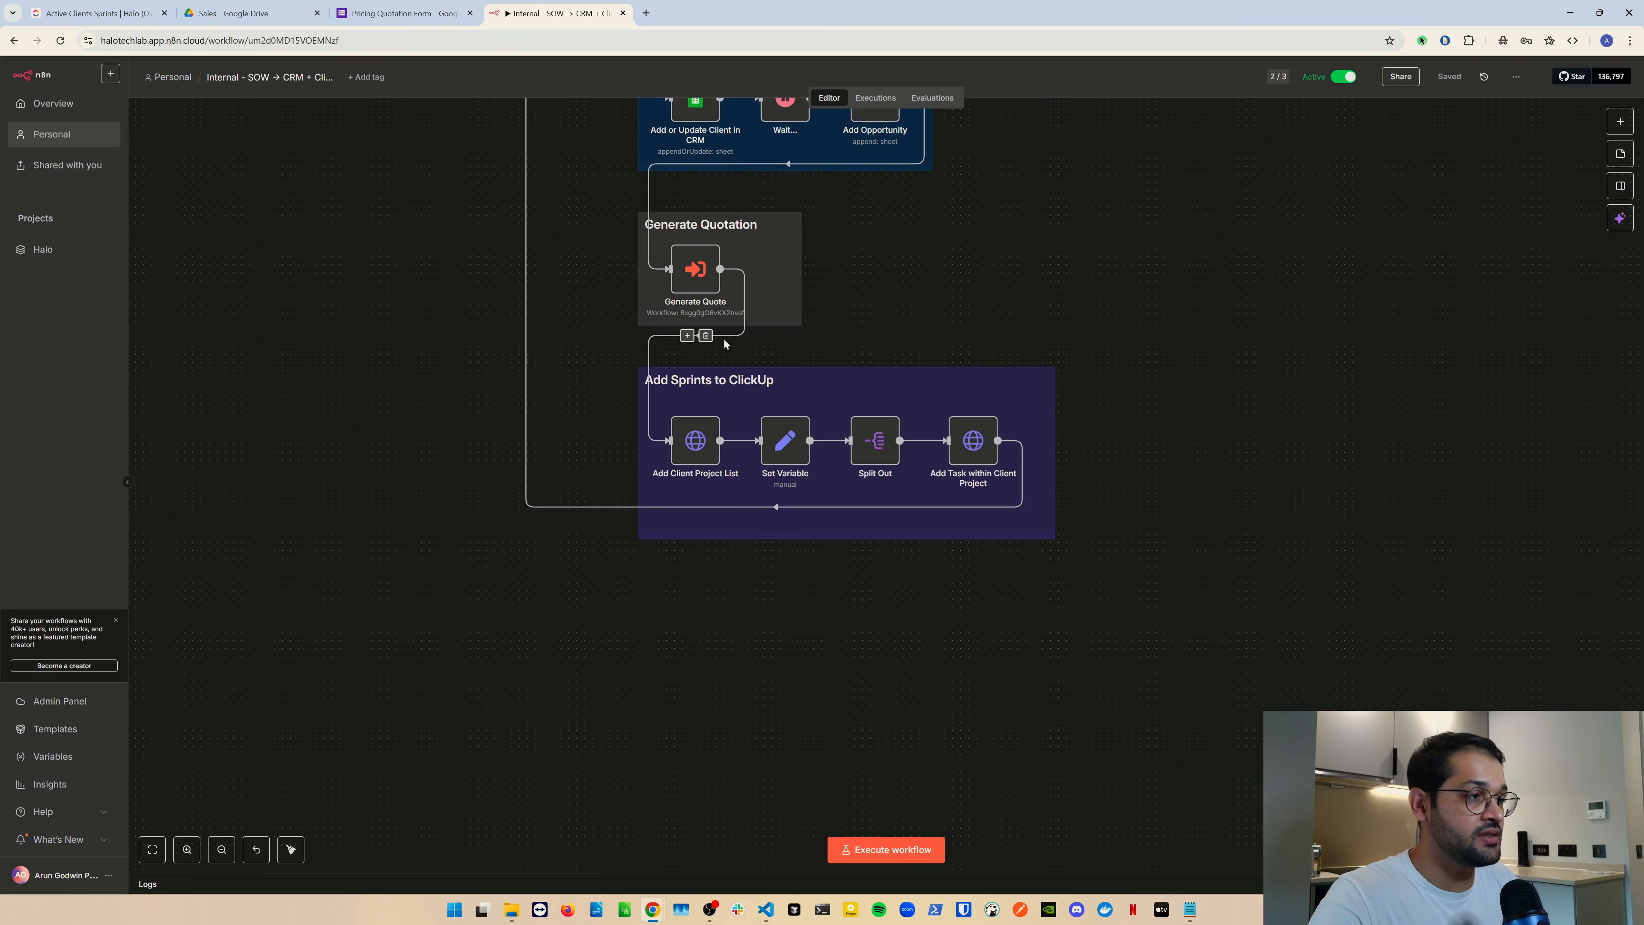
pyautogui.scroll(-3, 936, 360)
pyautogui.scroll(5, 986, 420)
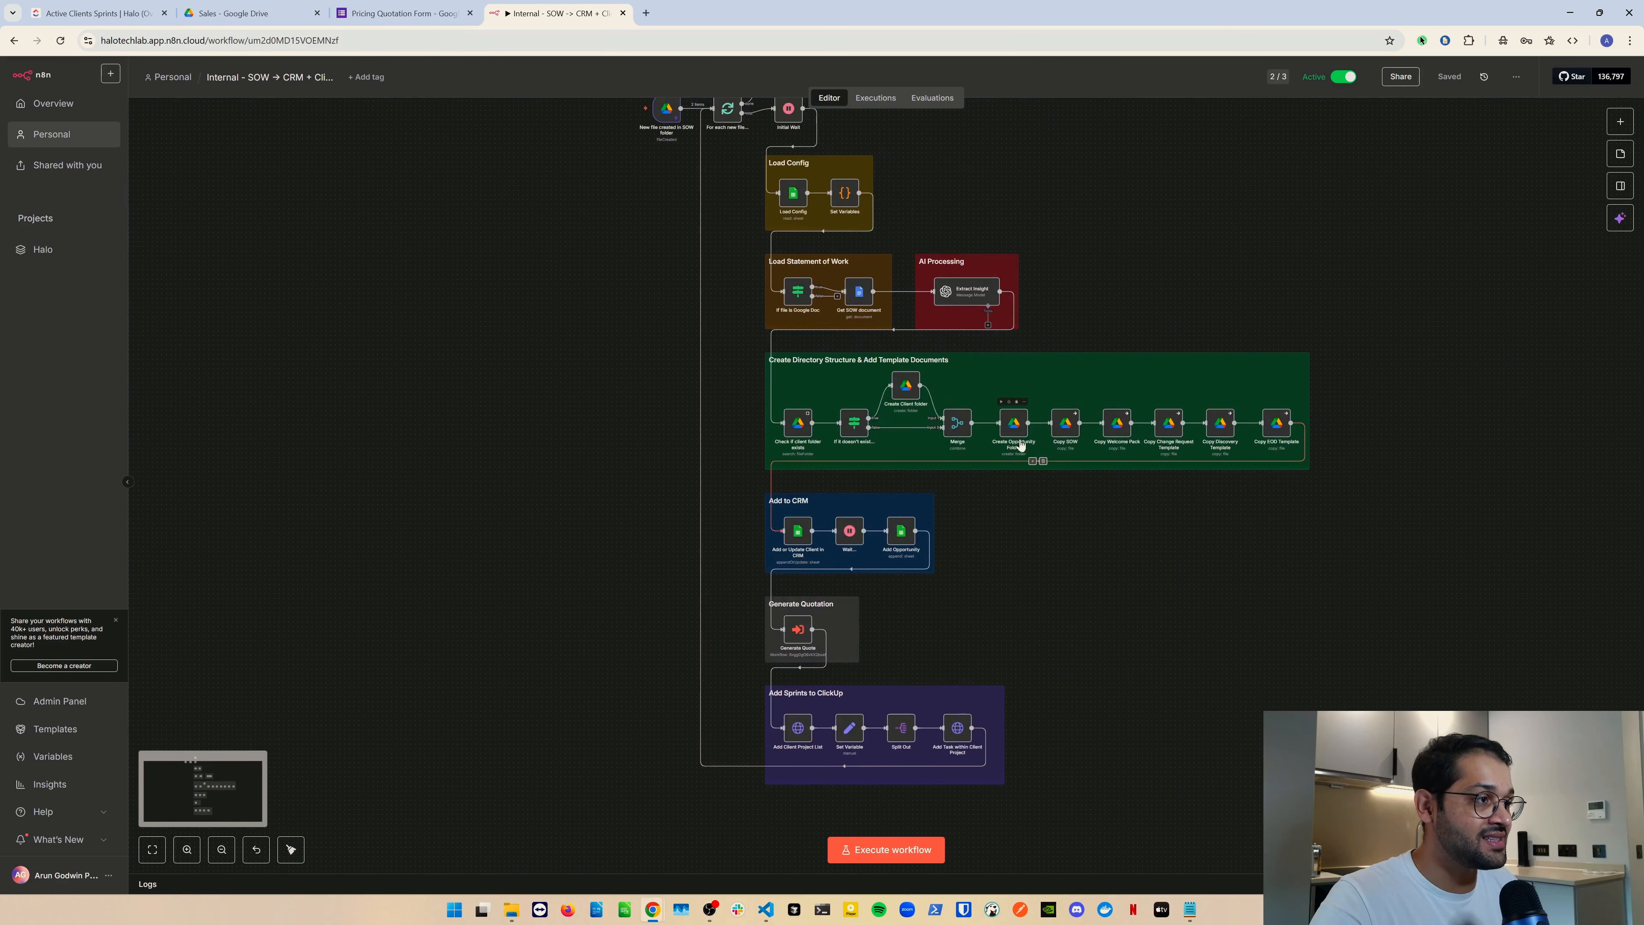
pyautogui.scroll(-2, 1032, 456)
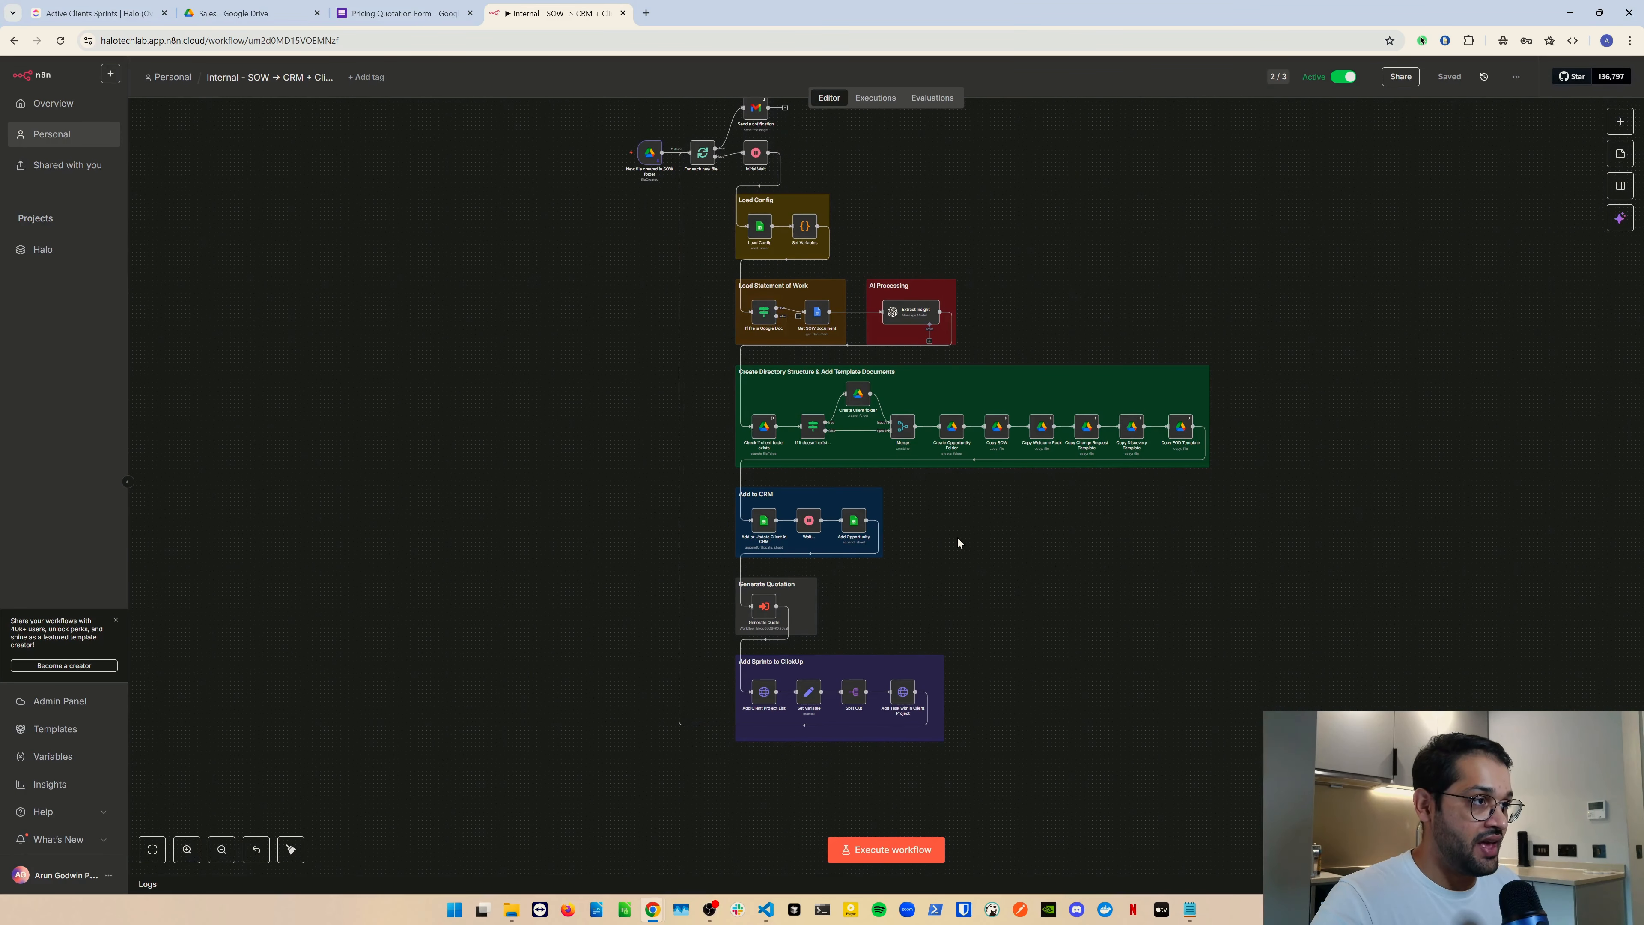
pyautogui.scroll(1, 954, 536)
pyautogui.hscroll(1, 1013, 564)
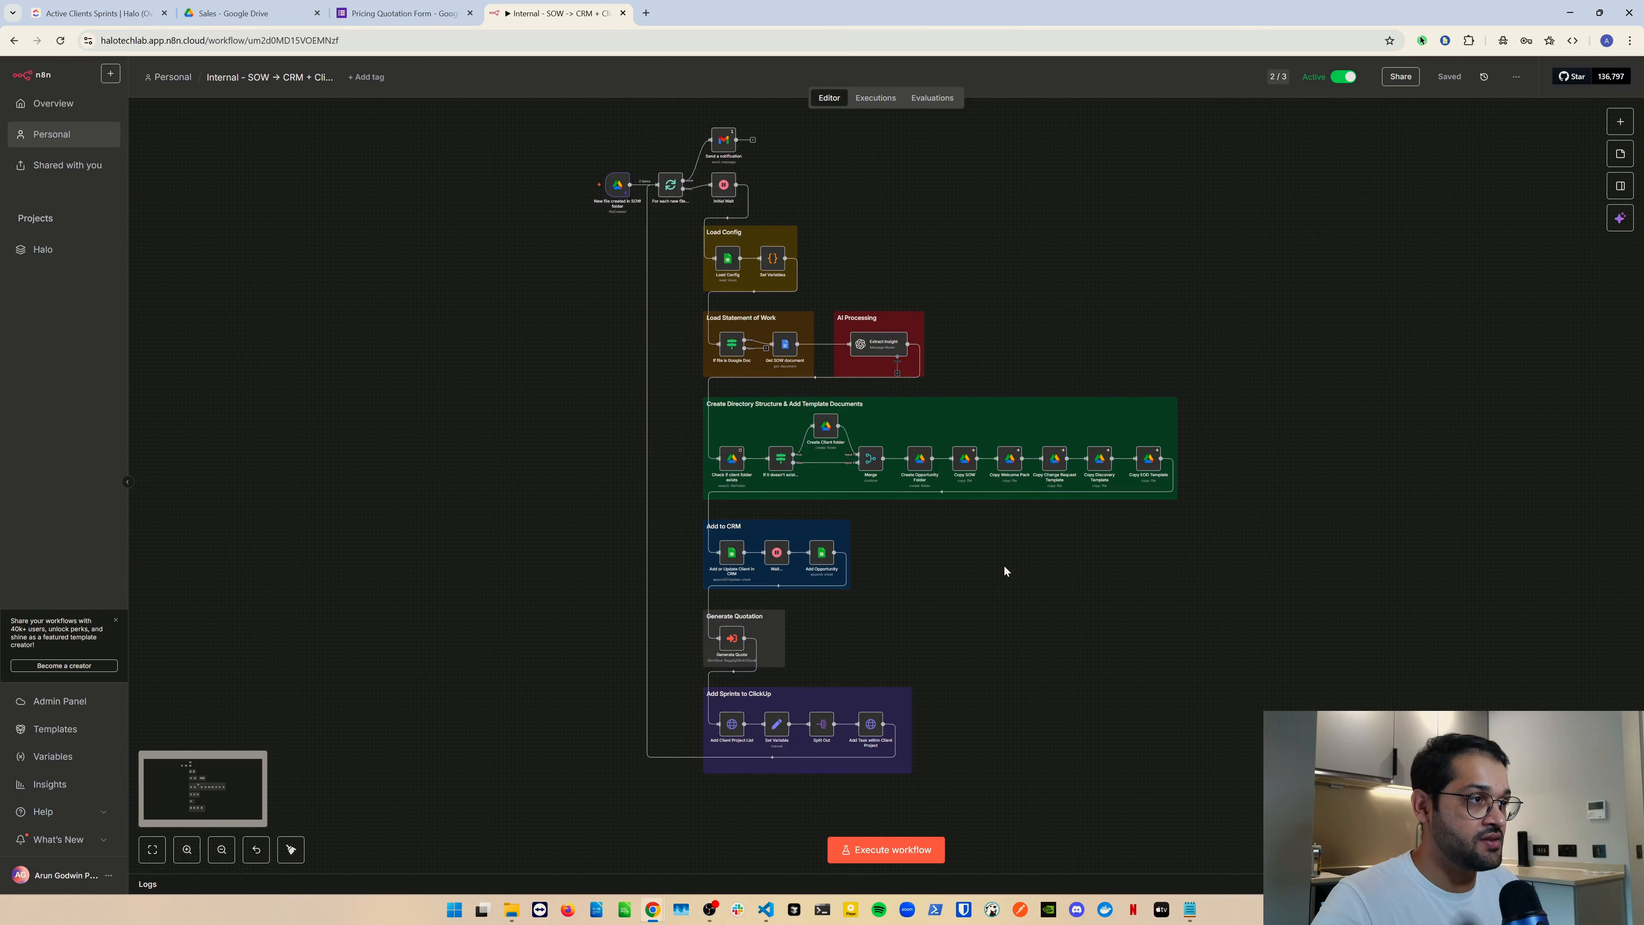
pyautogui.hscroll(1, 1003, 571)
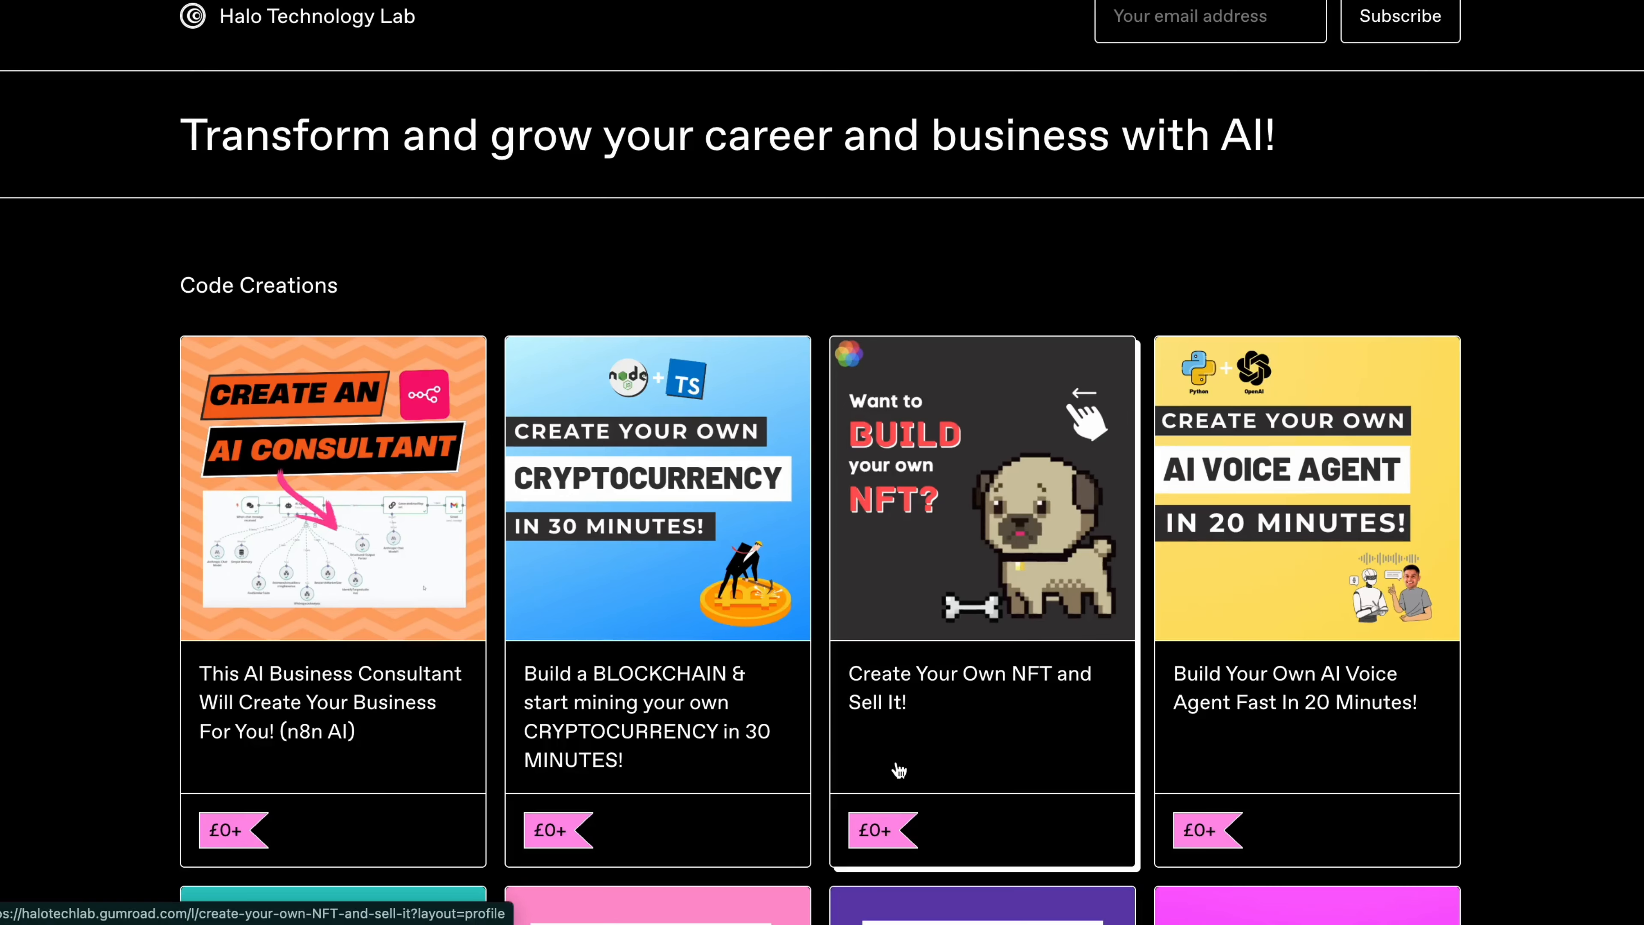
# - Browse the Code Creations listings on the Halo Technology Lab Gumroad store down to the last rows
pyautogui.scroll(-5, 899, 770)
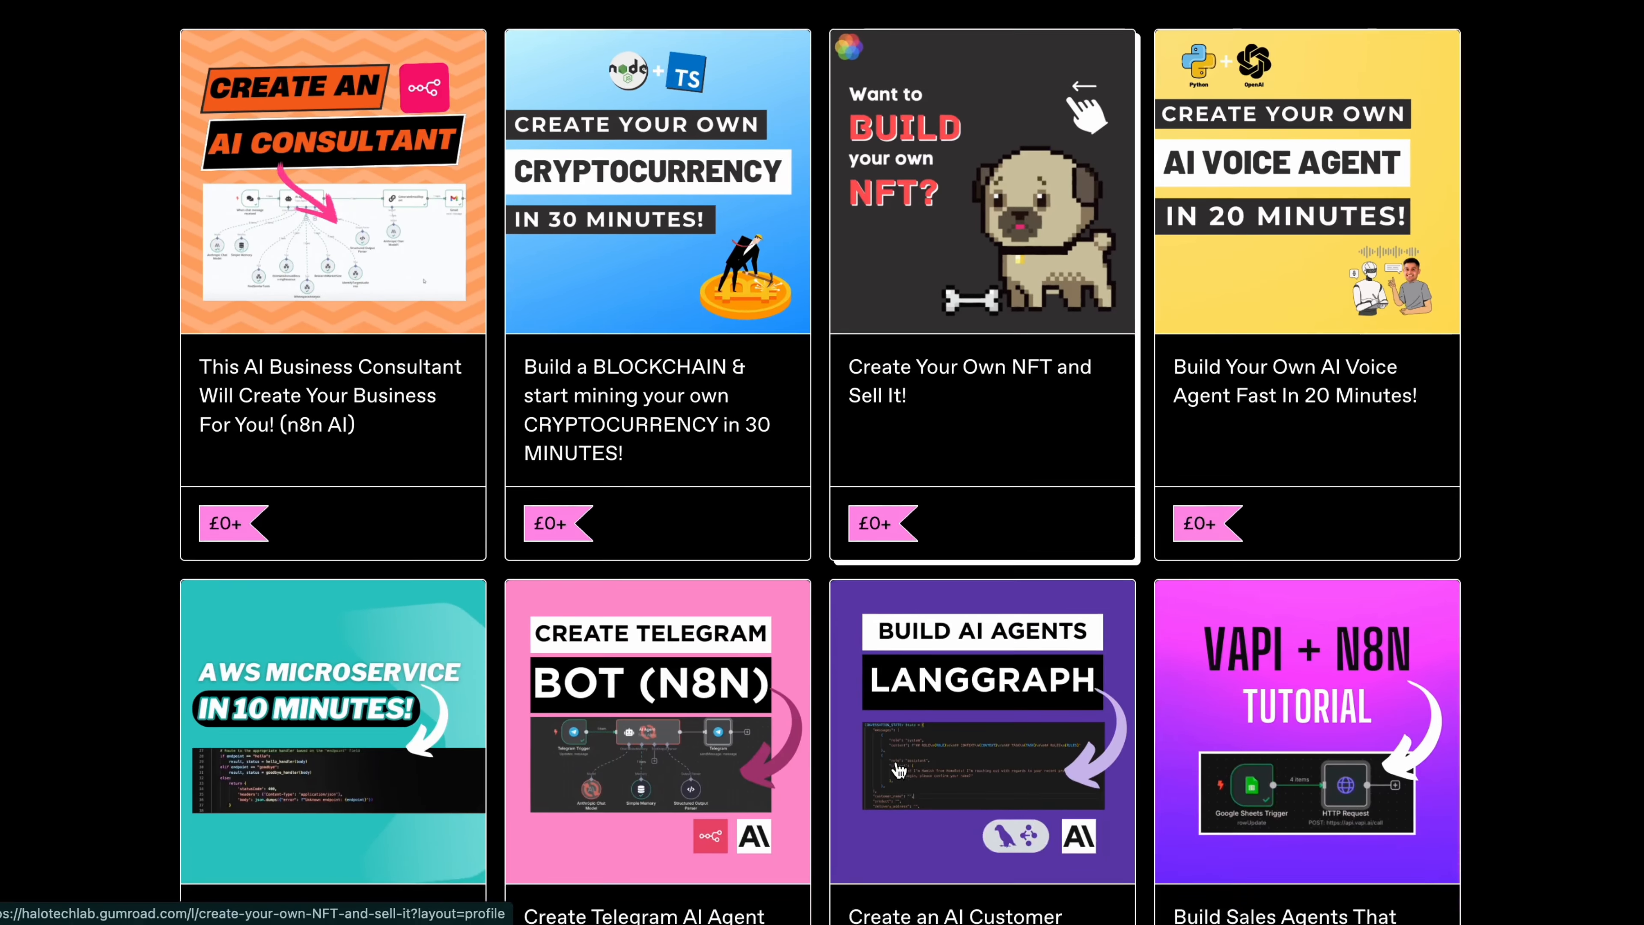
pyautogui.scroll(-5, 898, 770)
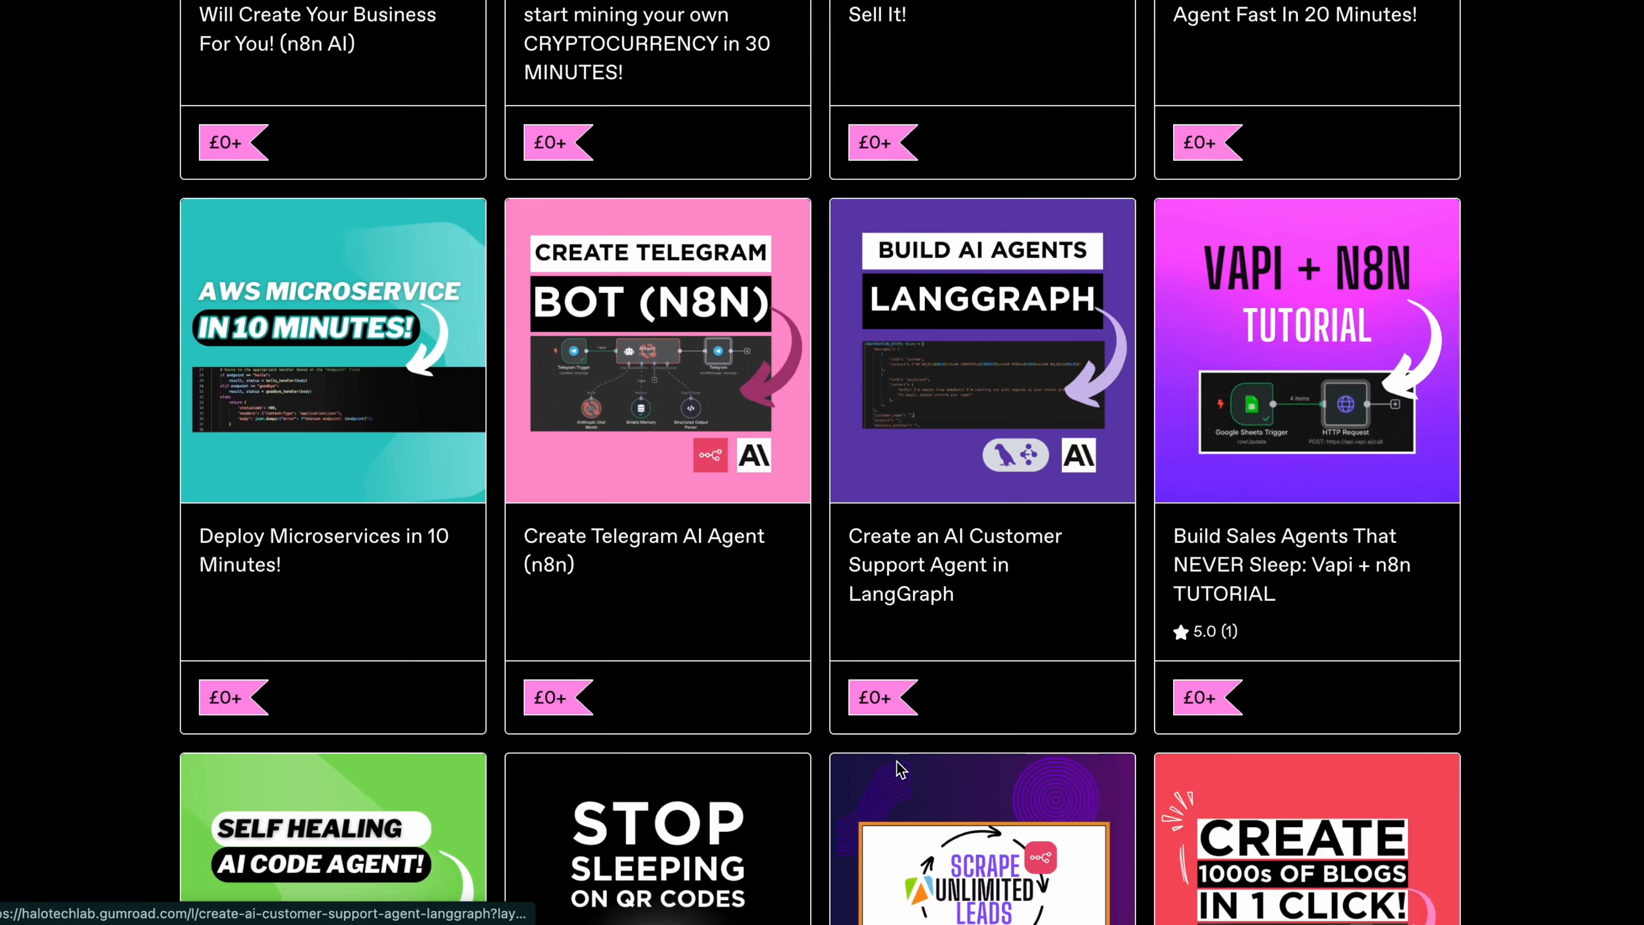
pyautogui.scroll(-6, 898, 764)
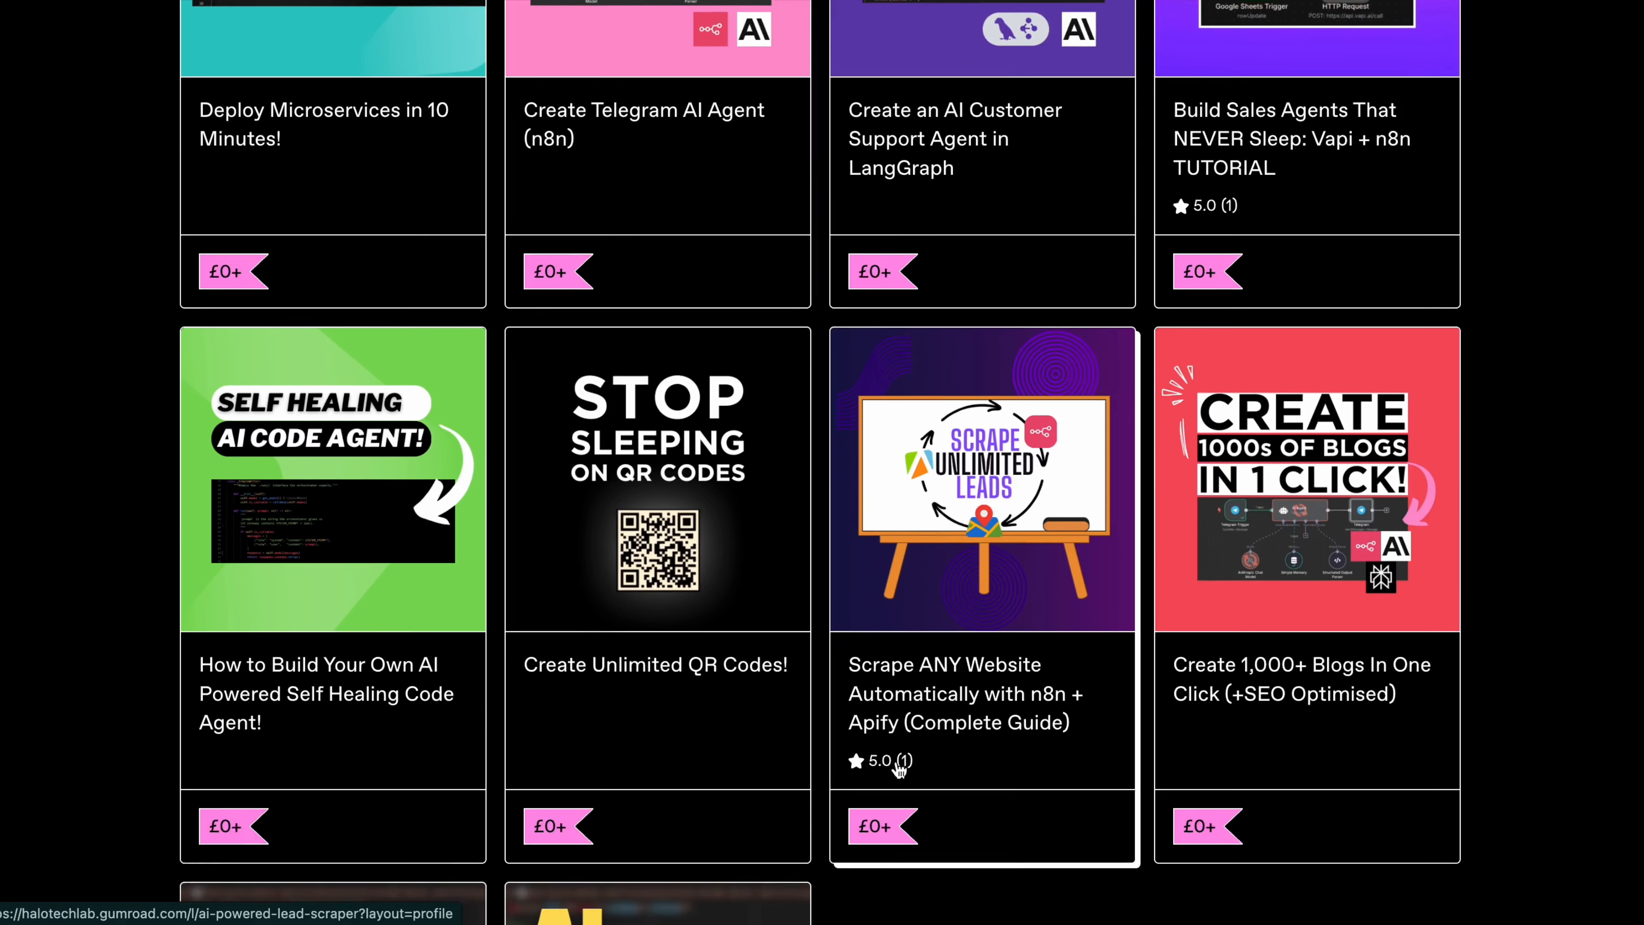
pyautogui.scroll(-2, 898, 771)
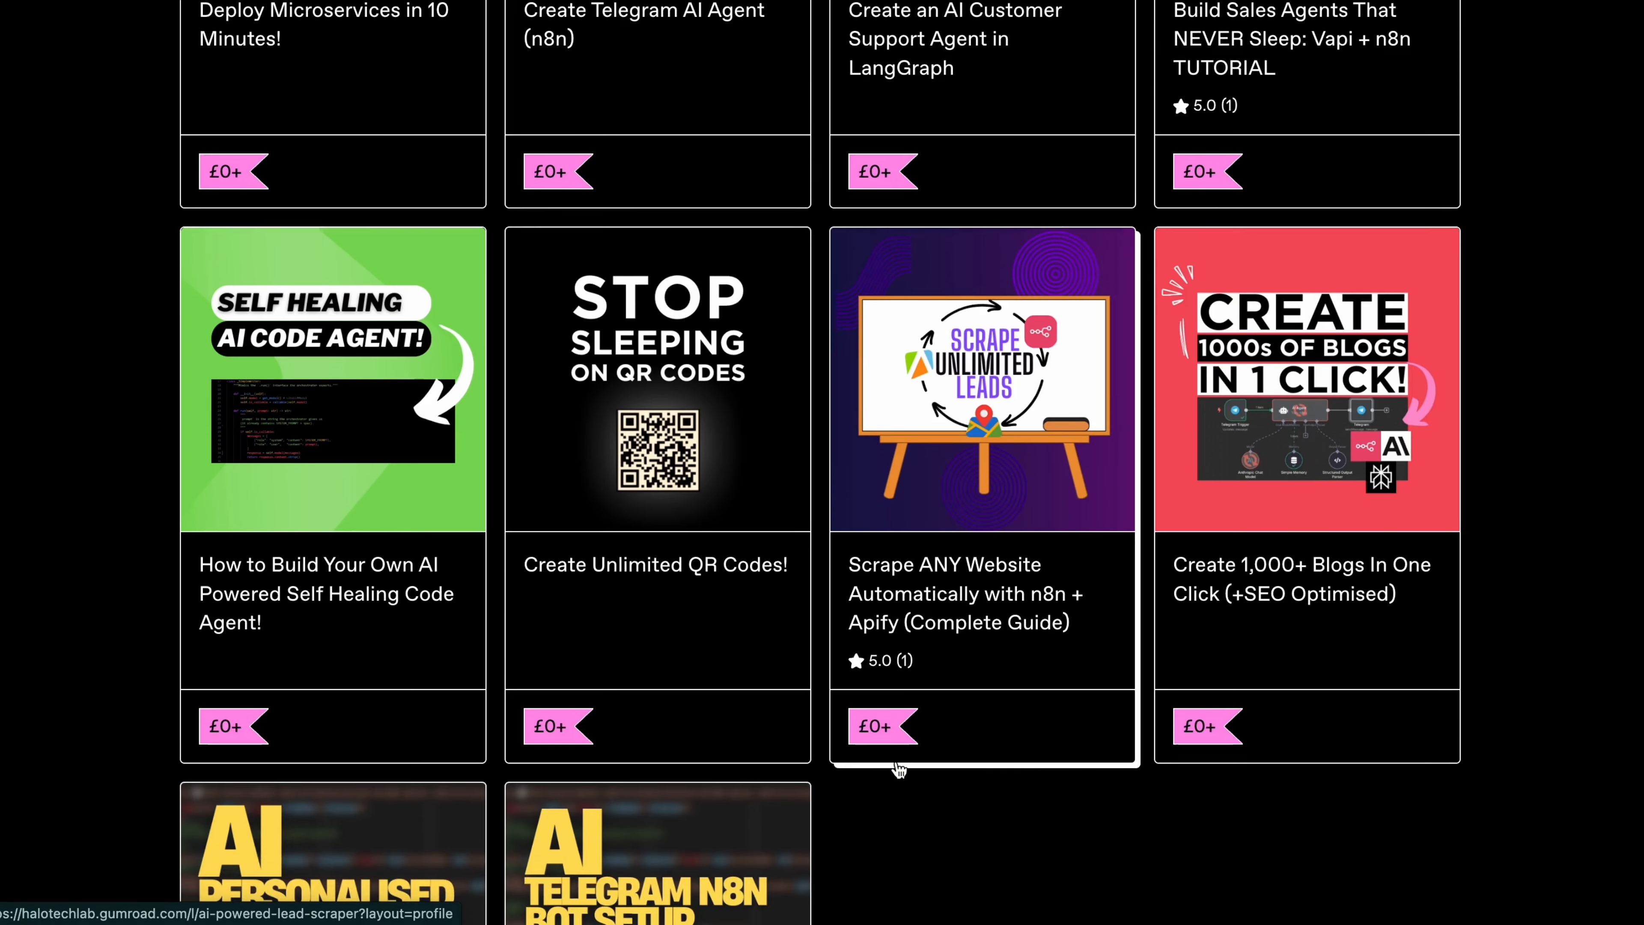
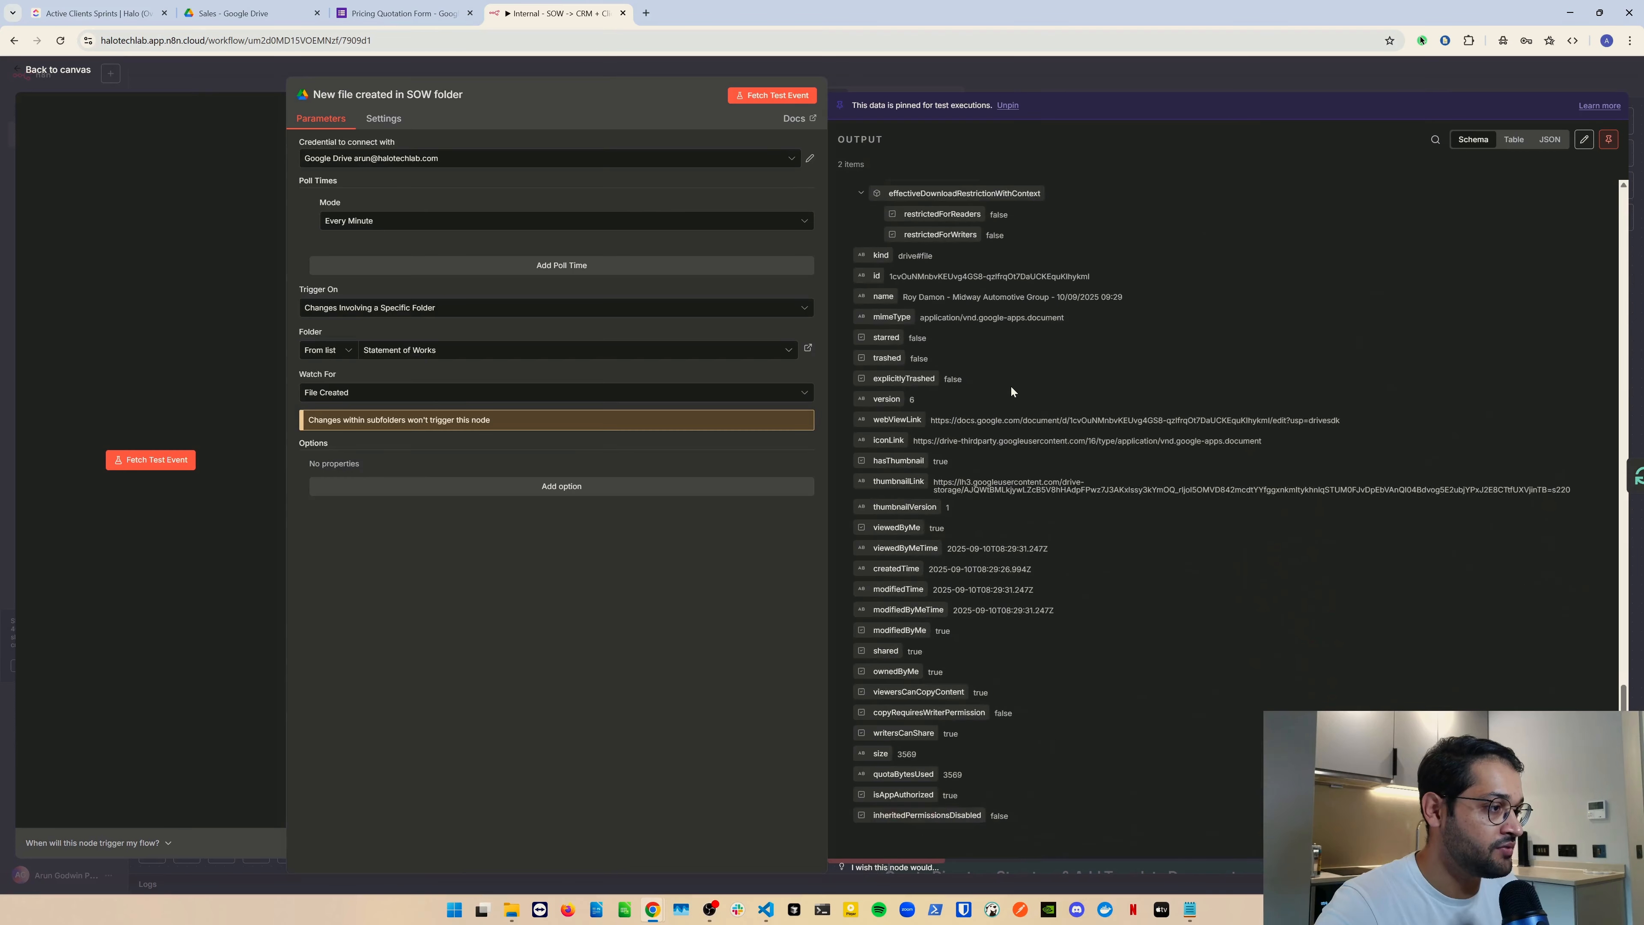
# - Review the pinned output of the "New file created in SOW folder" trigger from its beginning and return to the canvas
pyautogui.scroll(20, 1011, 387)
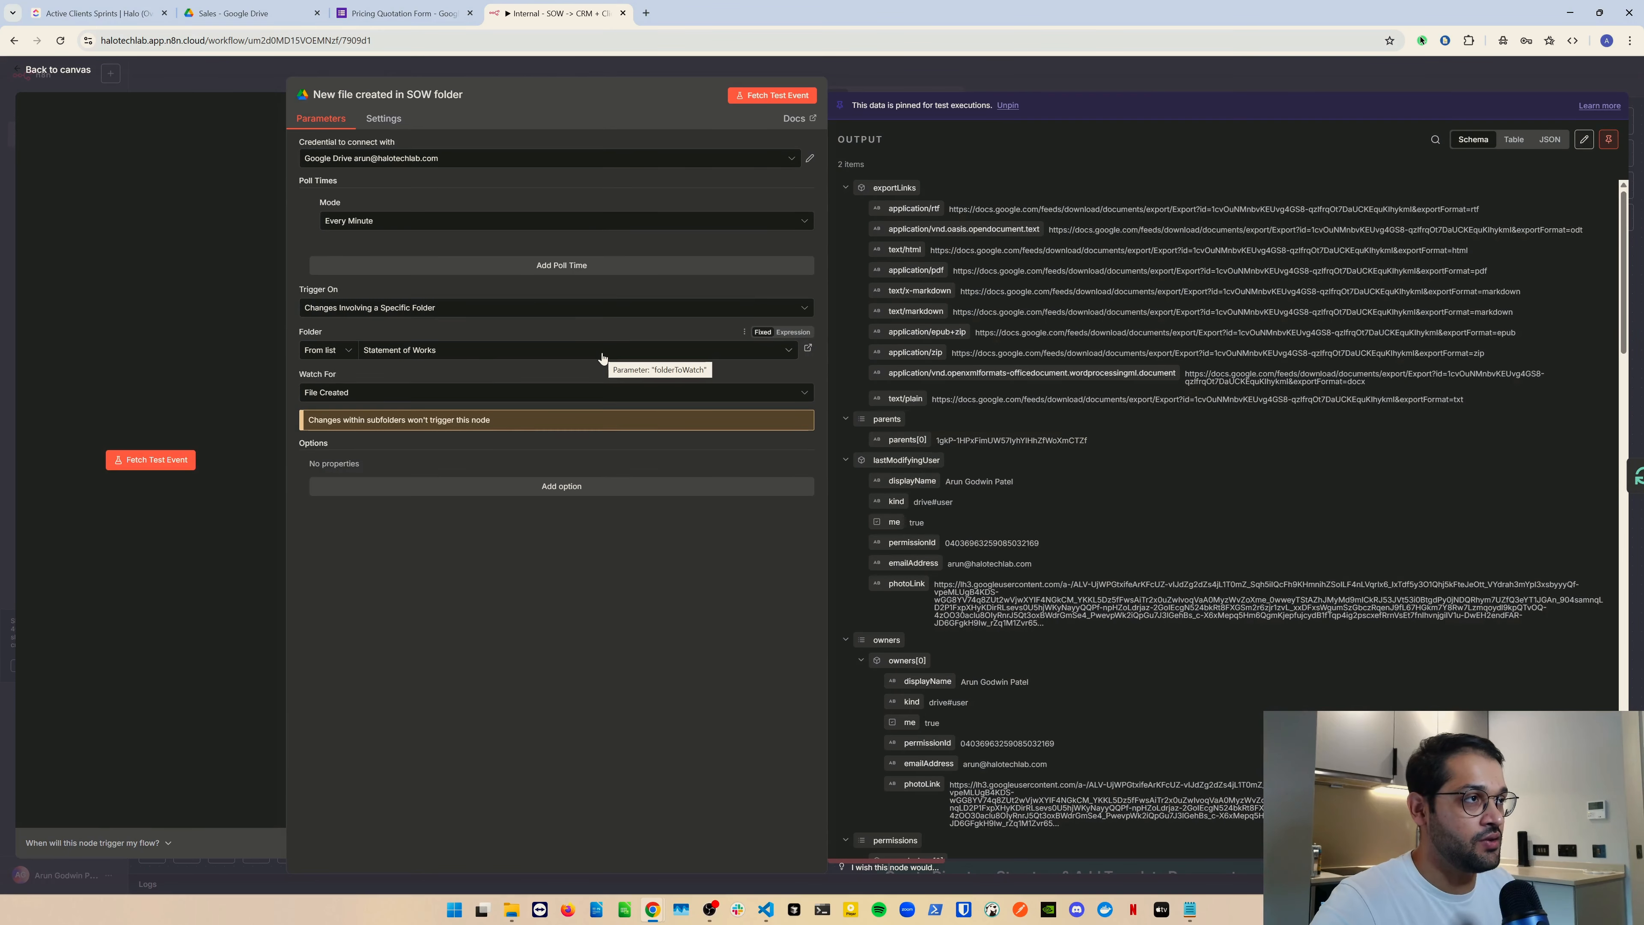
pyautogui.press('Escape')
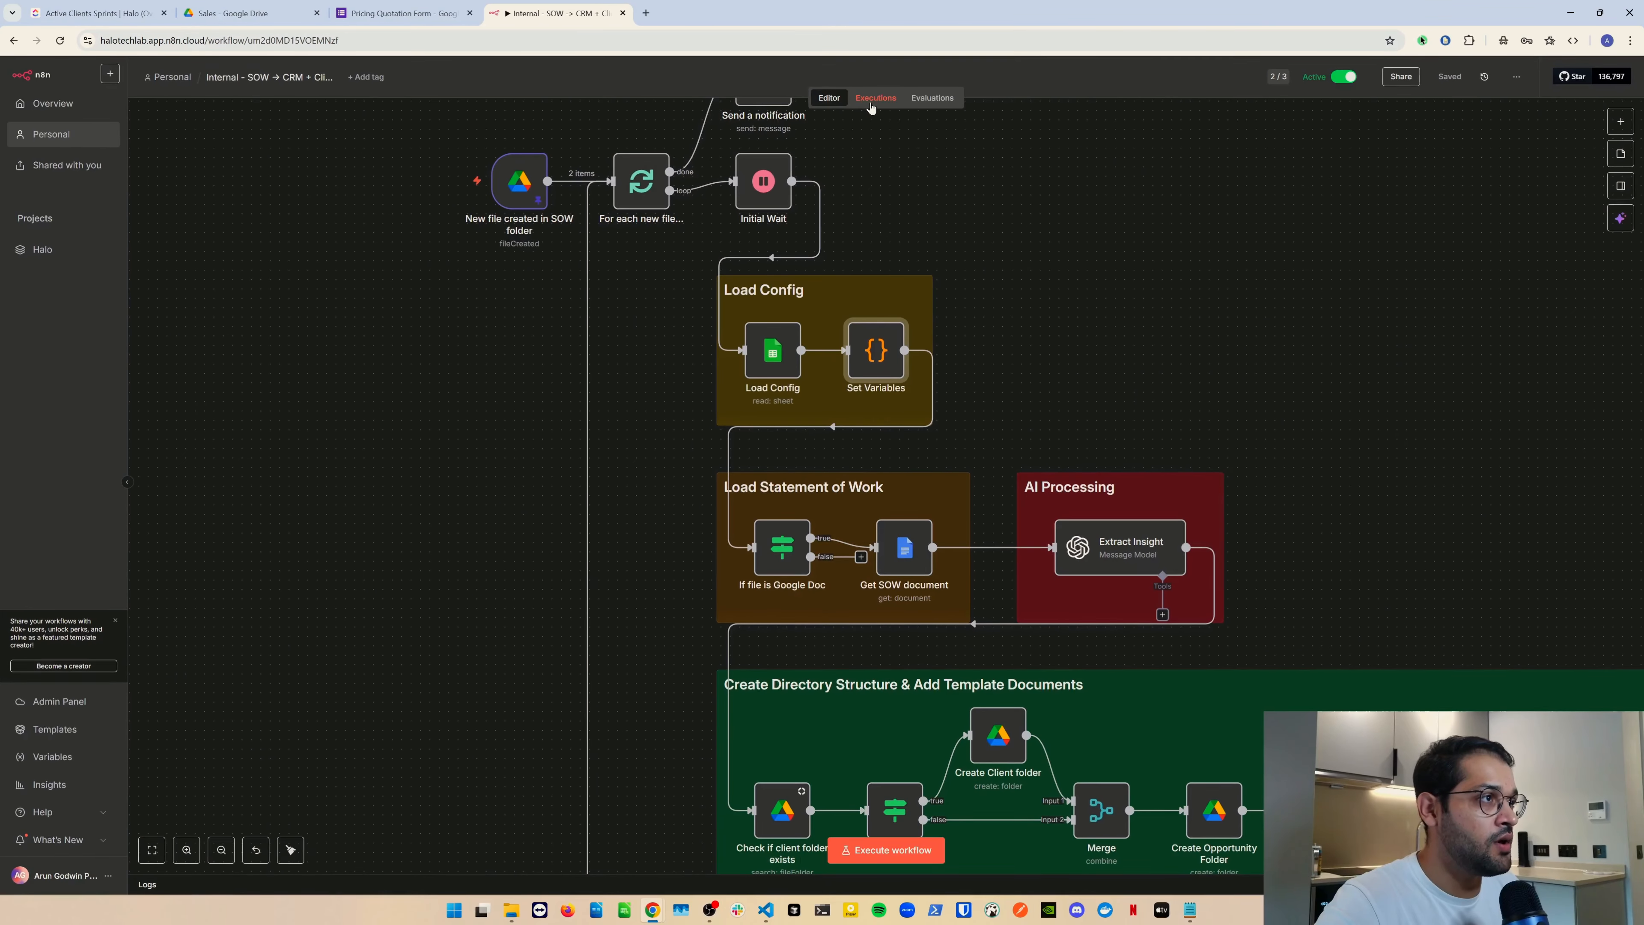
# - Load the Sep 10, 09:29:51 execution into the editor, unpinning the trigger node's existing data
pyautogui.click(869, 92)
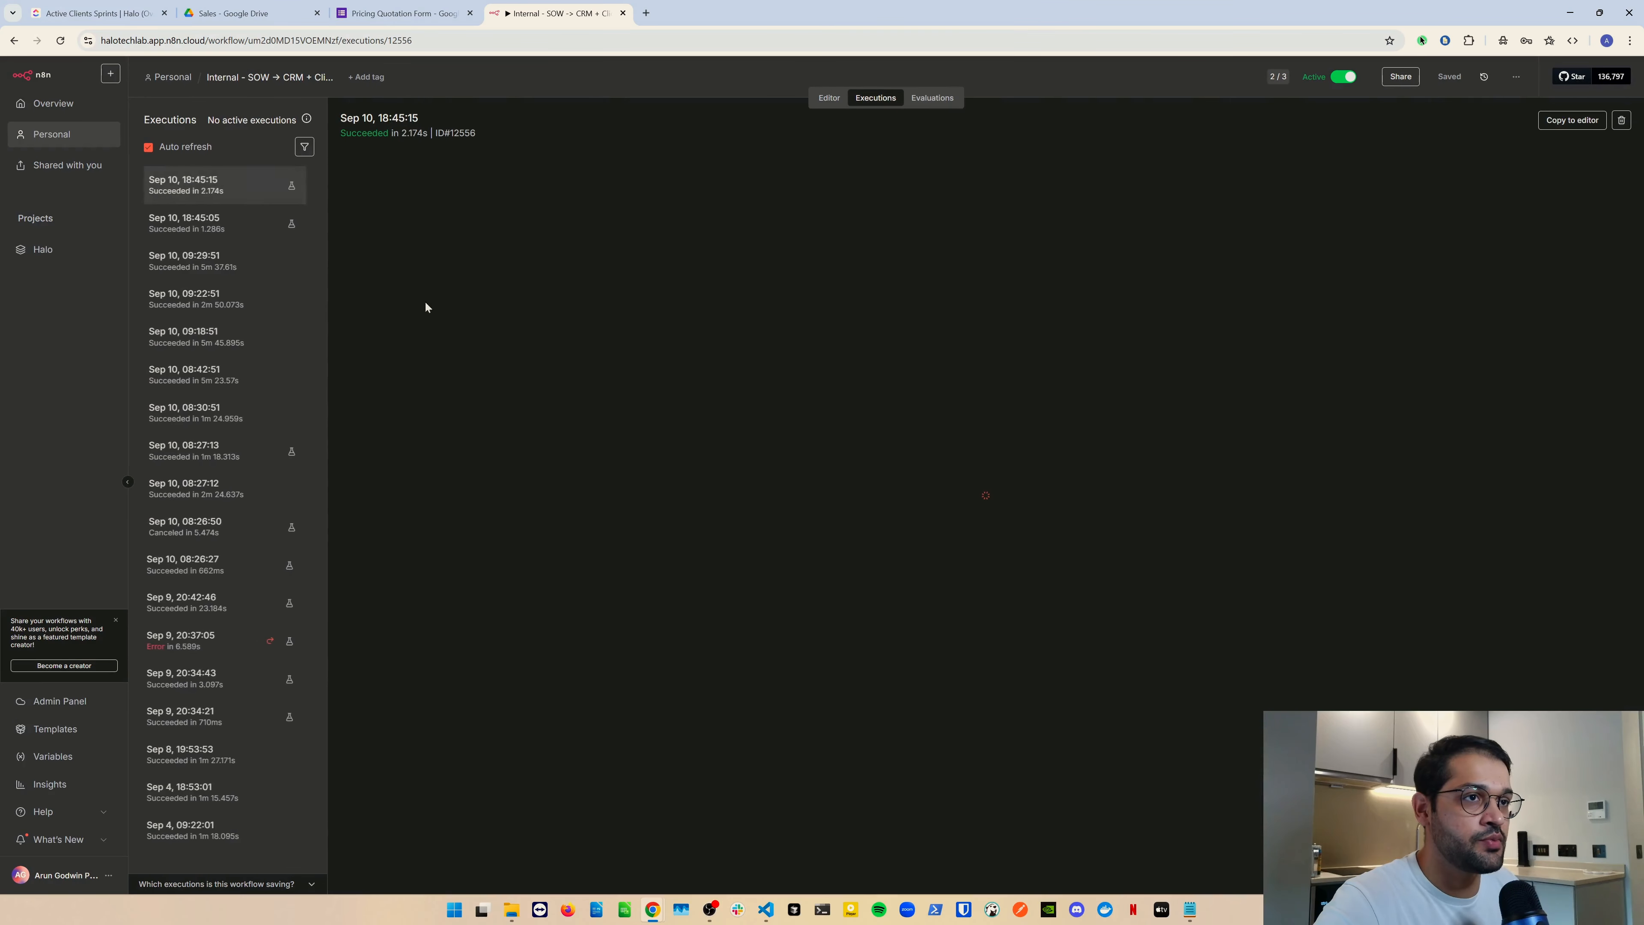
pyautogui.click(228, 261)
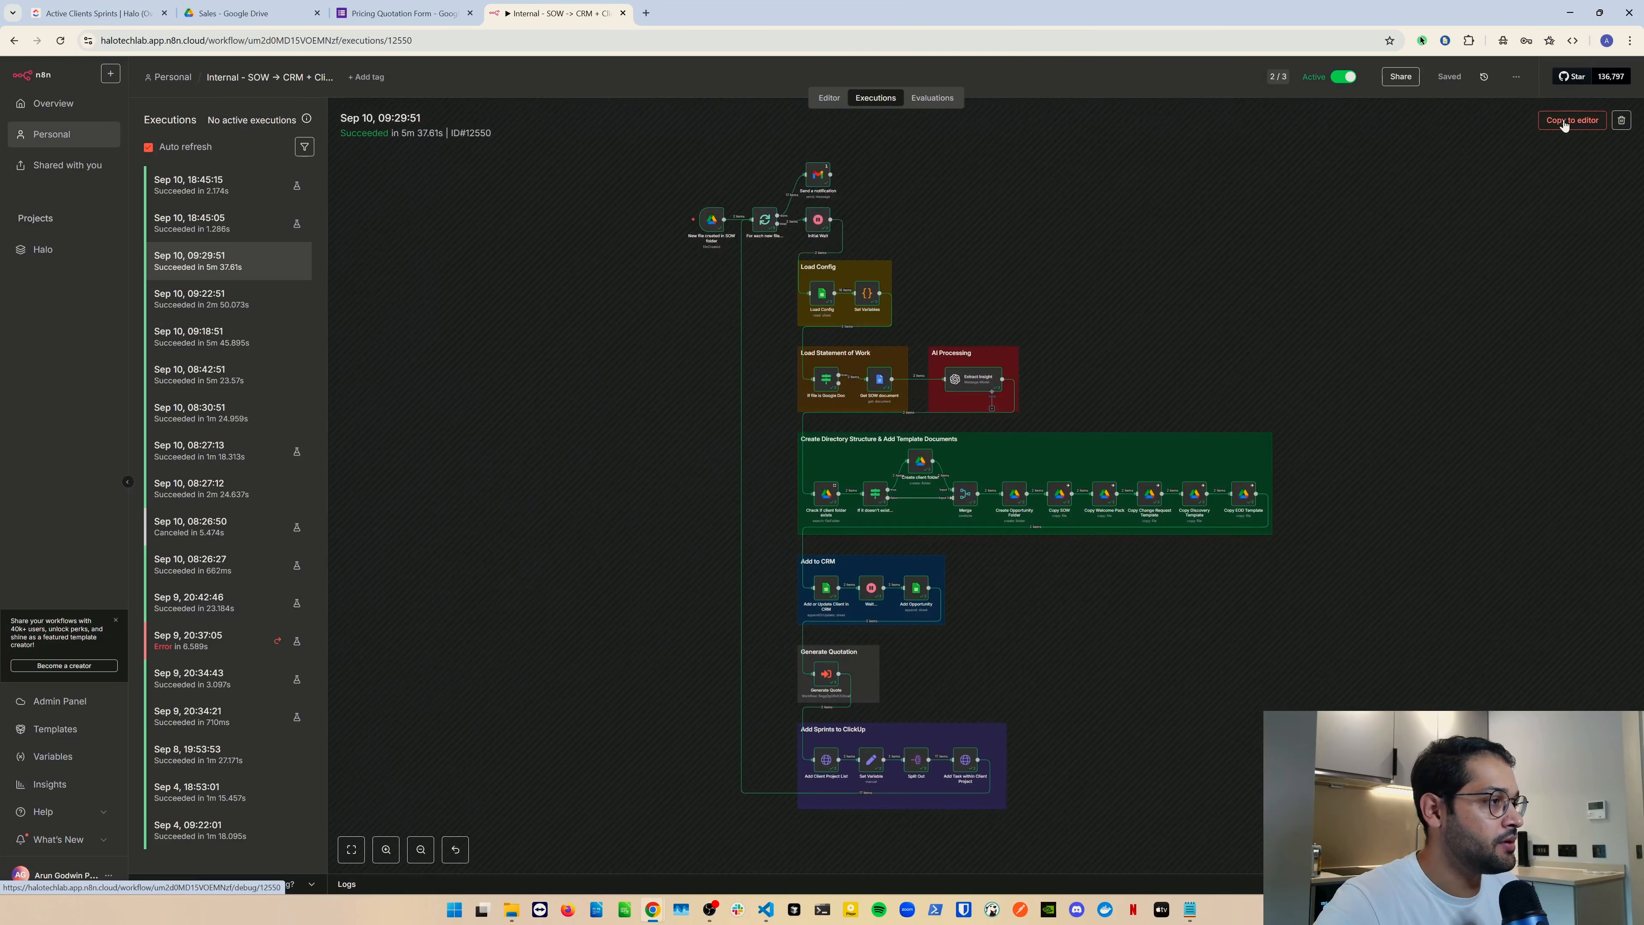
pyautogui.click(1563, 122)
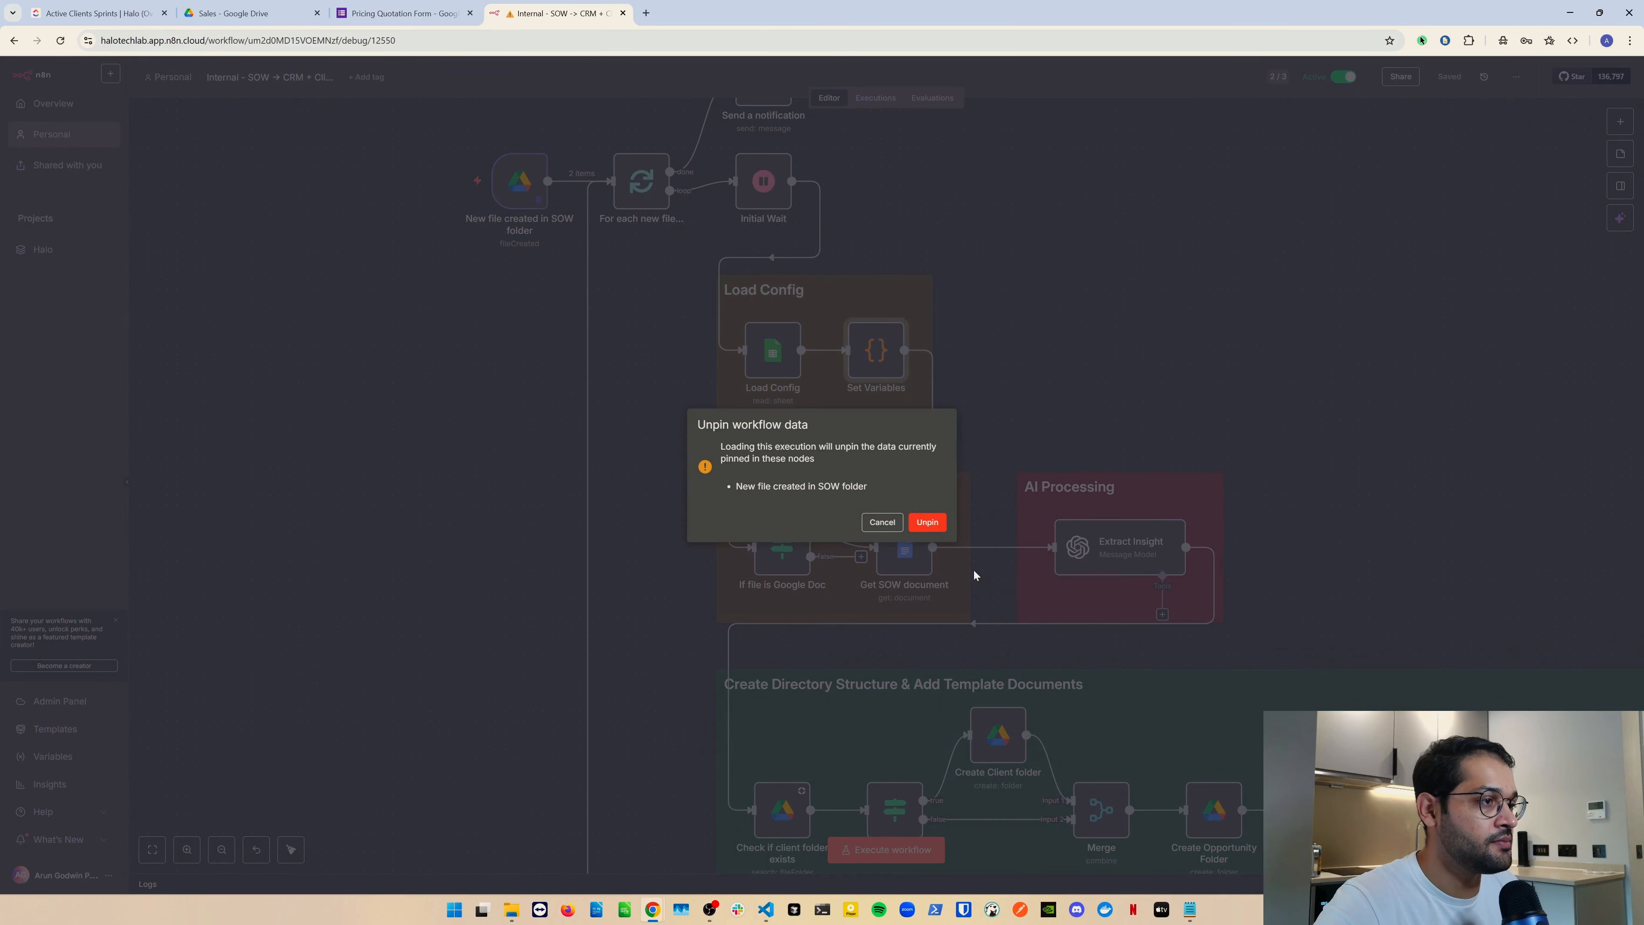
pyautogui.click(927, 522)
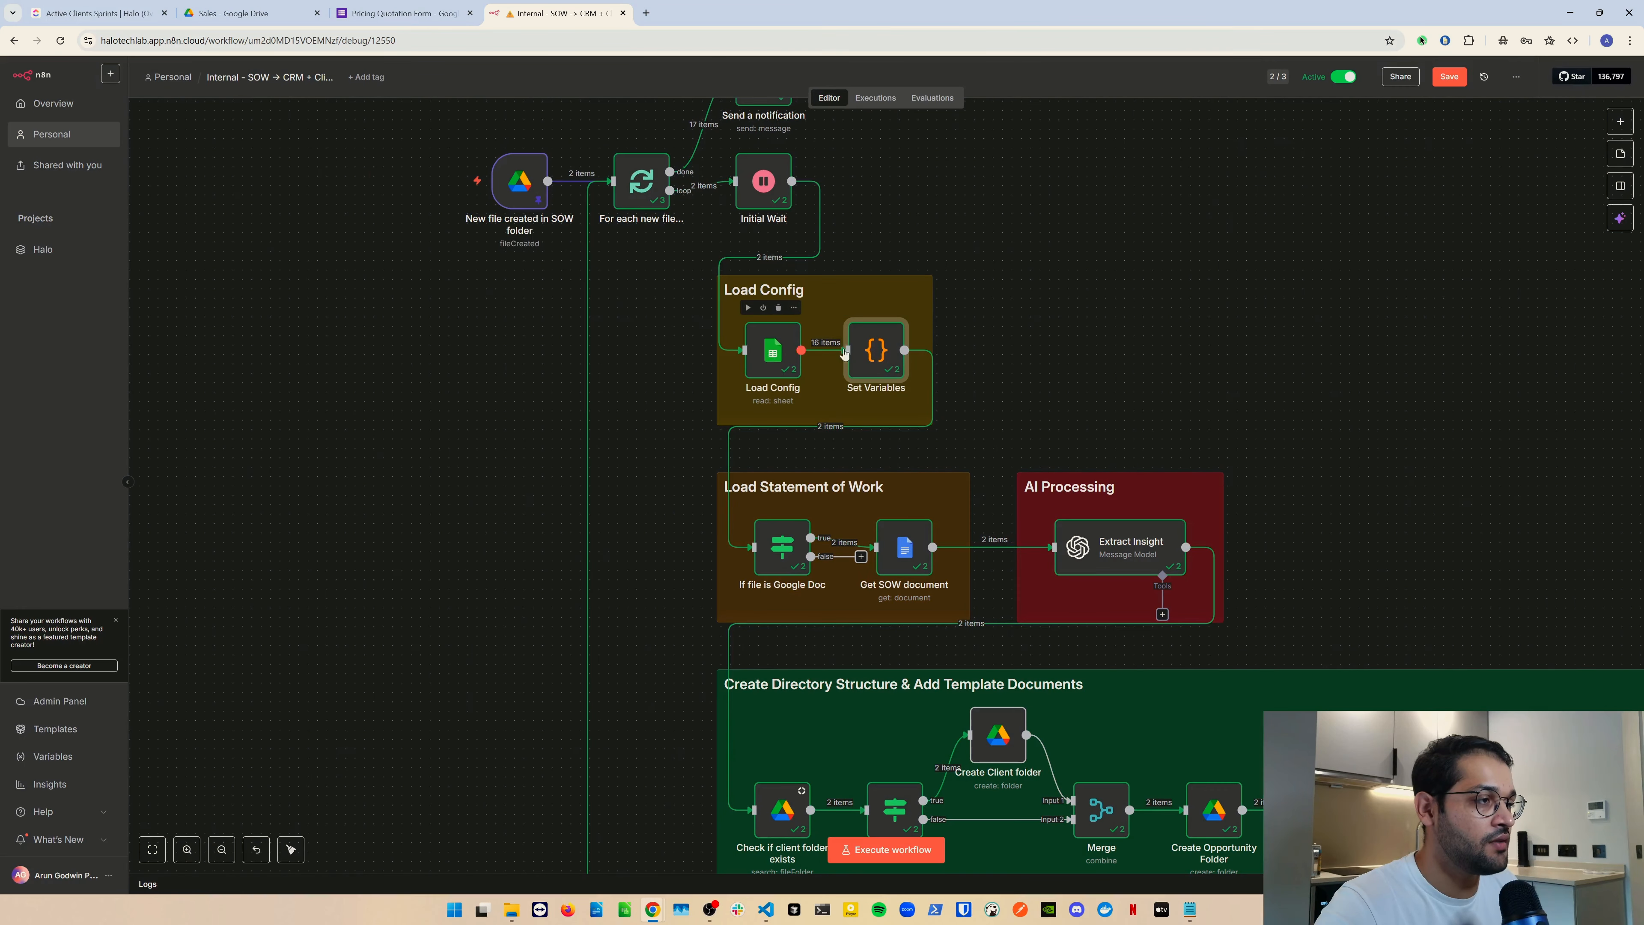
# - Inspect the Set Variables node's code and output, highlight the ClickUp Sprint Planning Template value, and return to the canvas
pyautogui.doubleClick(877, 358)
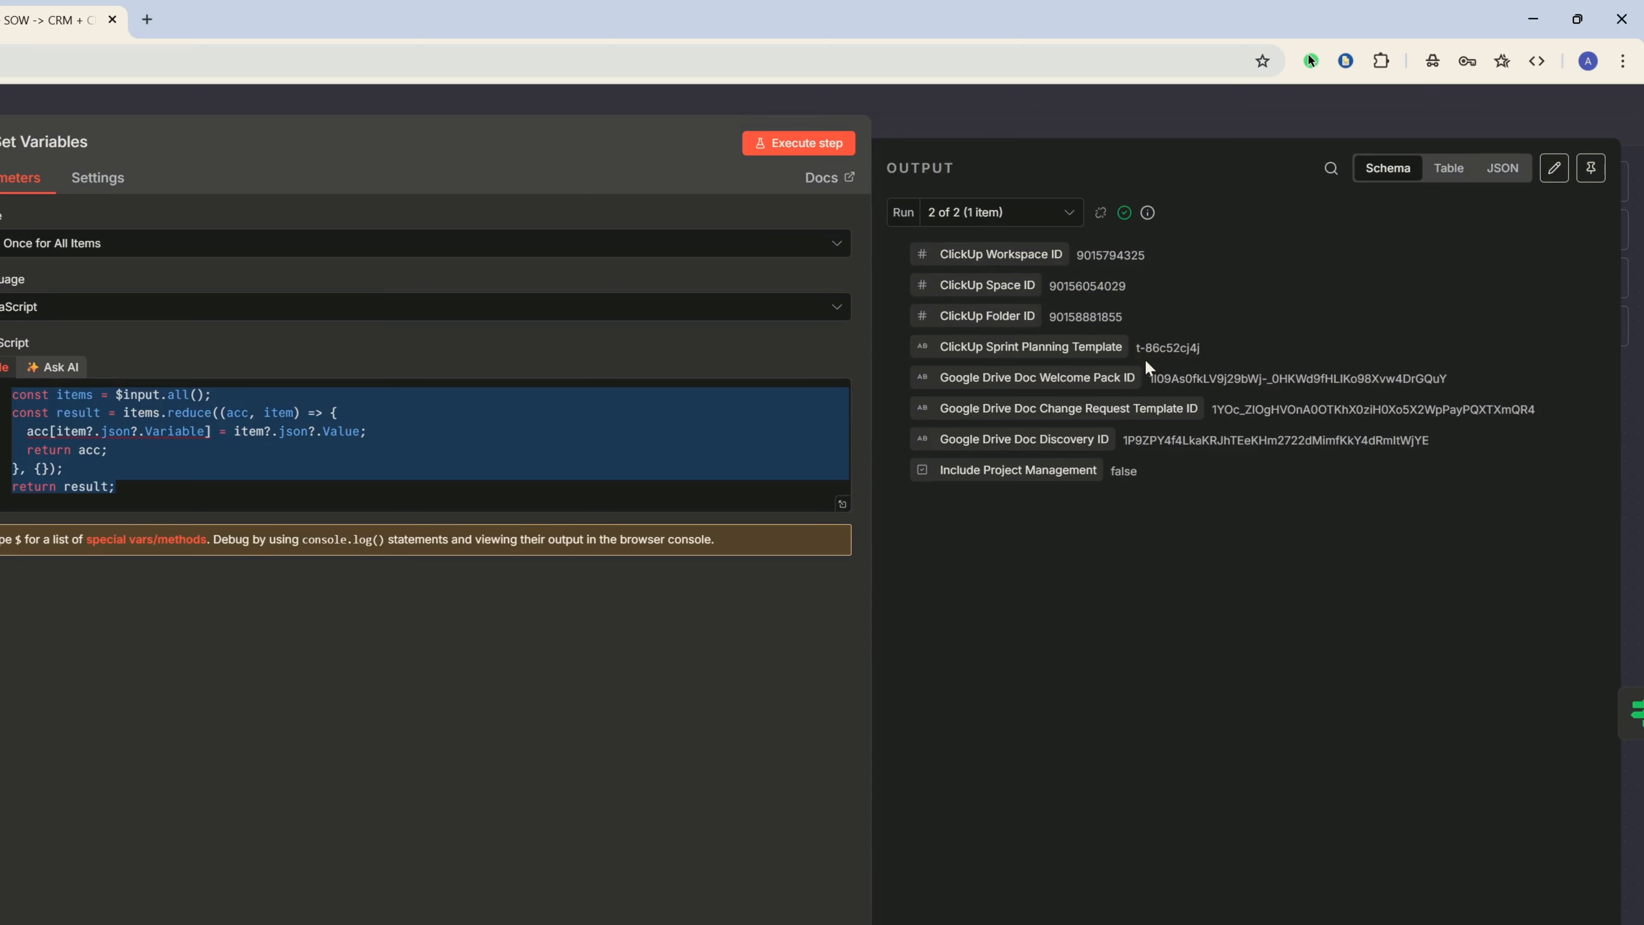
pyautogui.moveTo(1136, 347); pyautogui.dragTo(1211, 356)
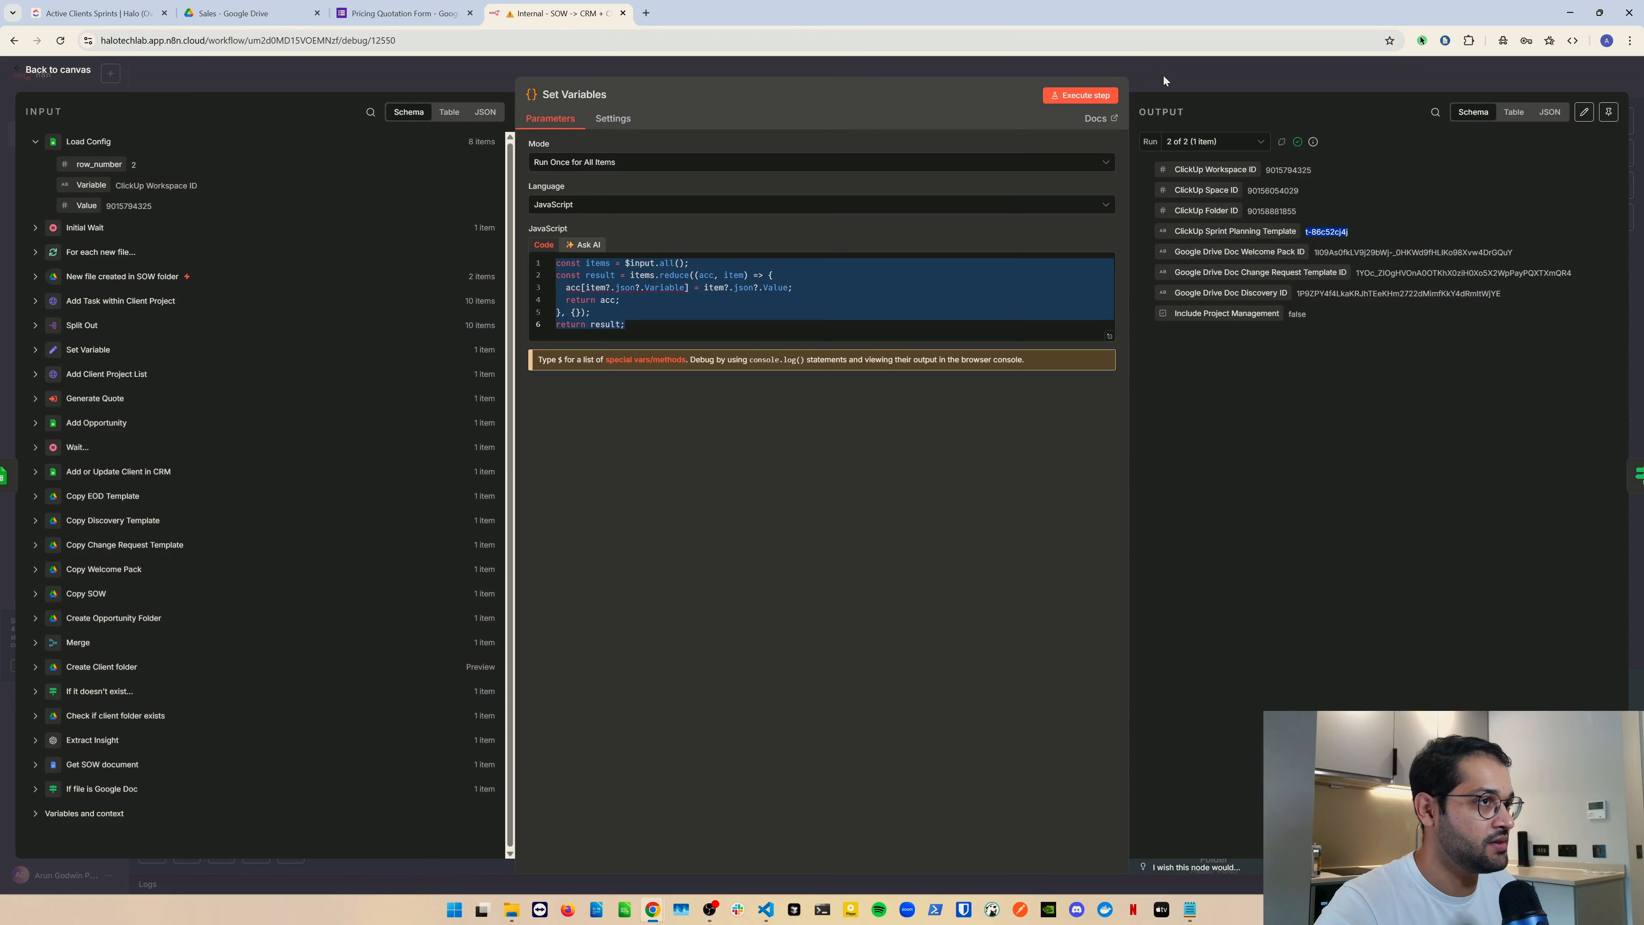
pyautogui.click(1163, 76)
pyautogui.scroll(-3, 963, 295)
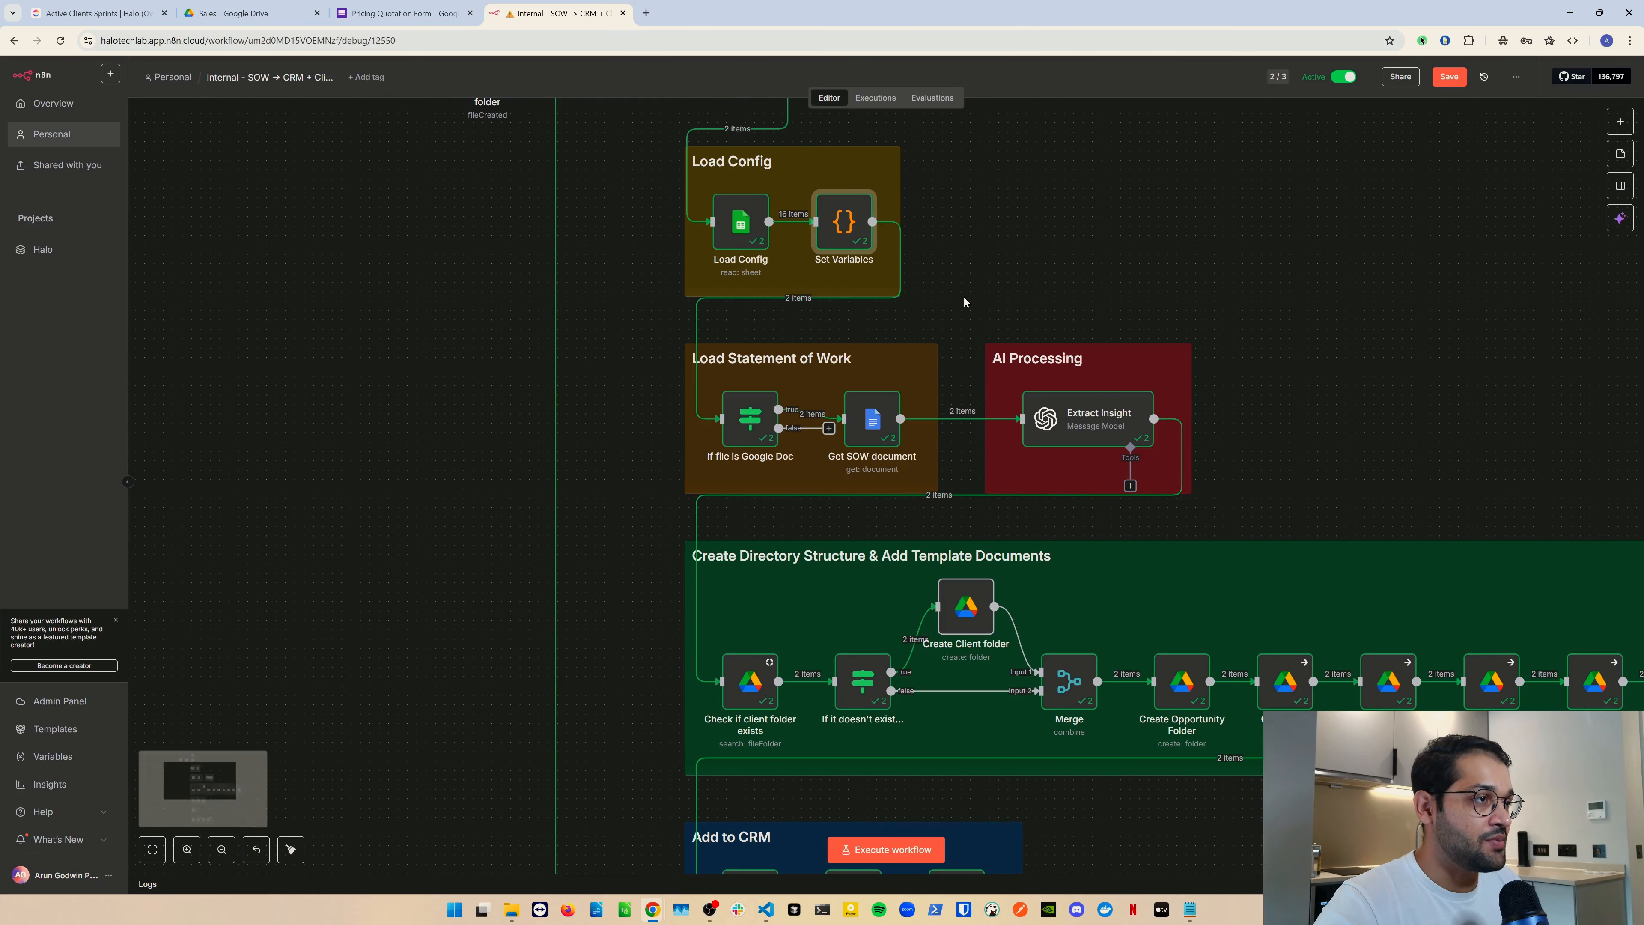
pyautogui.scroll(3, 945, 302)
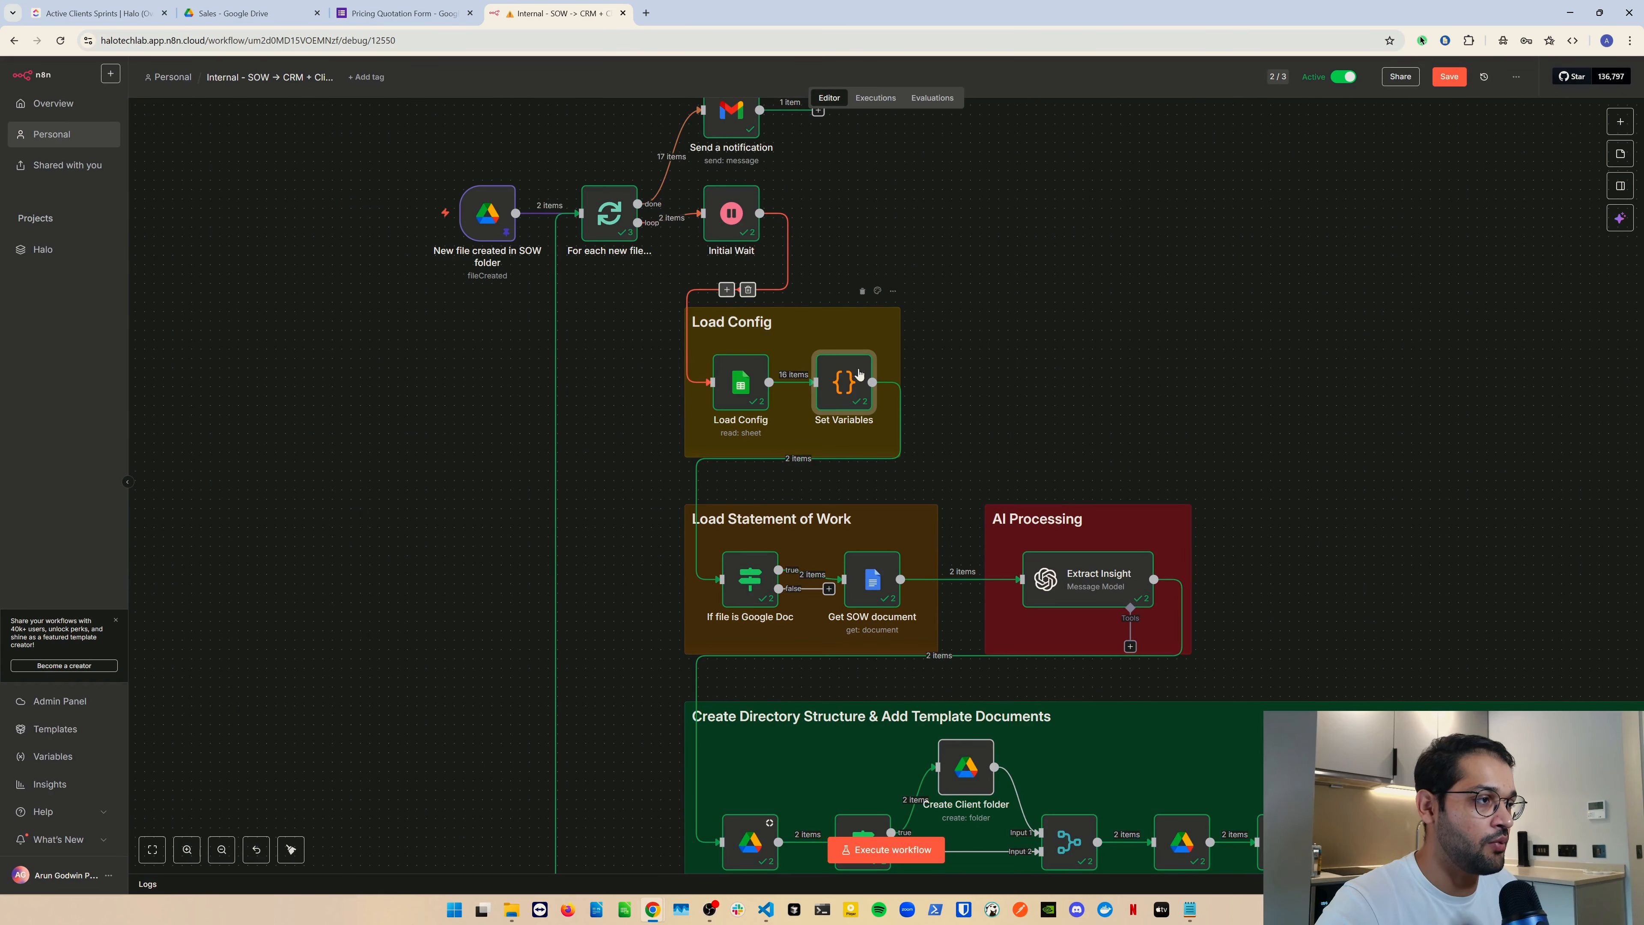
# - Inspect the condition and branch output of the "If file is Google Doc" node and return to the Load Statement of Work section
pyautogui.scroll(-1, 793, 390)
pyautogui.scroll(-3, 793, 390)
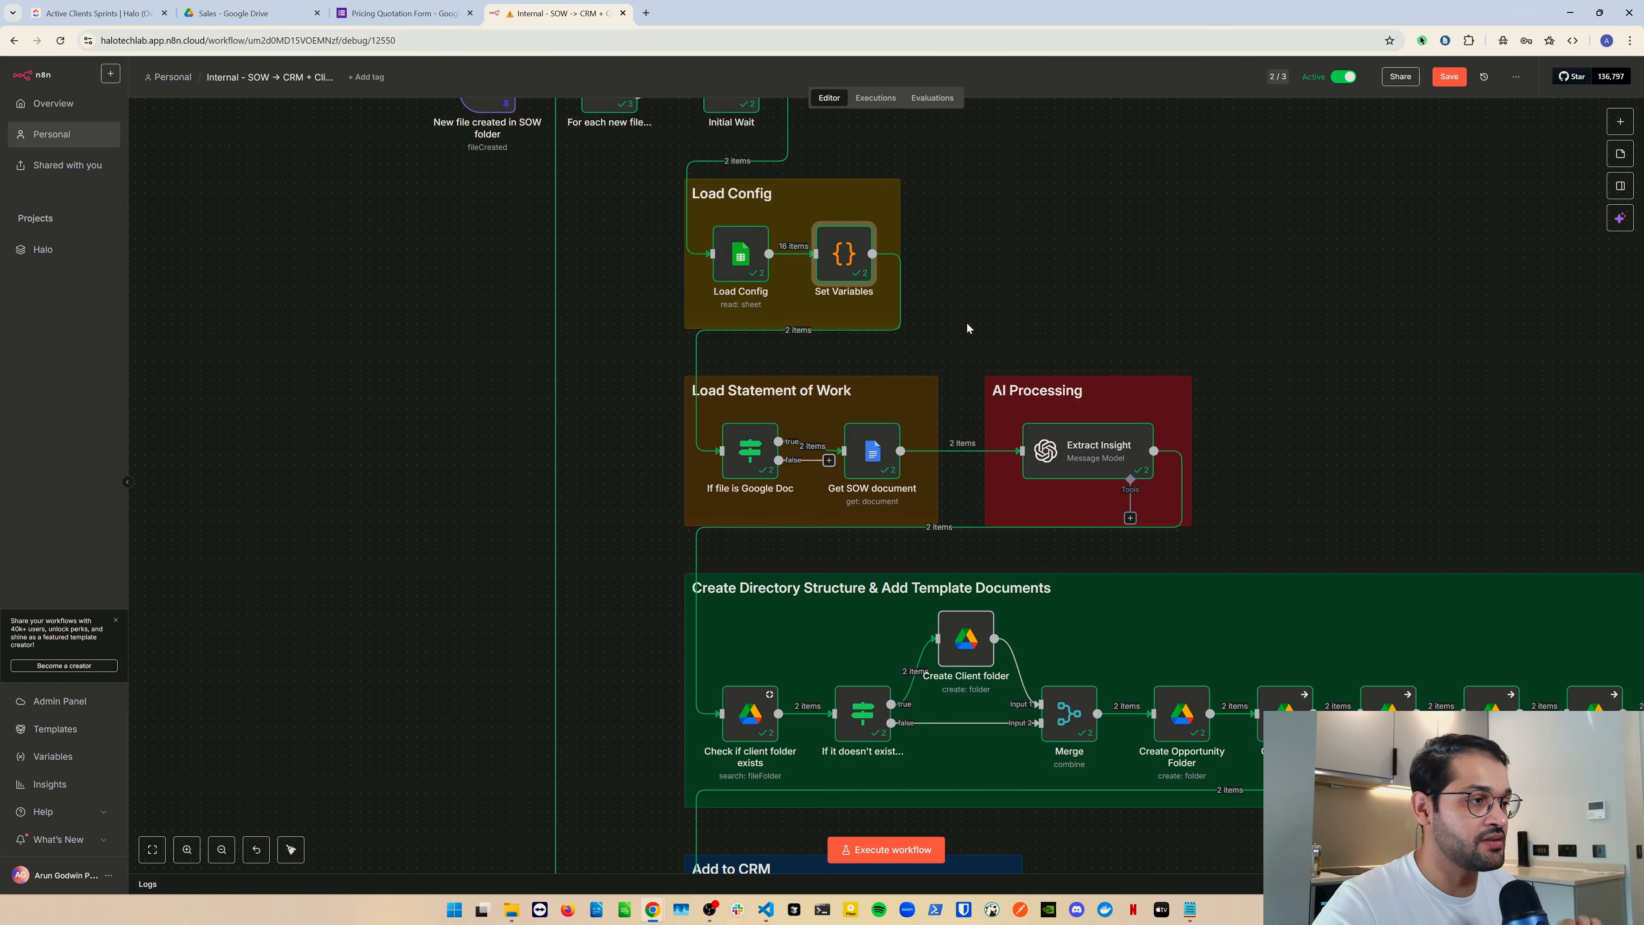
pyautogui.doubleClick(750, 451)
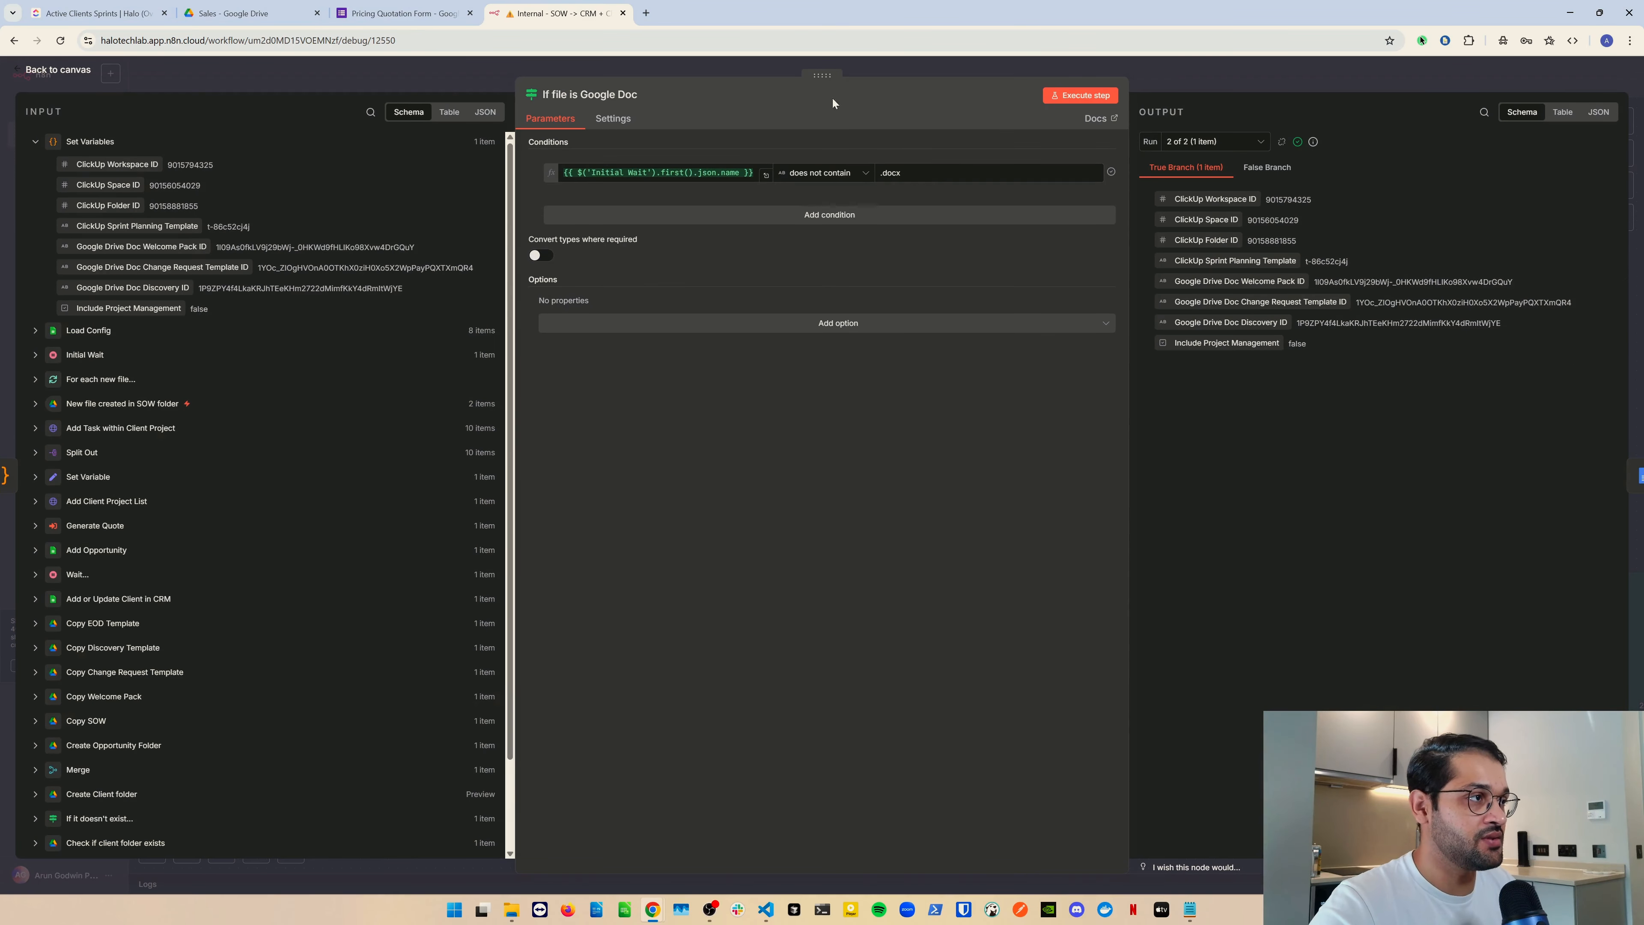
pyautogui.click(1216, 85)
pyautogui.scroll(-2, 785, 413)
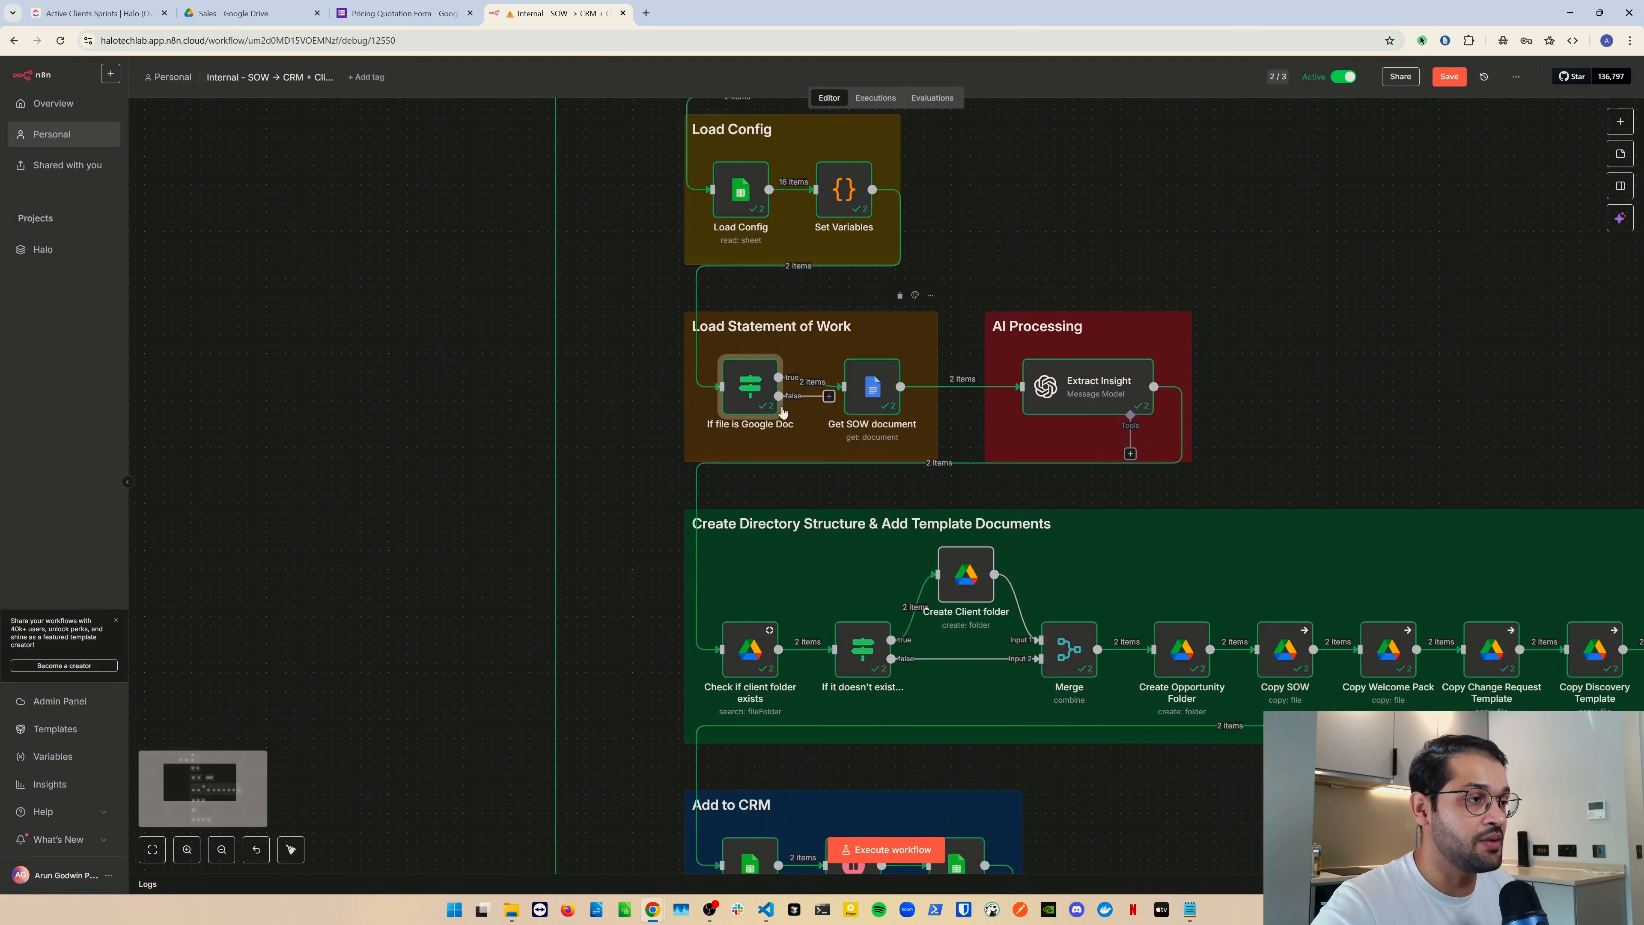
pyautogui.scroll(2, 777, 403)
pyautogui.scroll(-2, 773, 398)
pyautogui.hscroll(2, 745, 414)
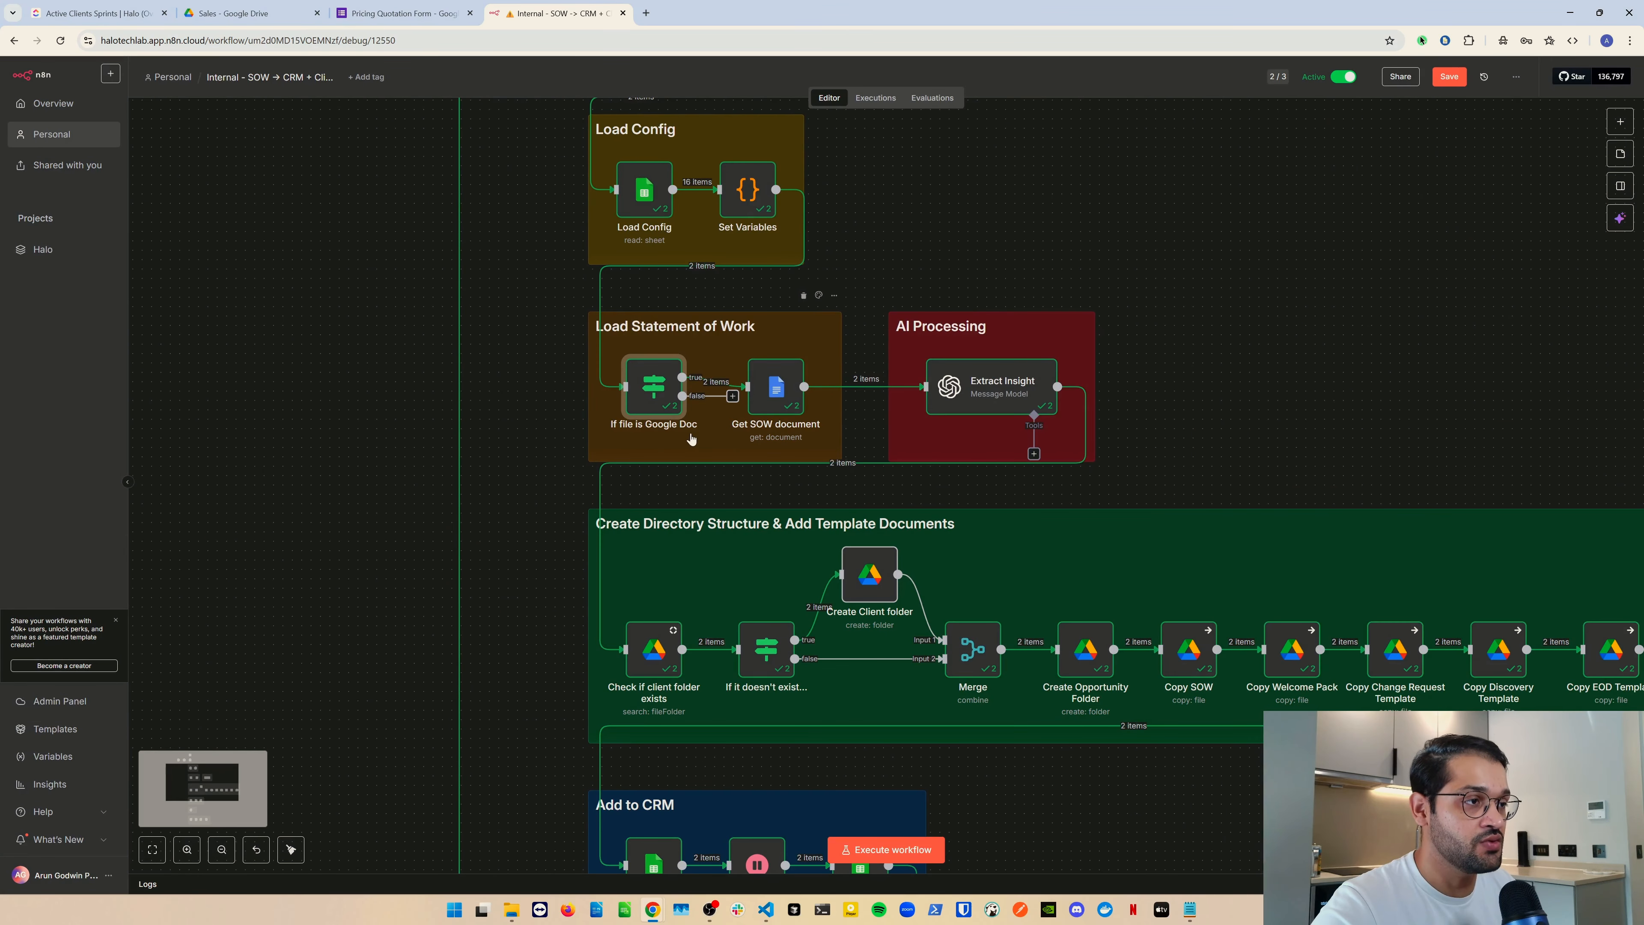
# - Open the Get SOW document node and highlight the document content in its output
pyautogui.scroll(1, 691, 438)
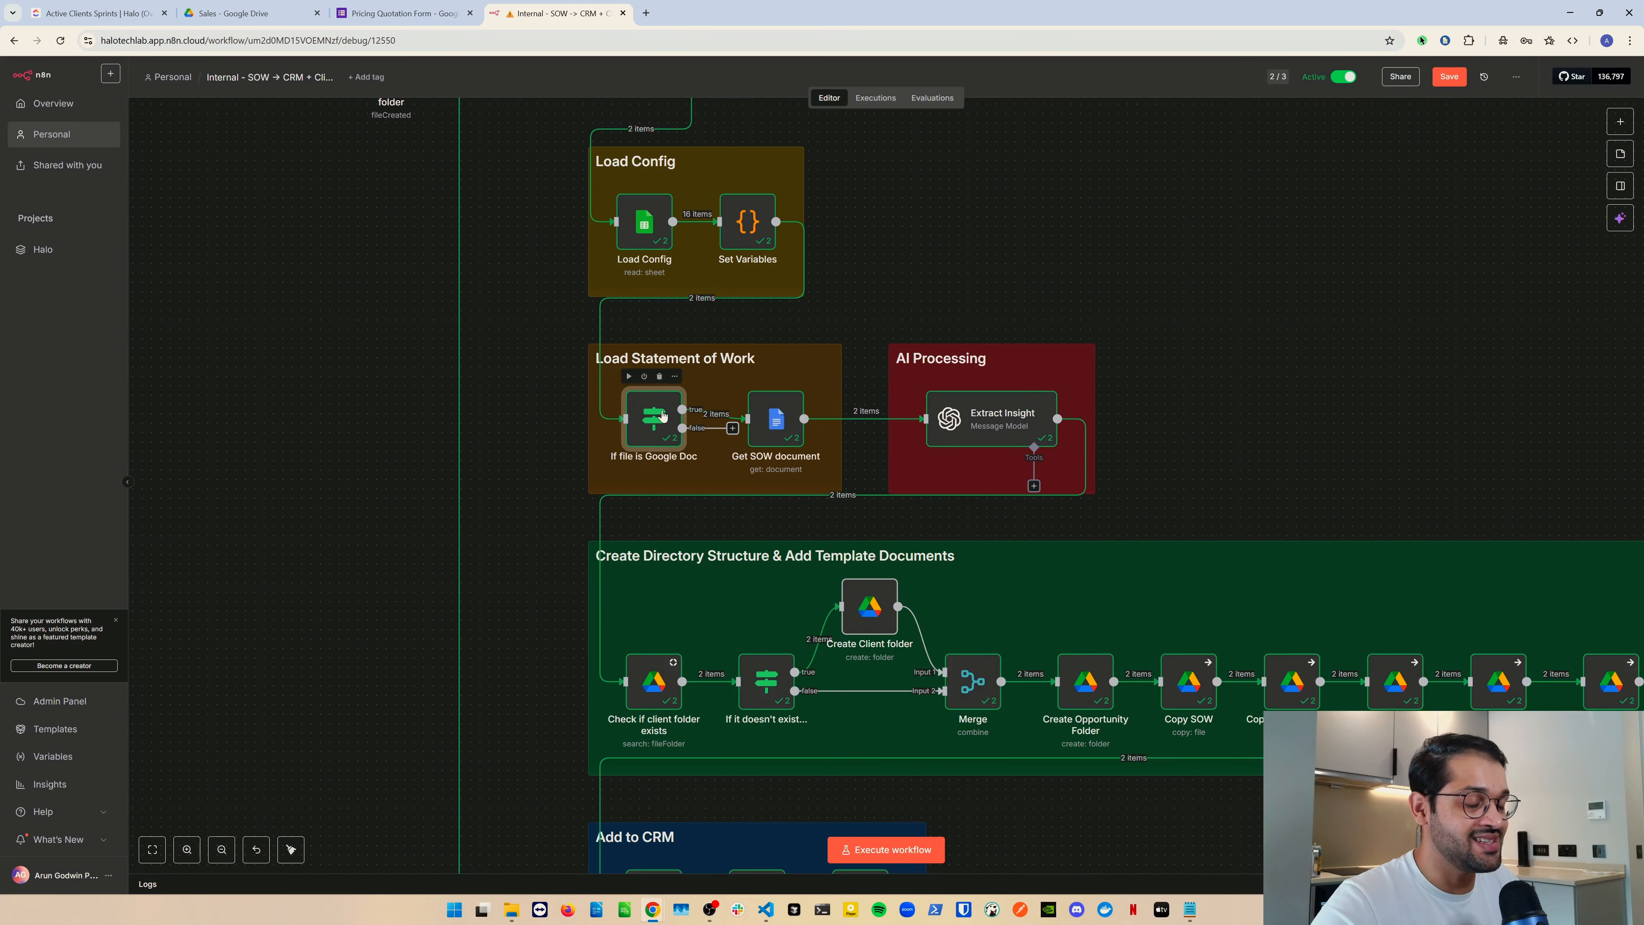
pyautogui.doubleClick(777, 421)
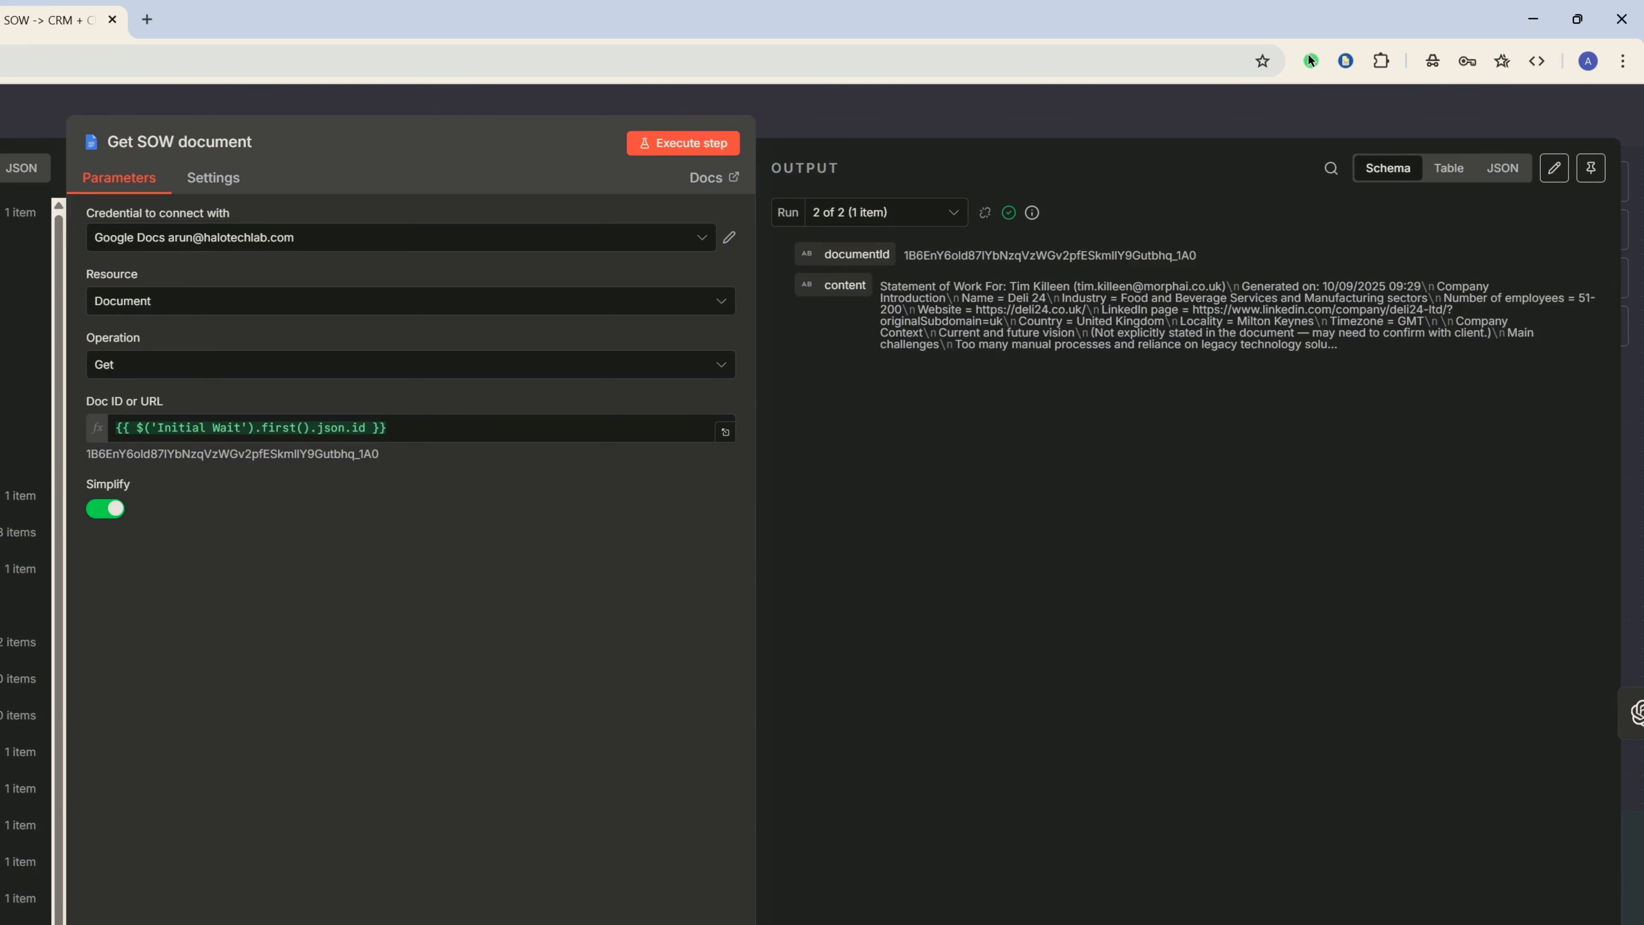
pyautogui.moveTo(880, 285); pyautogui.dragTo(1388, 352)
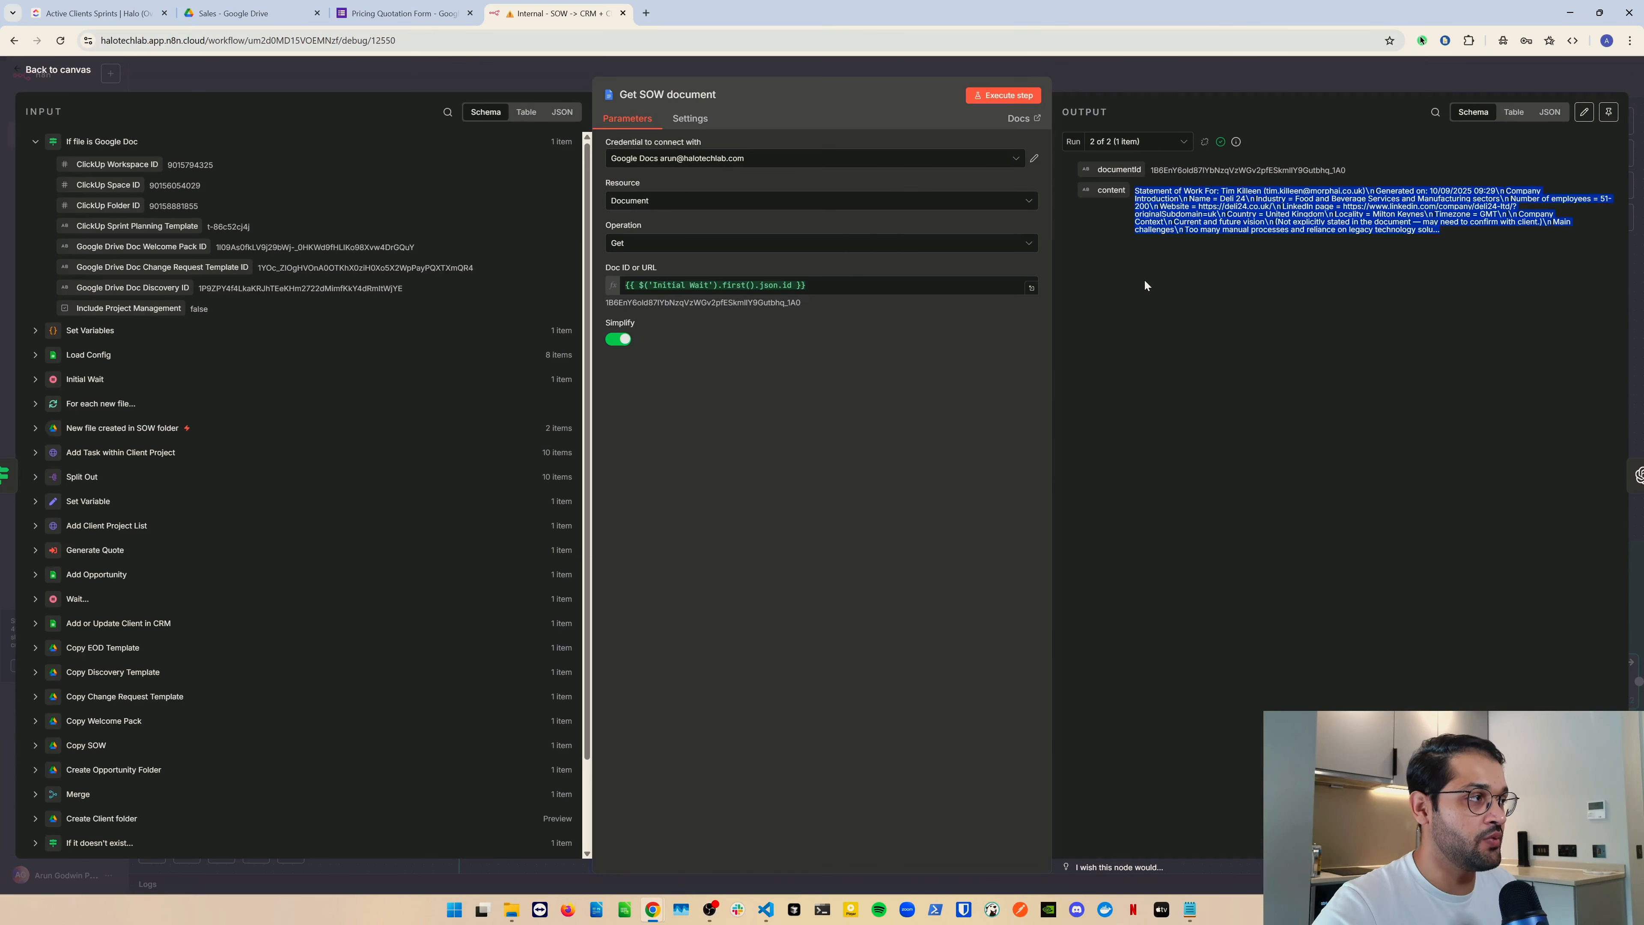
# - Close the Get SOW document node and open the Extract Insight node in the AI Processing section
pyautogui.click(1145, 285)
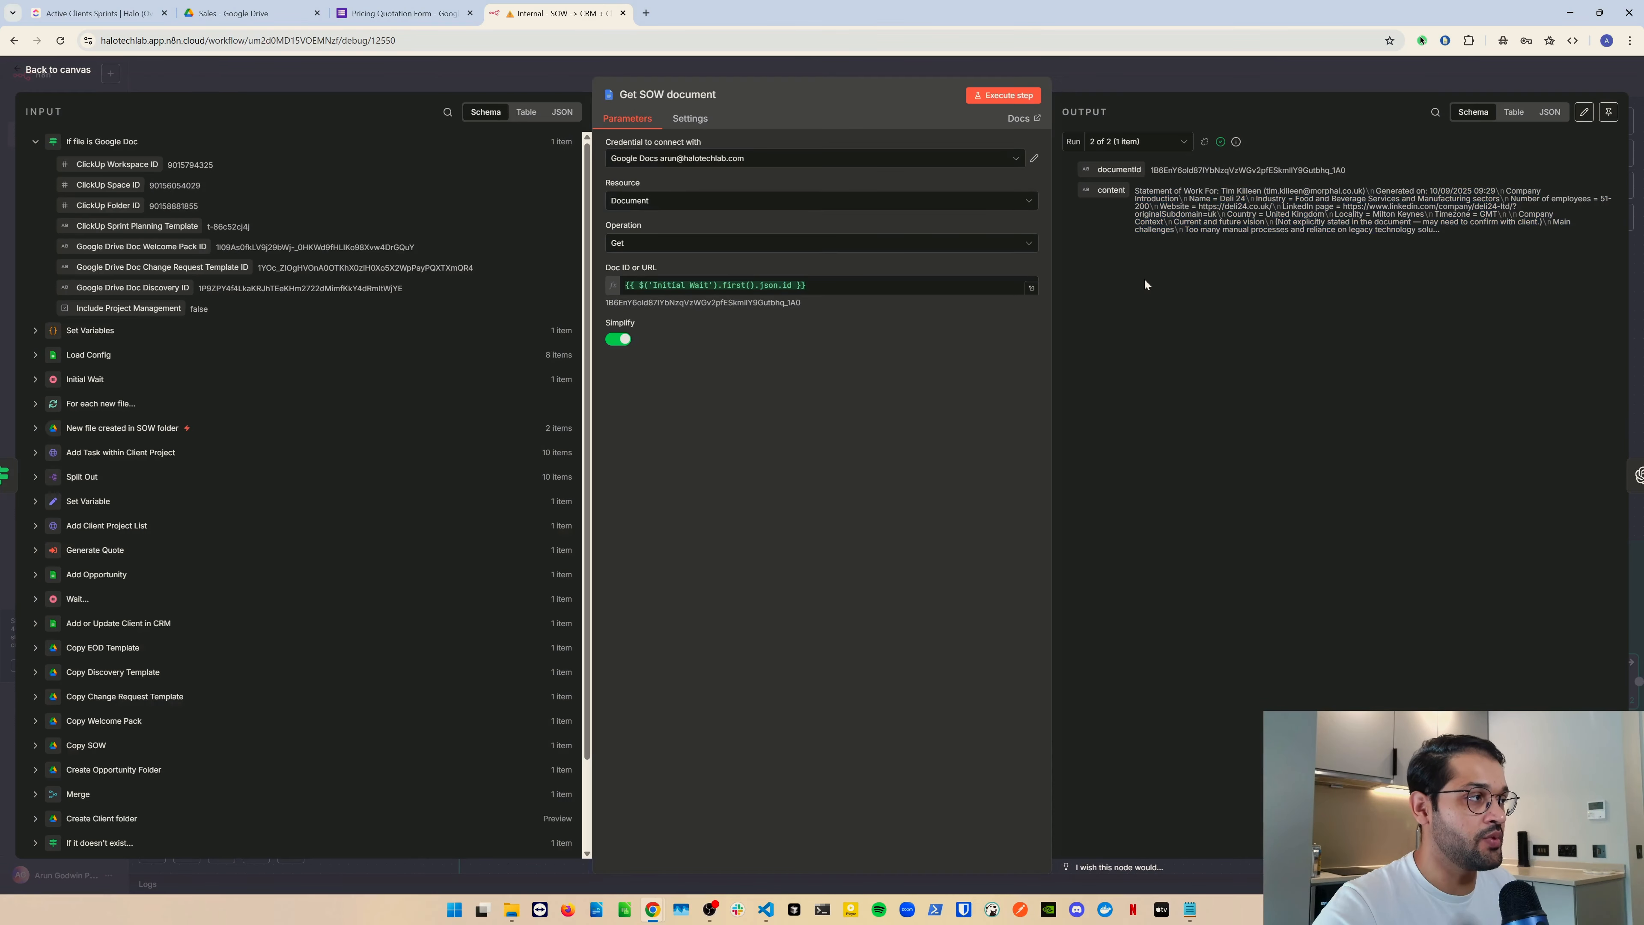
pyautogui.click(1105, 71)
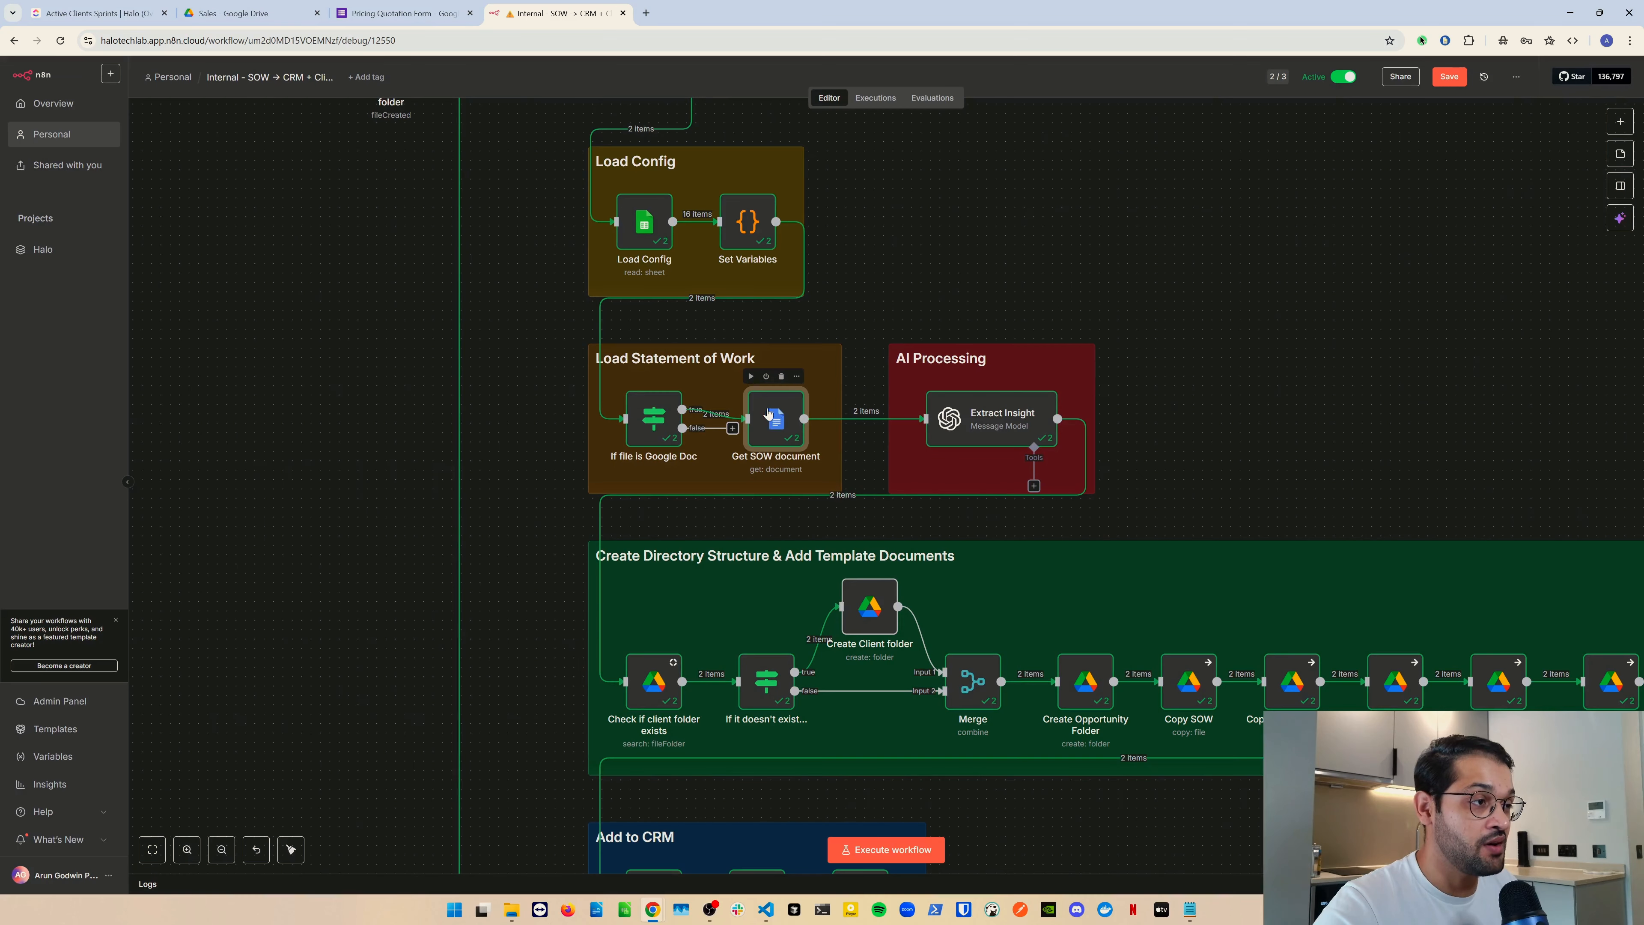
pyautogui.doubleClick(990, 420)
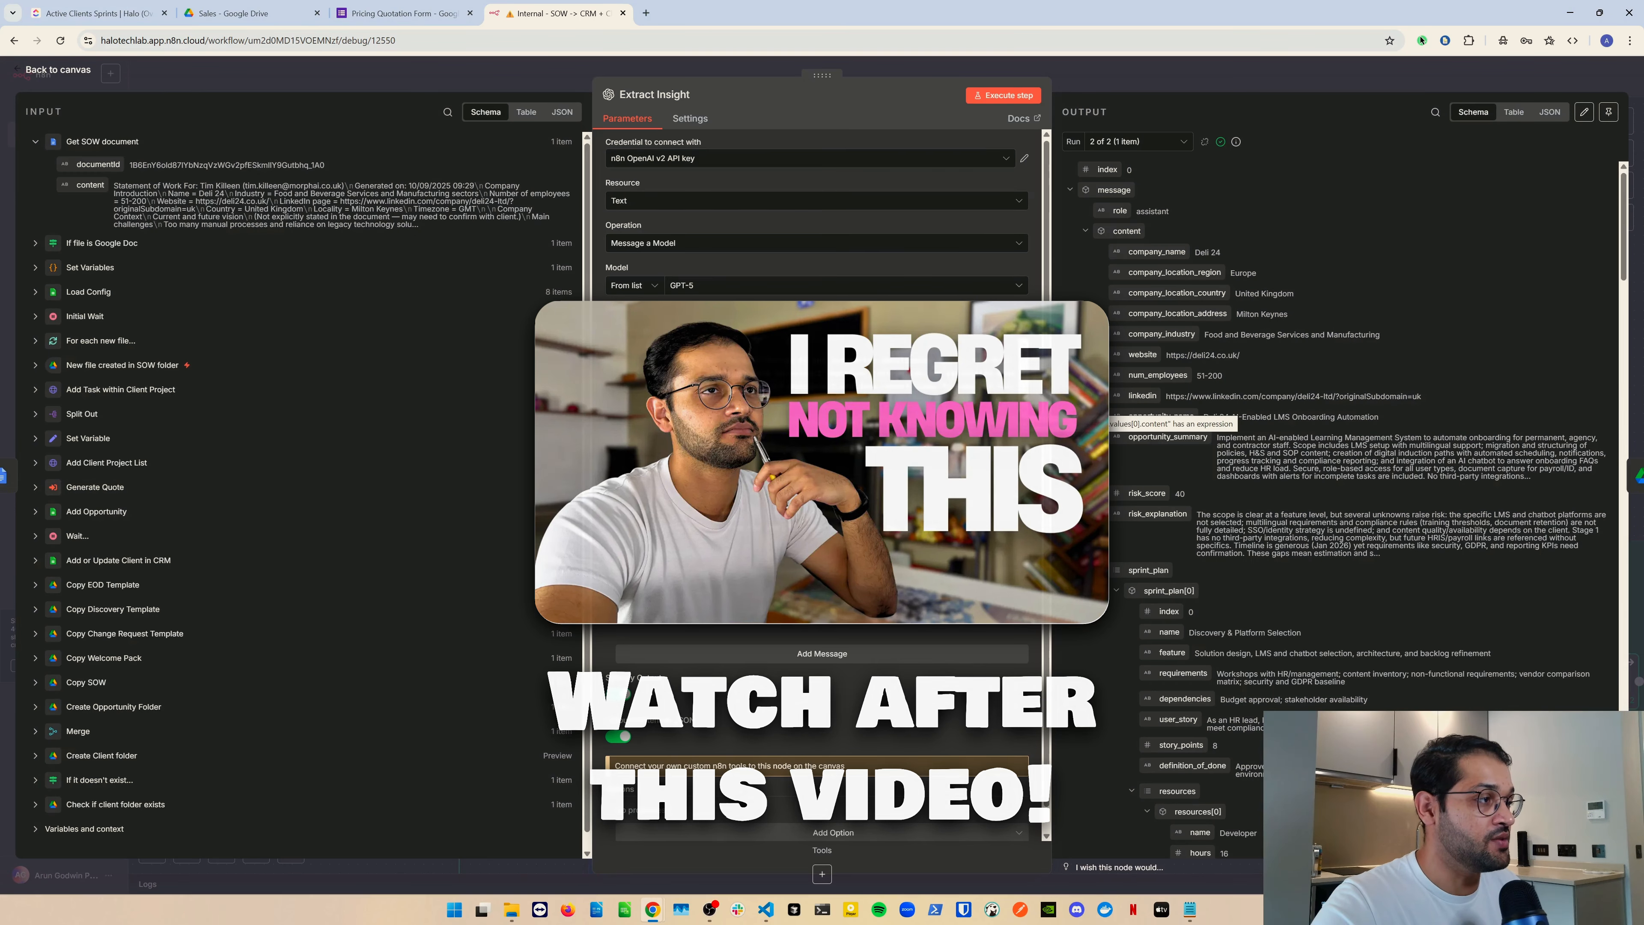
# - Open the Extract Insight prompt in the full expression editor and highlight its eleven listed tasks
pyautogui.click(1021, 418)
pyautogui.scroll(-2, 602, 492)
pyautogui.scroll(2, 602, 492)
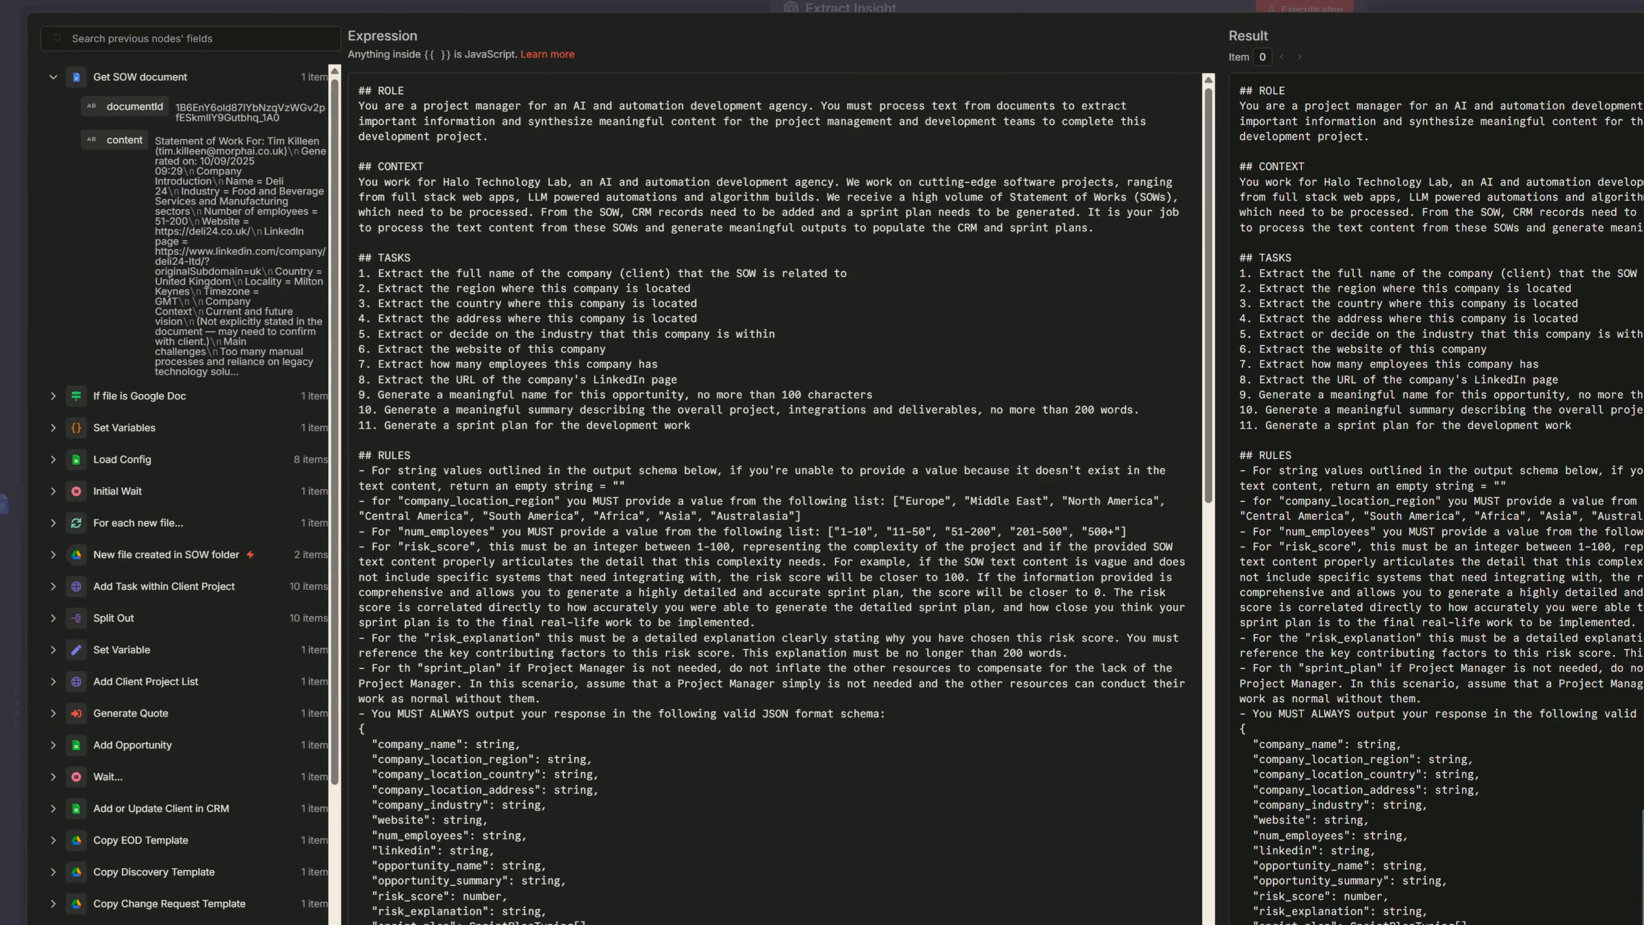
pyautogui.moveTo(694, 425); pyautogui.dragTo(352, 278)
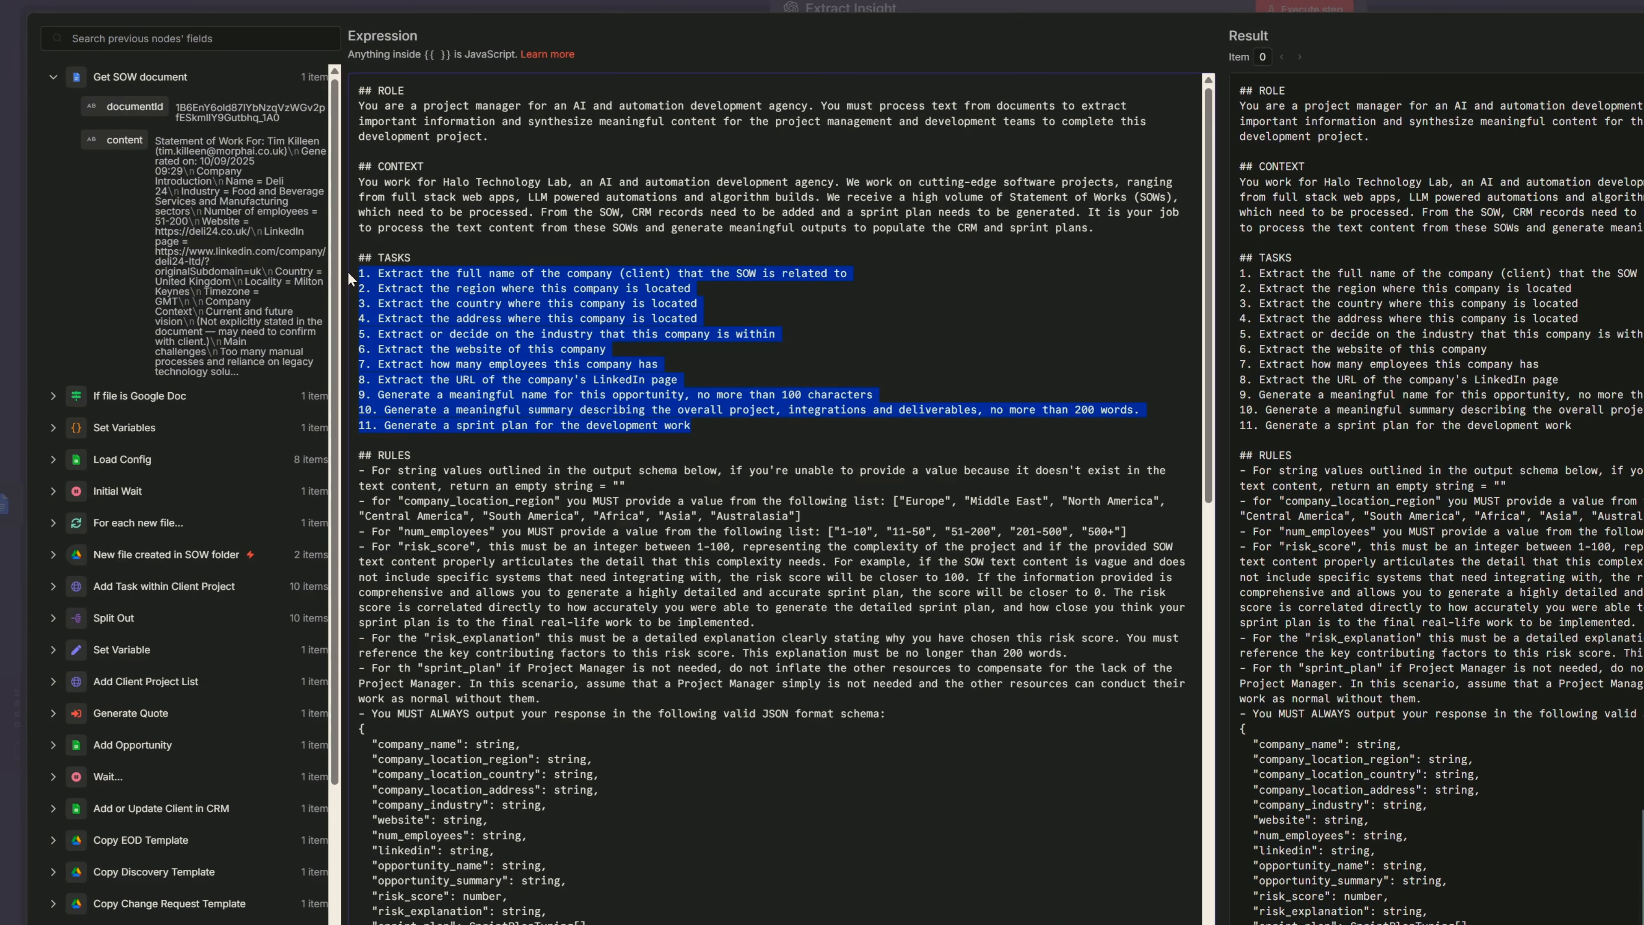
pyautogui.click(705, 426)
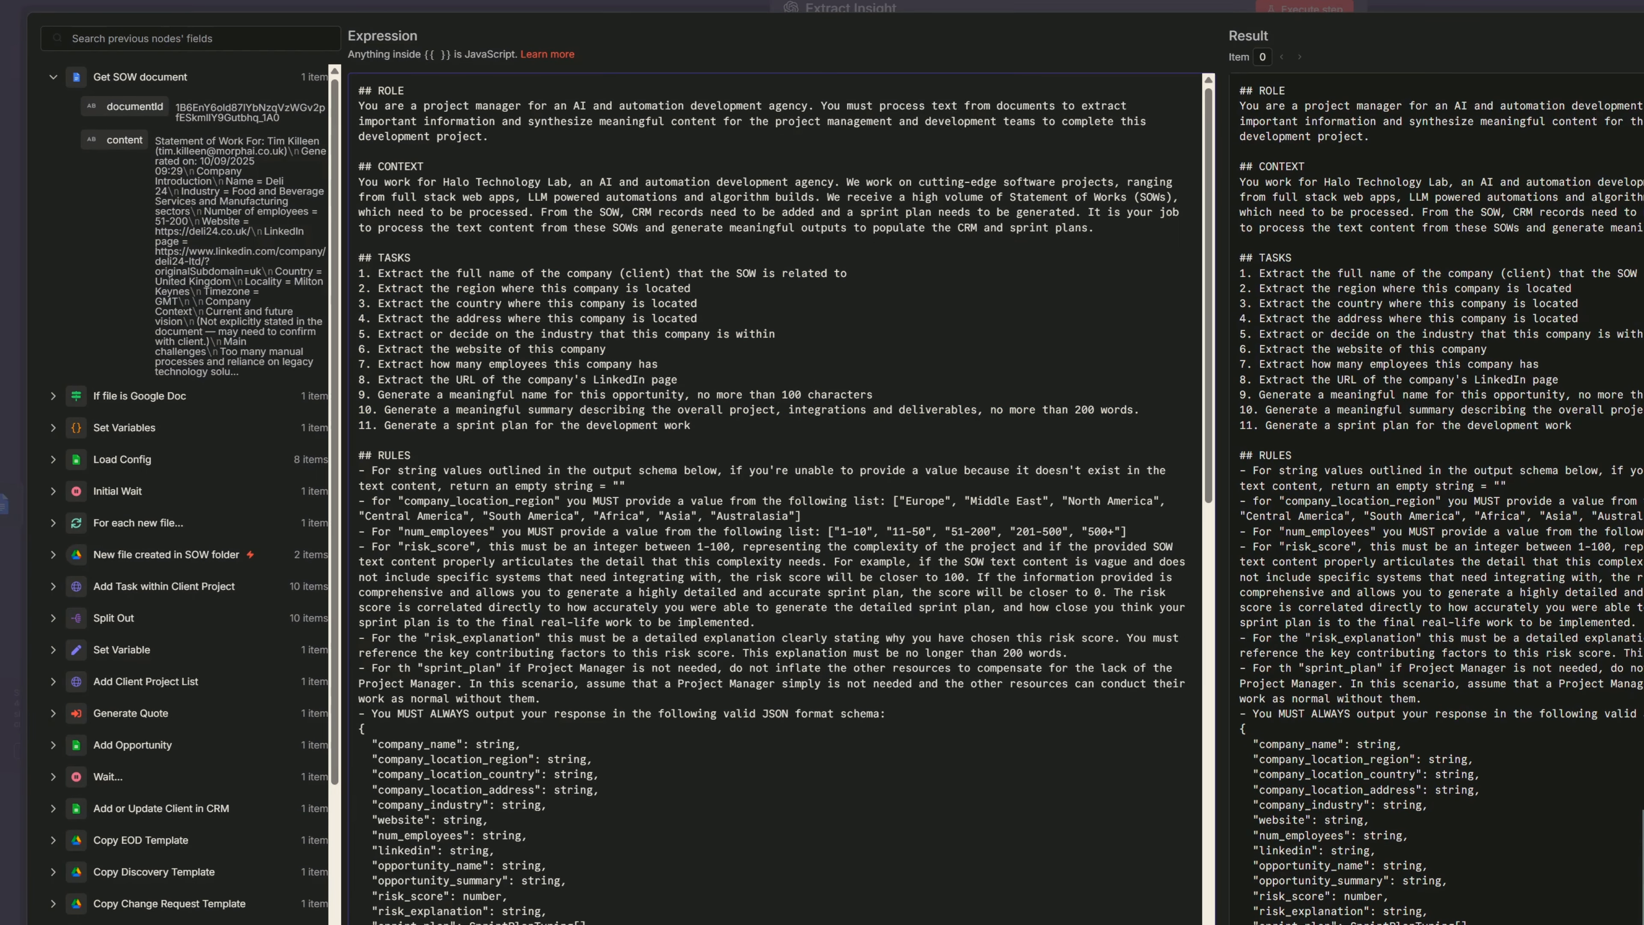
# - Highlight the allowed value lists for company_location_region and num_employees in the prompt's RULES section
pyautogui.scroll(-4, 776, 453)
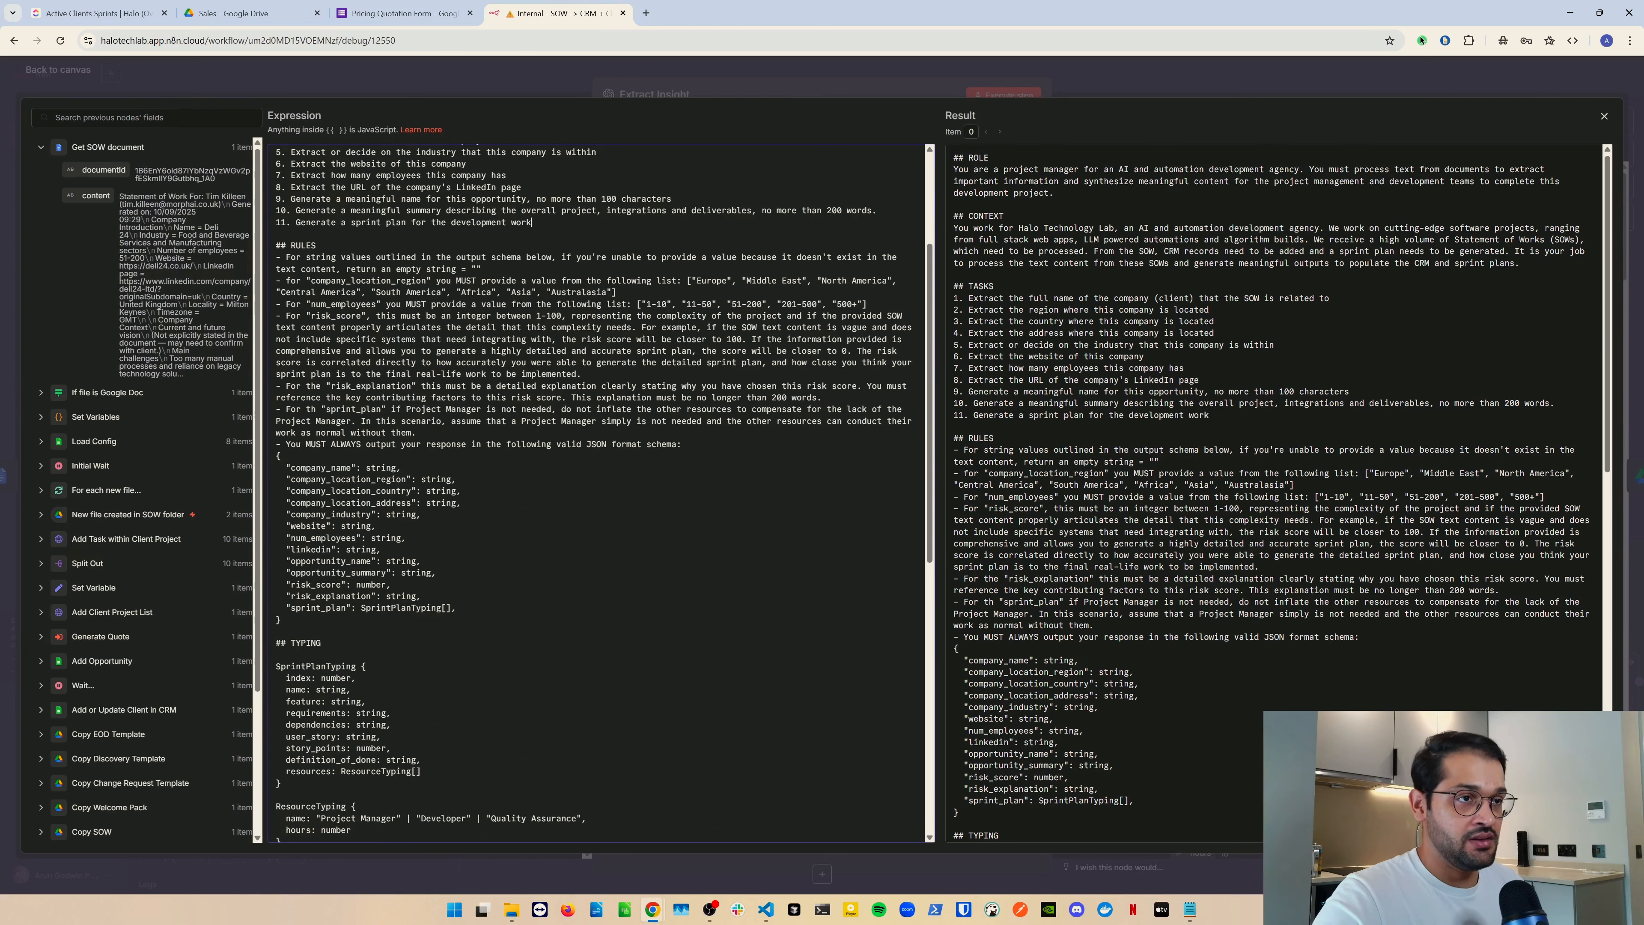
pyautogui.doubleClick(369, 280)
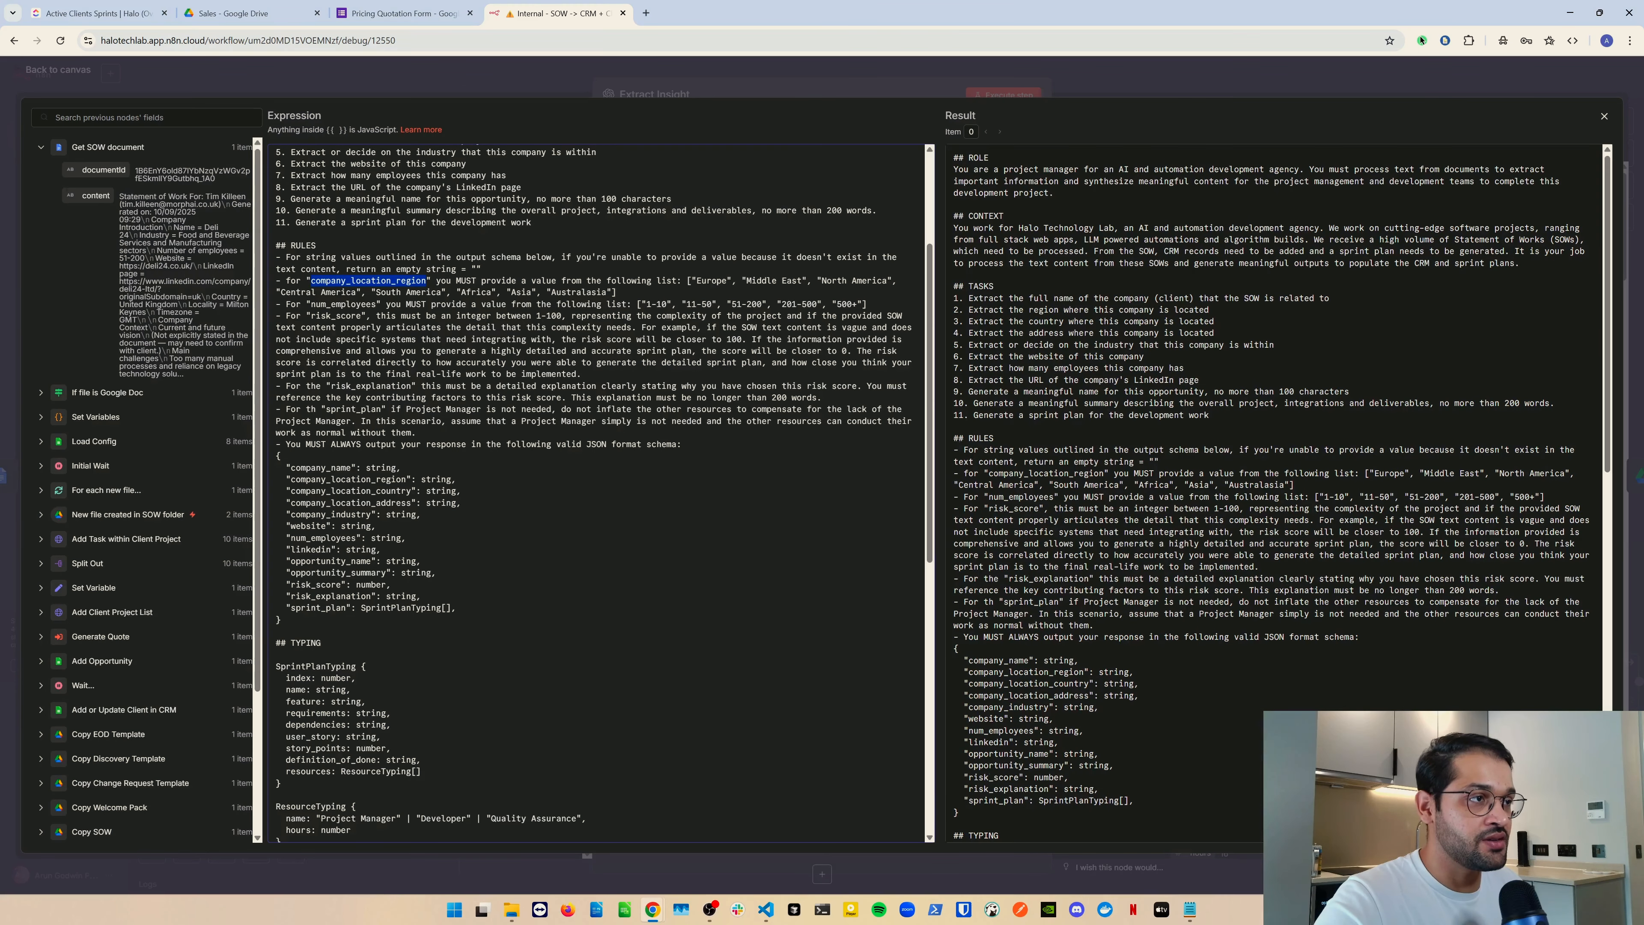
pyautogui.moveTo(688, 281); pyautogui.dragTo(617, 293)
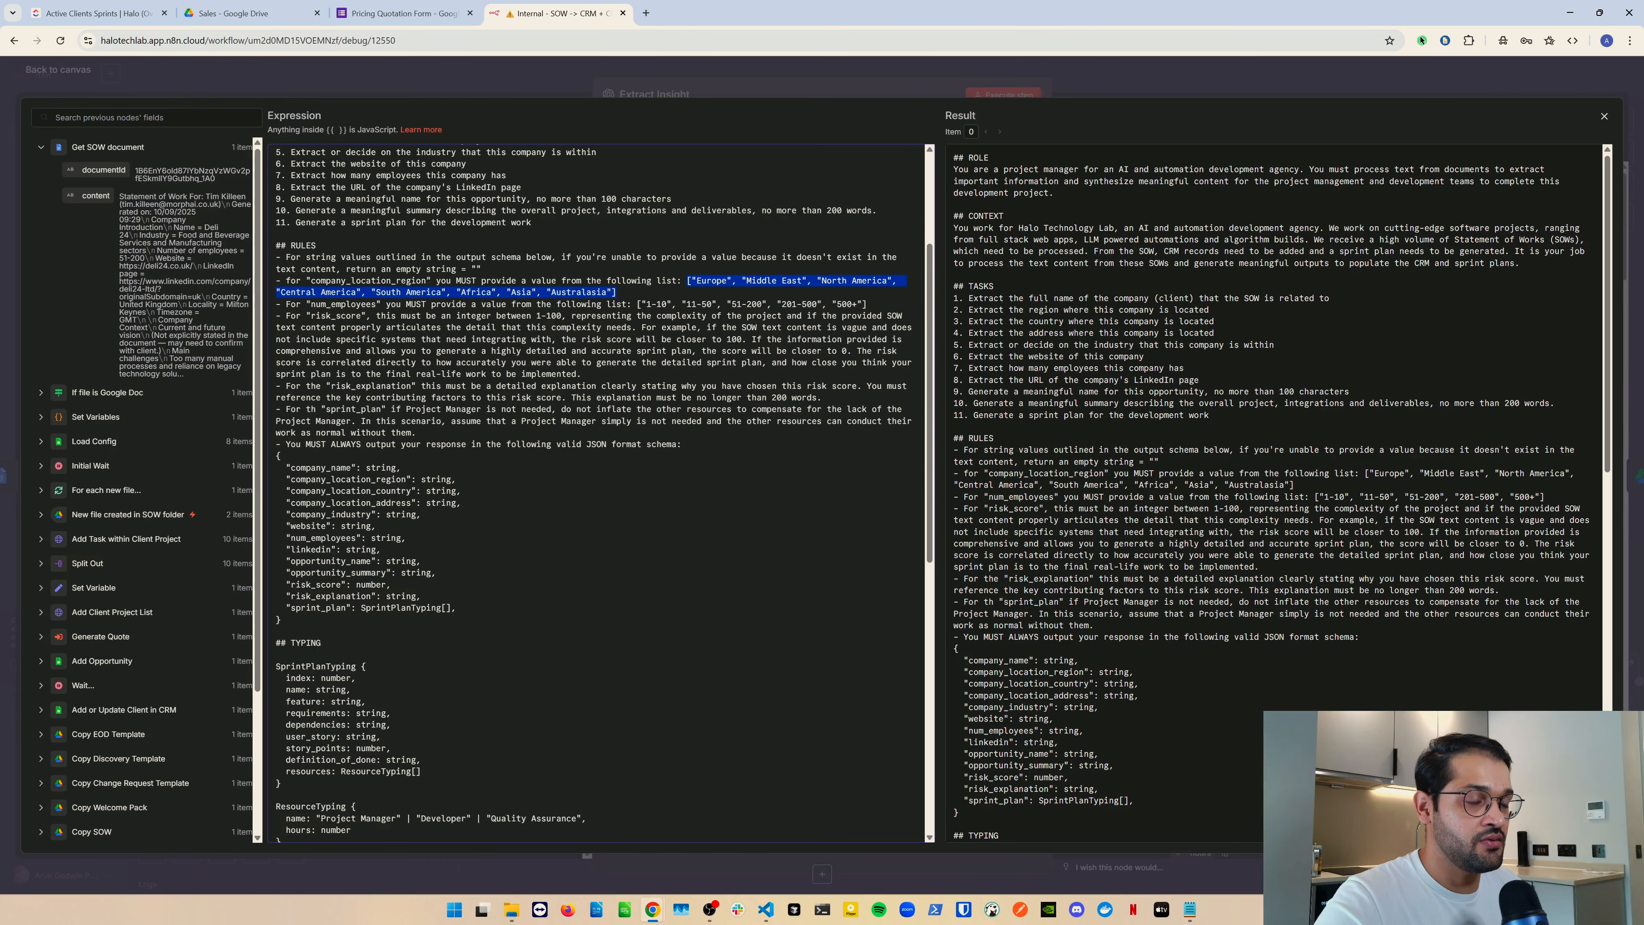
pyautogui.click(633, 386)
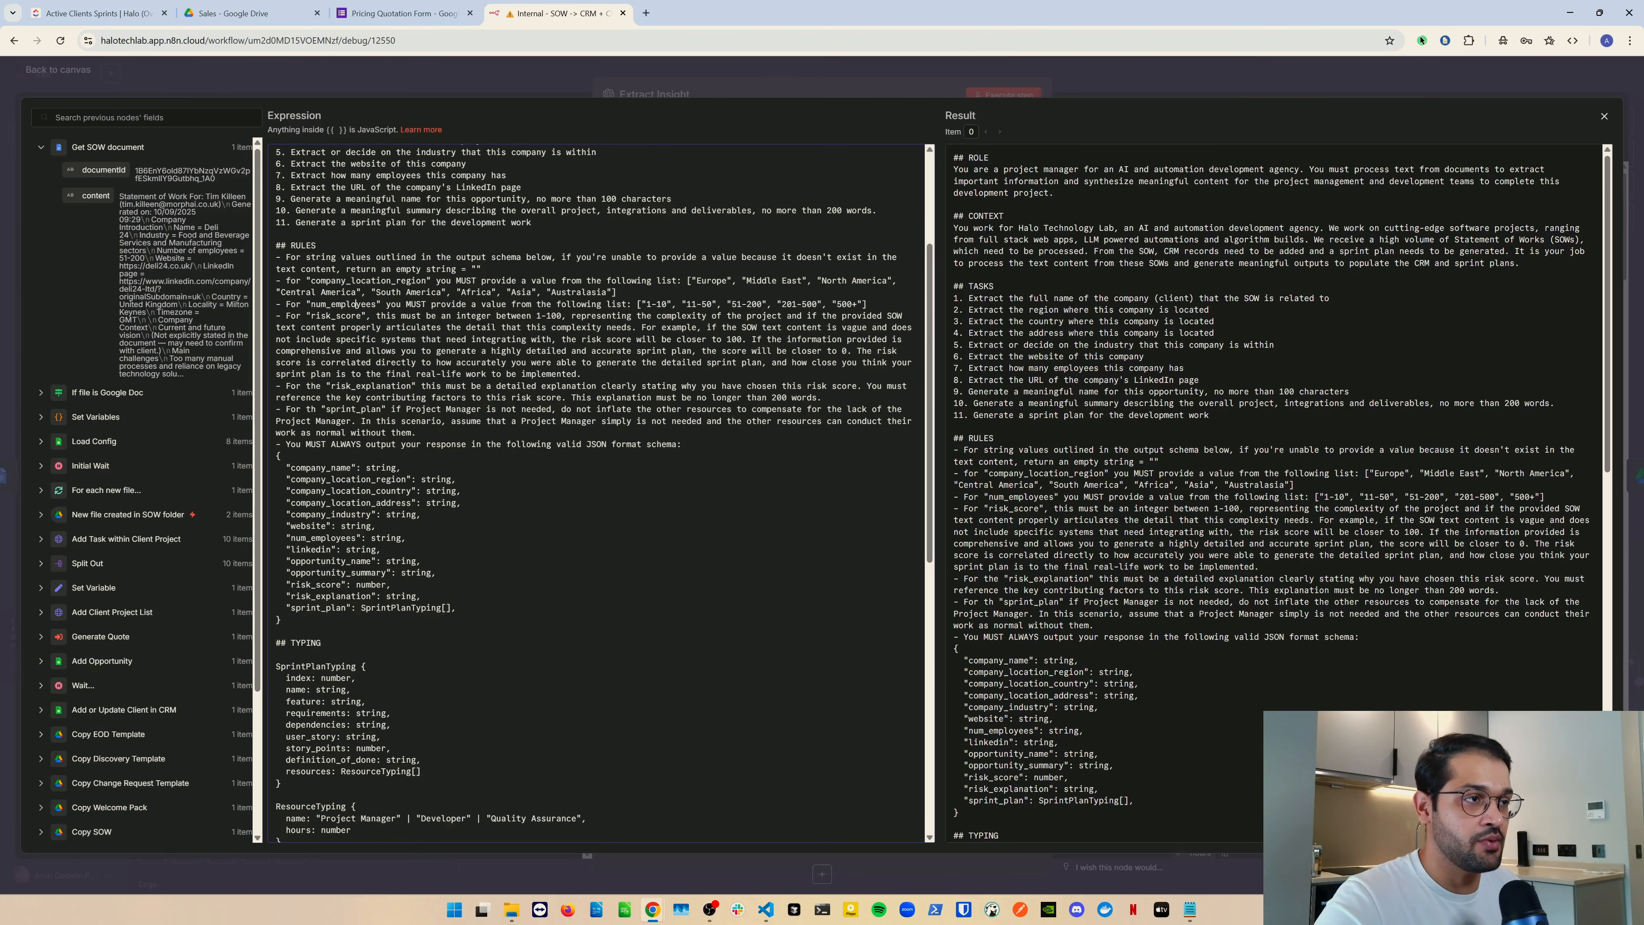
pyautogui.moveTo(636, 304); pyautogui.dragTo(866, 303)
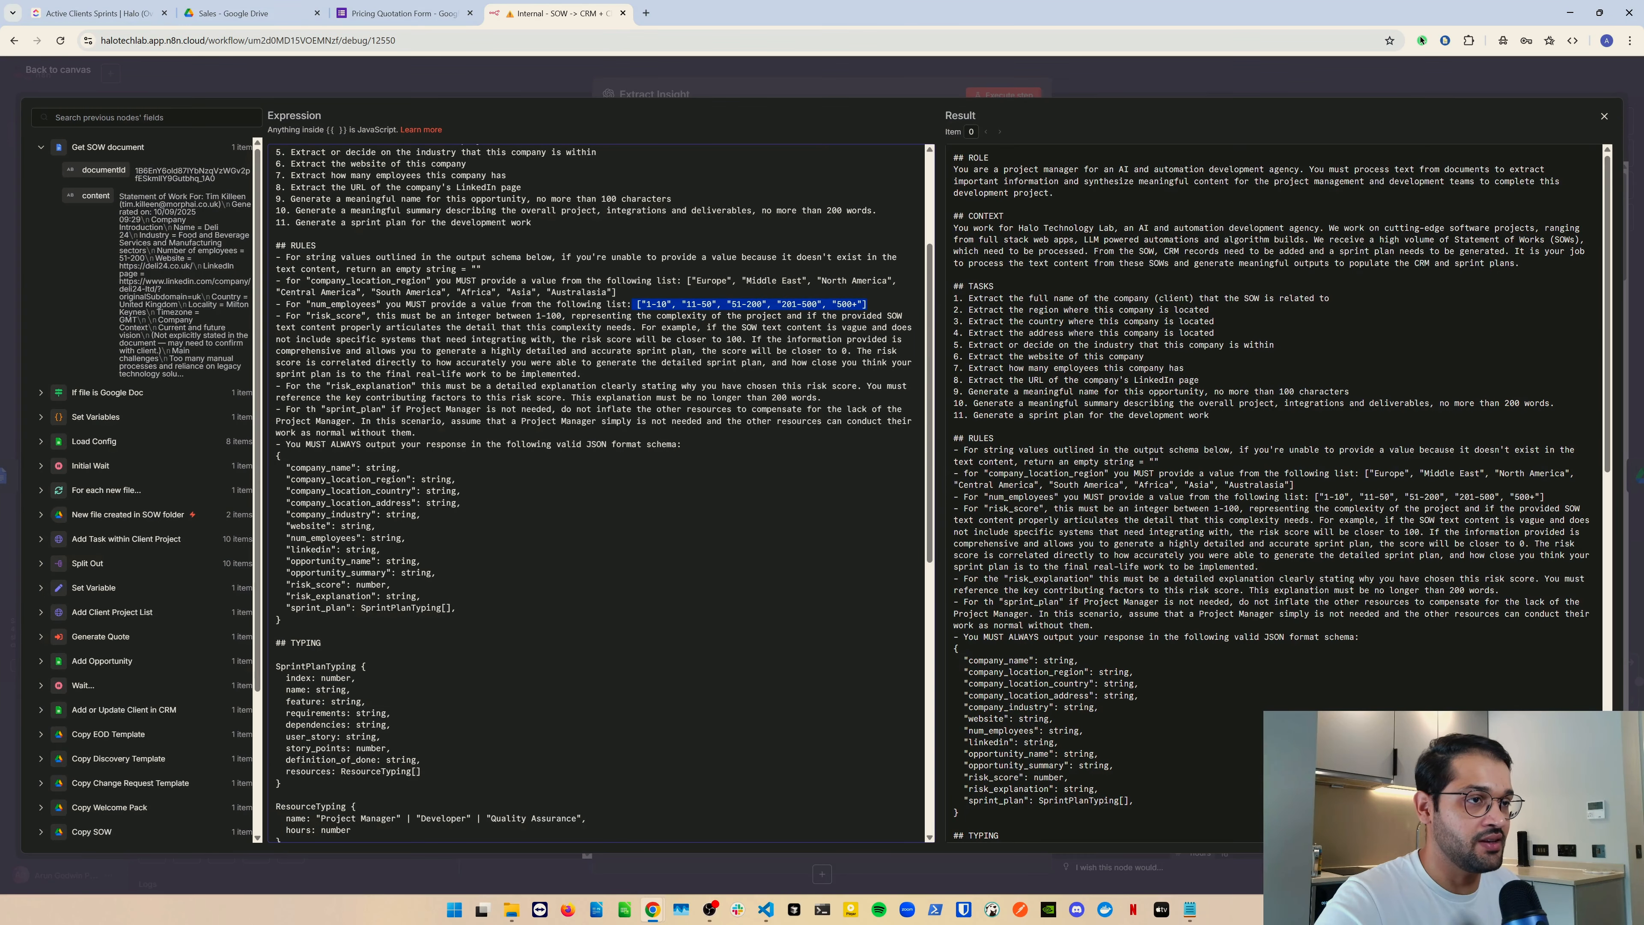
# - Highlight the JSON output schema block and its fields at the end of the RULES section
pyautogui.scroll(-2, 595, 492)
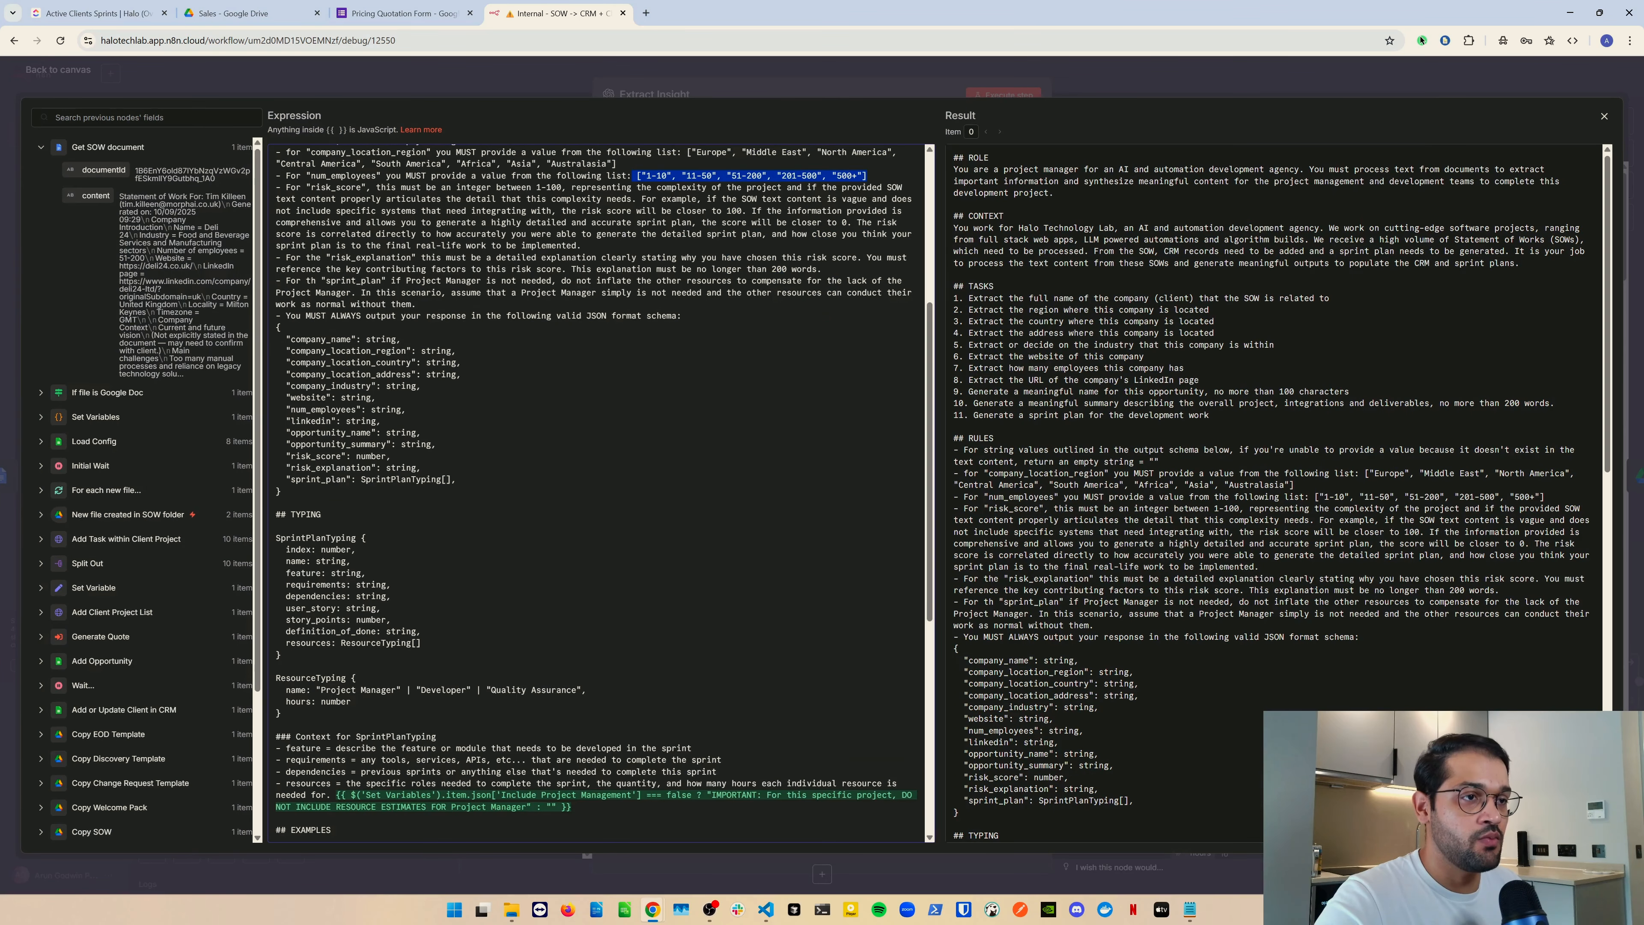
pyautogui.scroll(1, 598, 493)
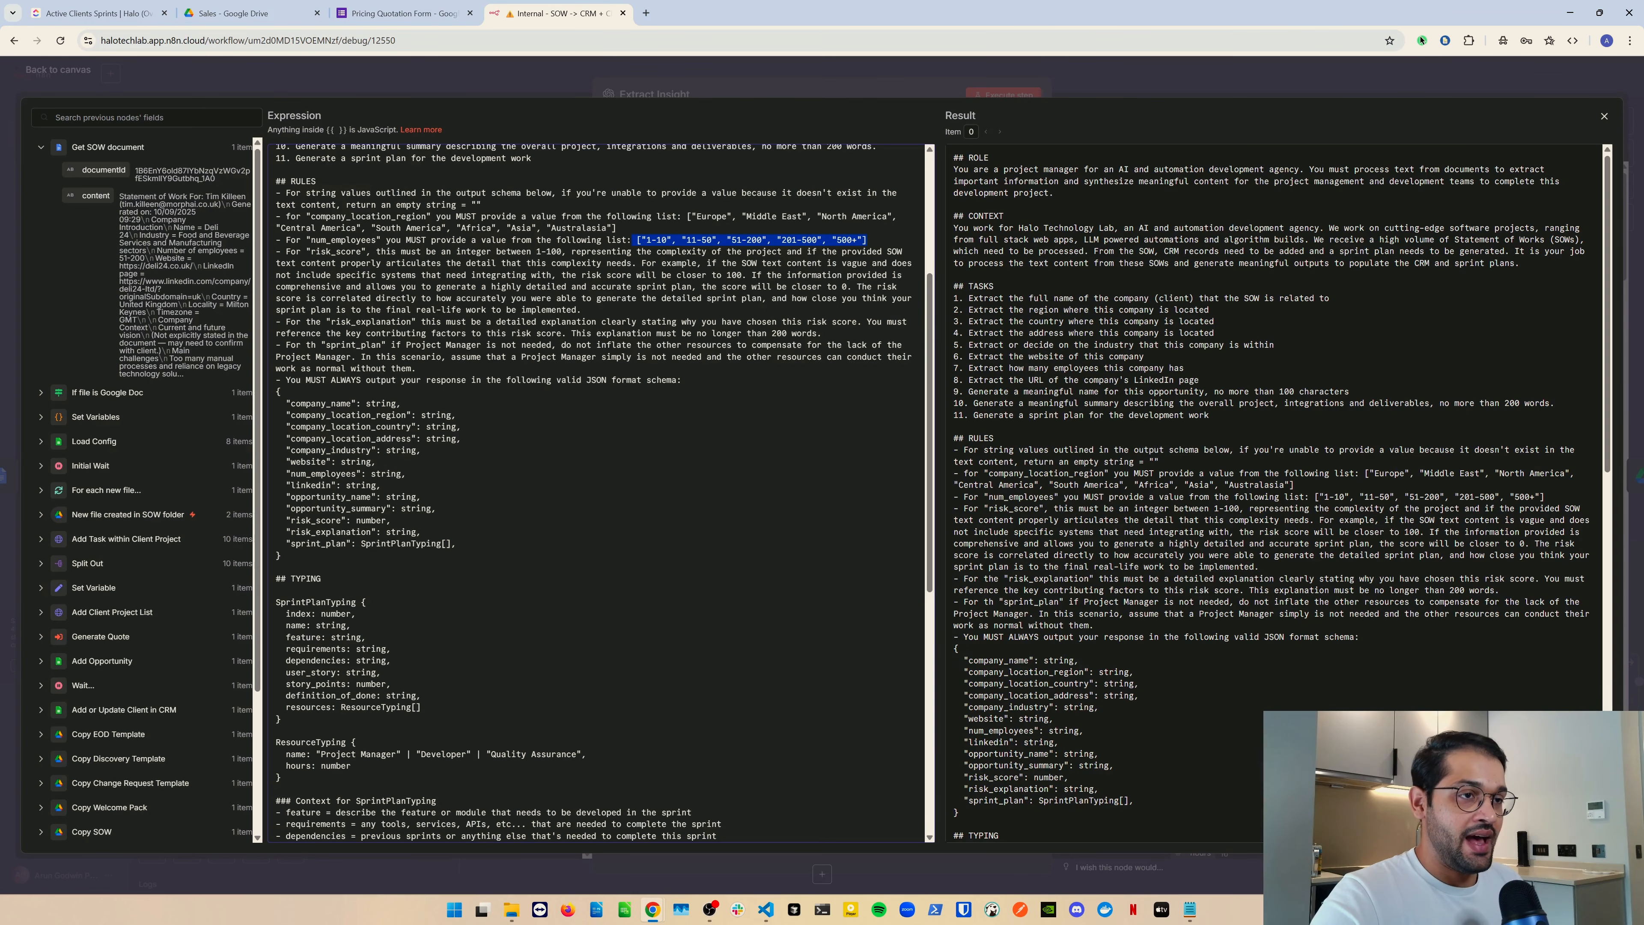
pyautogui.moveTo(281, 555); pyautogui.dragTo(276, 391)
pyautogui.click(281, 555)
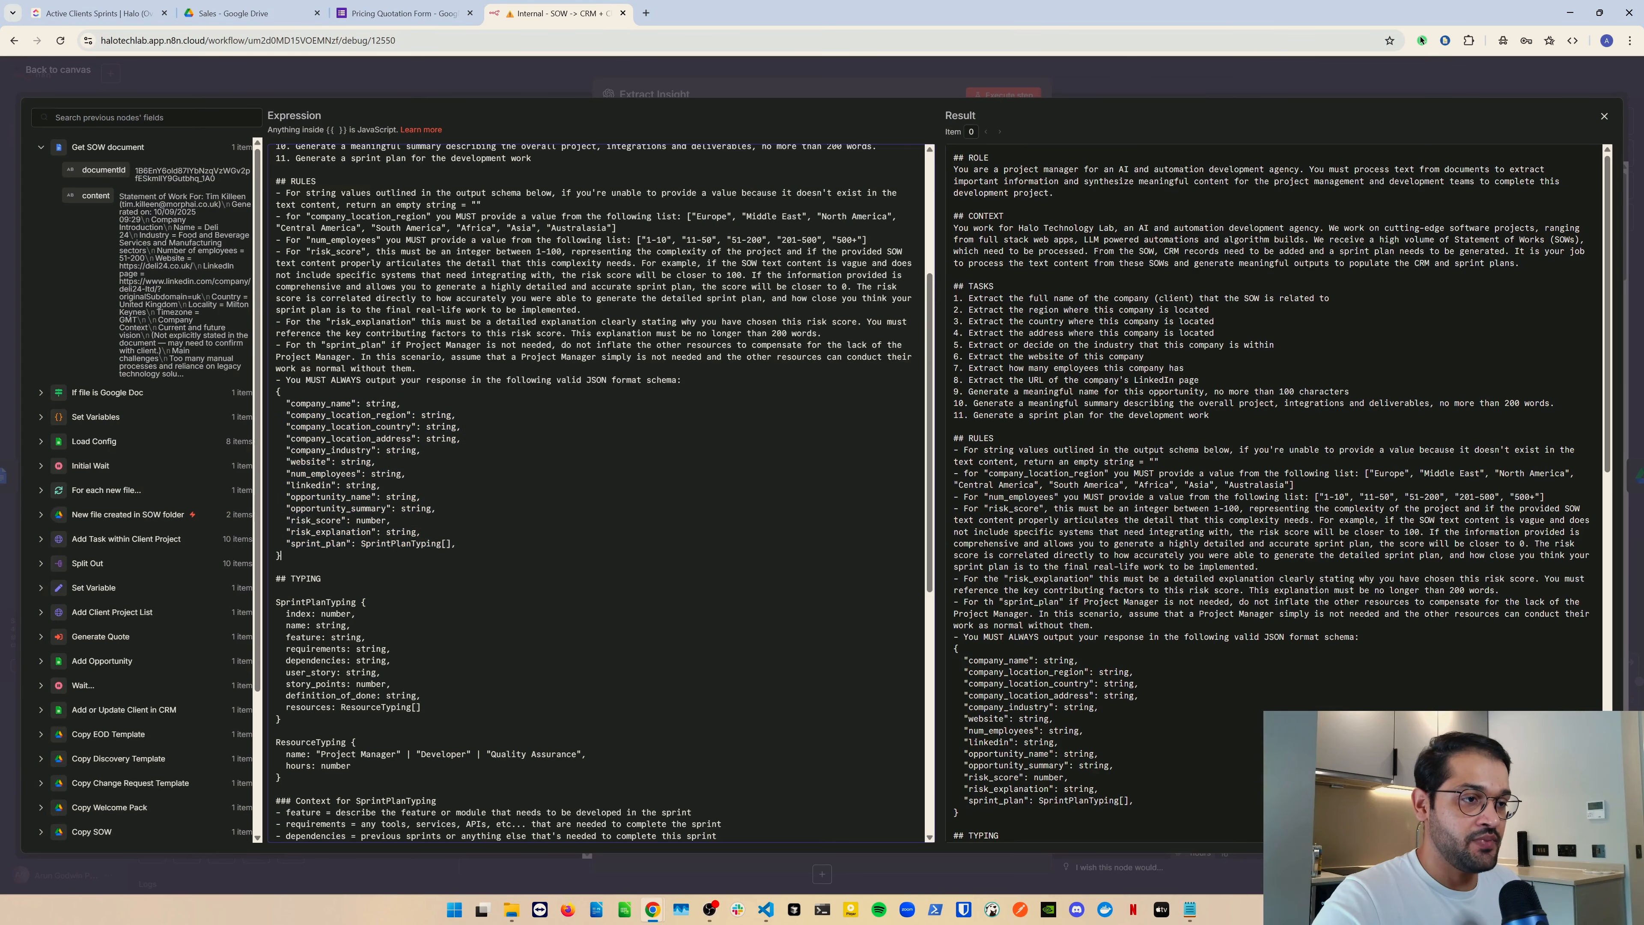
pyautogui.moveTo(456, 543); pyautogui.dragTo(285, 403)
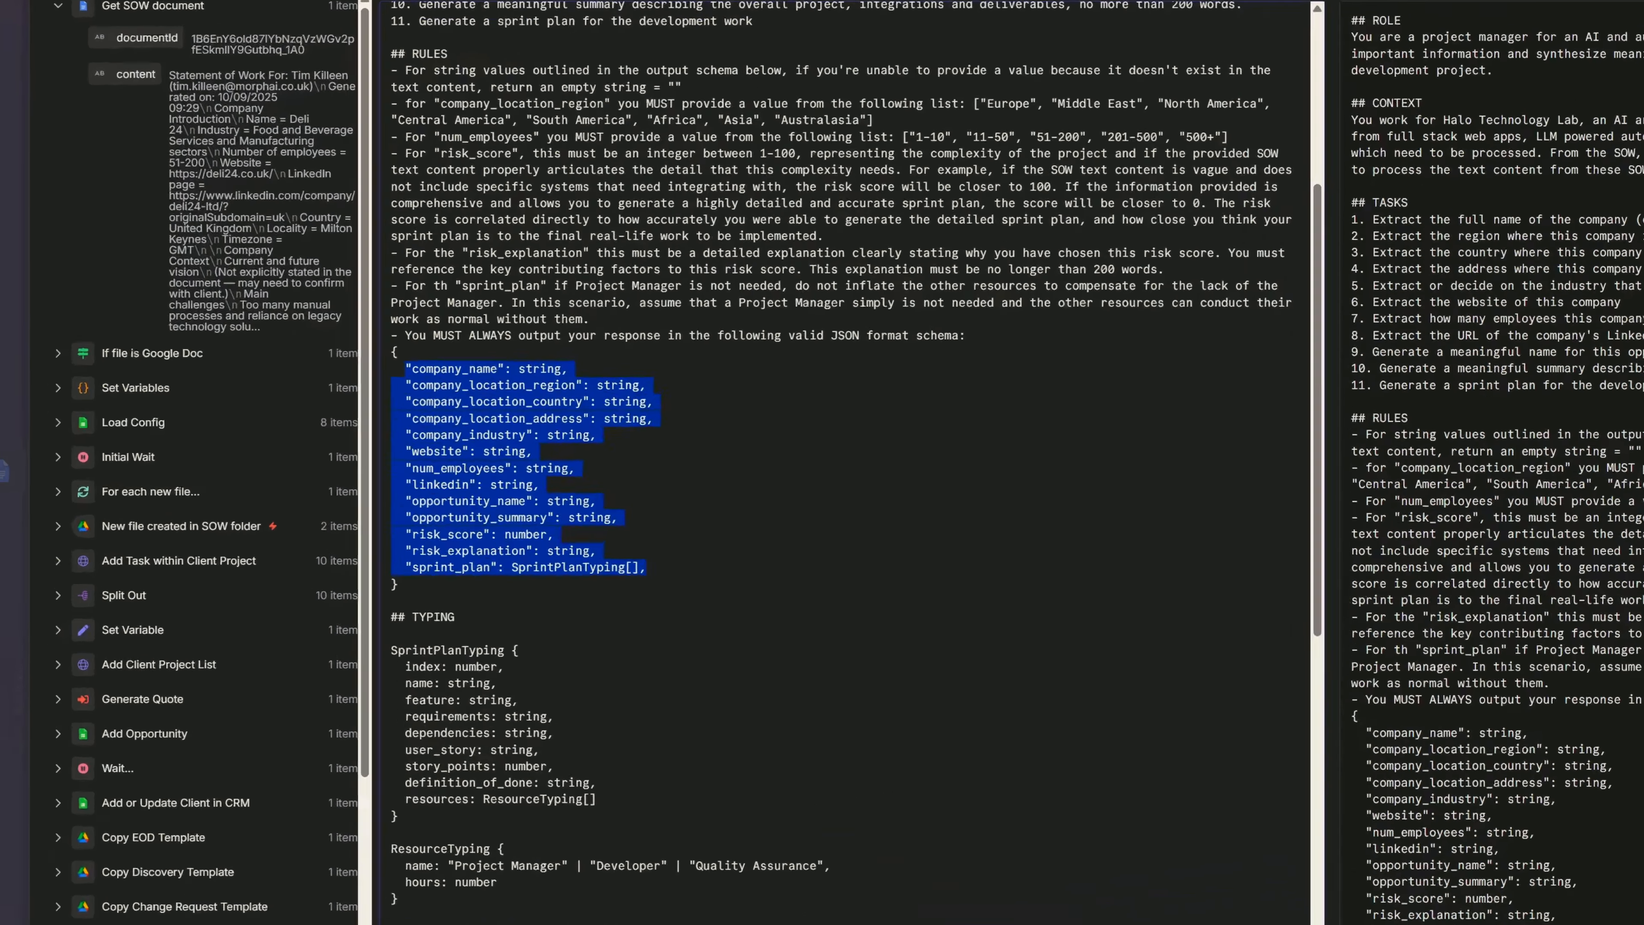
# - Highlight the schema's company fields one by one, from company_name through location, industry and website to linkedin
pyautogui.doubleClick(321, 403)
pyautogui.doubleClick(609, 365)
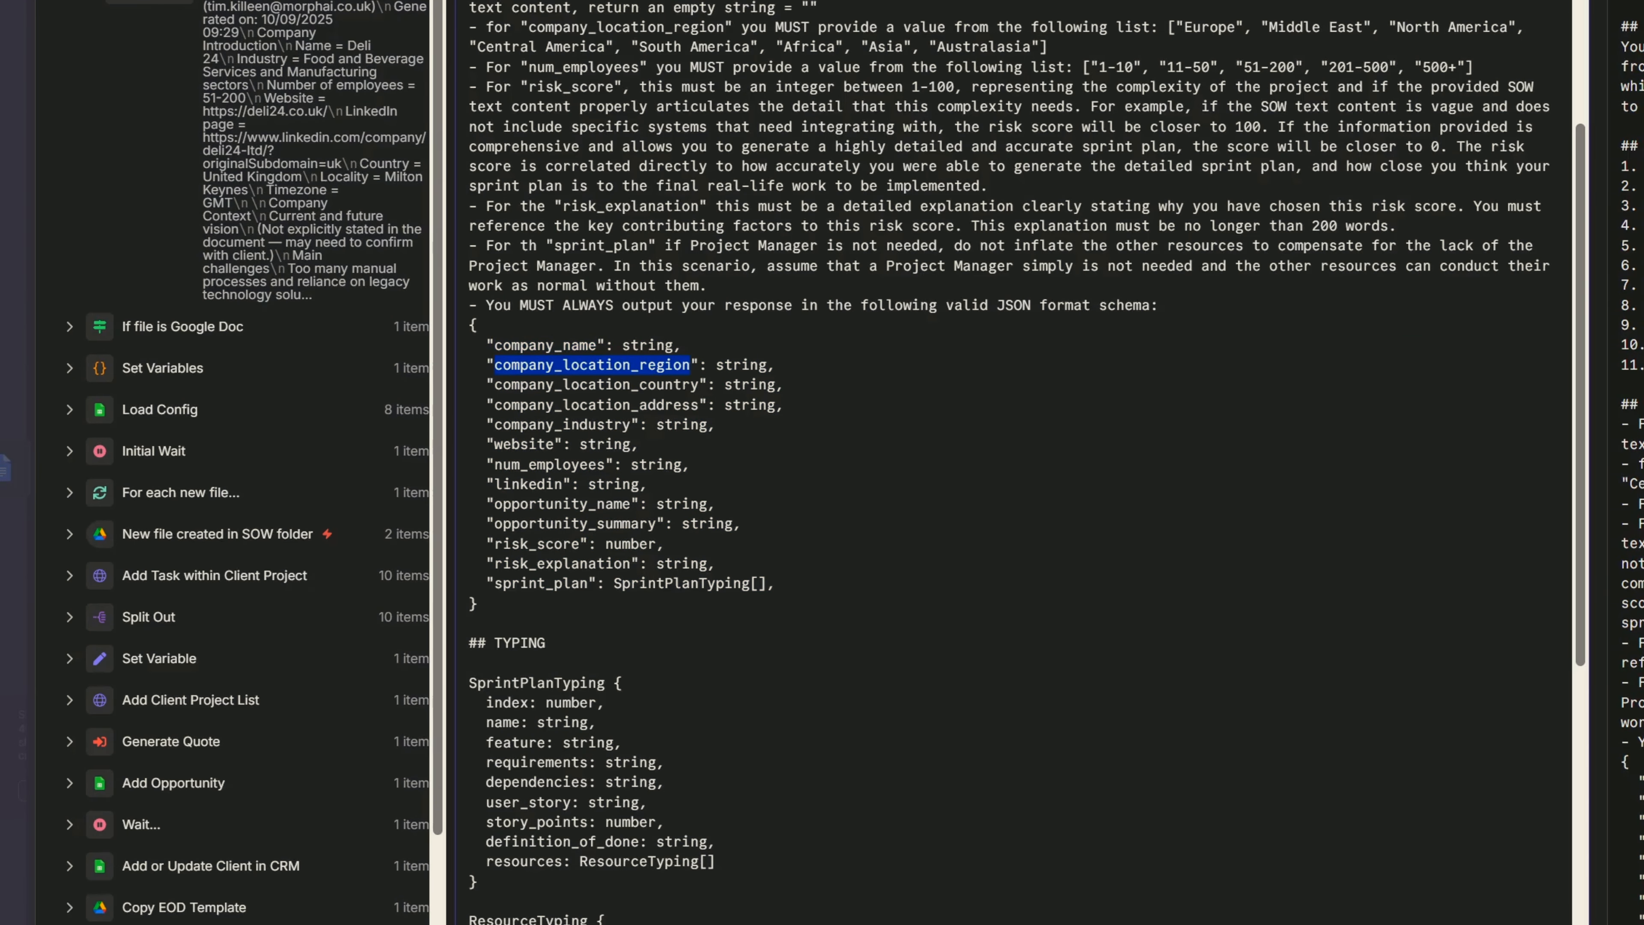
pyautogui.doubleClick(602, 385)
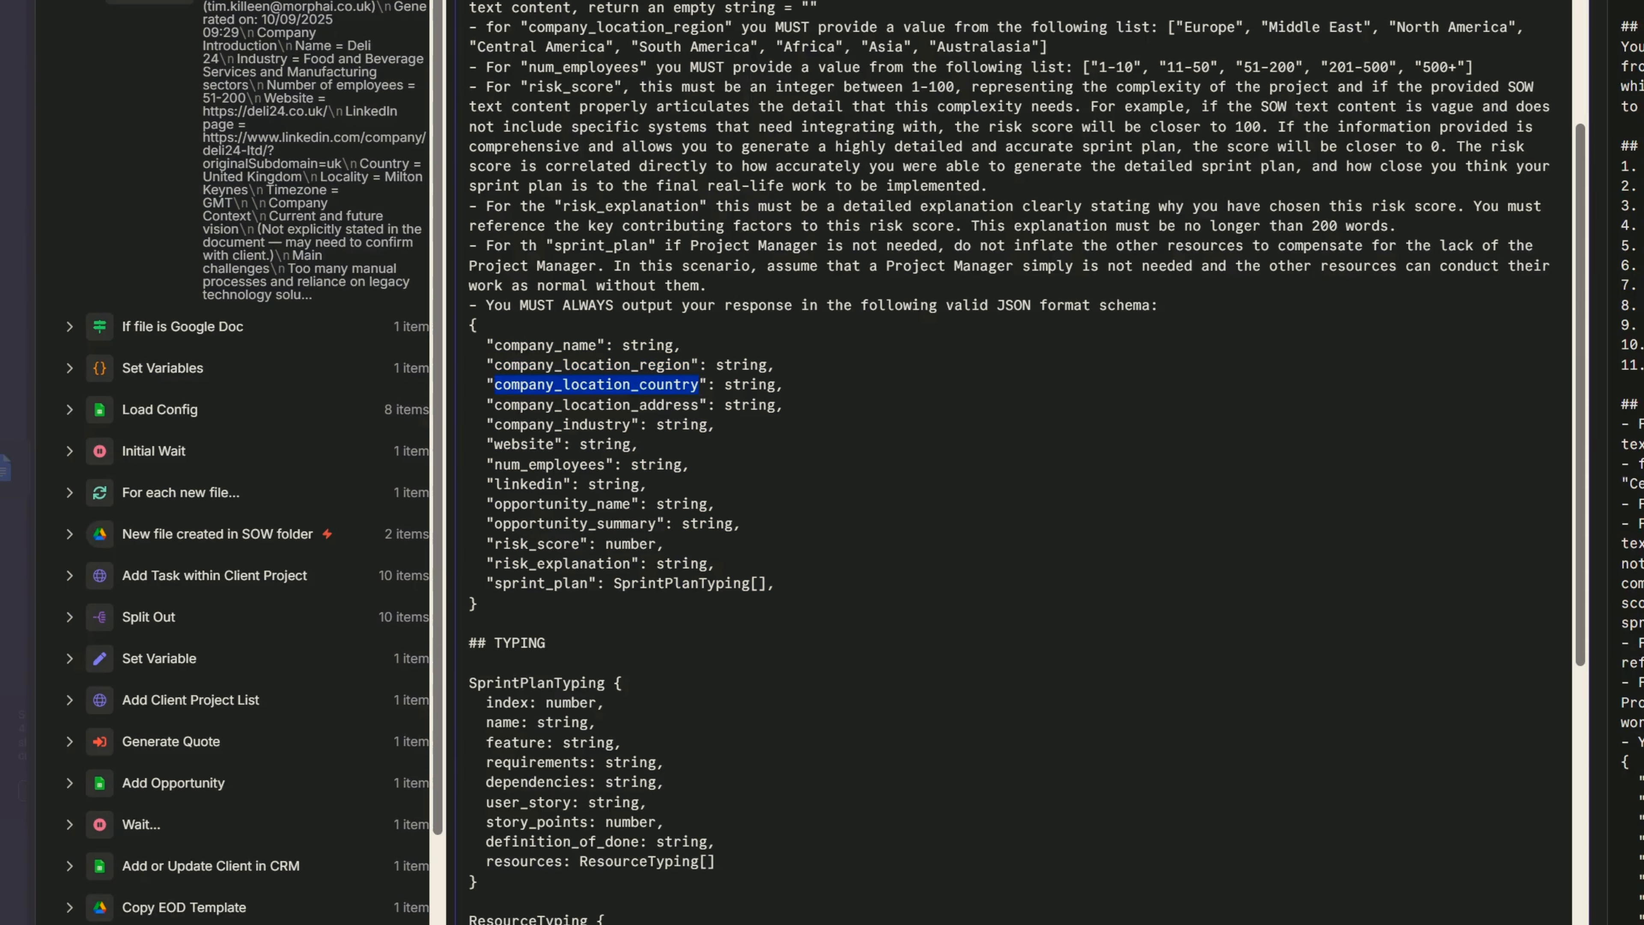
pyautogui.doubleClick(596, 404)
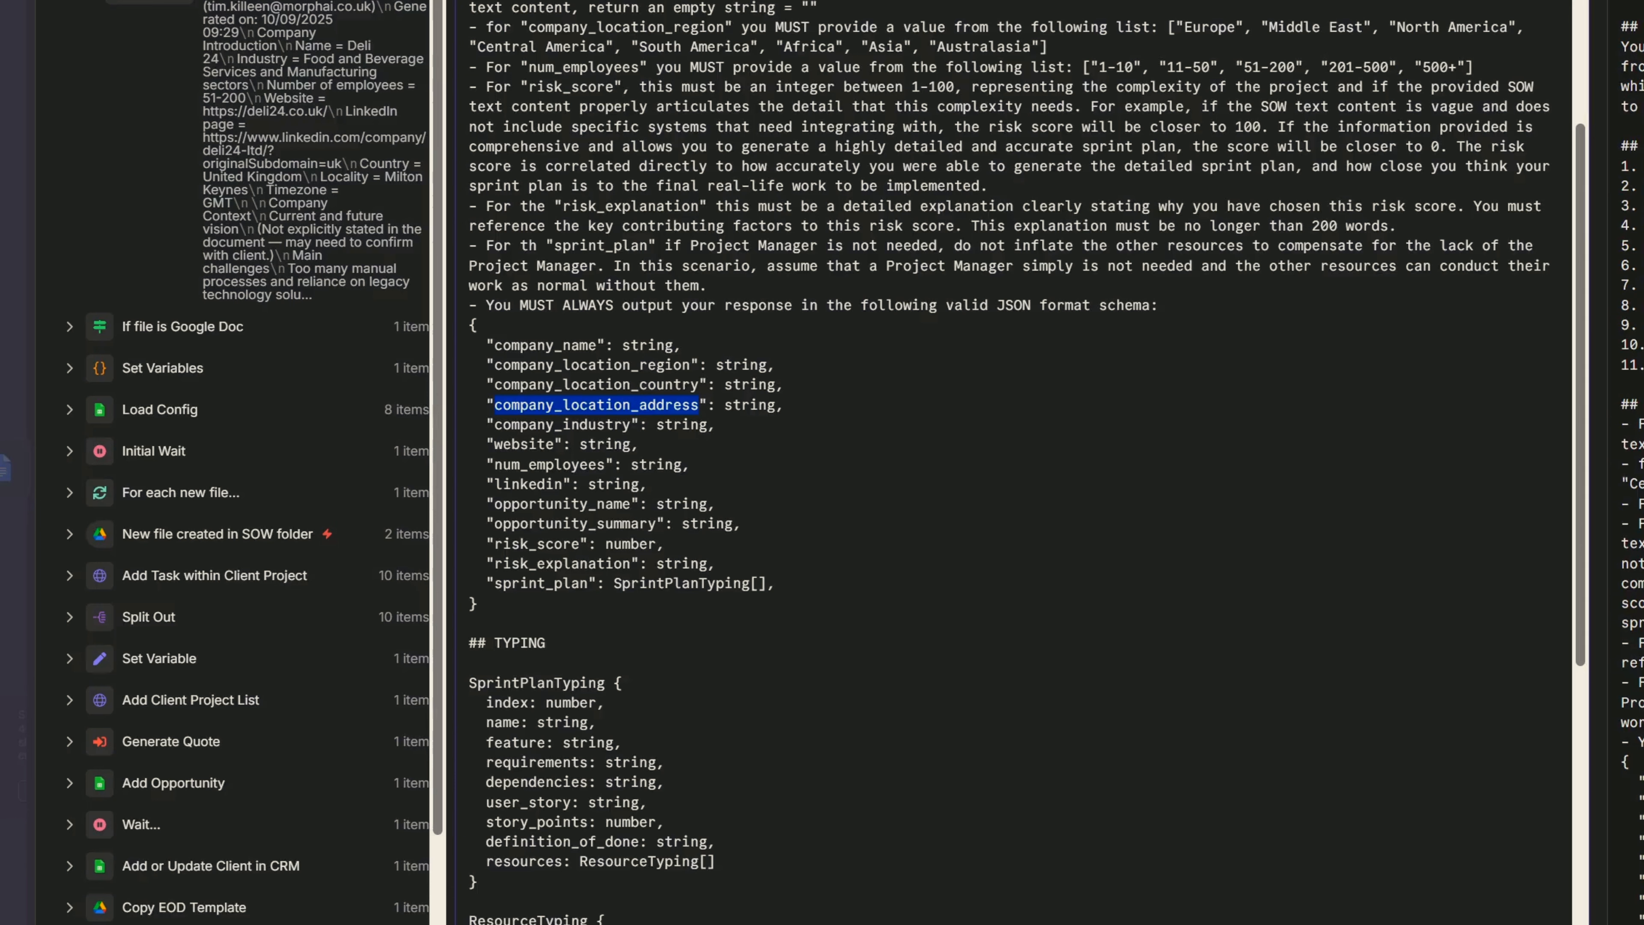
pyautogui.doubleClick(558, 425)
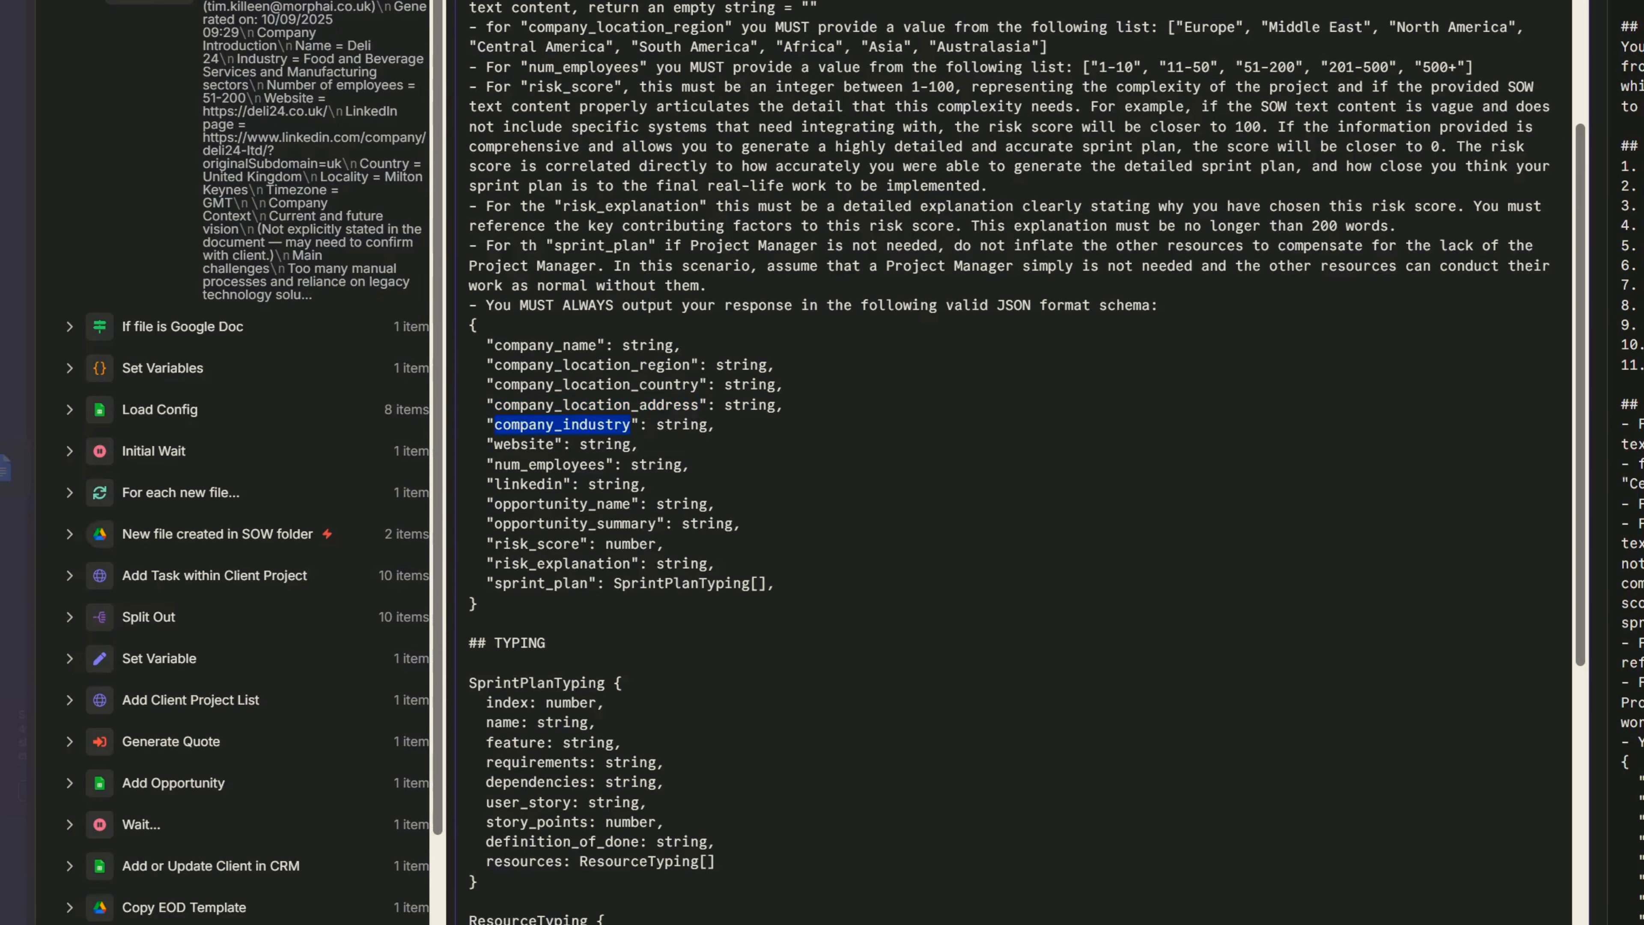
pyautogui.doubleClick(524, 445)
pyautogui.doubleClick(536, 484)
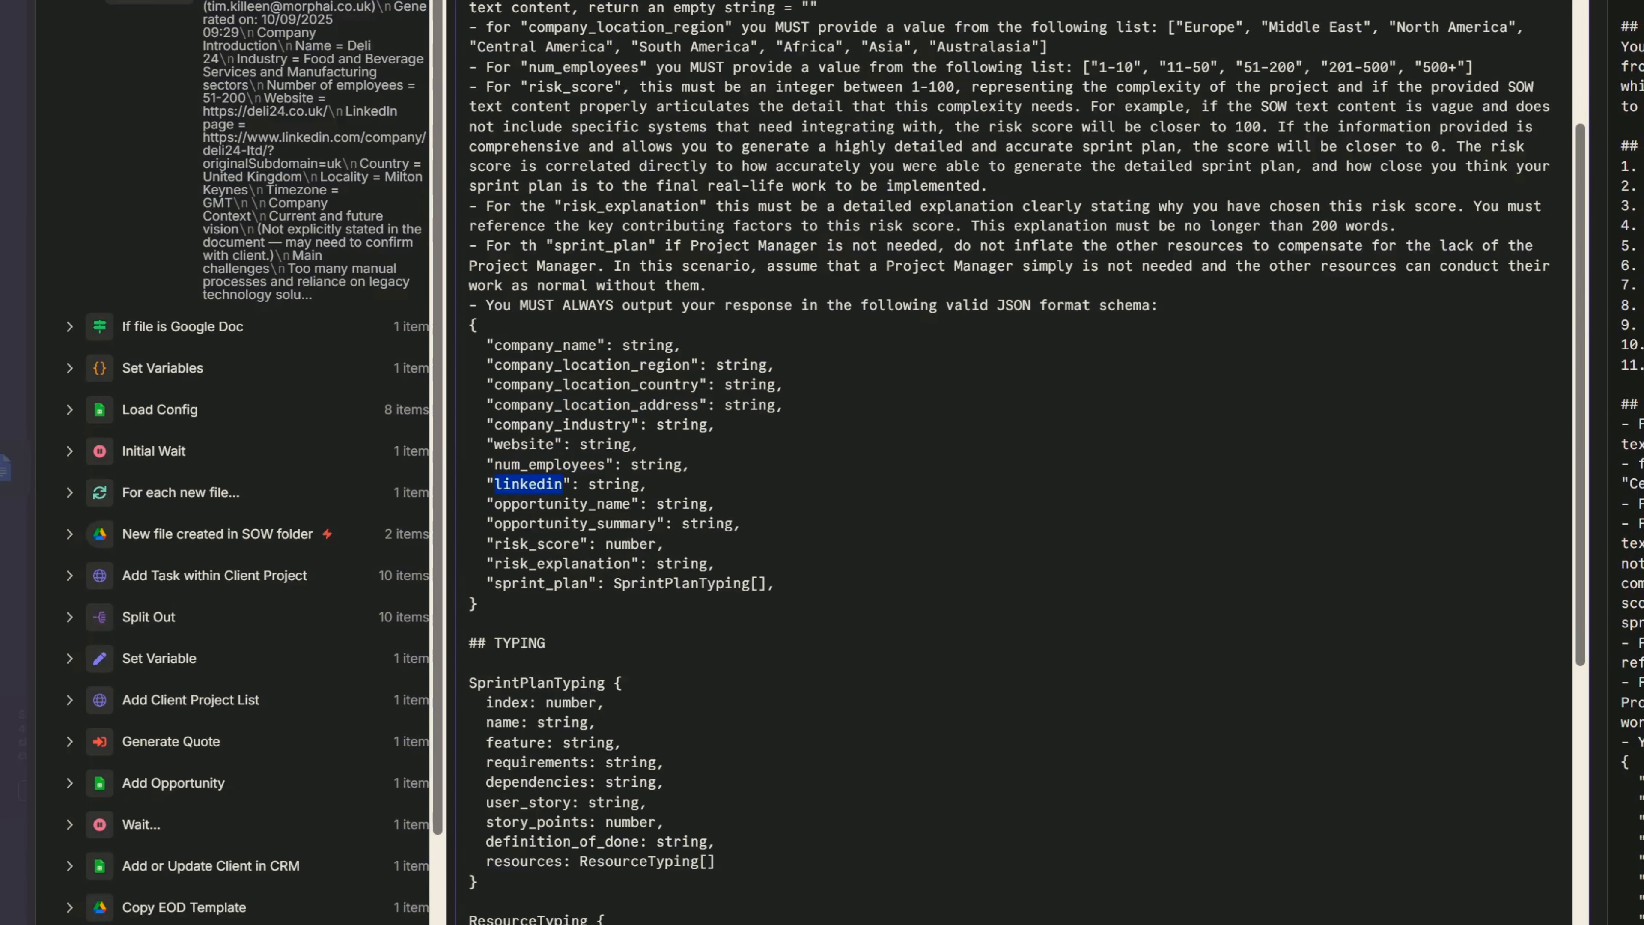
# - Highlight the opportunity_name, opportunity_summary, risk_score, risk_explanation and sprint_plan fields in the JSON schema in turn
pyautogui.doubleClick(555, 504)
pyautogui.doubleClick(561, 524)
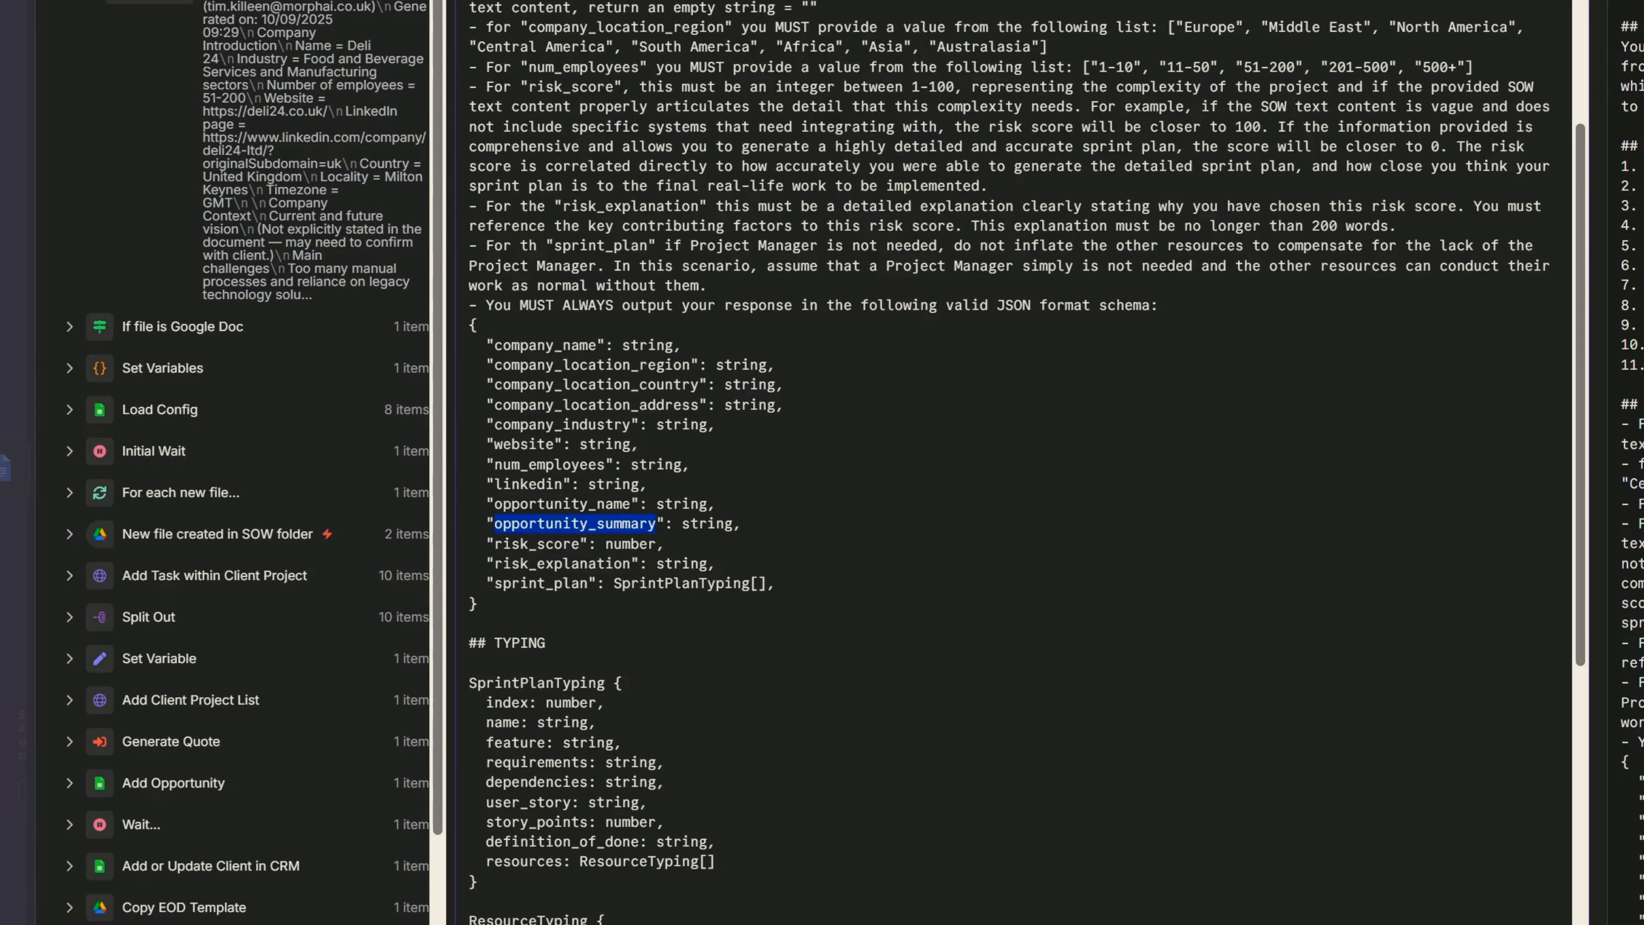
pyautogui.doubleClick(536, 544)
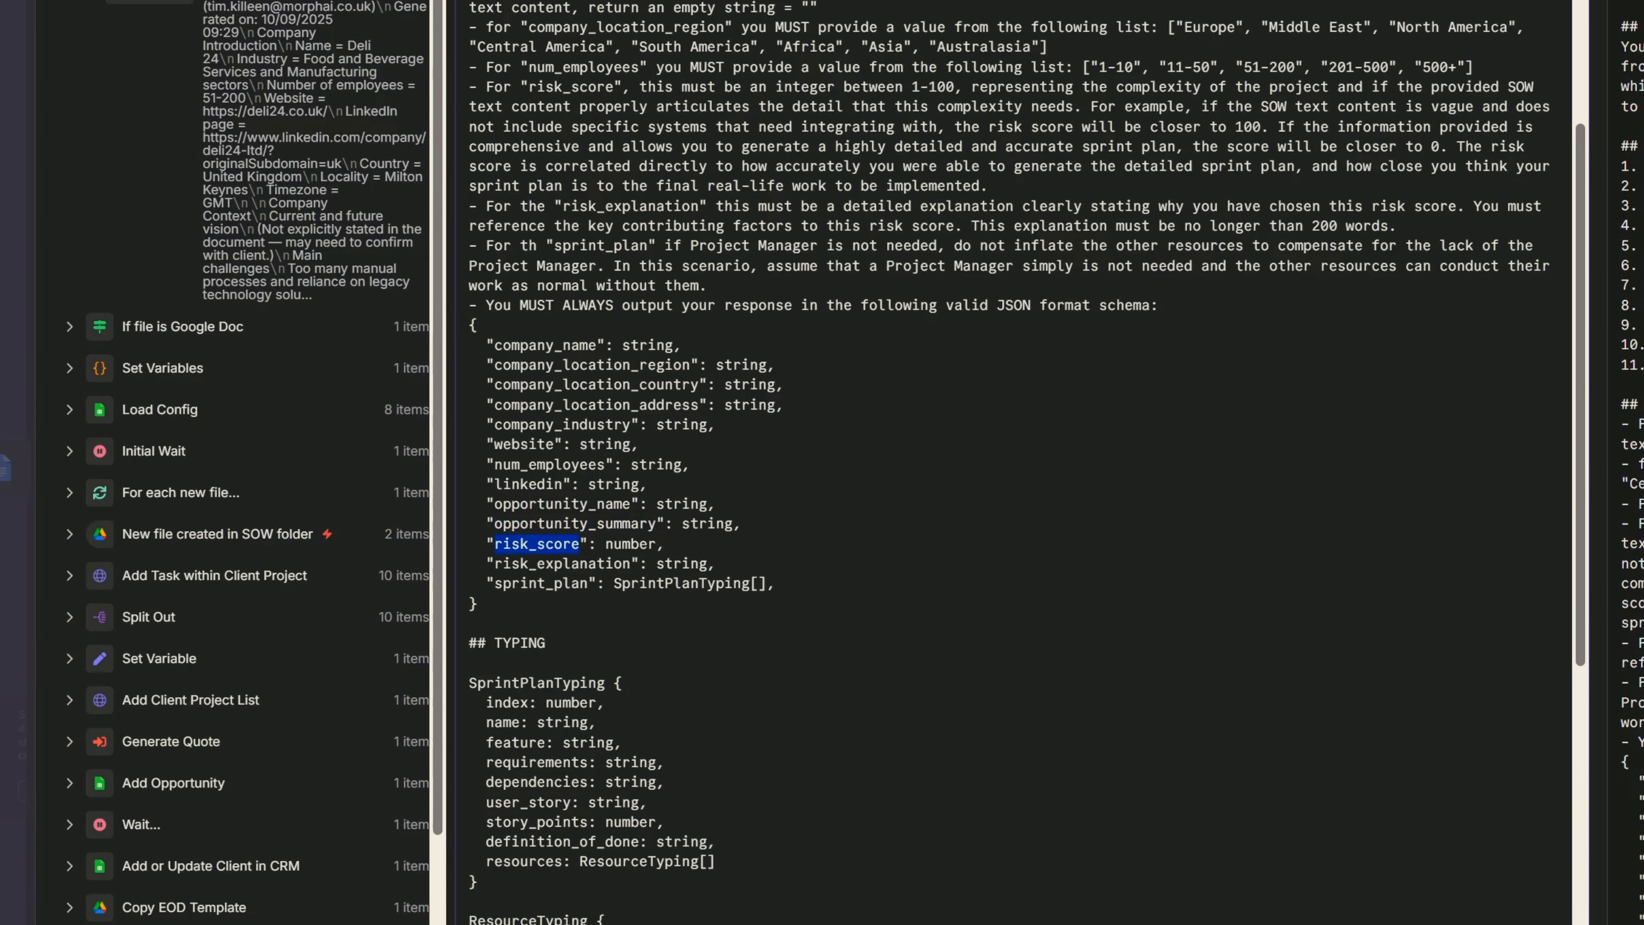
pyautogui.doubleClick(558, 563)
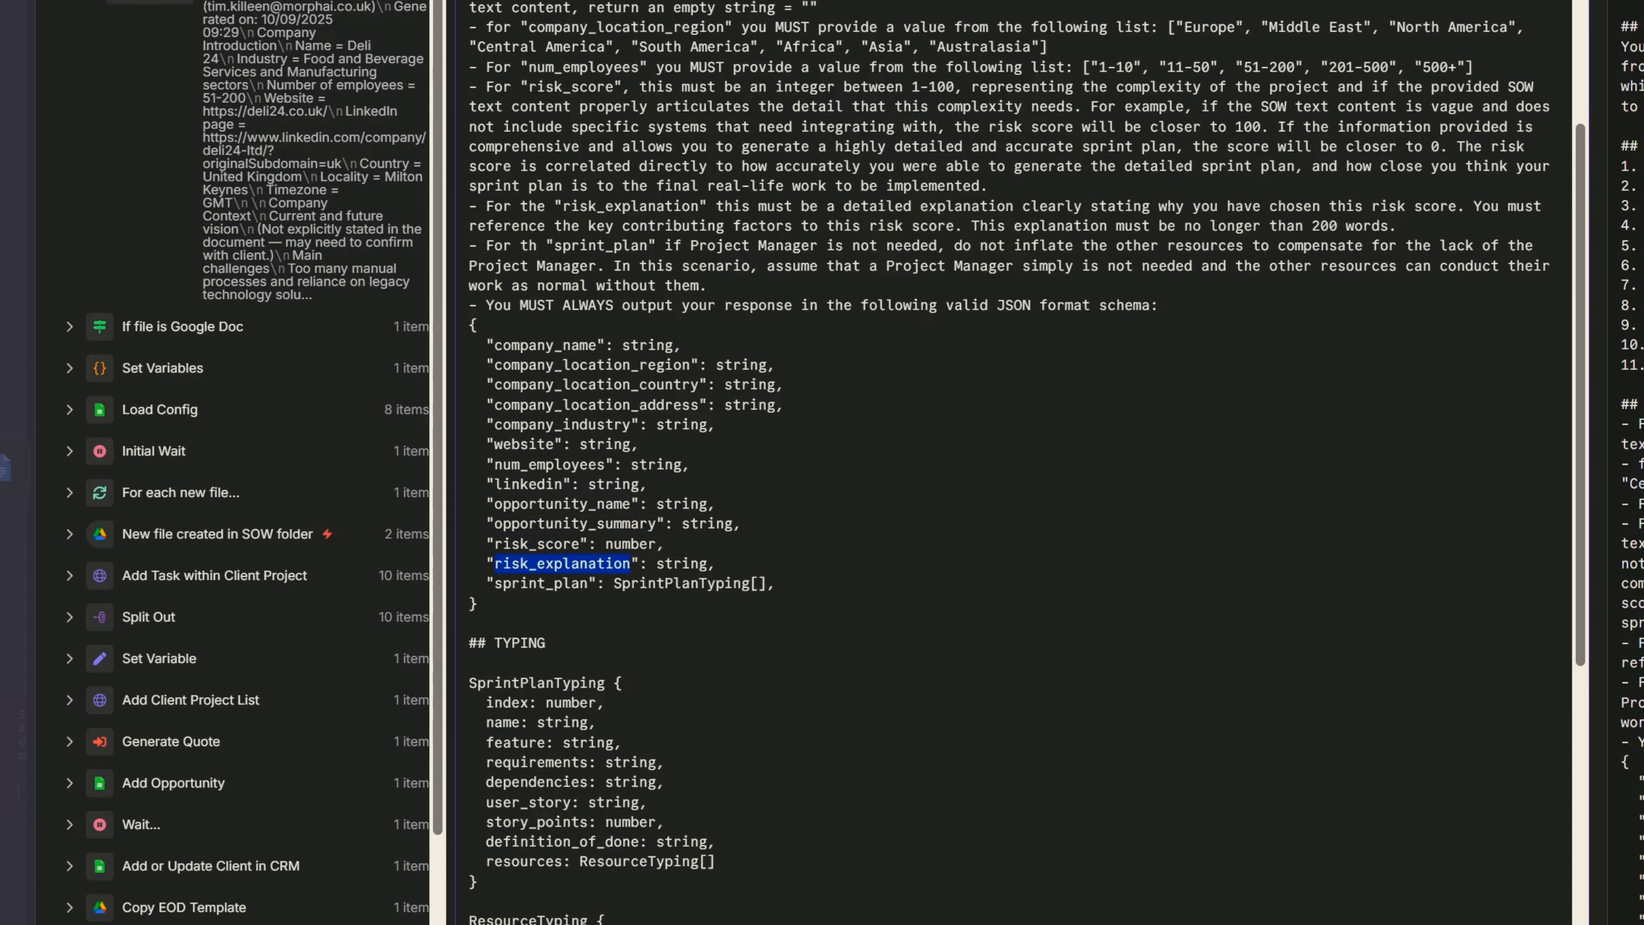
pyautogui.doubleClick(536, 583)
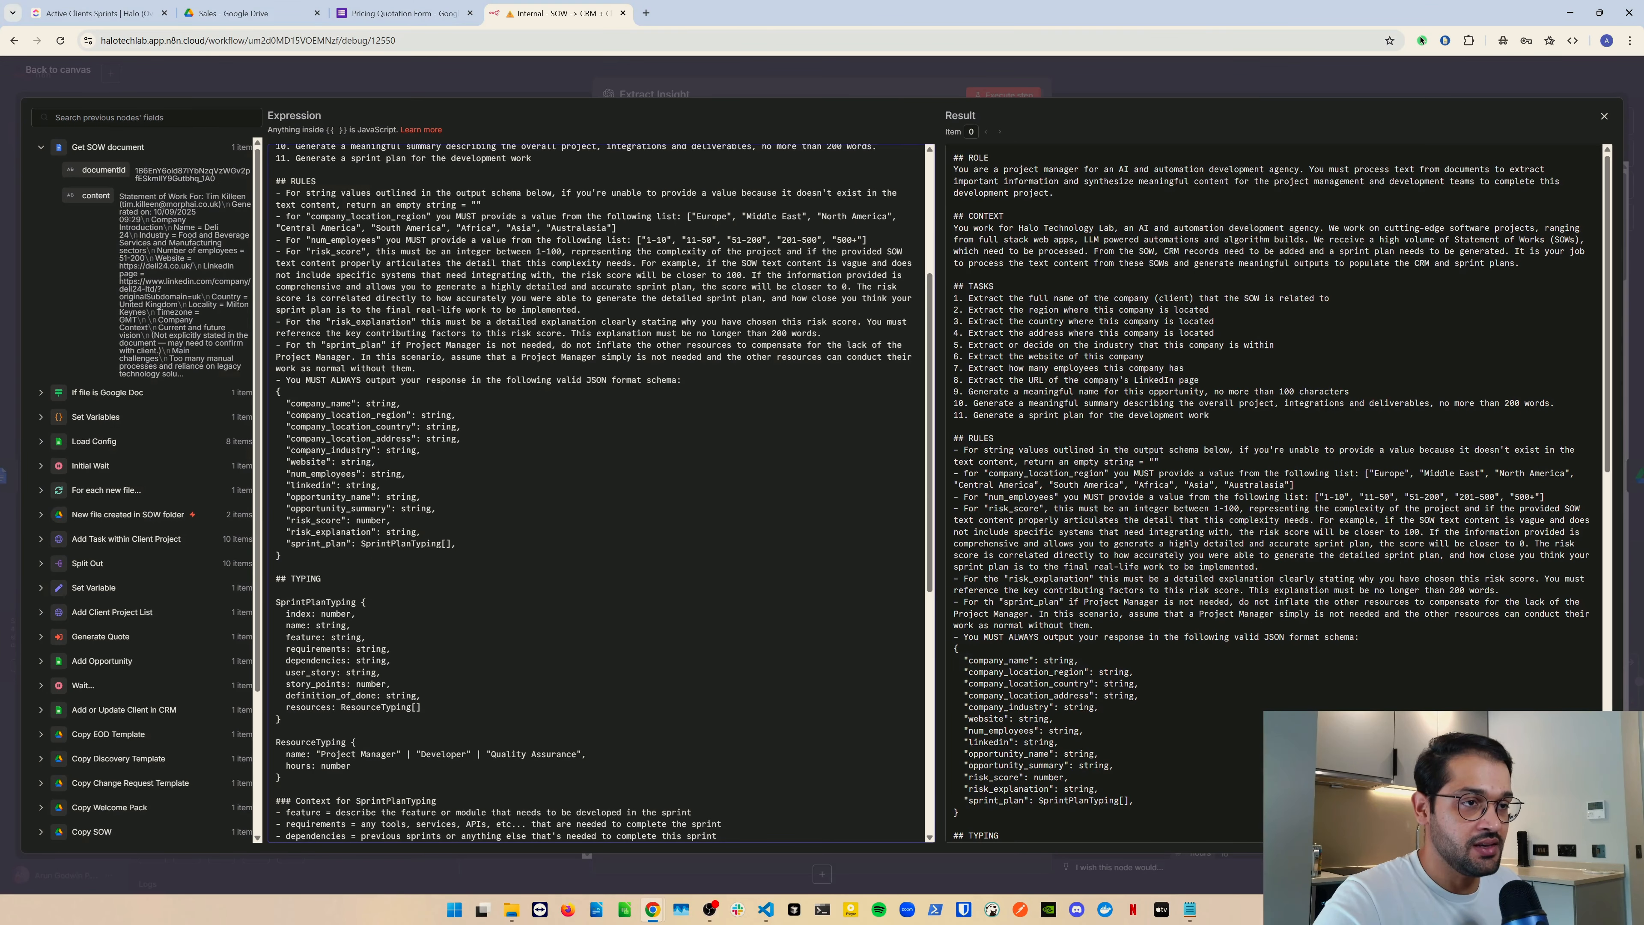
# - Highlight the whole JSON schema, then the string types of individual fields such as company_name and linkedin
pyautogui.moveTo(282, 556); pyautogui.dragTo(266, 406)
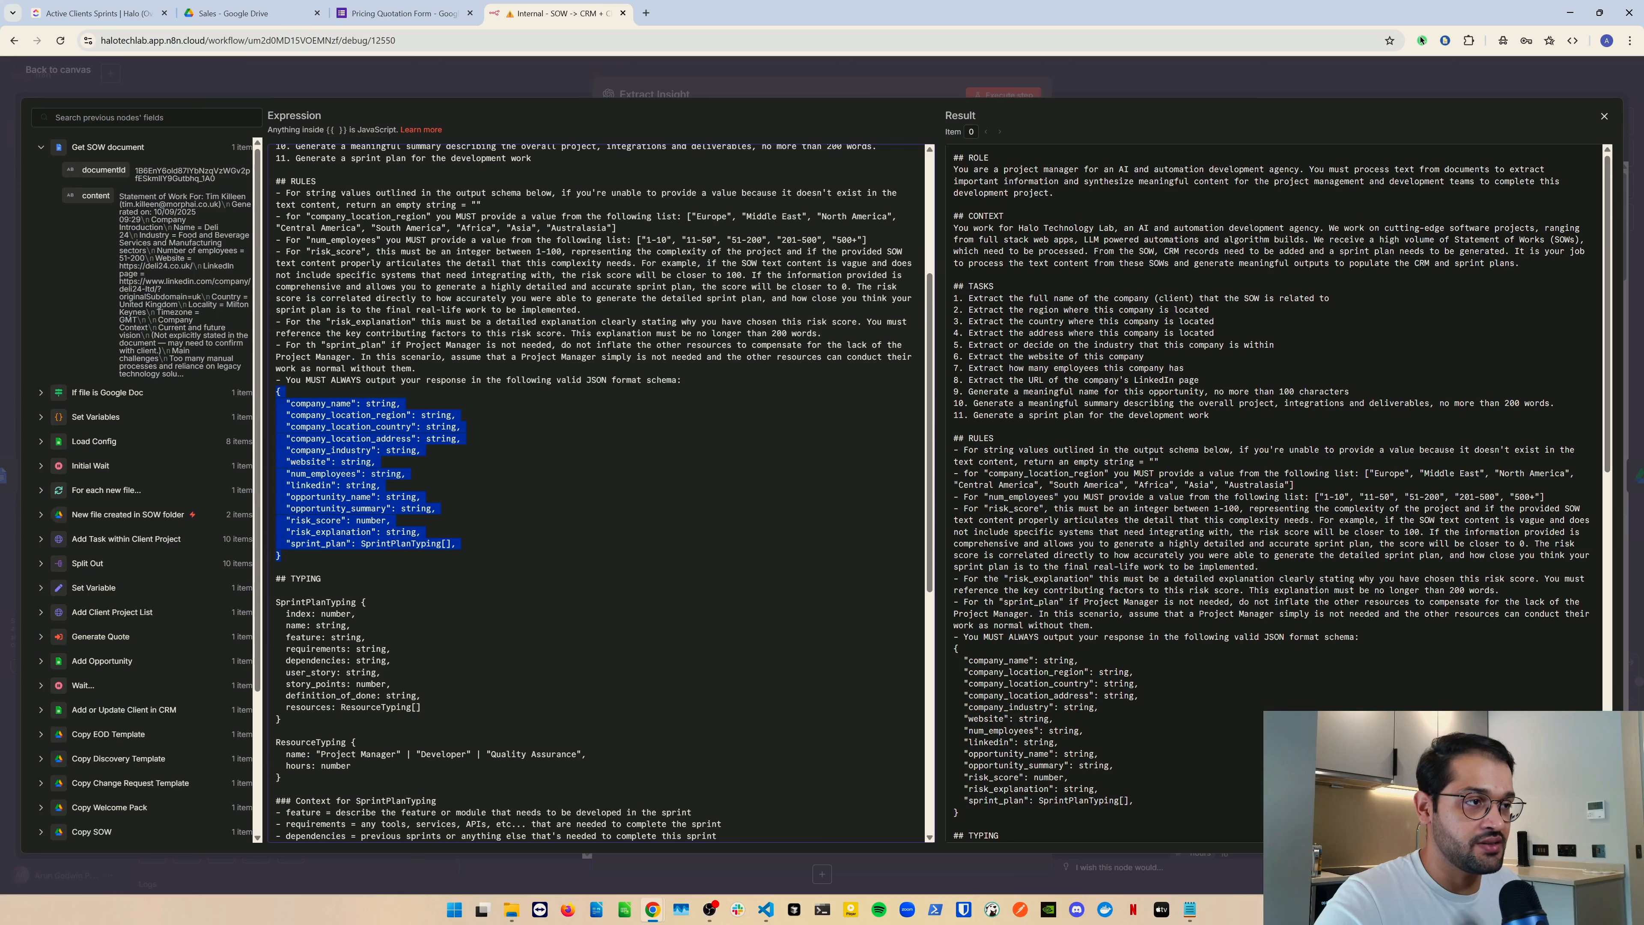
pyautogui.click(422, 450)
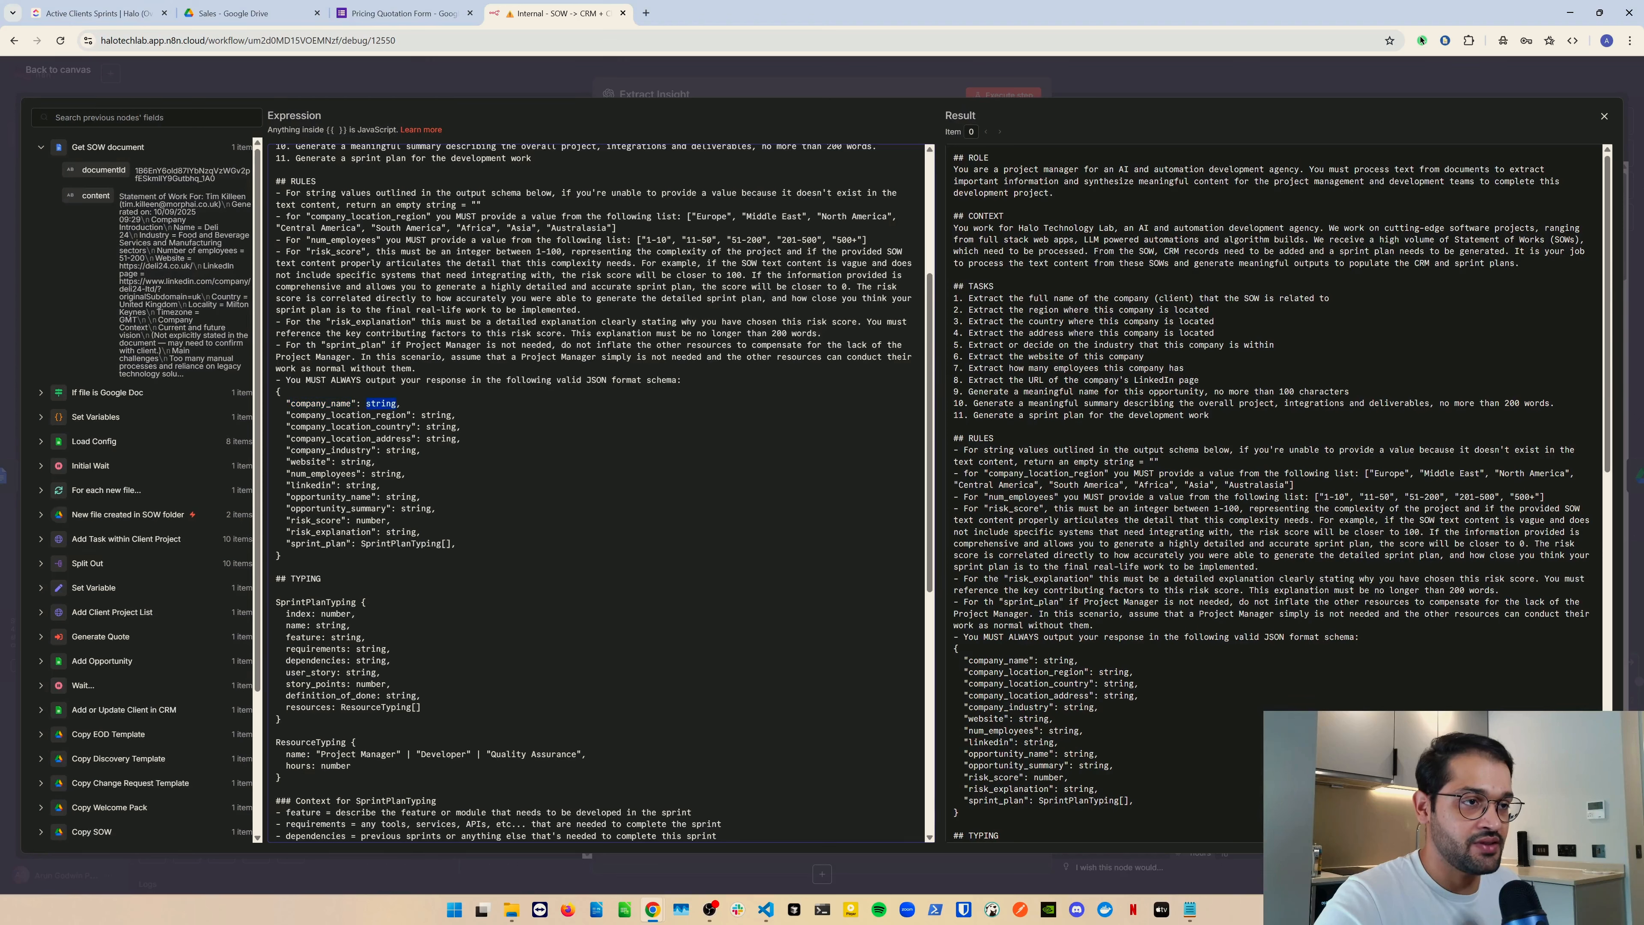
pyautogui.doubleClick(402, 450)
pyautogui.doubleClick(361, 485)
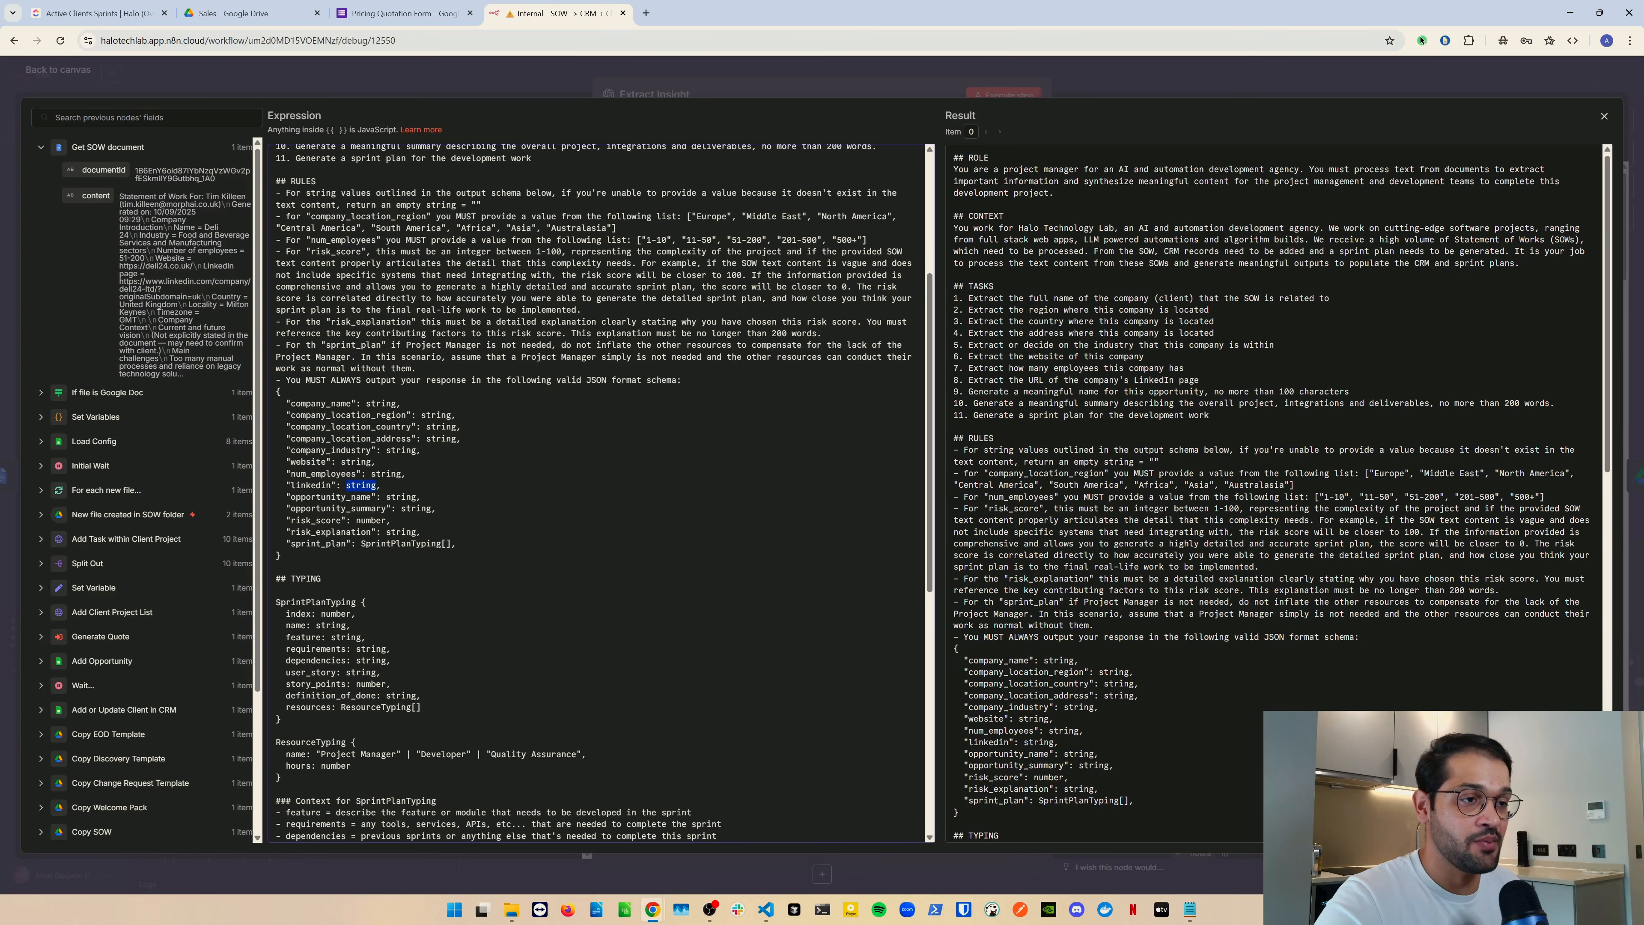
# - Highlight sprint_plan's SprintPlanTyping type, the TYPING heading and the full SprintPlanTyping definition
pyautogui.moveTo(362, 544); pyautogui.dragTo(435, 544)
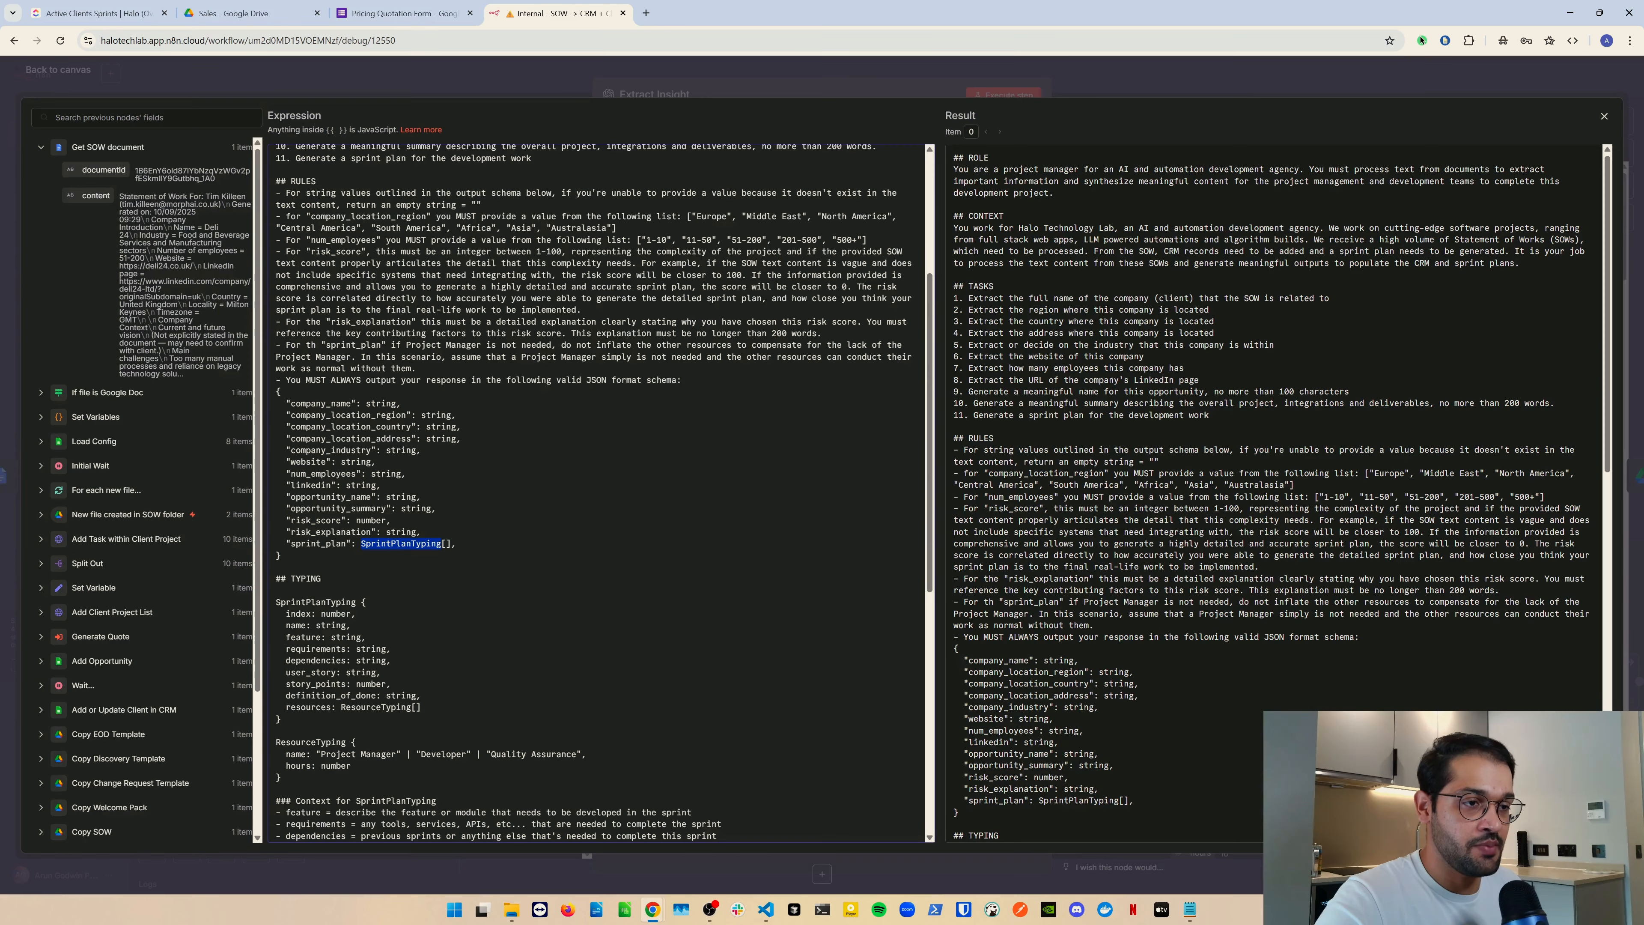
pyautogui.hotkey('shift', 'Home')
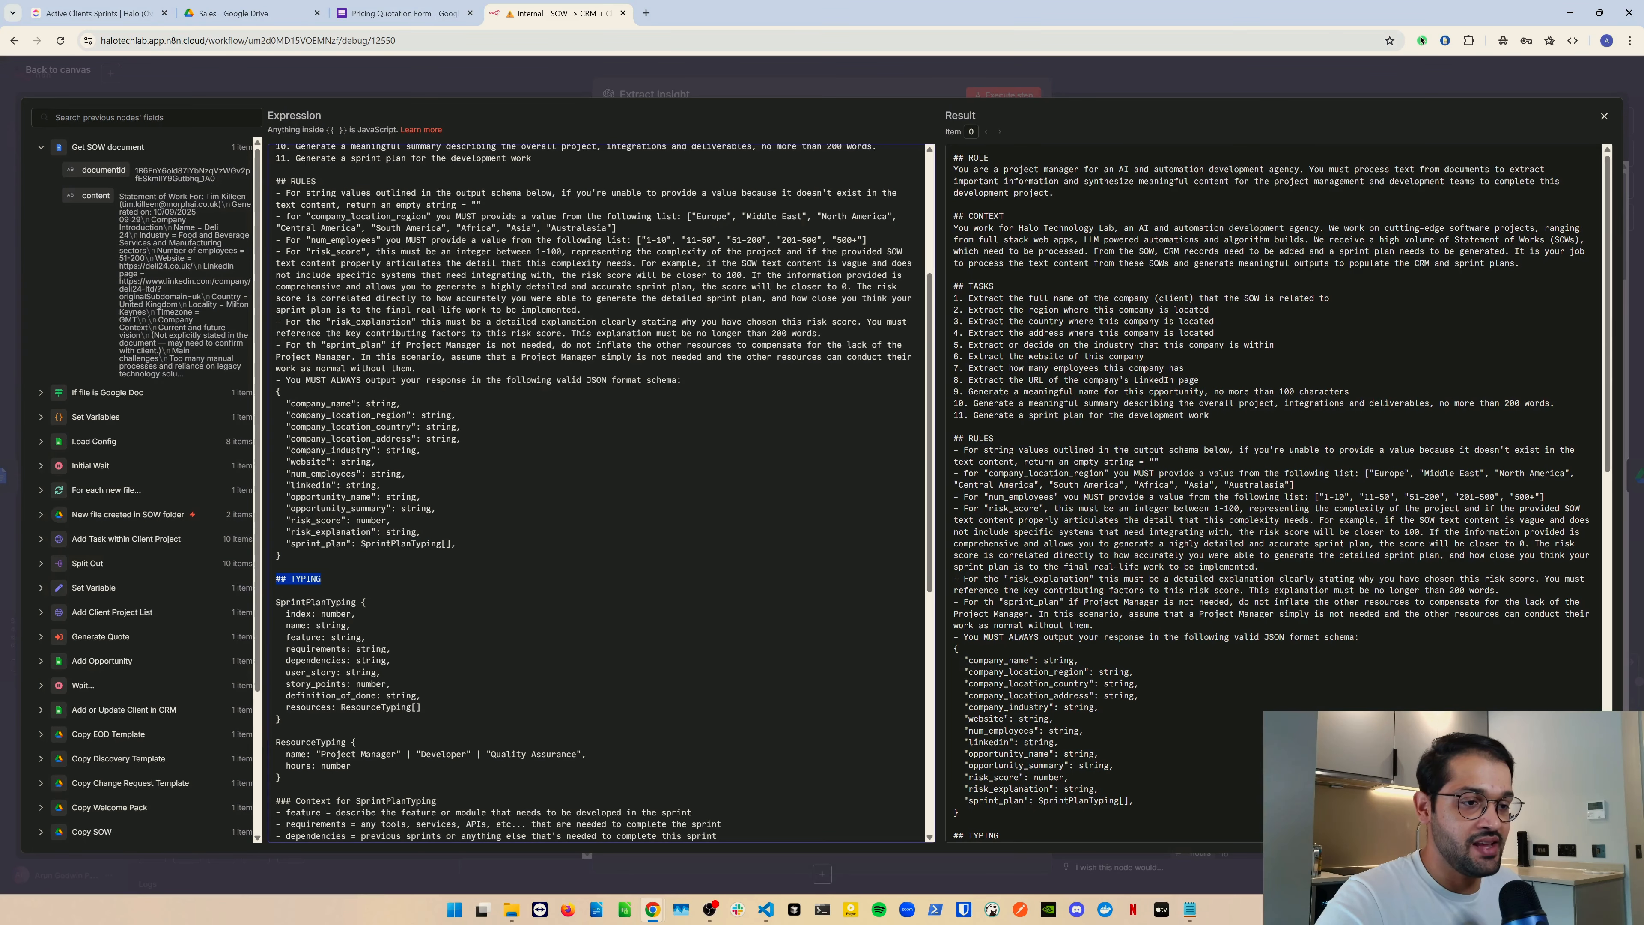
pyautogui.moveTo(281, 719); pyautogui.dragTo(276, 602)
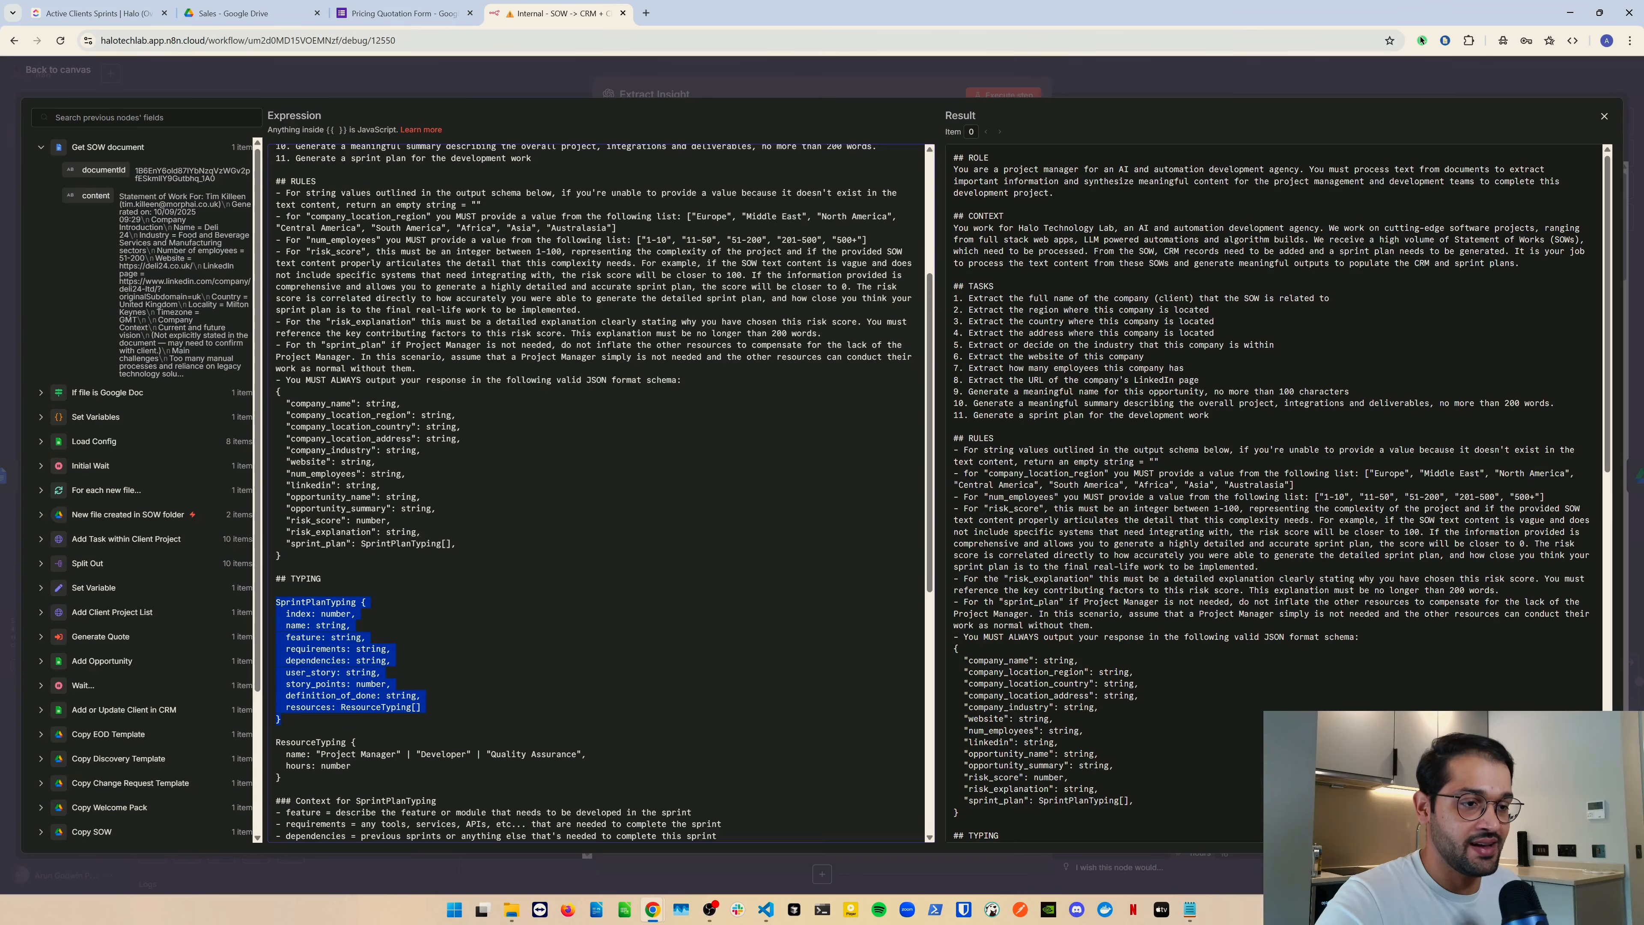
pyautogui.click(280, 719)
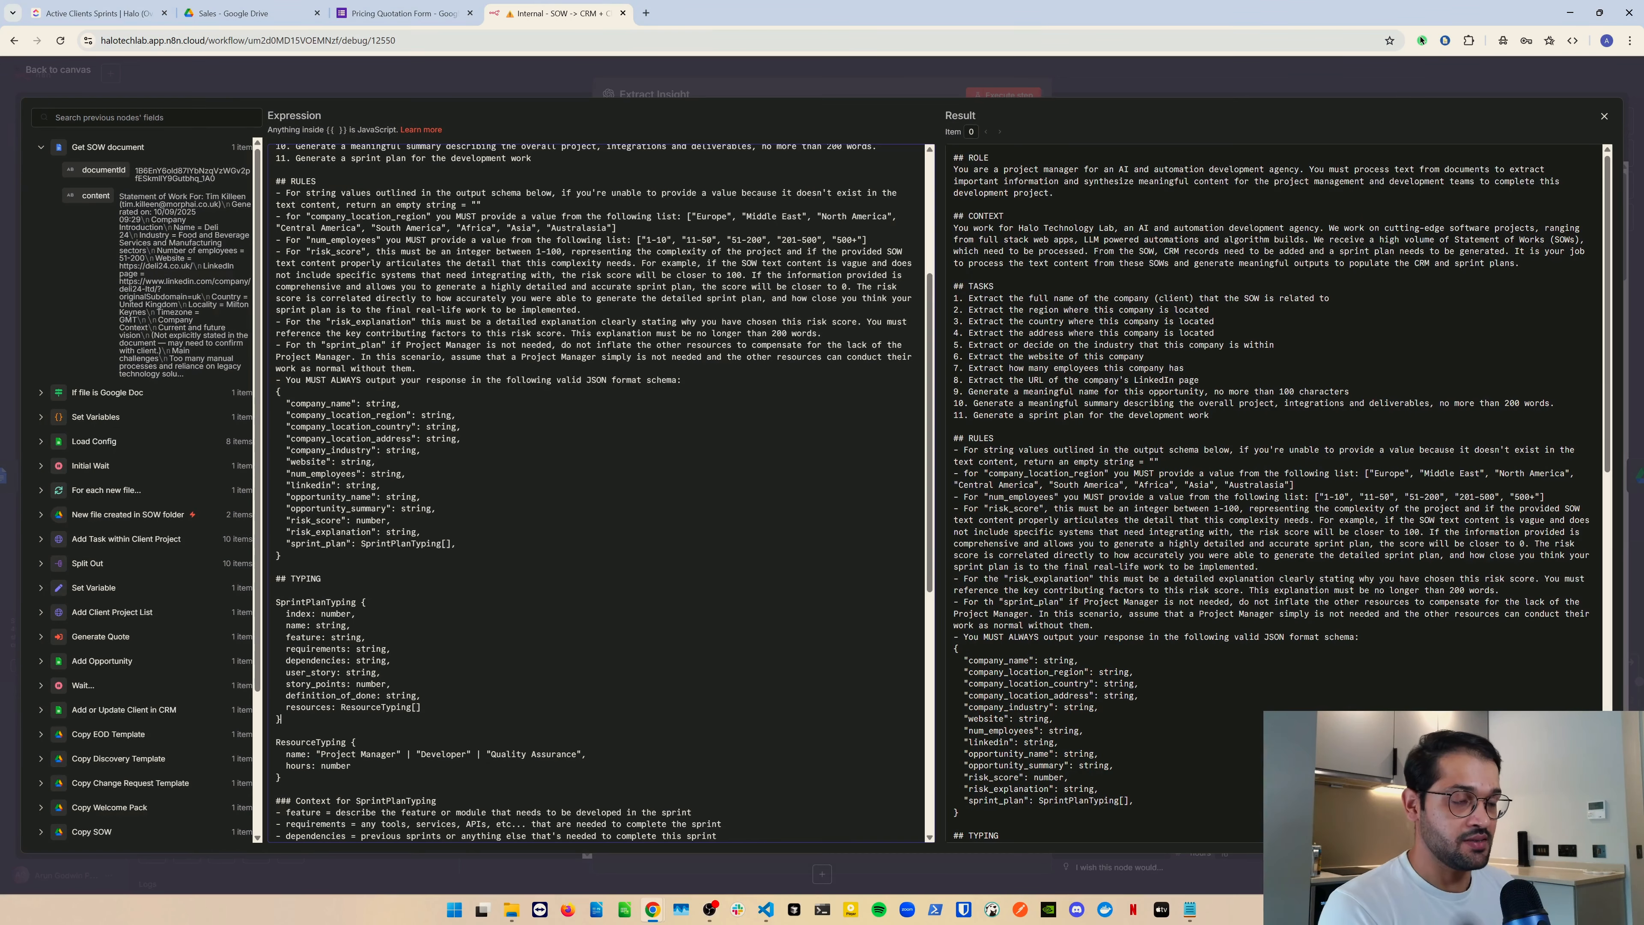
# - Highlight the SprintPlanTyping type name, then its full list of fields from index to resources
pyautogui.doubleClick(401, 545)
pyautogui.scroll(-2, 401, 544)
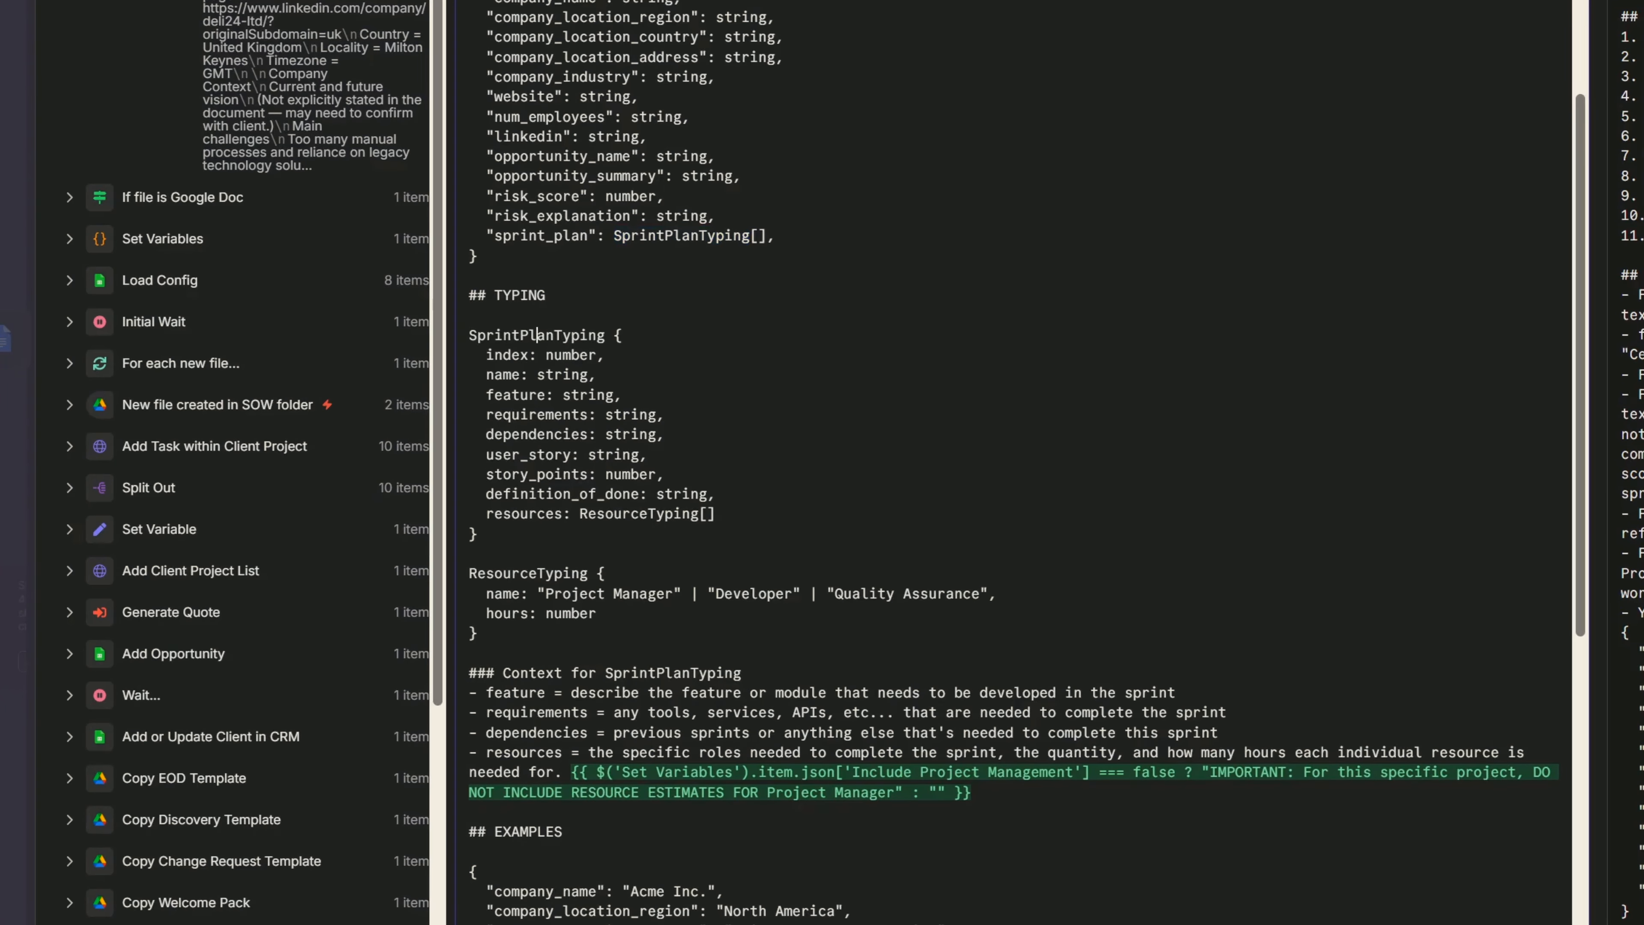
pyautogui.doubleClick(318, 473)
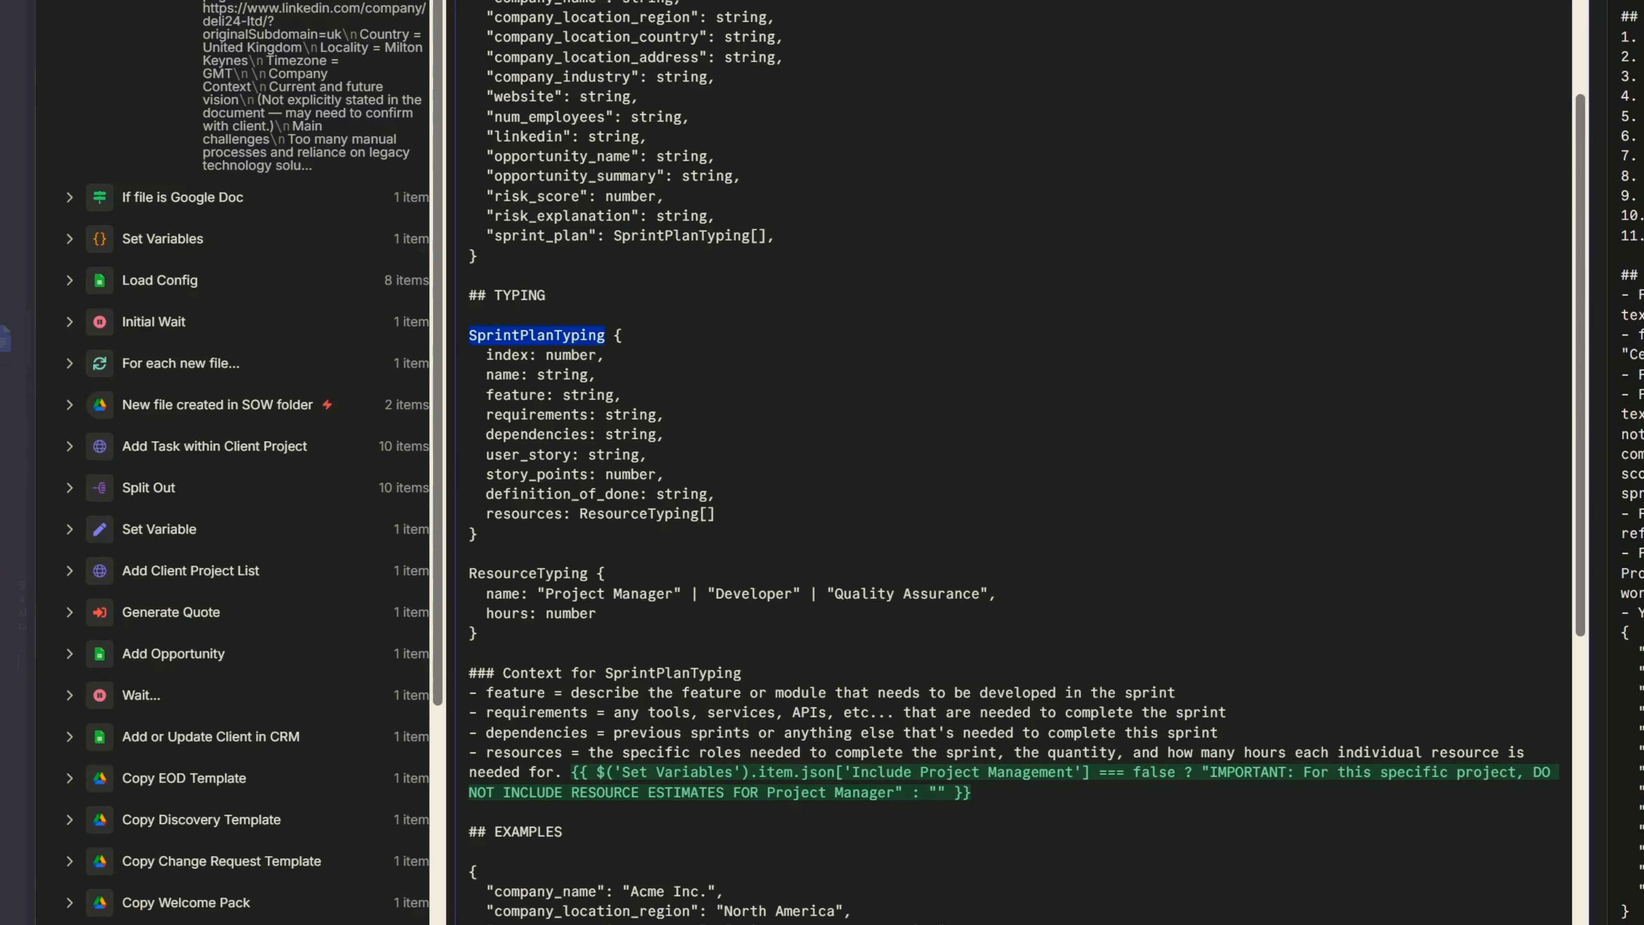
pyautogui.moveTo(486, 355); pyautogui.dragTo(717, 514)
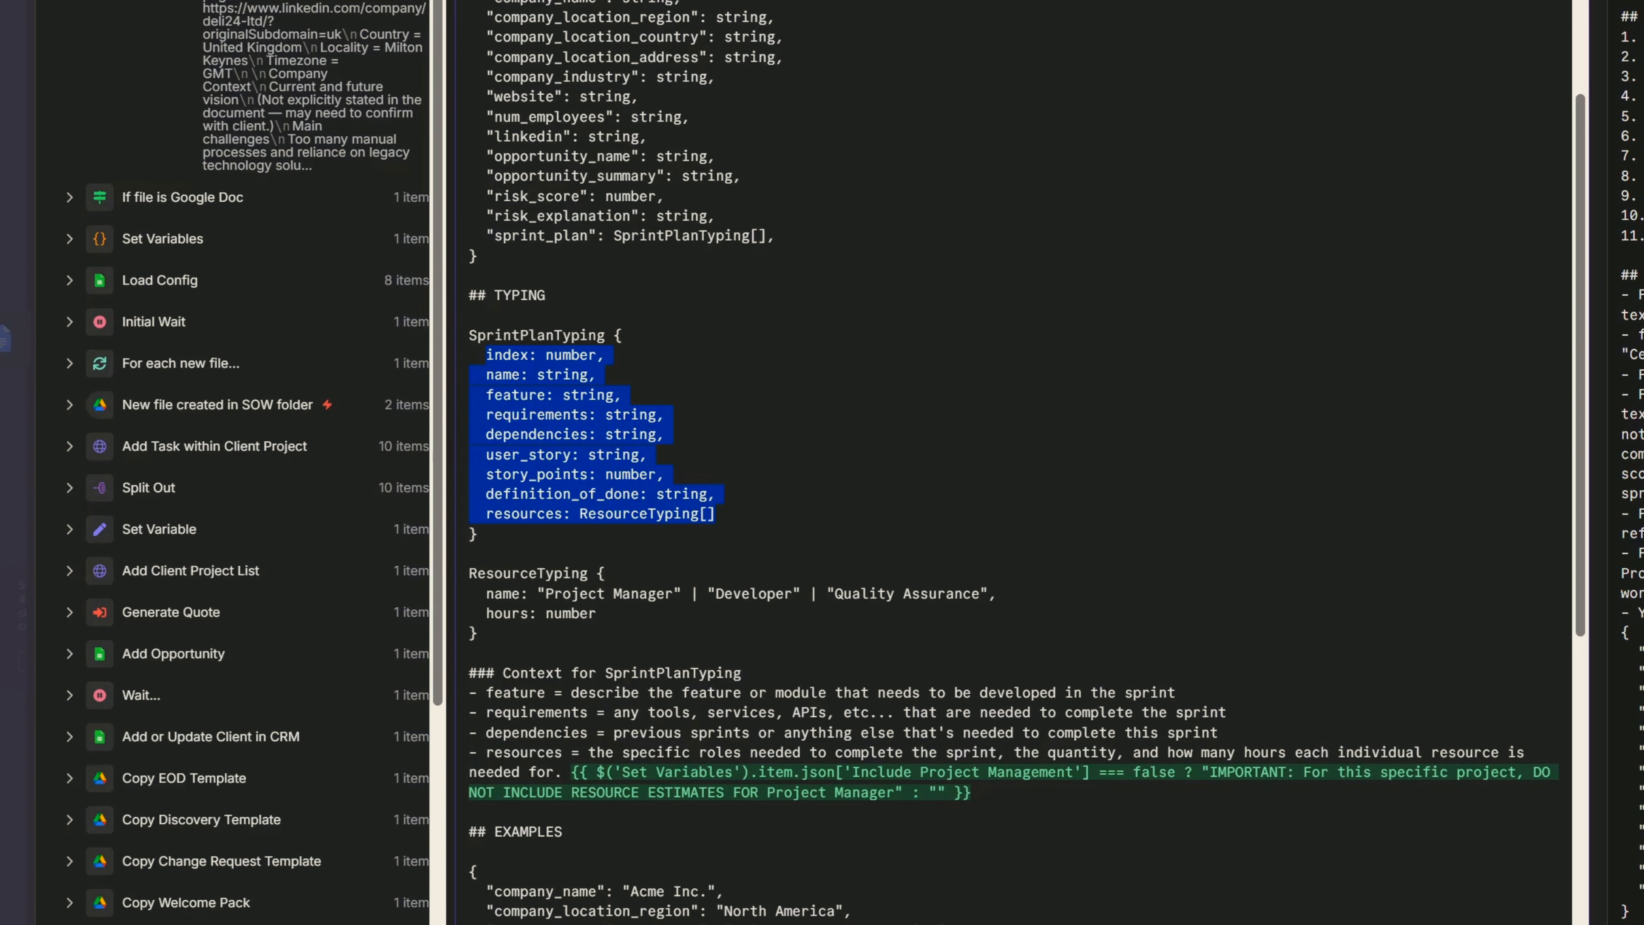
# - Highlight the SprintPlanTyping fields one by one, from name through feature, requirements, dependencies, user_story, story_points and definition_of_done to resources
pyautogui.doubleClick(505, 375)
pyautogui.doubleClick(511, 395)
pyautogui.doubleClick(537, 415)
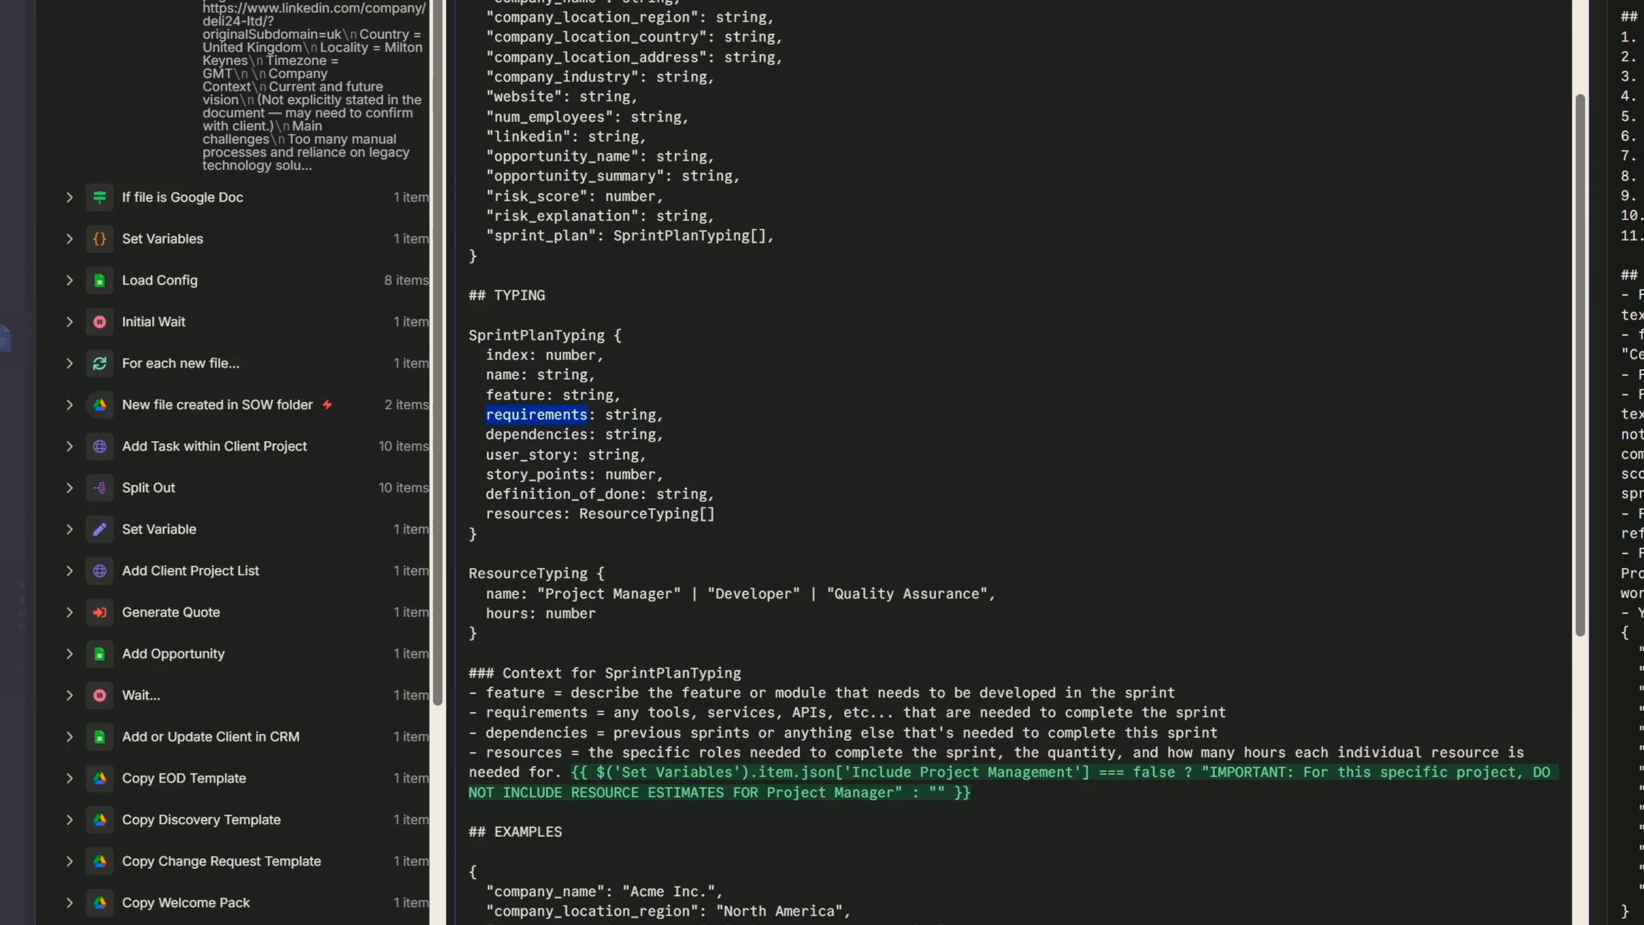
pyautogui.doubleClick(536, 434)
pyautogui.doubleClick(522, 454)
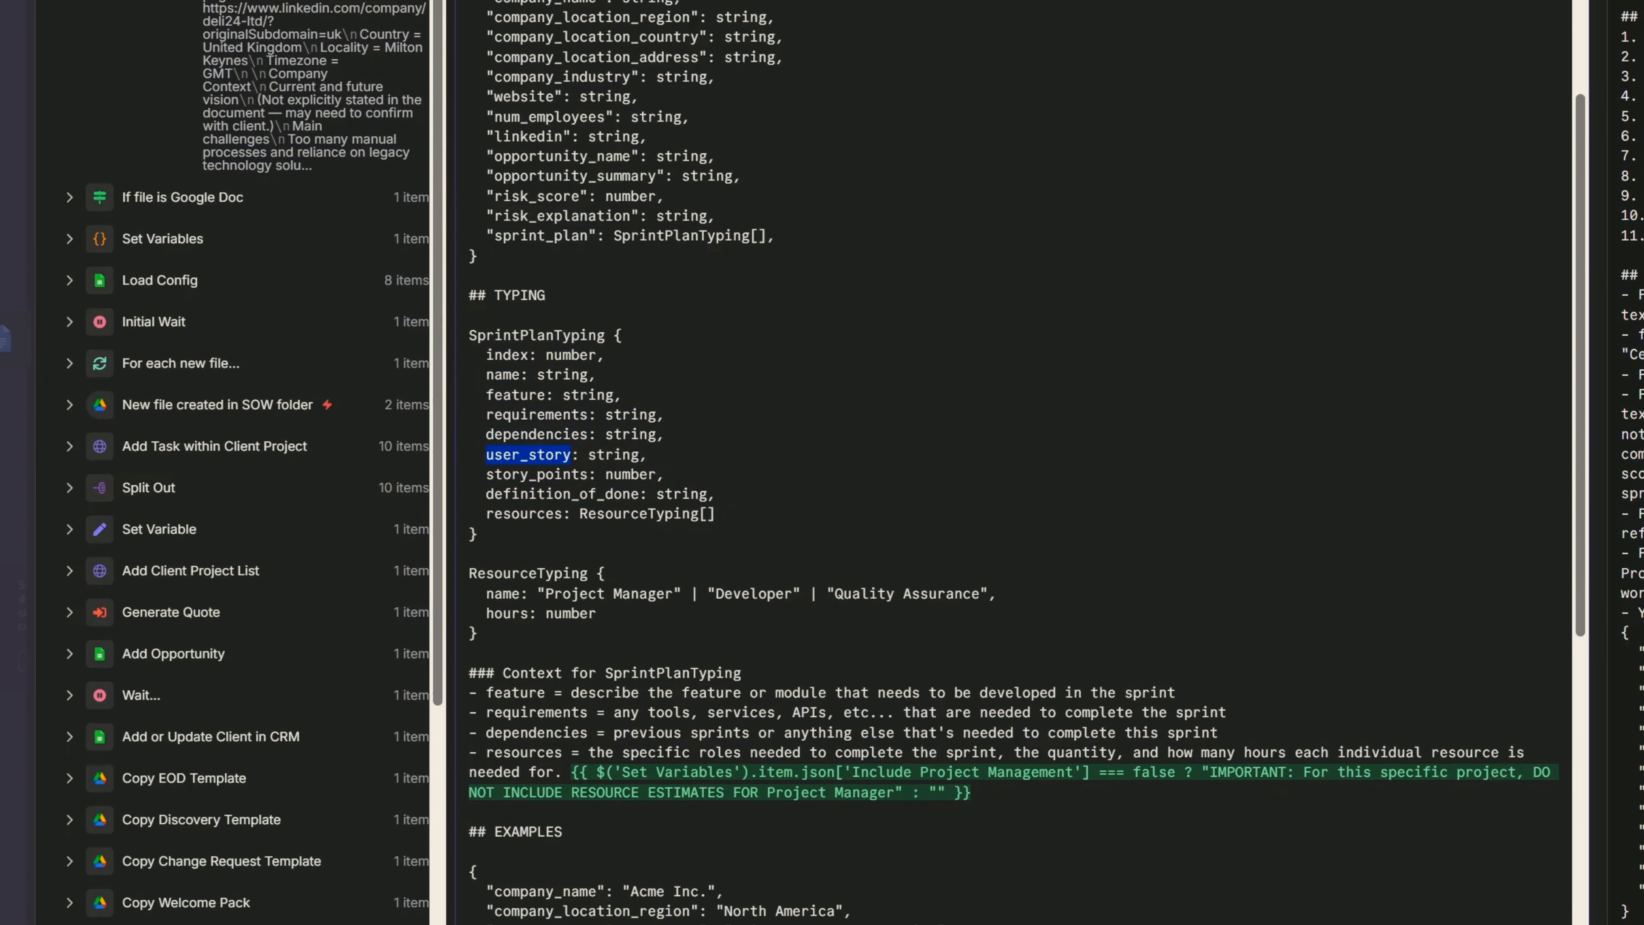
pyautogui.doubleClick(537, 474)
pyautogui.doubleClick(601, 493)
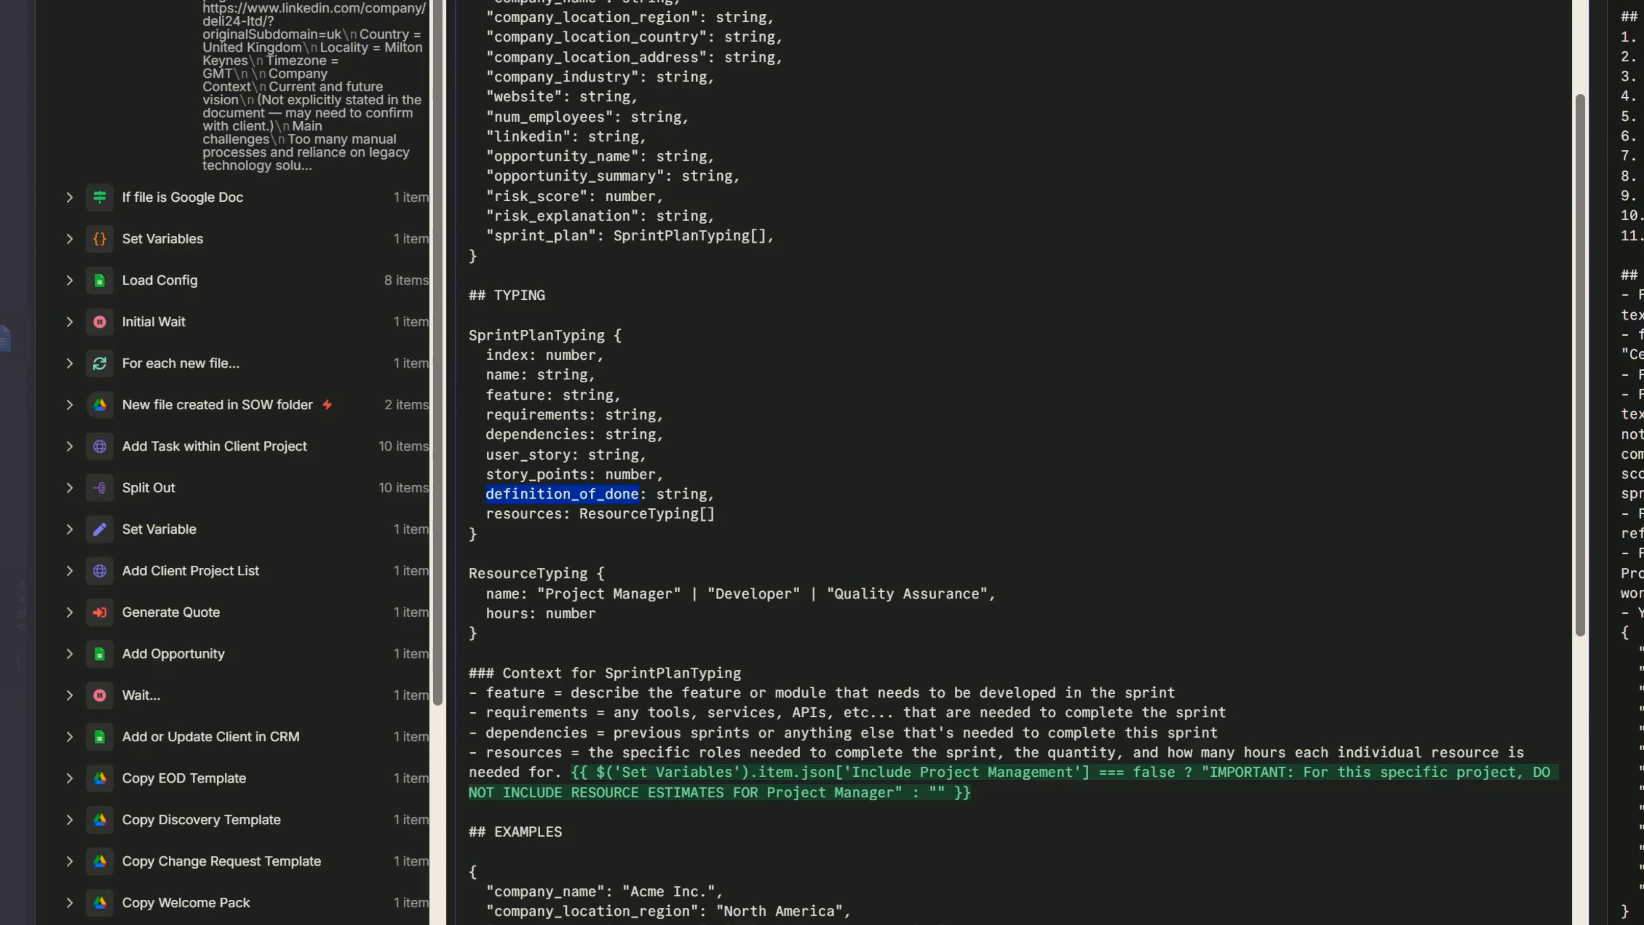
pyautogui.doubleClick(528, 514)
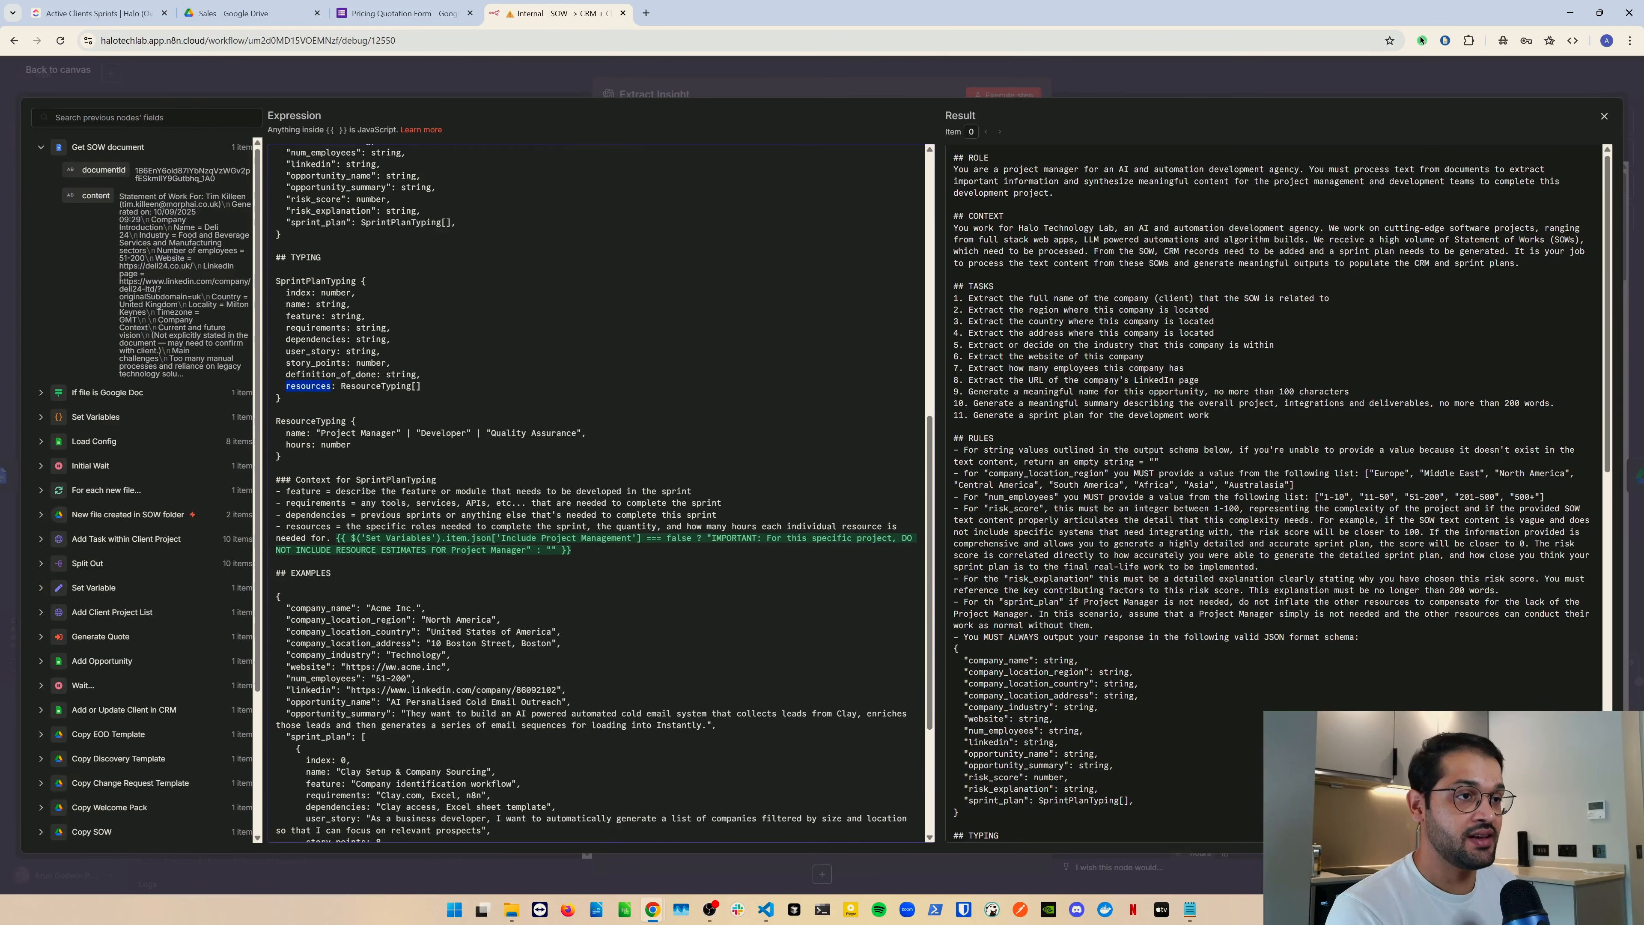
# - Highlight the ResourceTyping reference and definition, followed by its name field, the three allowed role values and the hours type
pyautogui.doubleClick(375, 386)
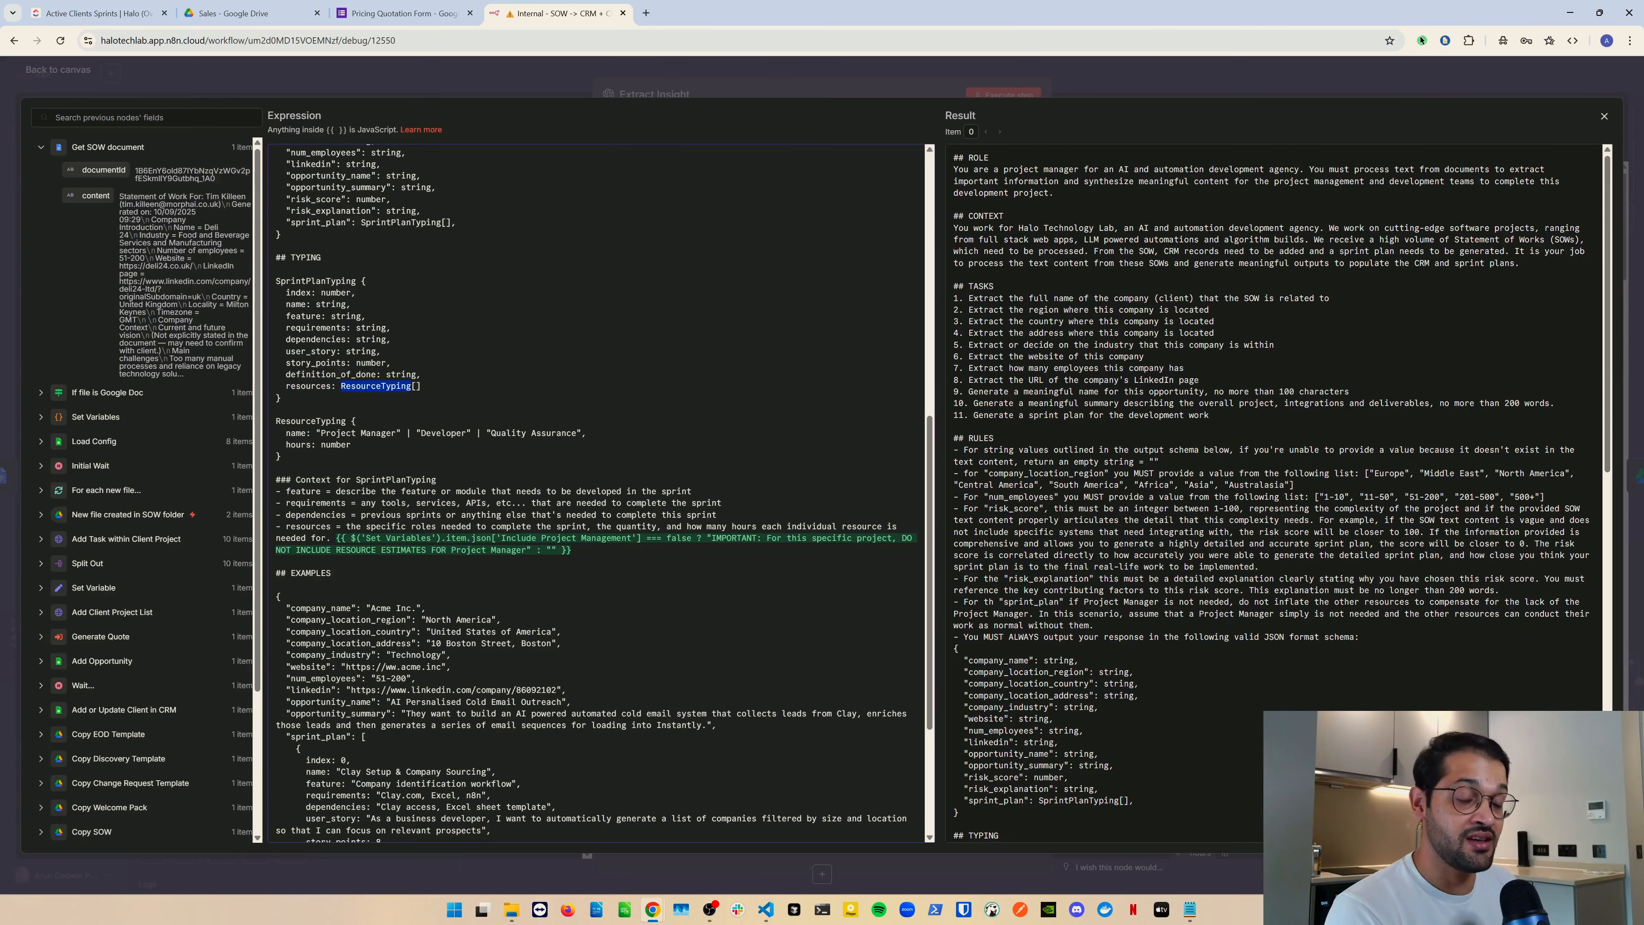
pyautogui.doubleClick(313, 421)
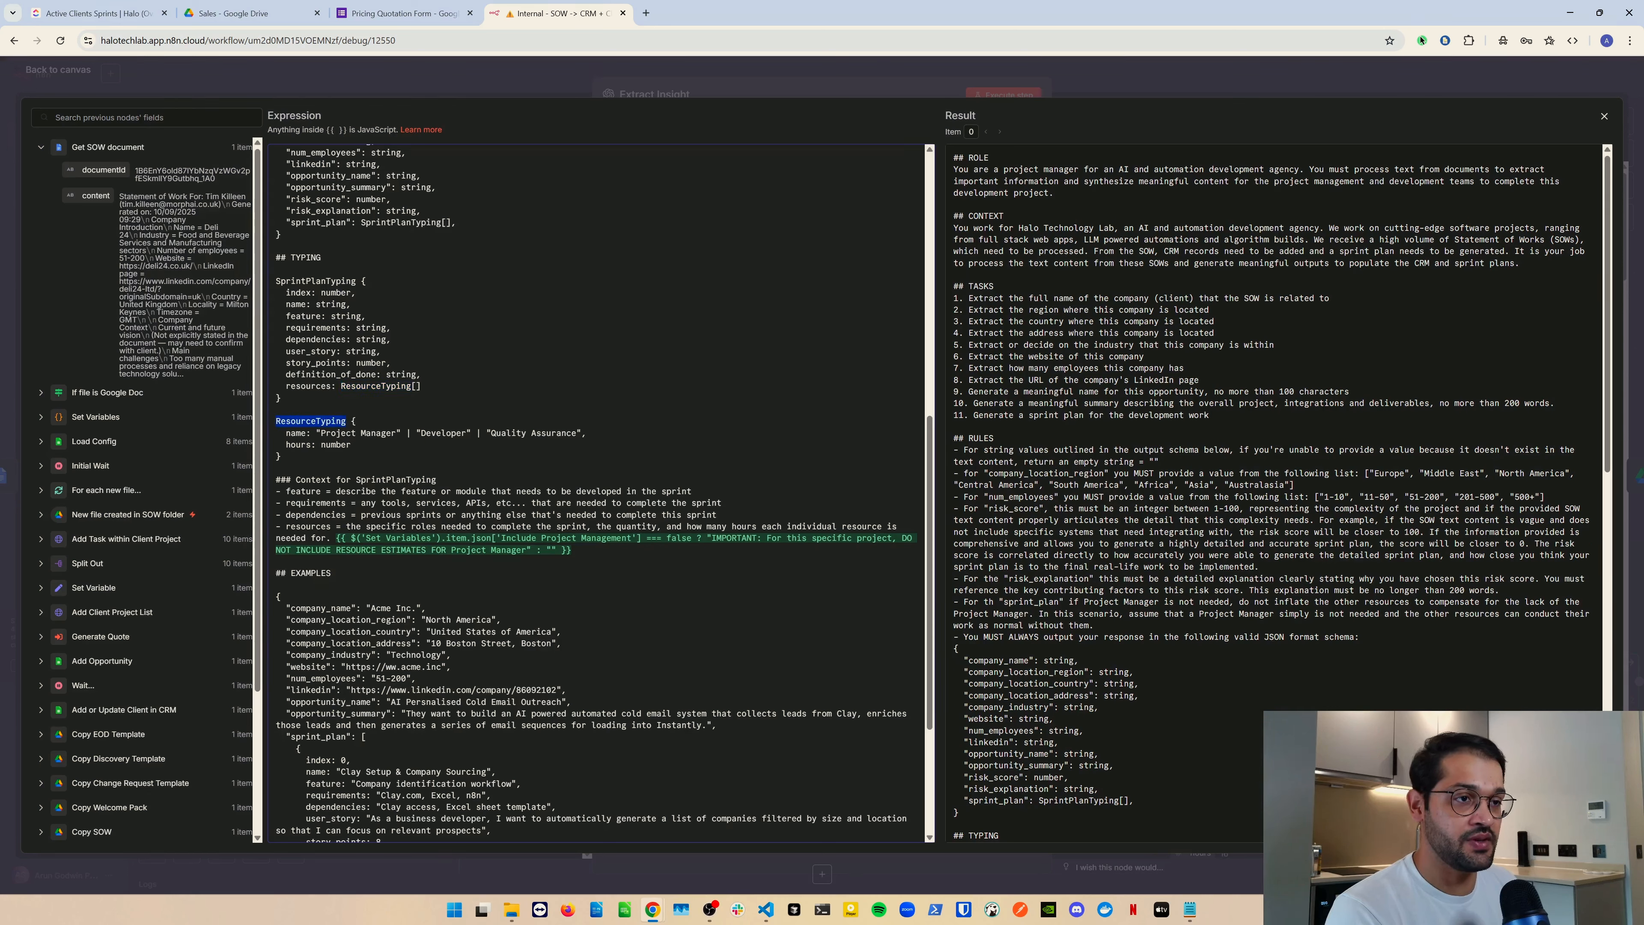
pyautogui.doubleClick(295, 433)
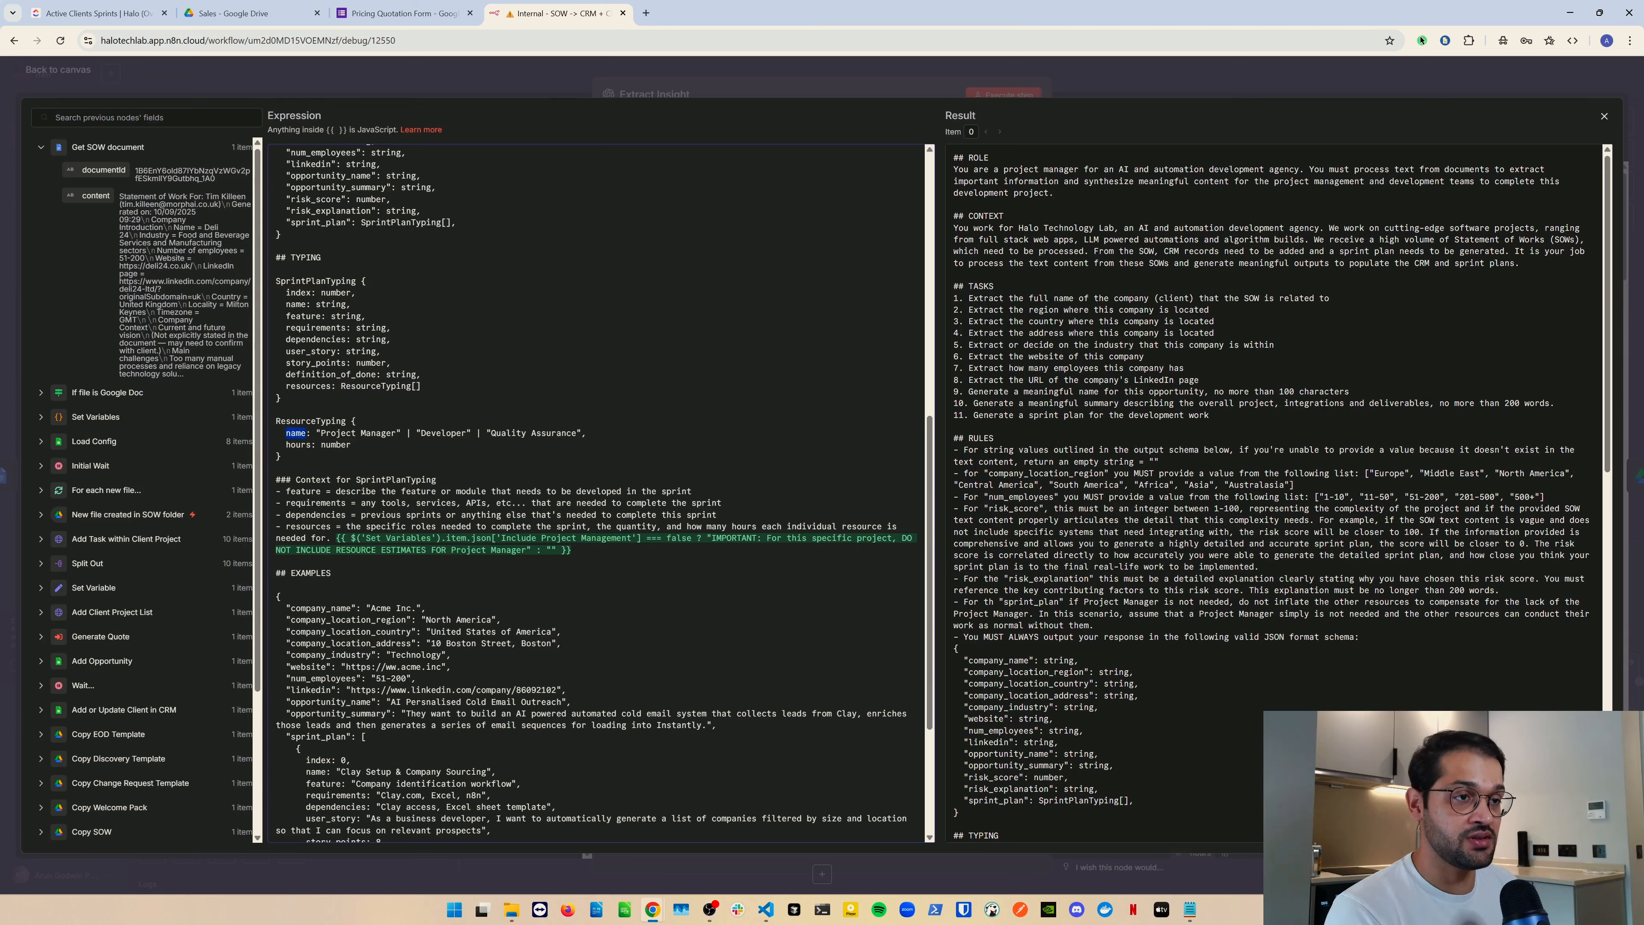
pyautogui.moveTo(316, 433); pyautogui.dragTo(396, 434)
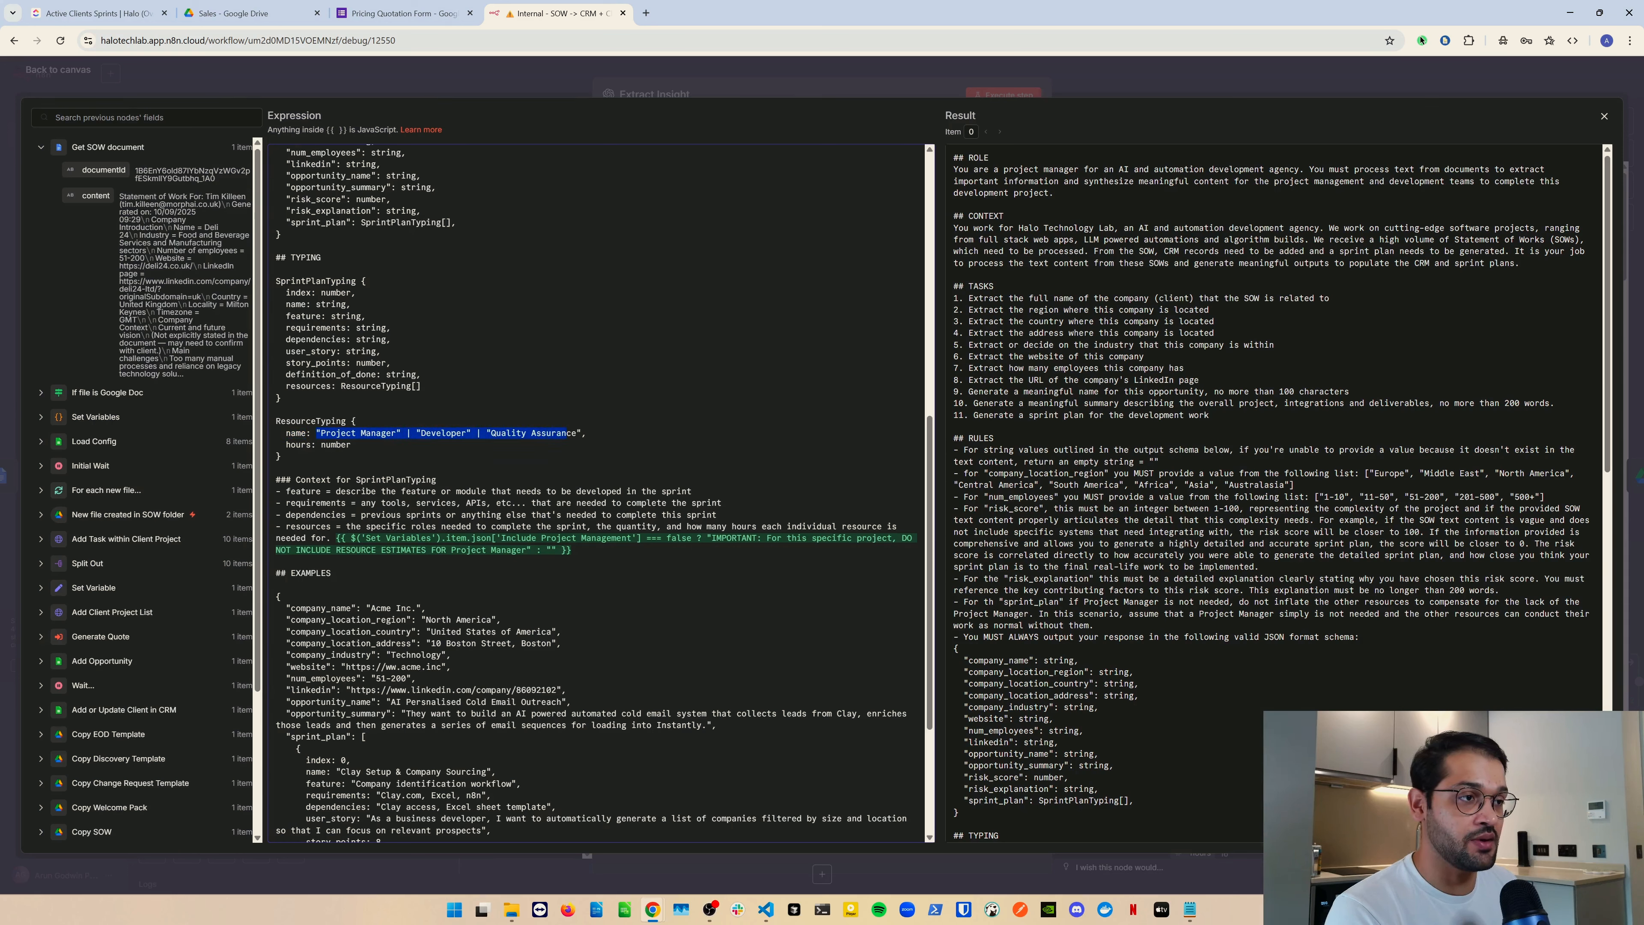
pyautogui.click(586, 432)
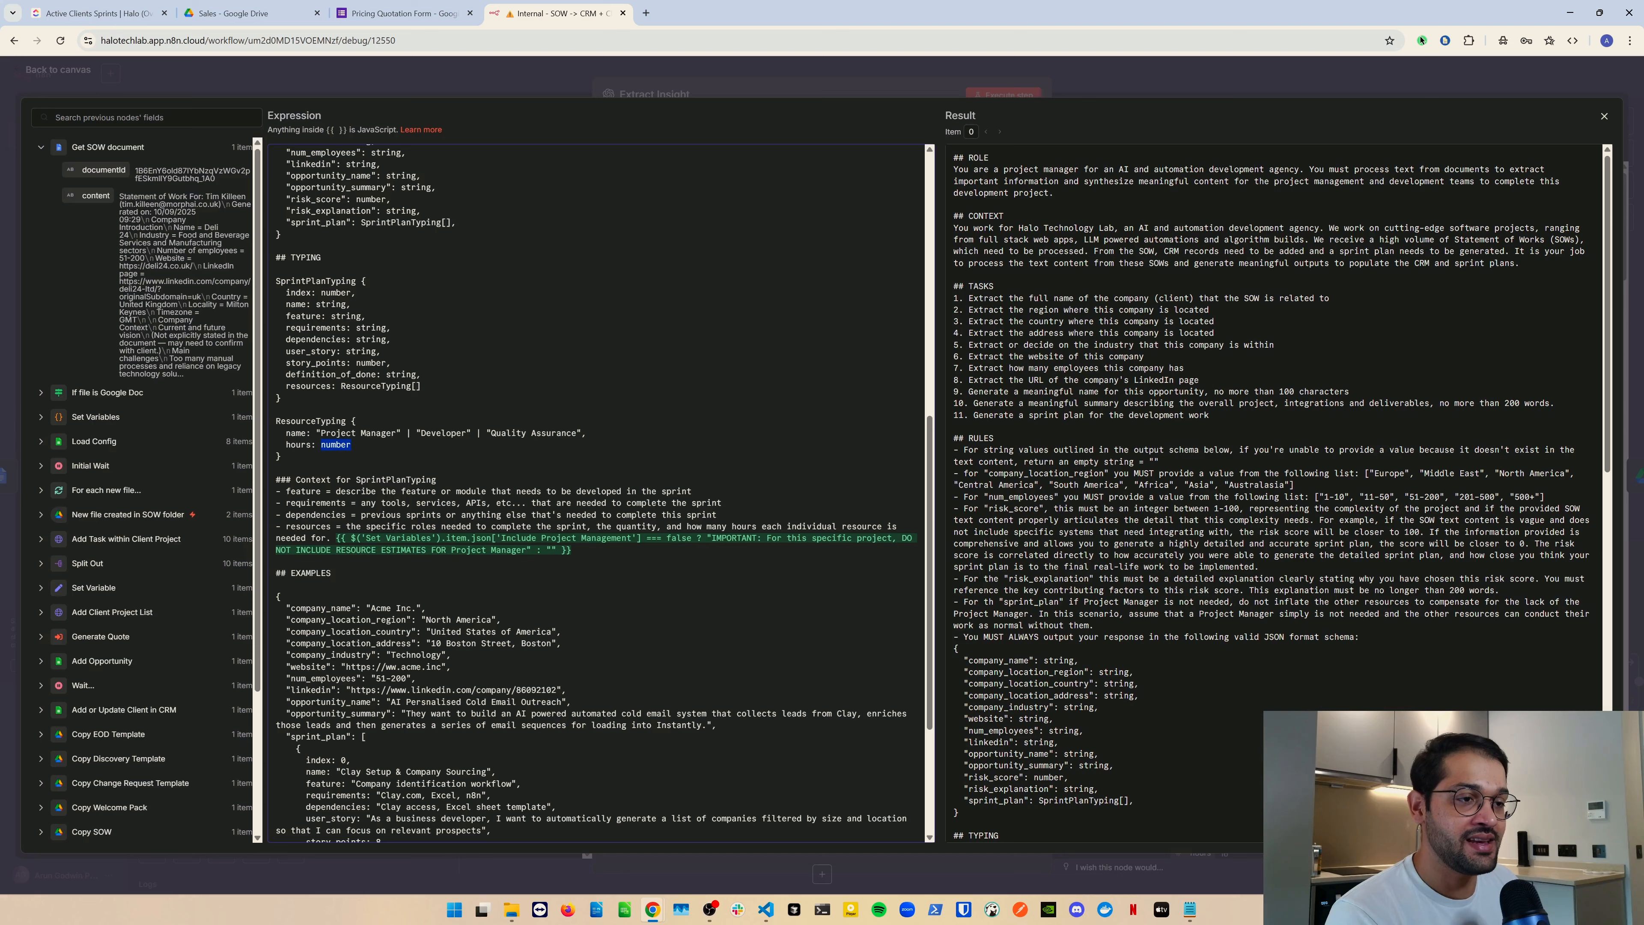
# - Highlight the whole Context for SprintPlanTyping section, then its heading and the feature and requirements entries
pyautogui.moveTo(572, 550); pyautogui.dragTo(229, 481)
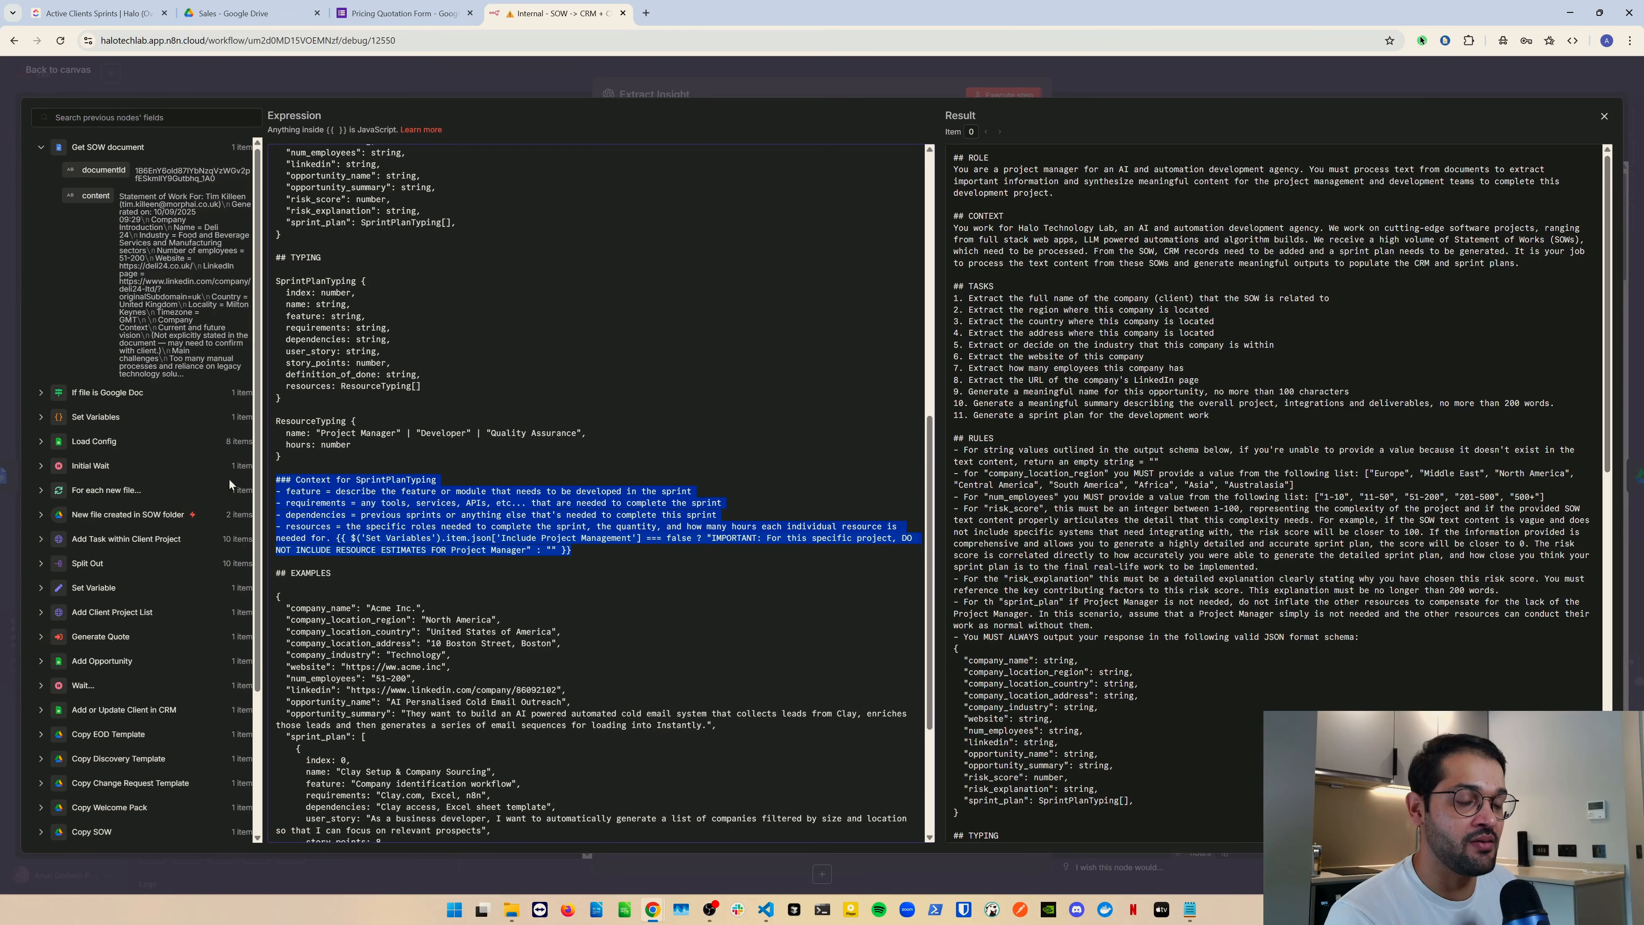
pyautogui.doubleClick(395, 480)
pyautogui.click(295, 491)
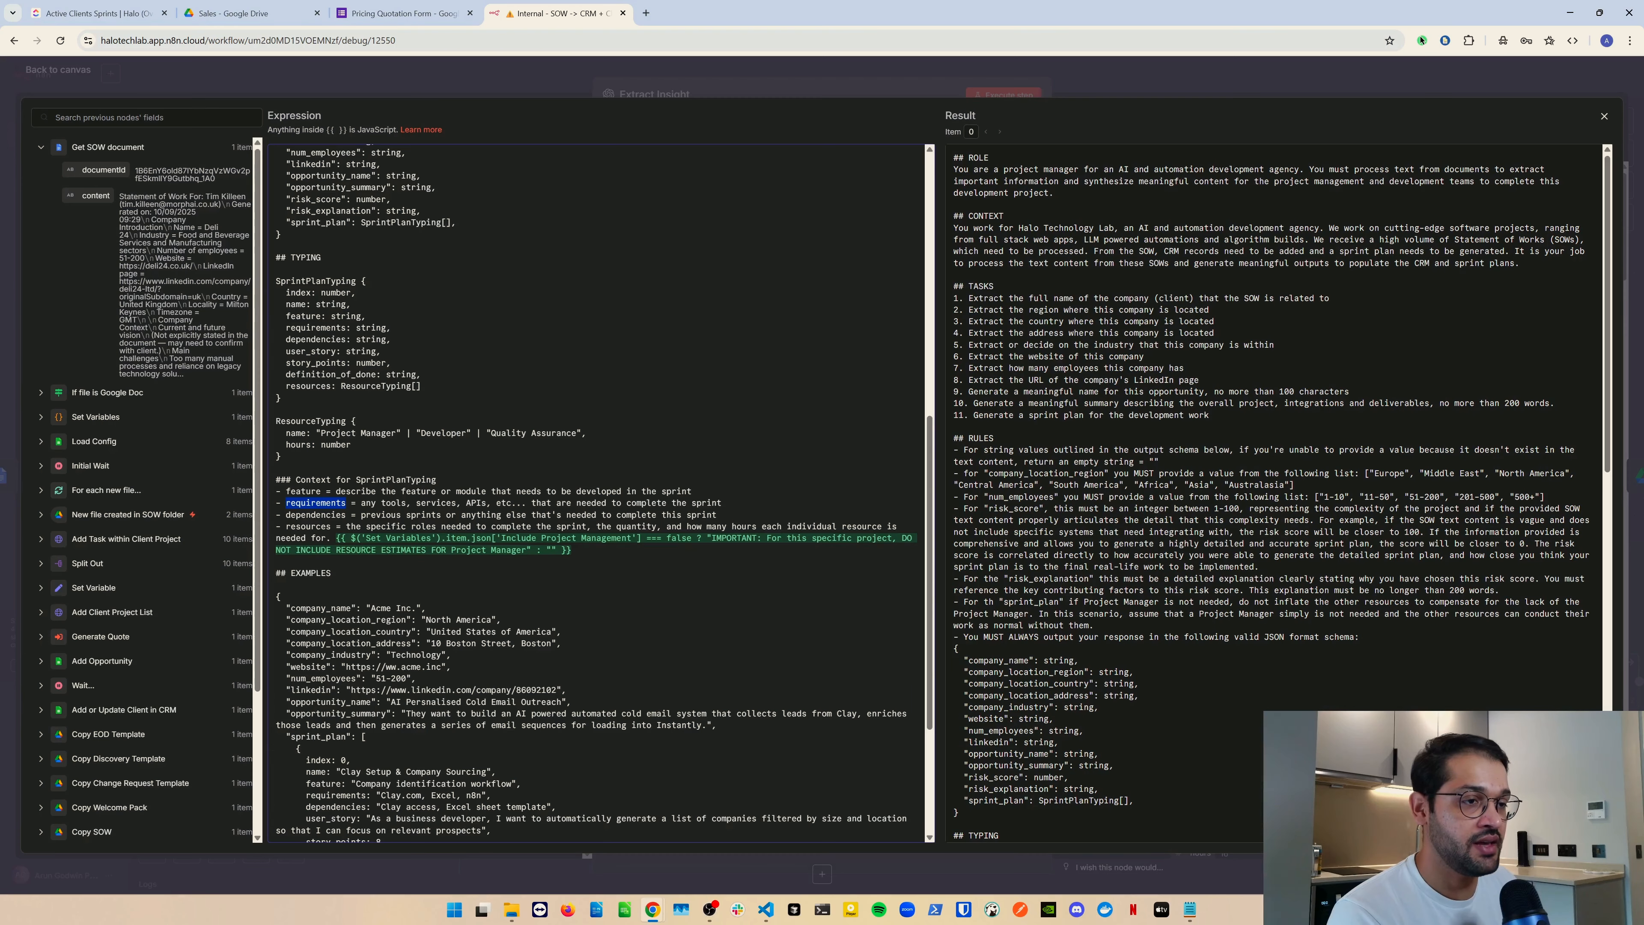
# - Expand the Set Variables input data and highlight the Include Project Management conditional expression in the resources rule
pyautogui.scroll(-1, 598, 493)
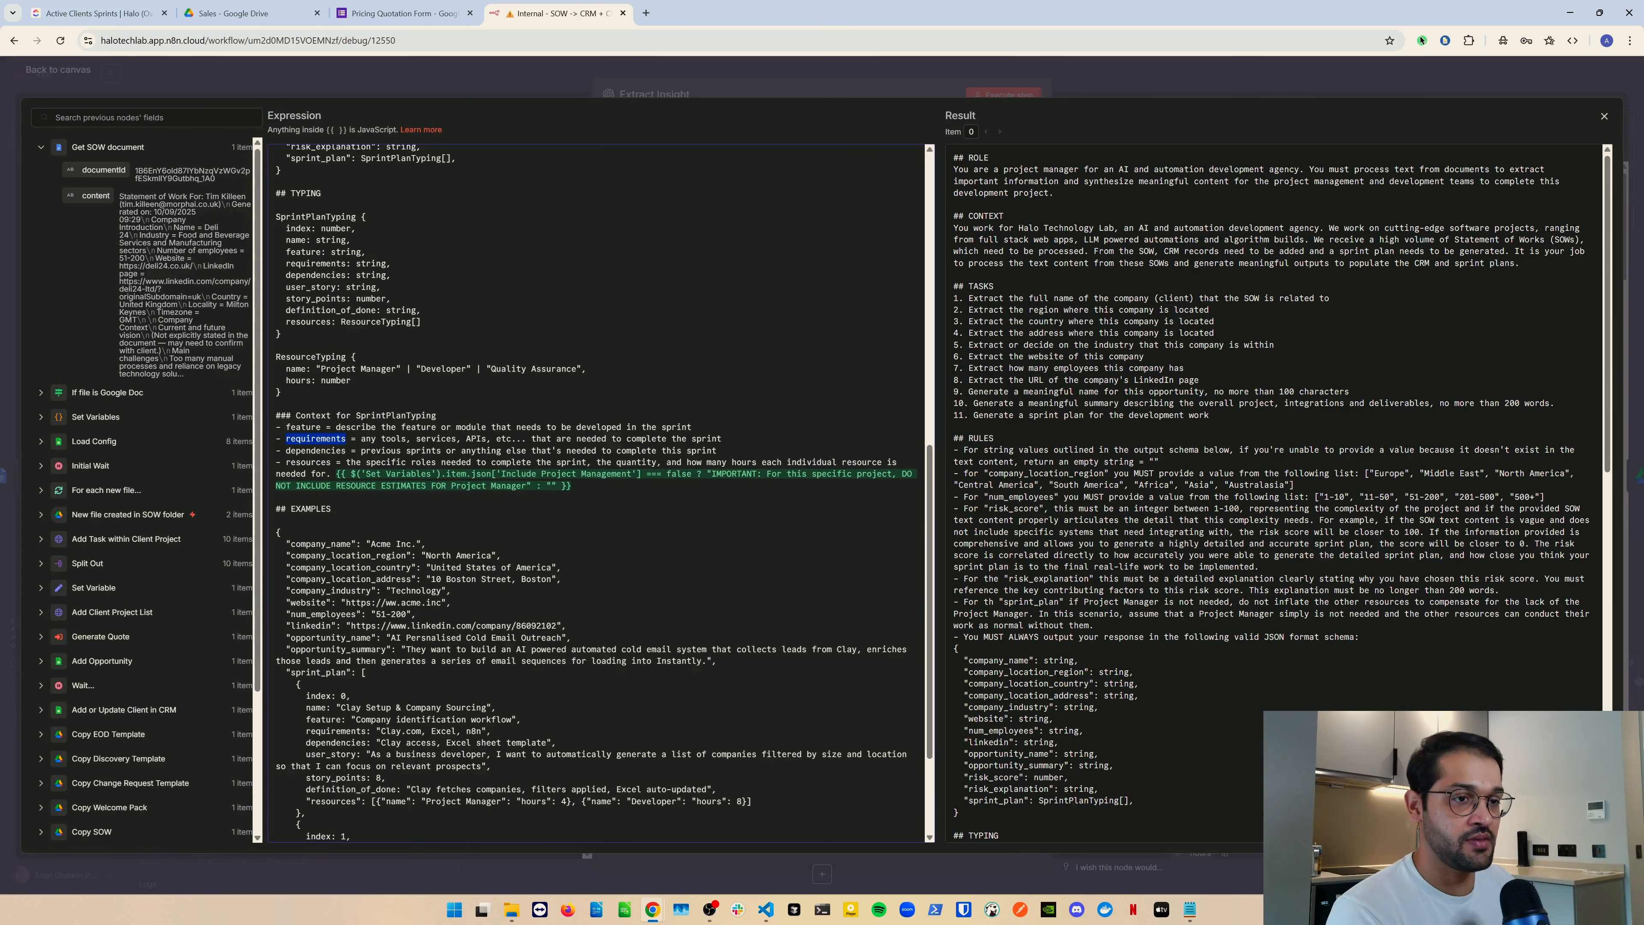
pyautogui.scroll(-3, 107, 450)
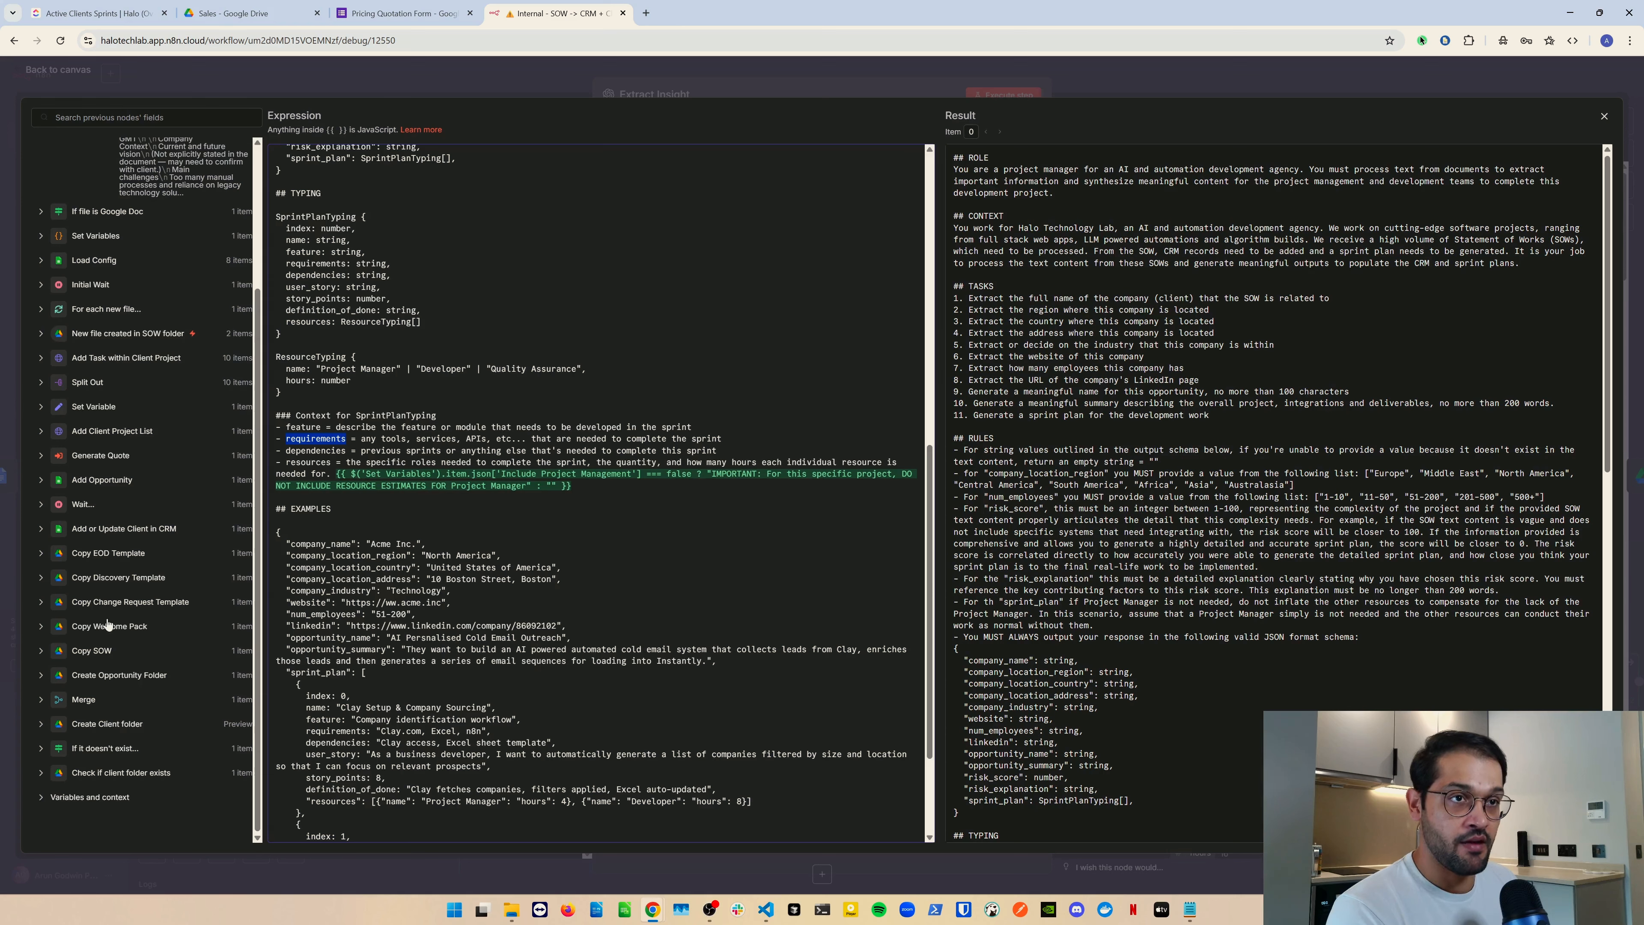
pyautogui.scroll(3, 107, 626)
pyautogui.click(41, 416)
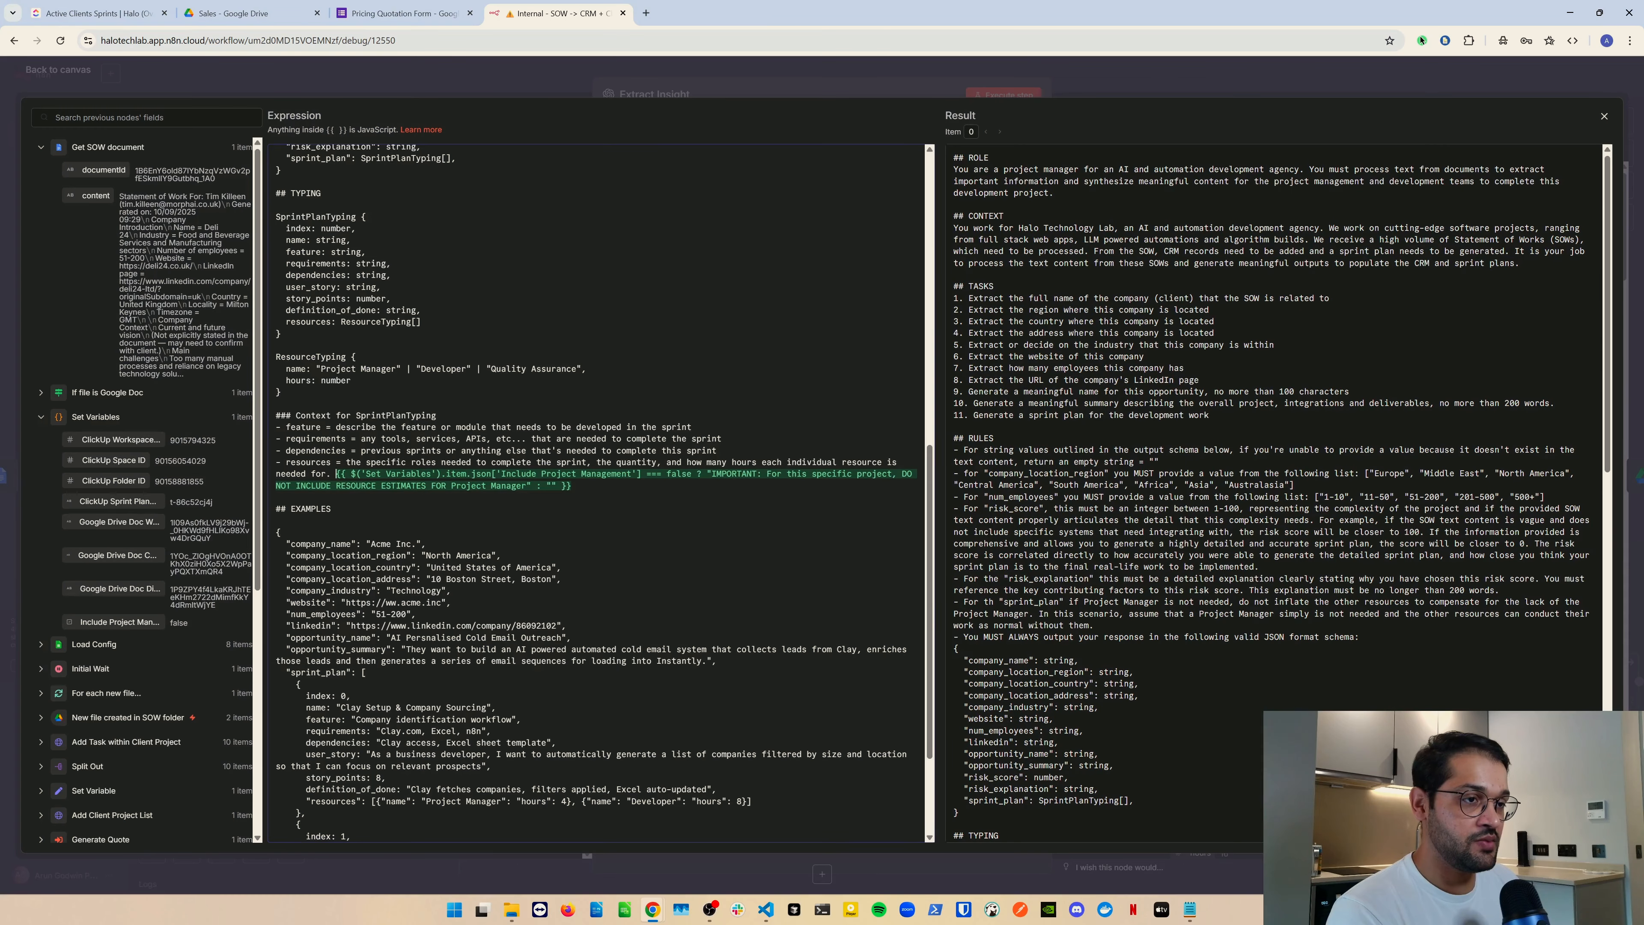
pyautogui.moveTo(336, 473); pyautogui.dragTo(571, 485)
pyautogui.click(570, 485)
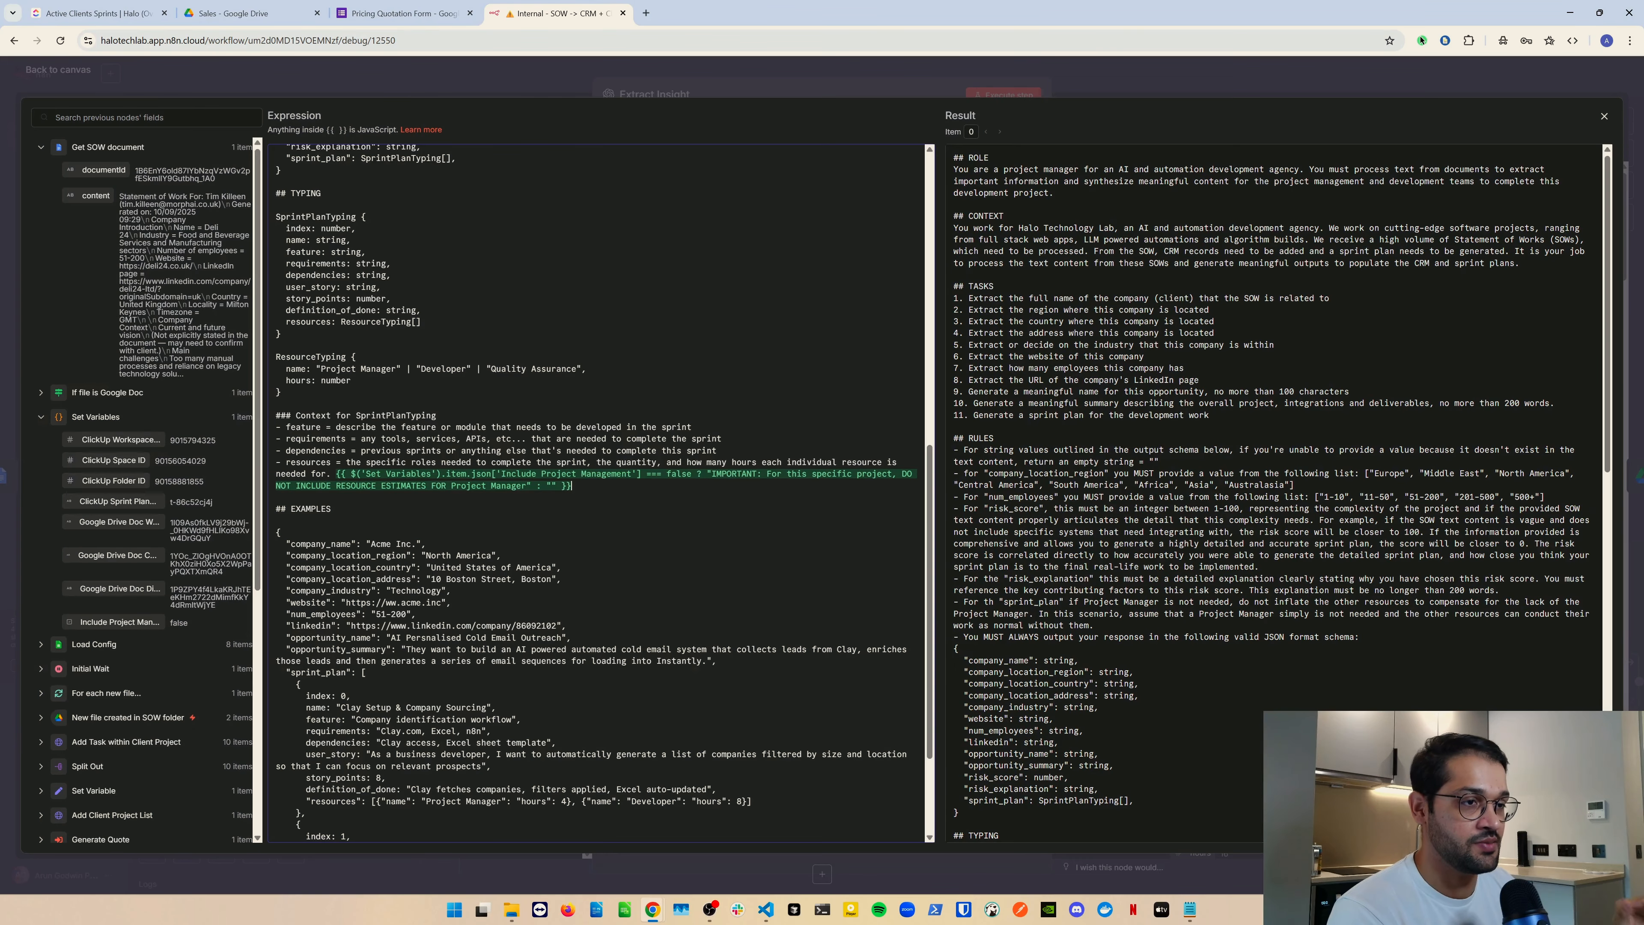
# - Highlight the EXAMPLES heading and the complete Acme Inc. sample JSON, then return to the output schema
pyautogui.scroll(-3, 598, 492)
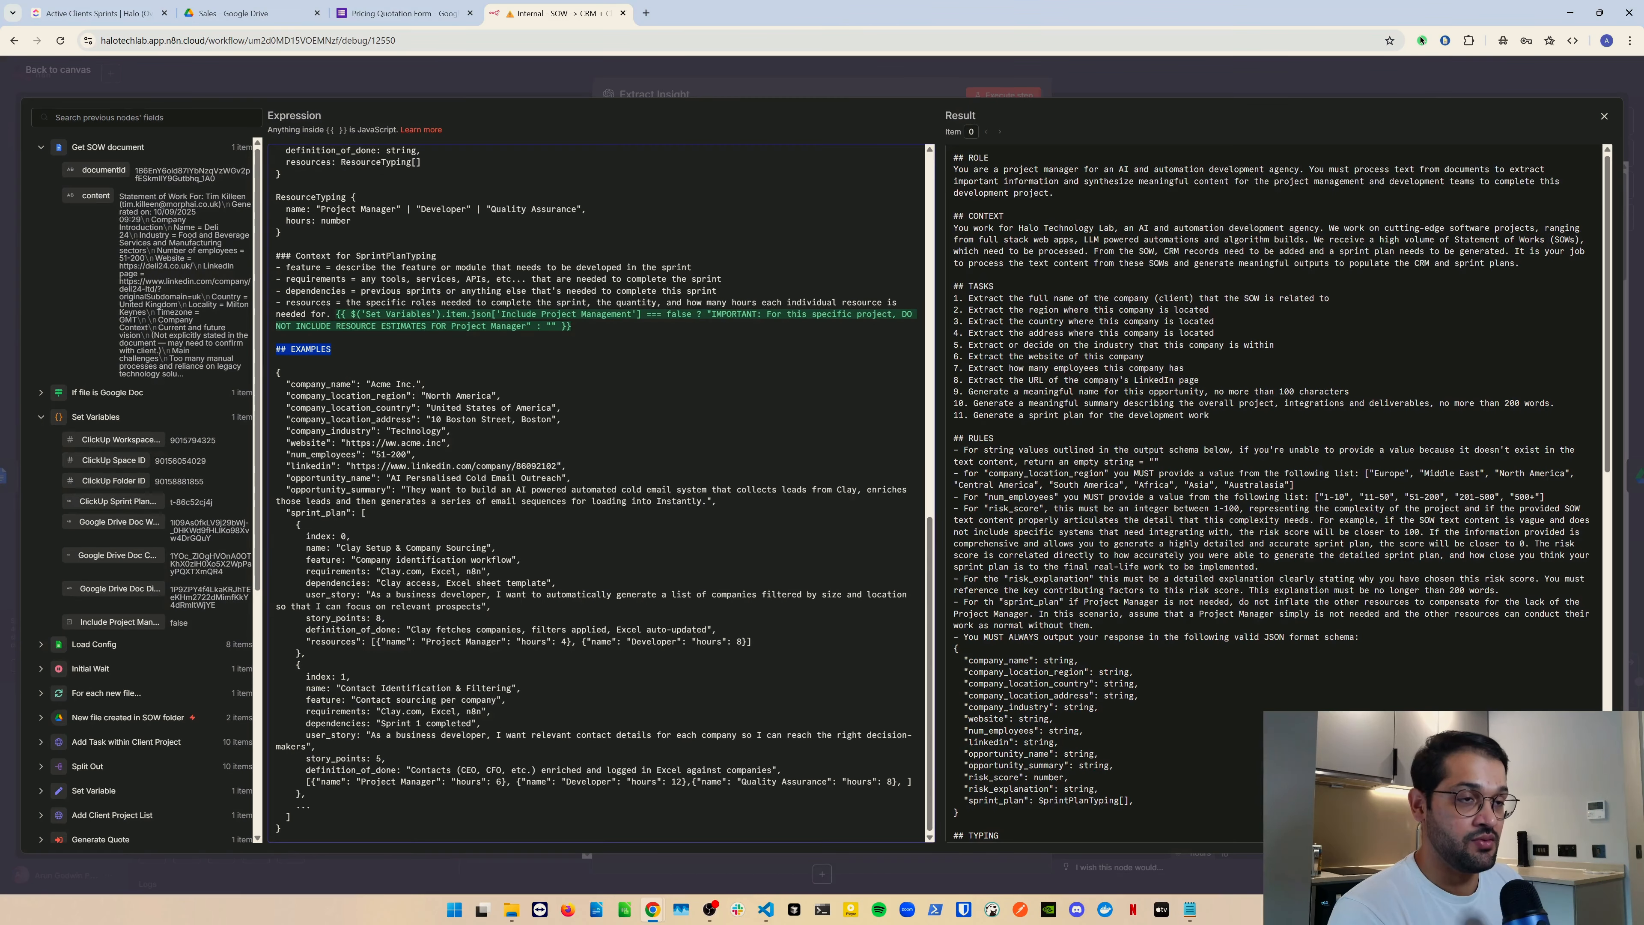
pyautogui.click(281, 373)
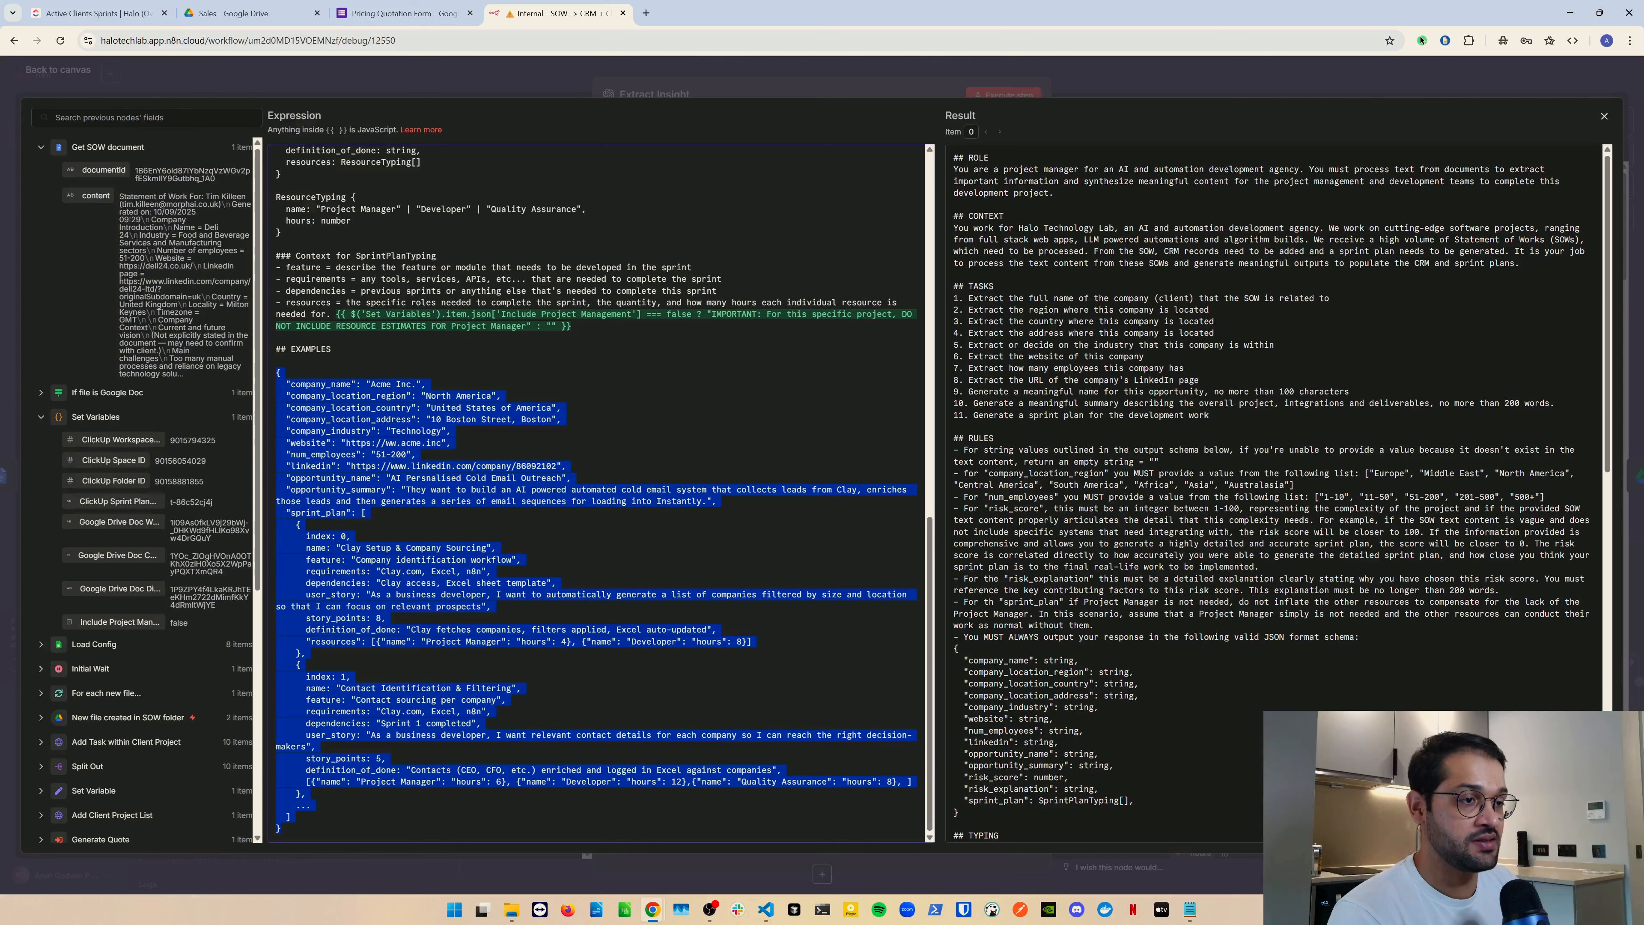
pyautogui.scroll(7, 599, 492)
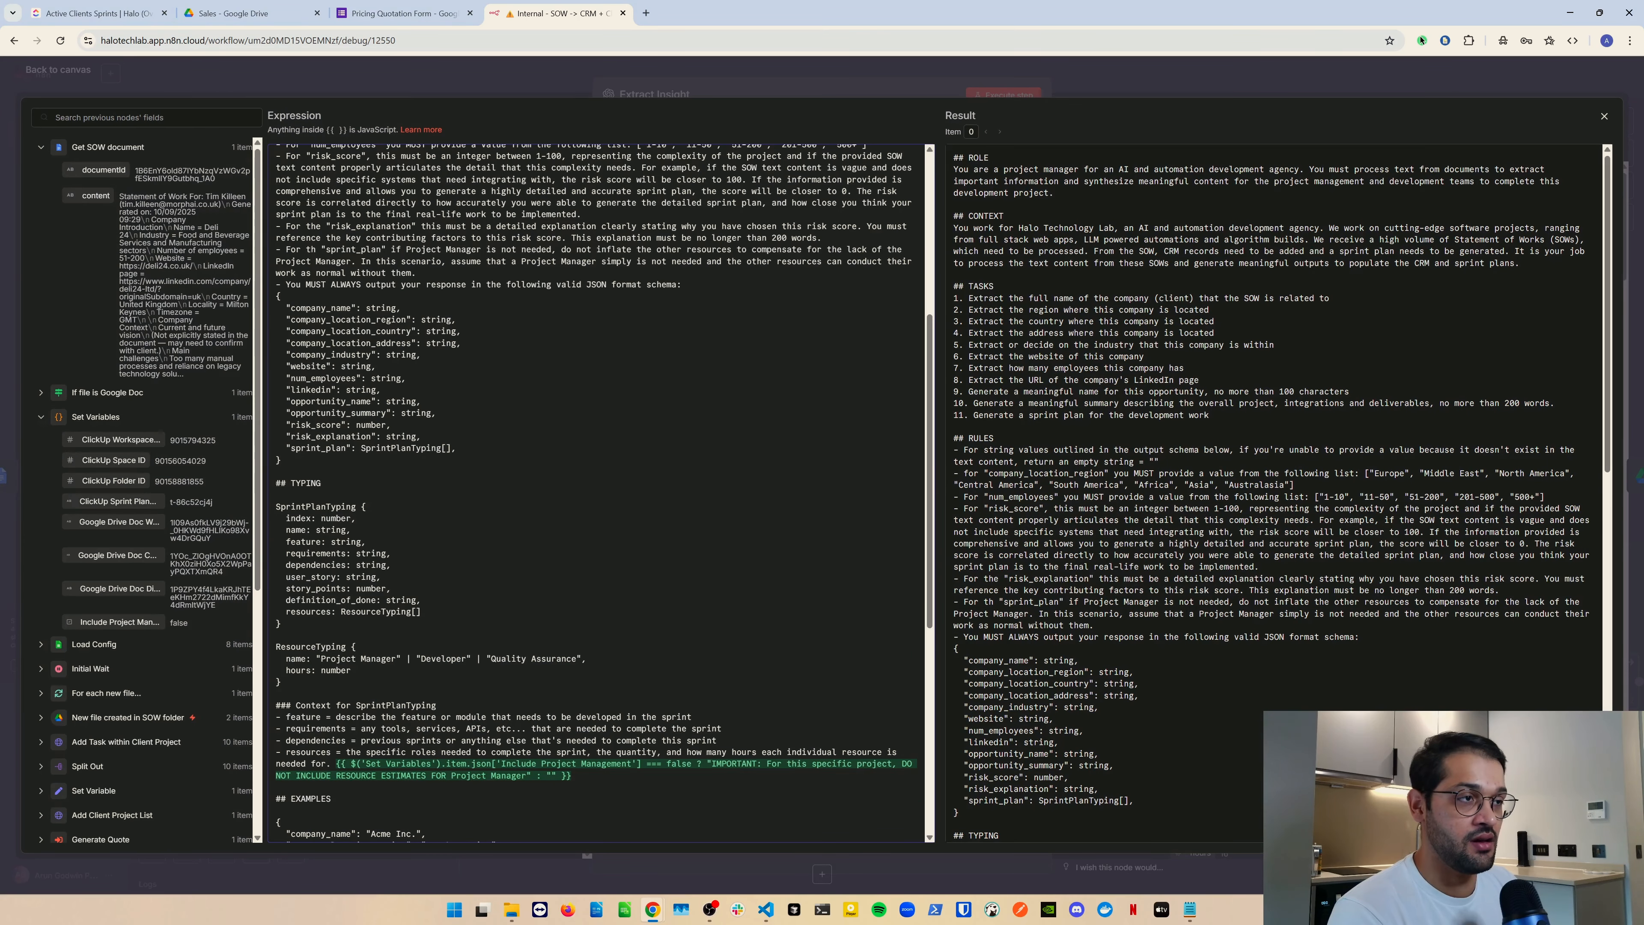
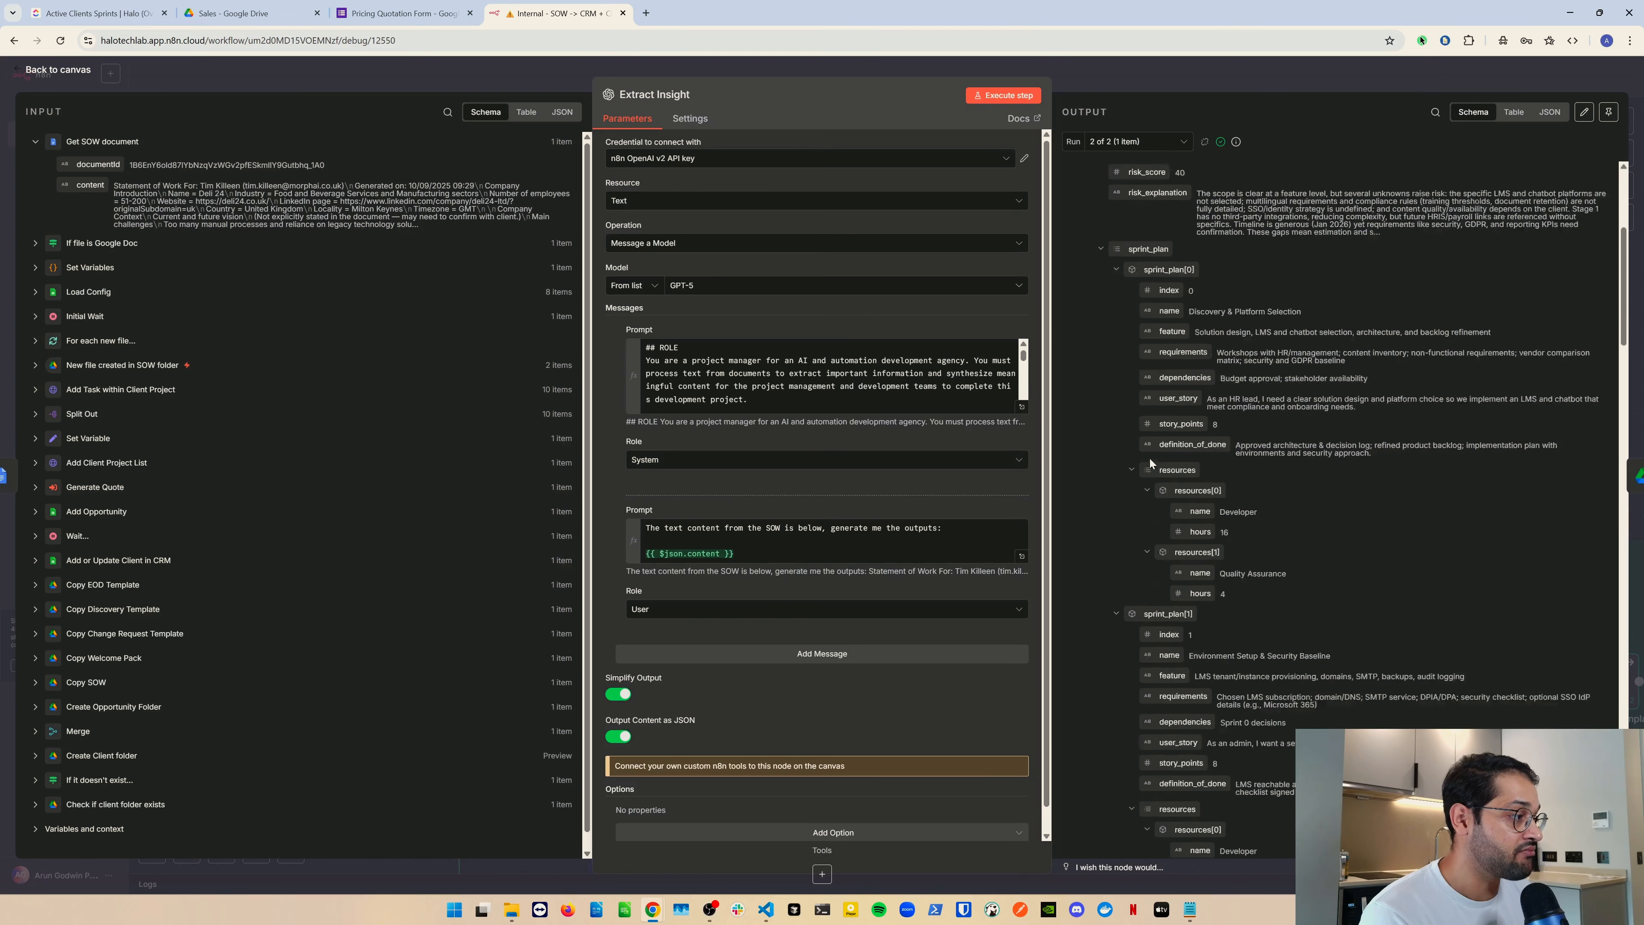
# - Close the Extract Insight node and examine the Create Directory Structure & Add Template Documents section, from the client folder check to the template copies
pyautogui.press('Escape')
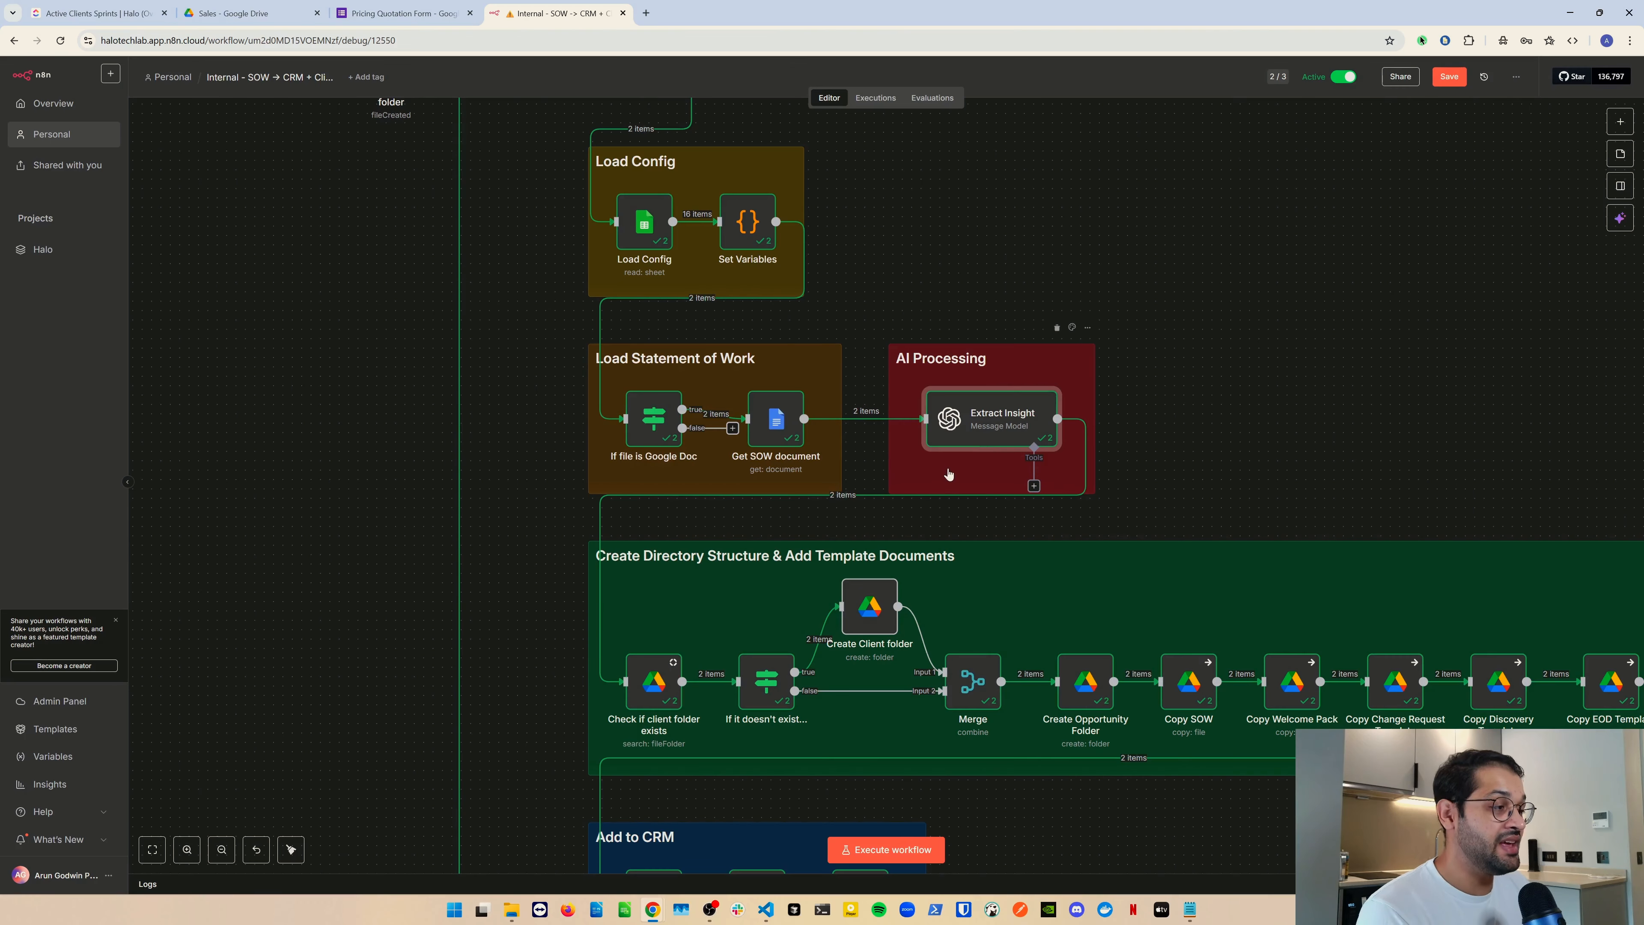
pyautogui.scroll(-3, 956, 457)
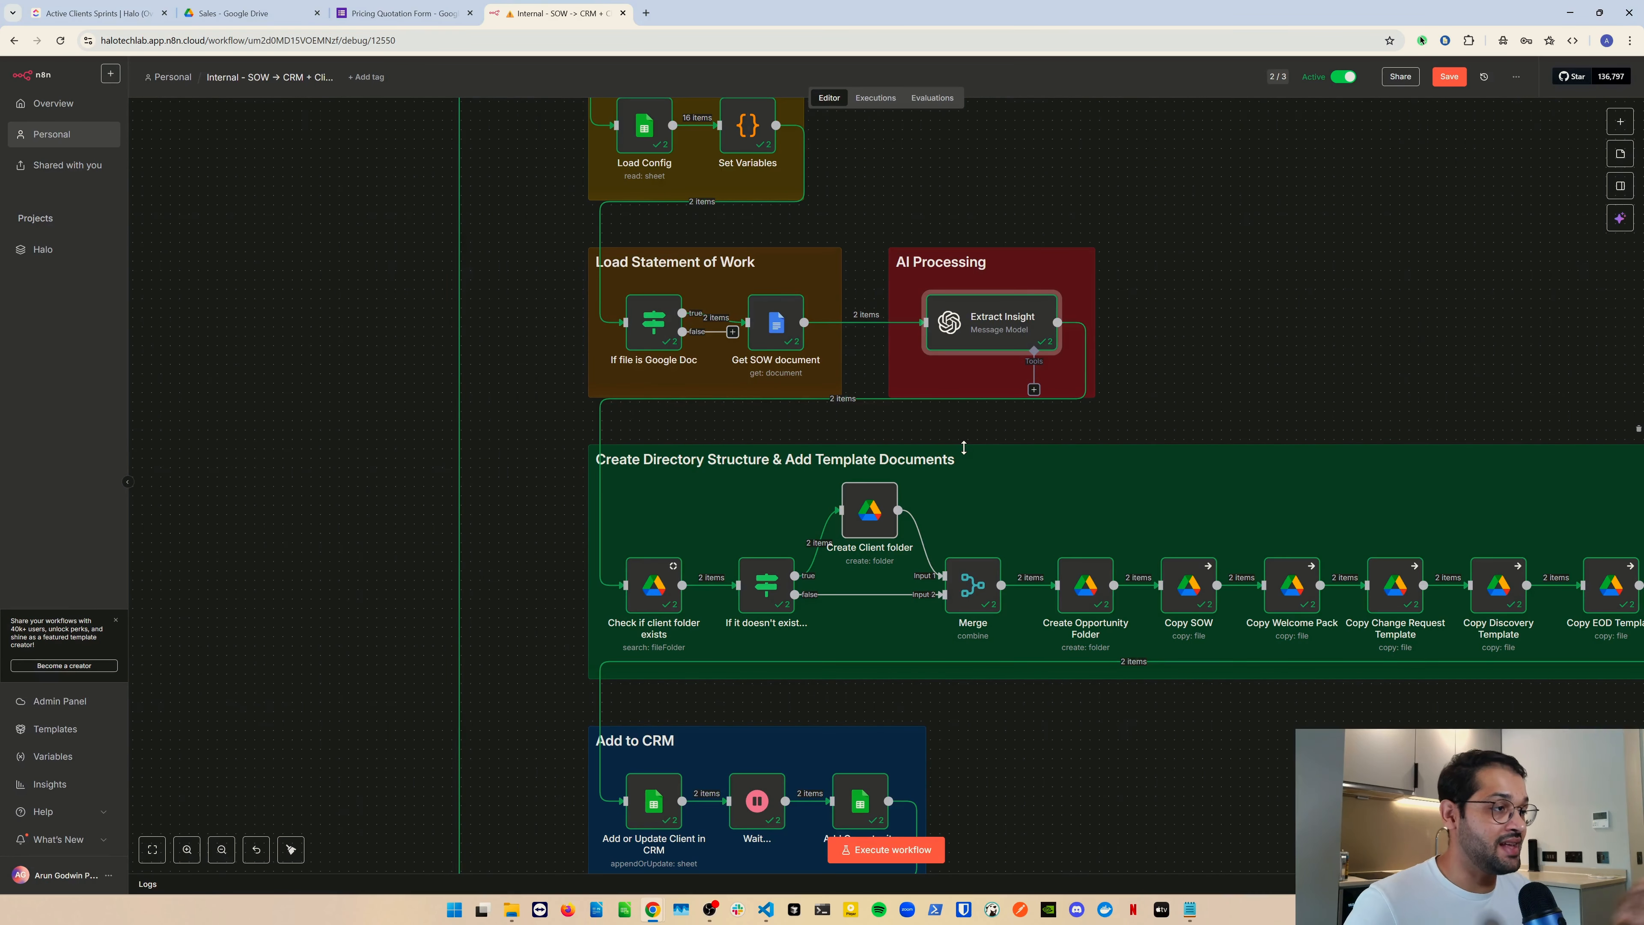
pyautogui.scroll(-4, 960, 482)
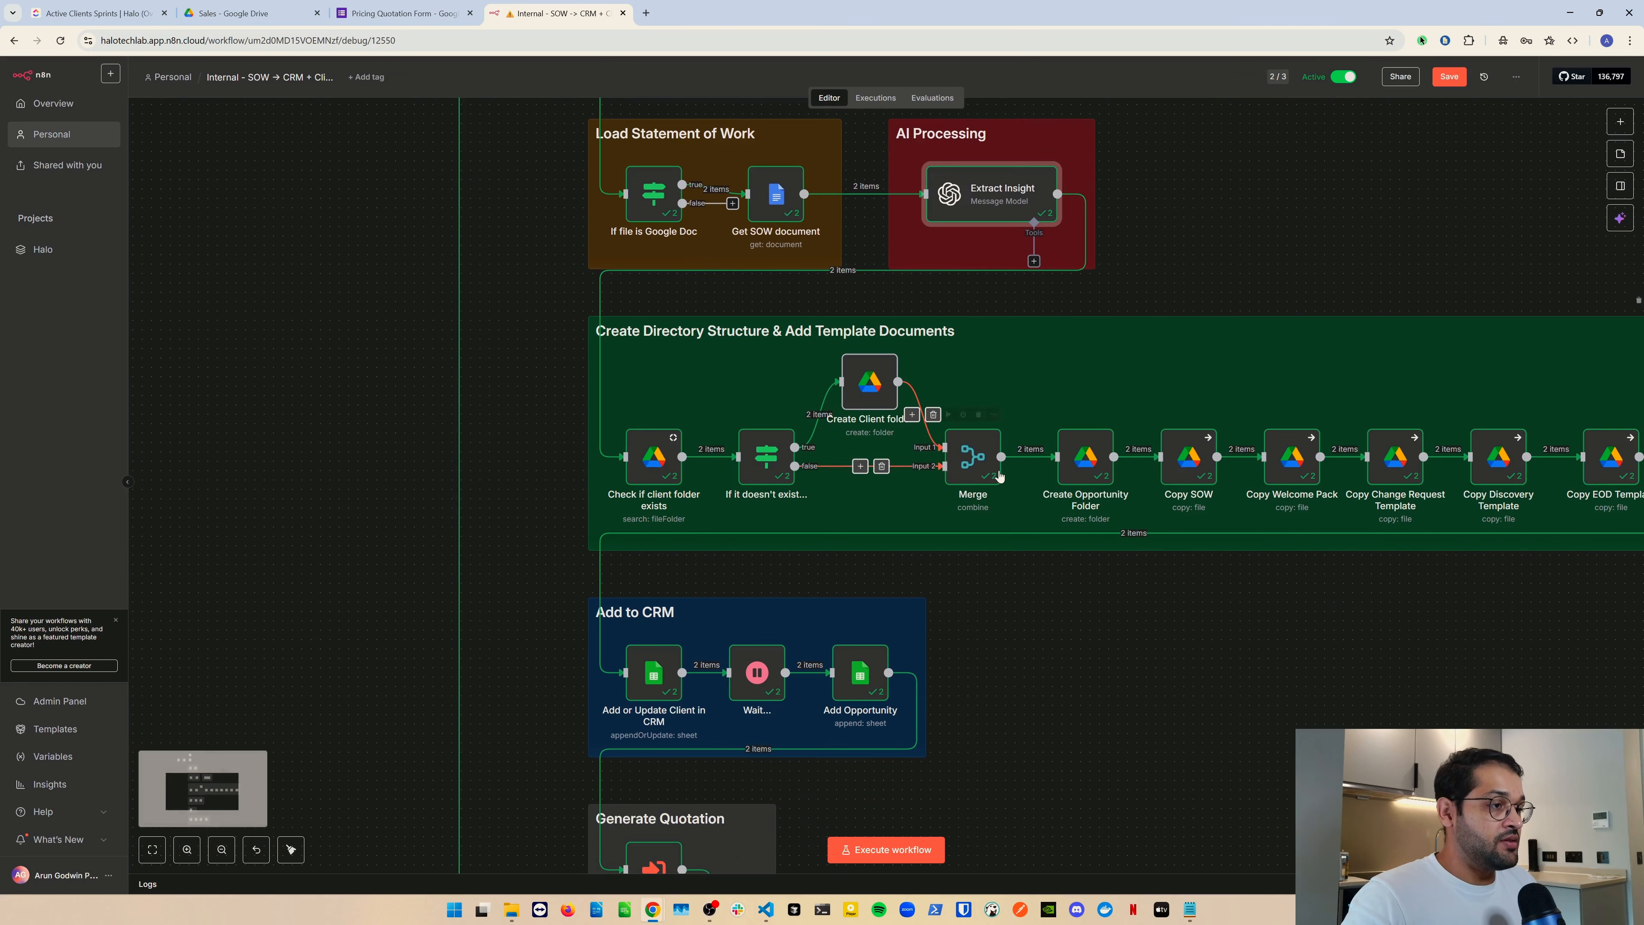
pyautogui.hscroll(4, 919, 496)
pyautogui.scroll(1, 884, 509)
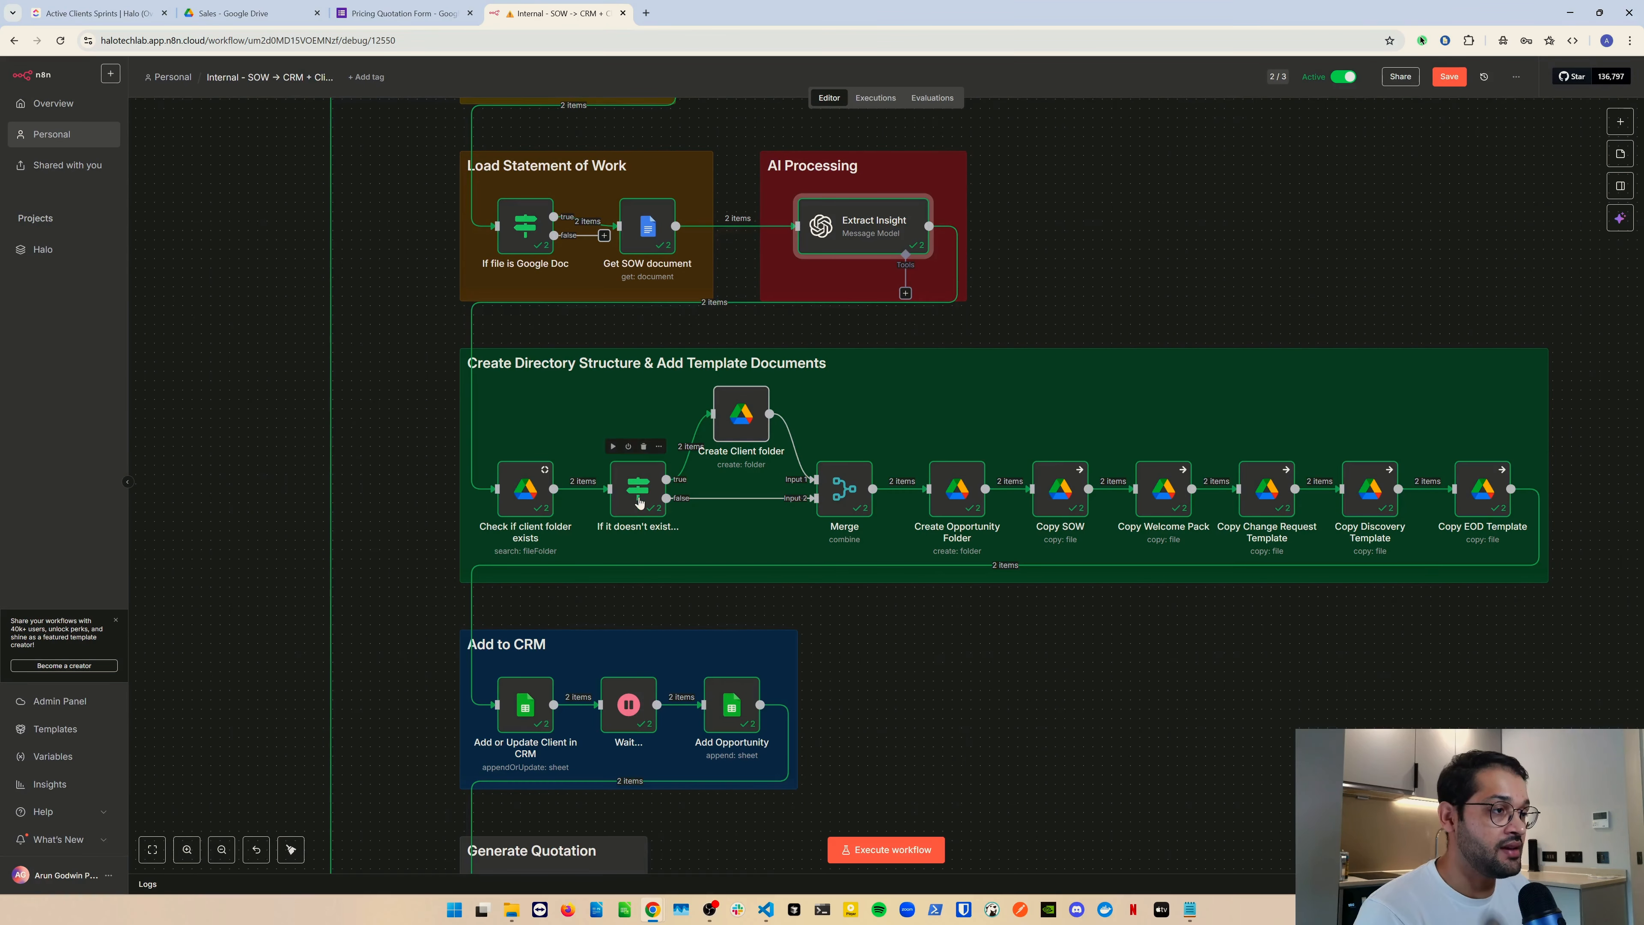
pyautogui.moveTo(723, 428)
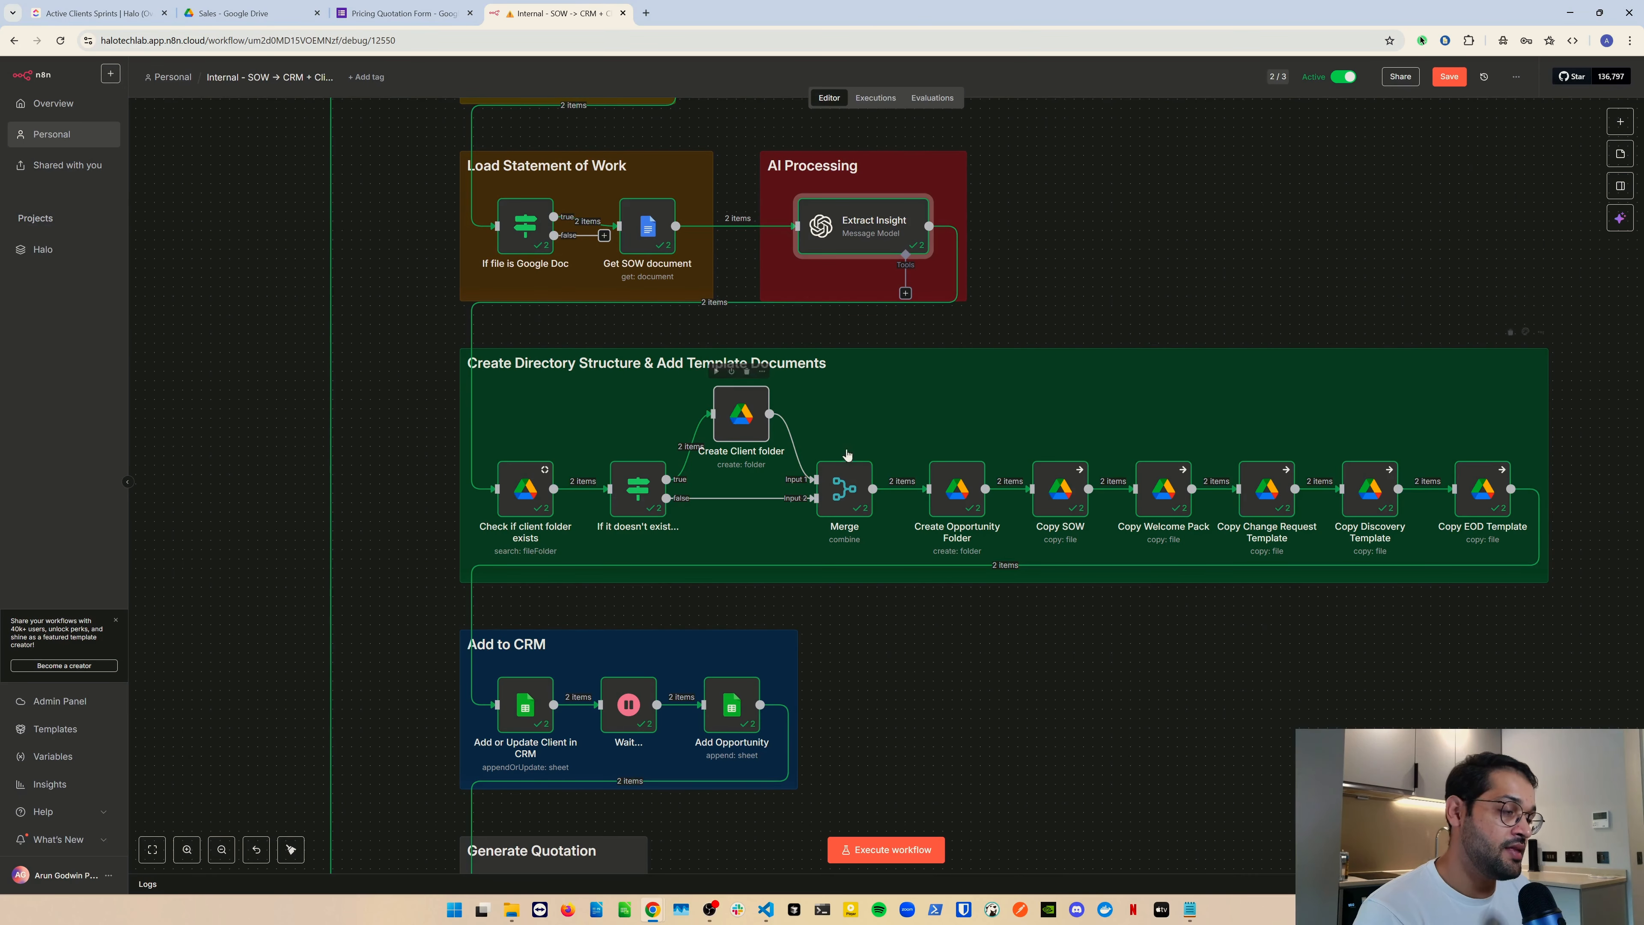
pyautogui.hscroll(4, 861, 498)
pyautogui.hscroll(3, 803, 504)
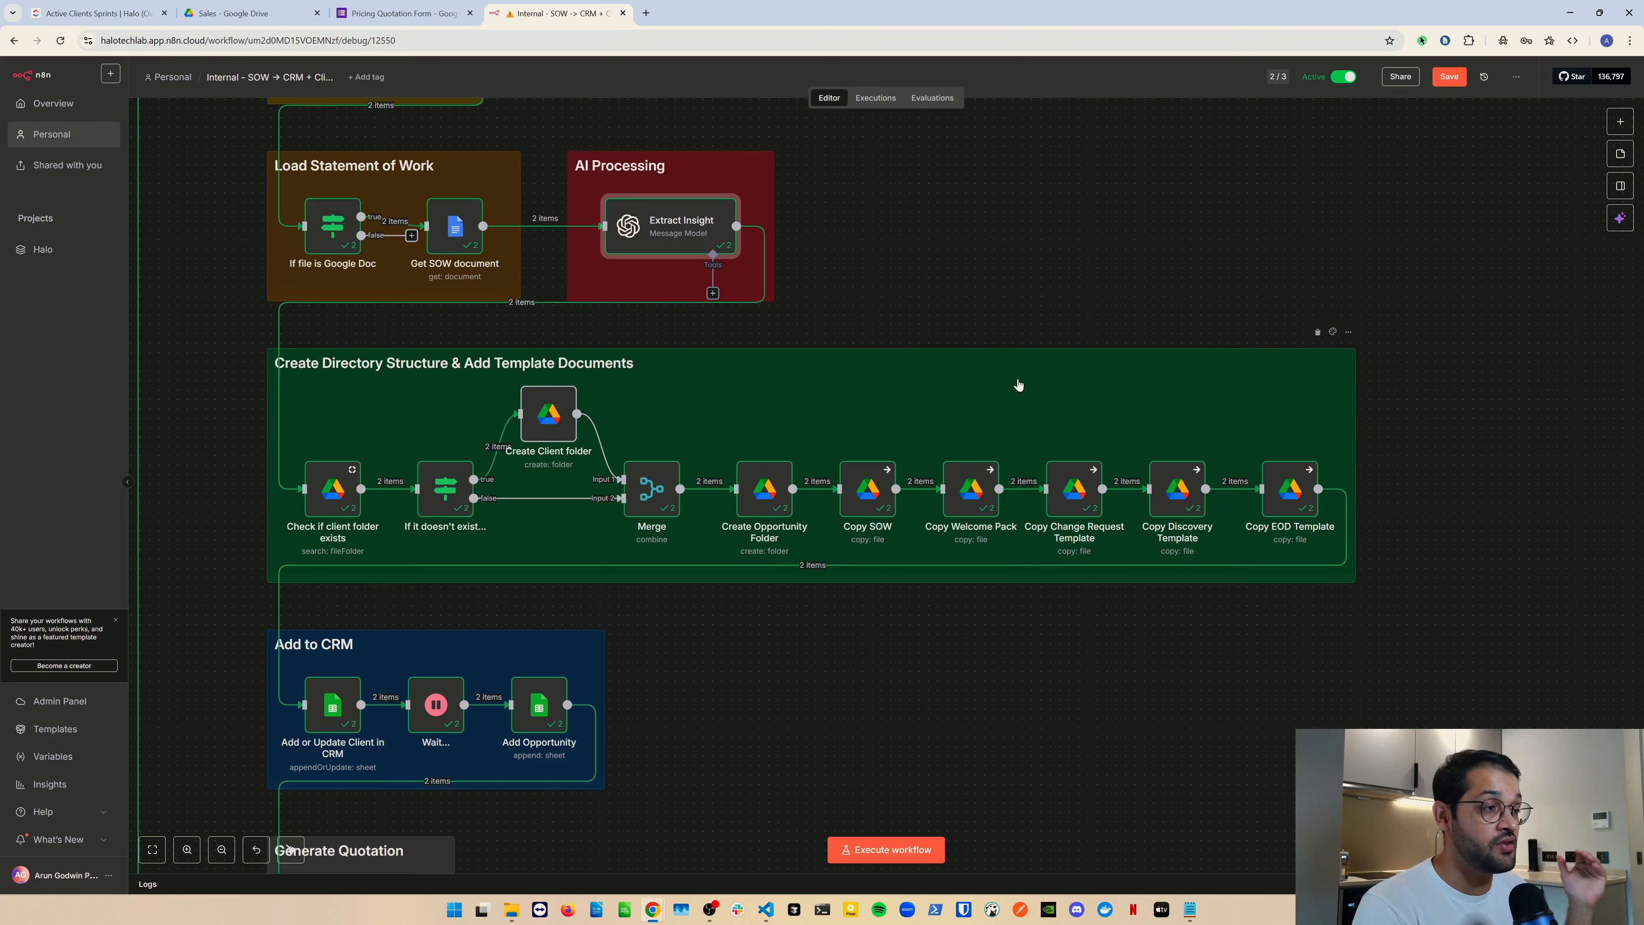
pyautogui.hscroll(-2, 473, 444)
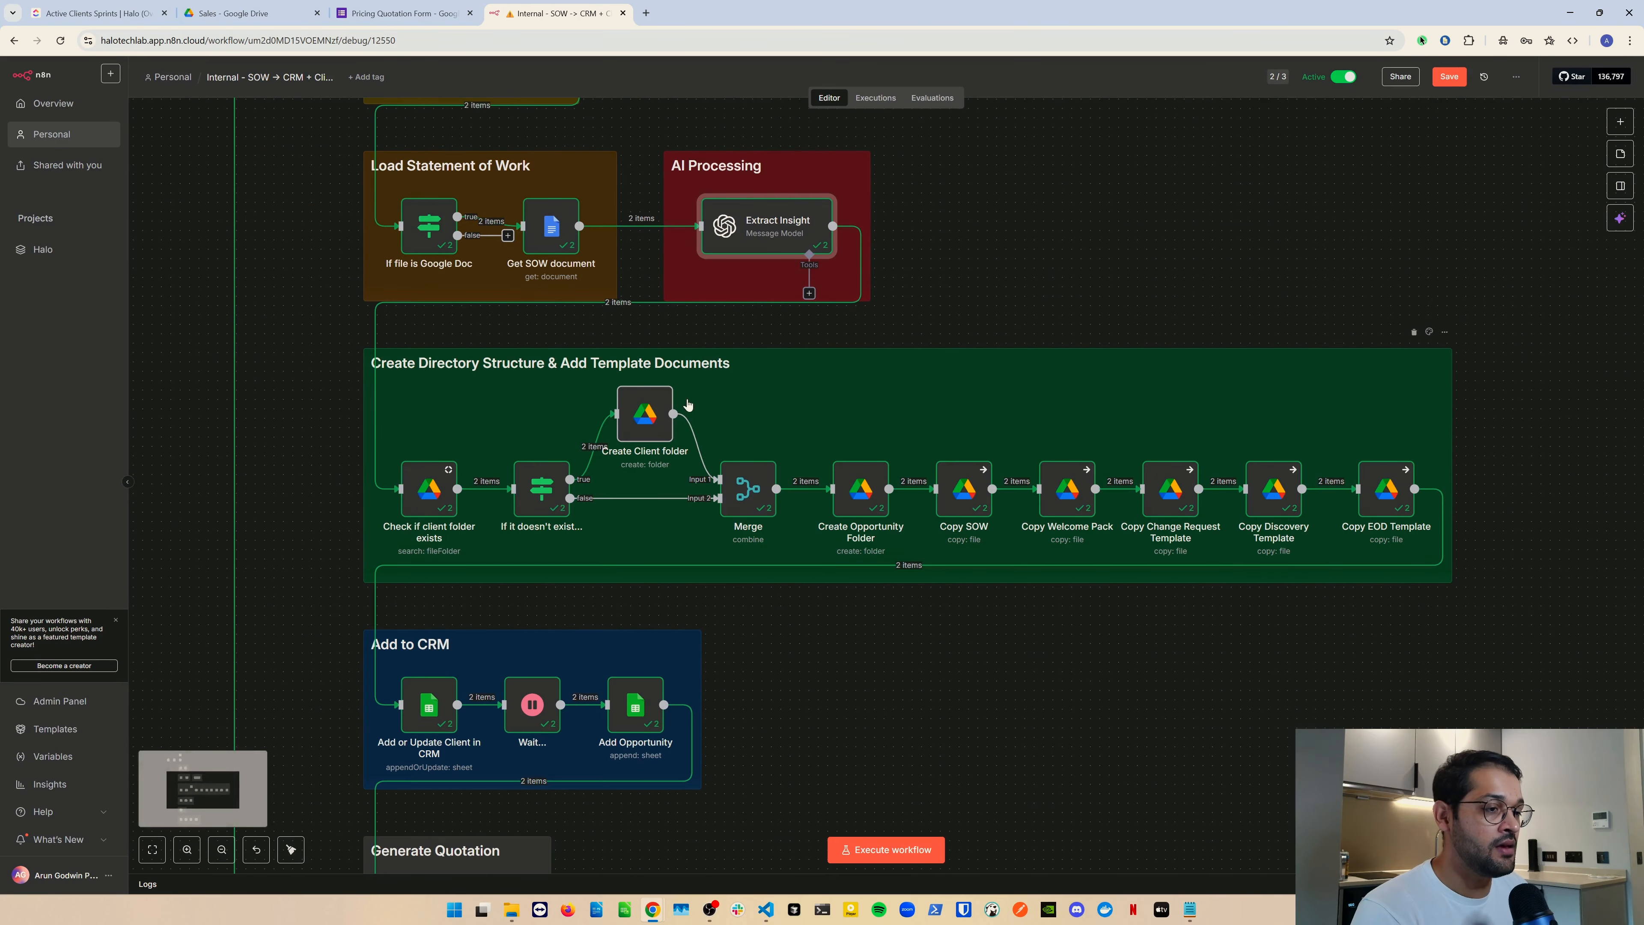
# - Examine the Add to CRM, Generate Quotation and Add Sprints to ClickUp sections of the workflow
pyautogui.scroll(-5, 472, 445)
pyautogui.scroll(1, 472, 445)
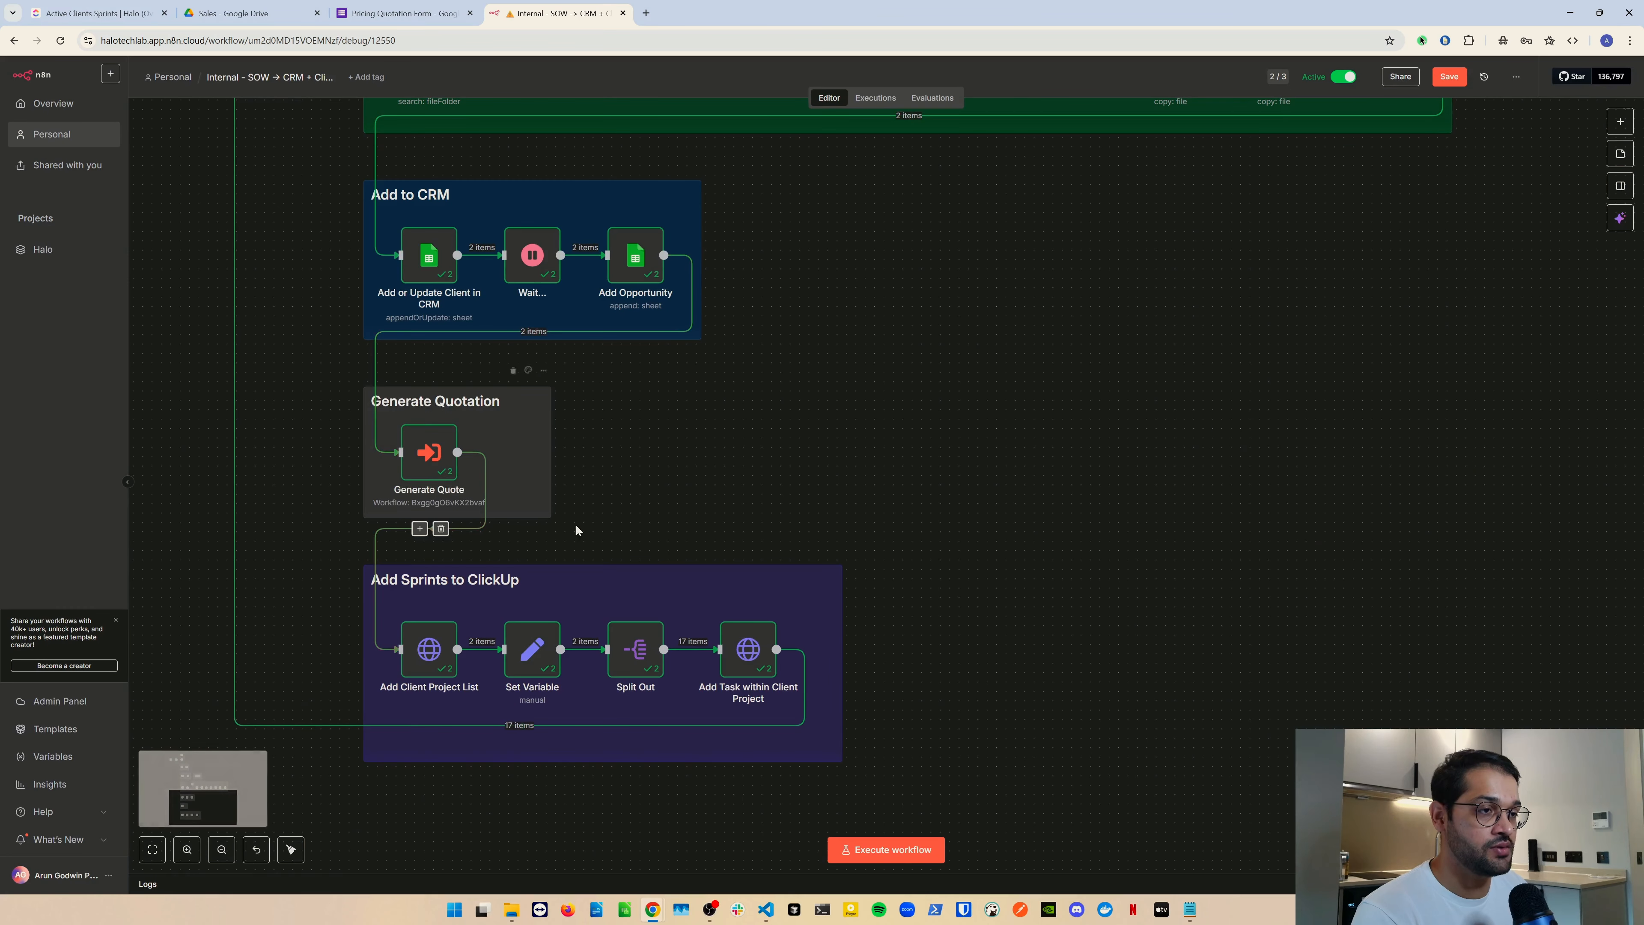
pyautogui.hscroll(-1, 568, 529)
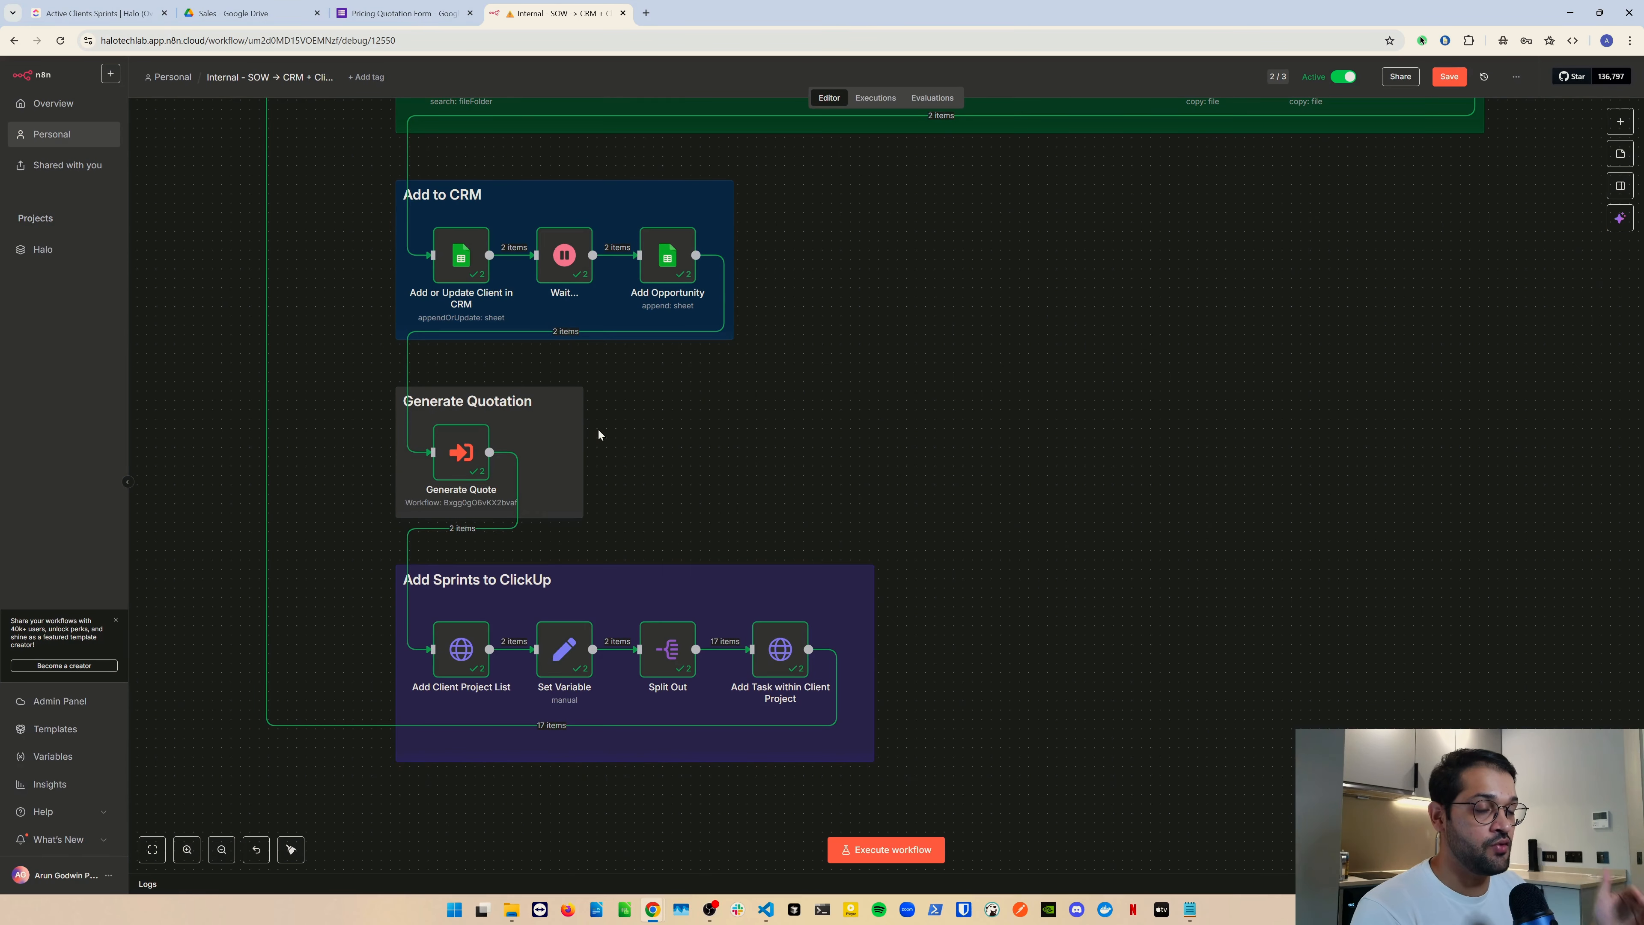
pyautogui.scroll(-5, 598, 430)
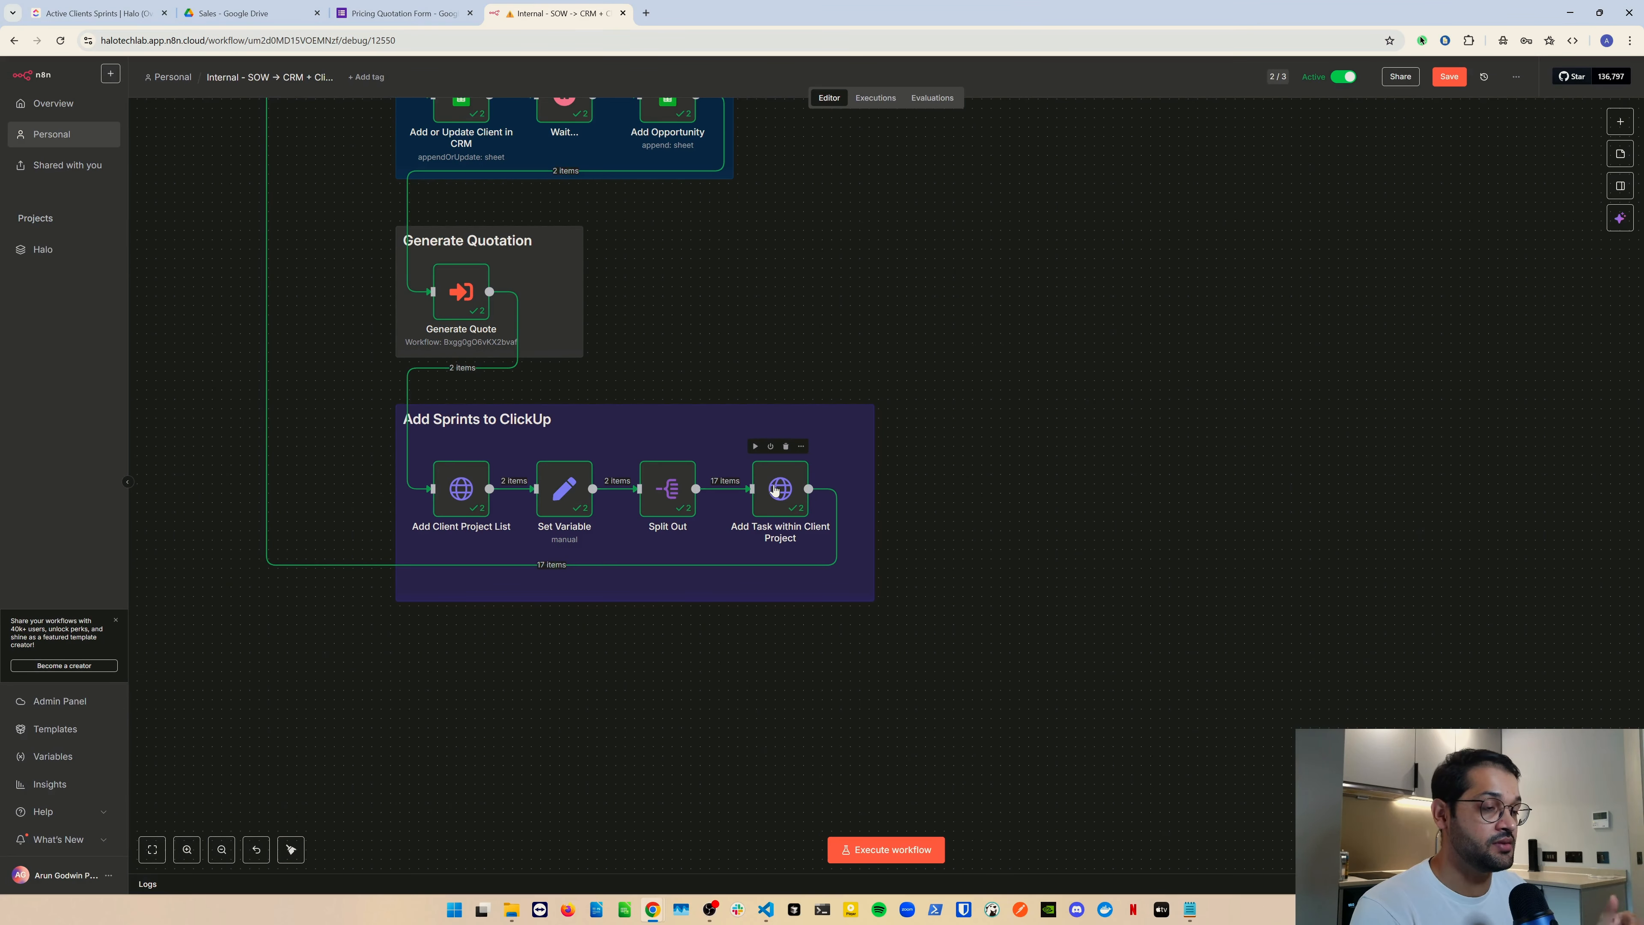
pyautogui.scroll(-2, 777, 340)
pyautogui.scroll(-2, 783, 356)
# - Return to the start of the workflow to view the SOW folder trigger, the file loop and the Initial Wait node
pyautogui.scroll(6, 790, 372)
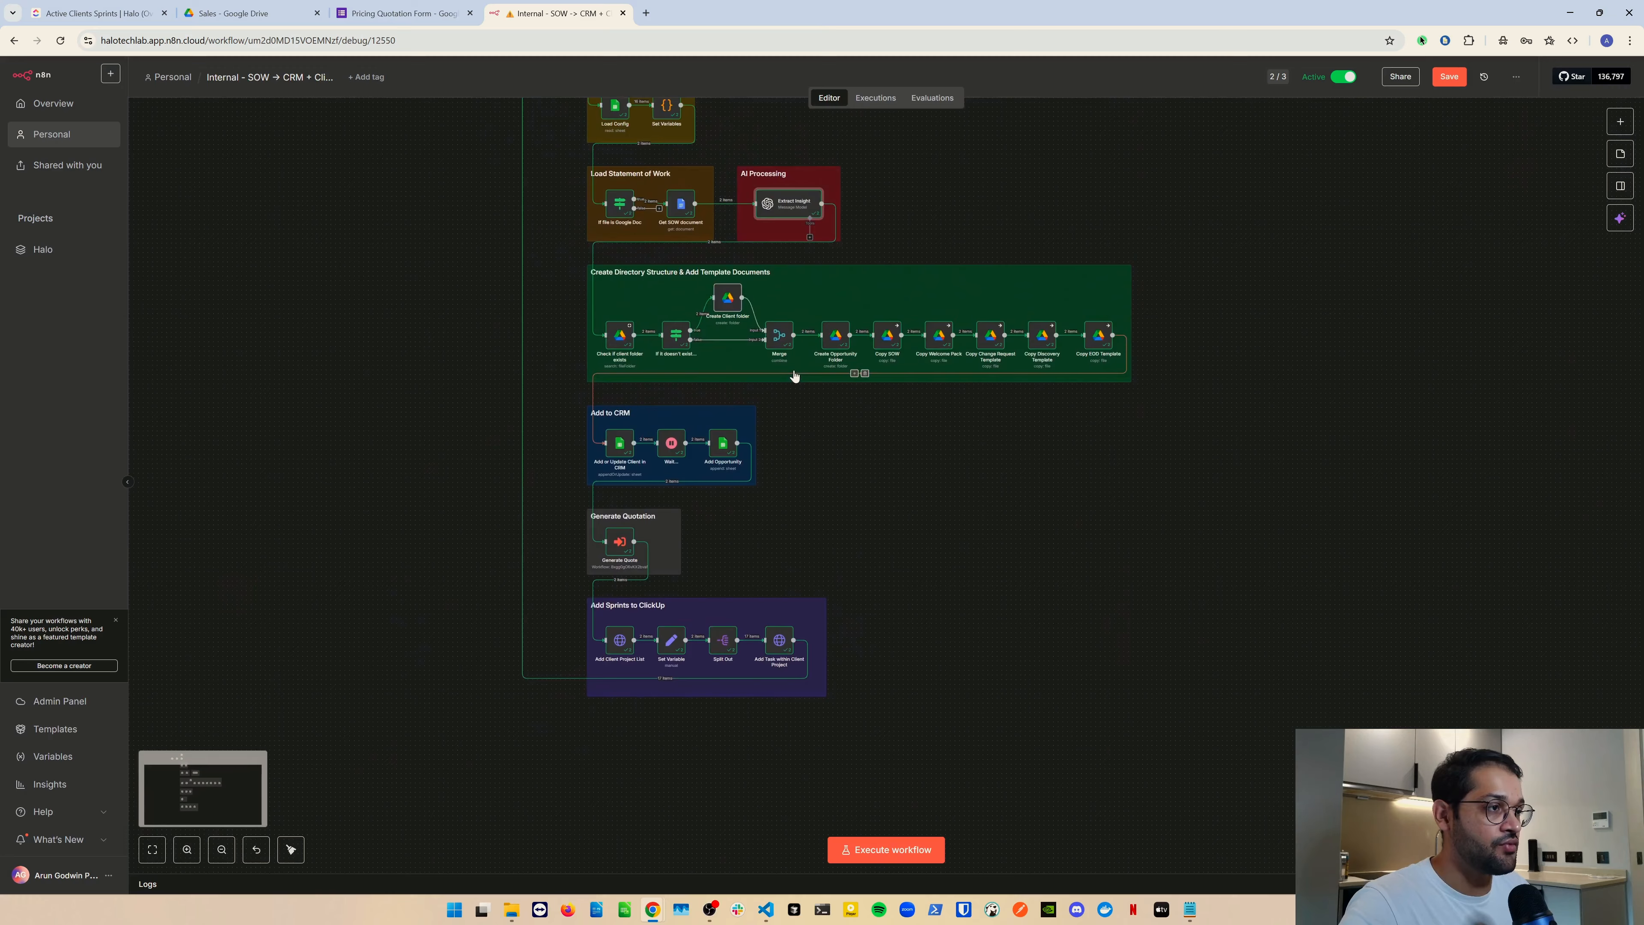
pyautogui.scroll(3, 635, 238)
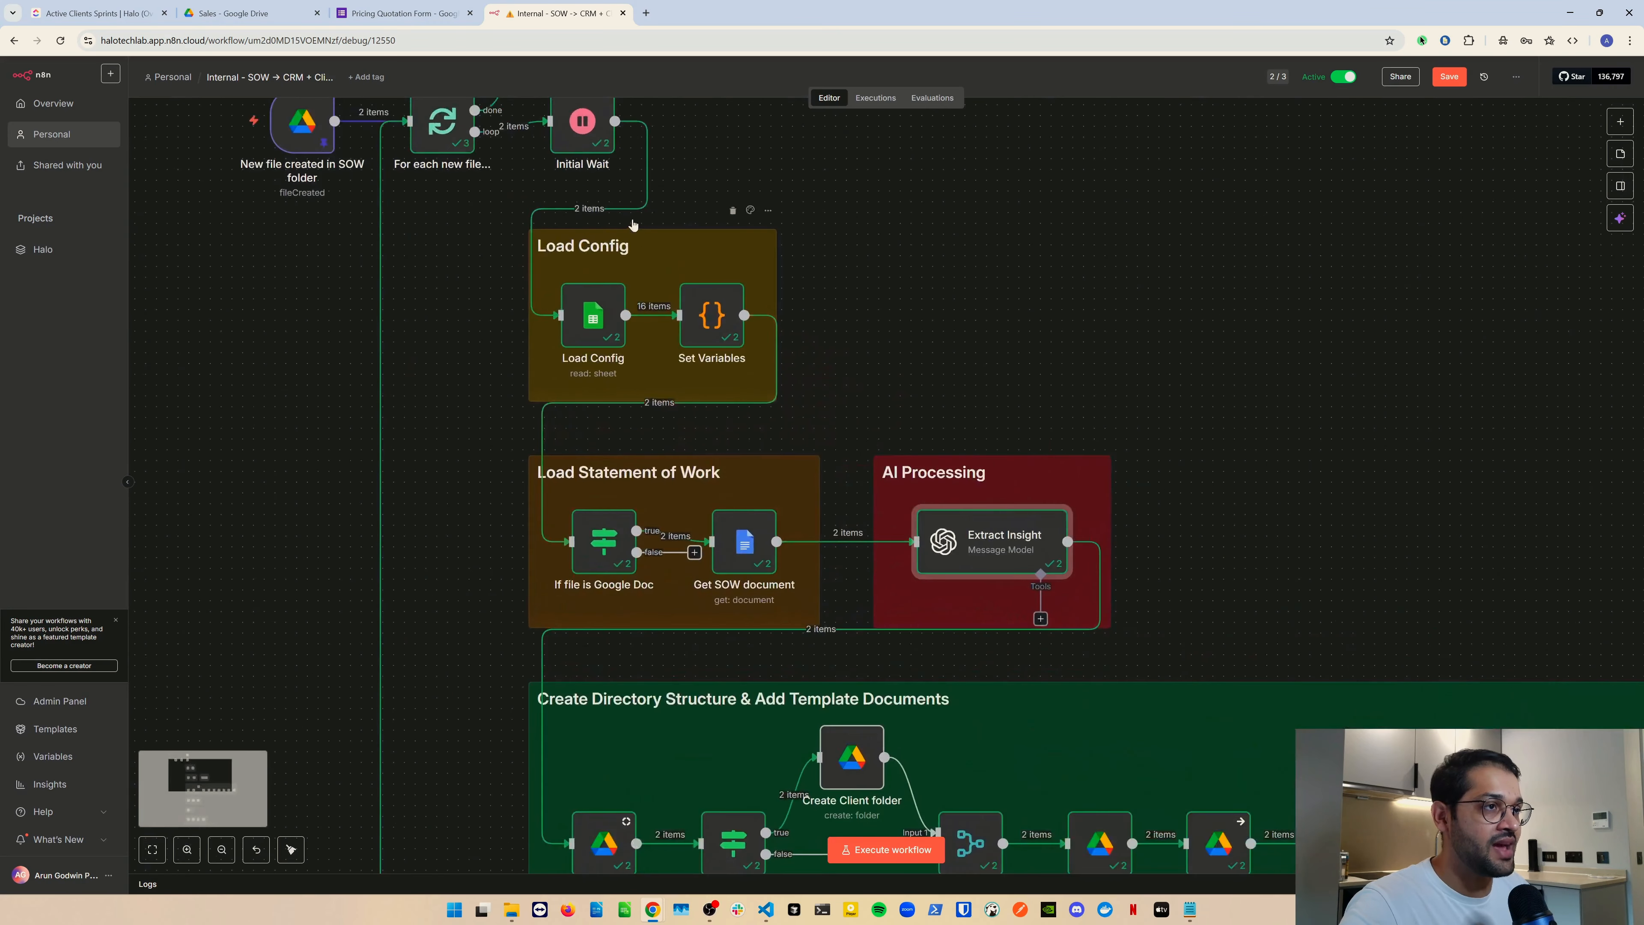
pyautogui.scroll(4, 641, 255)
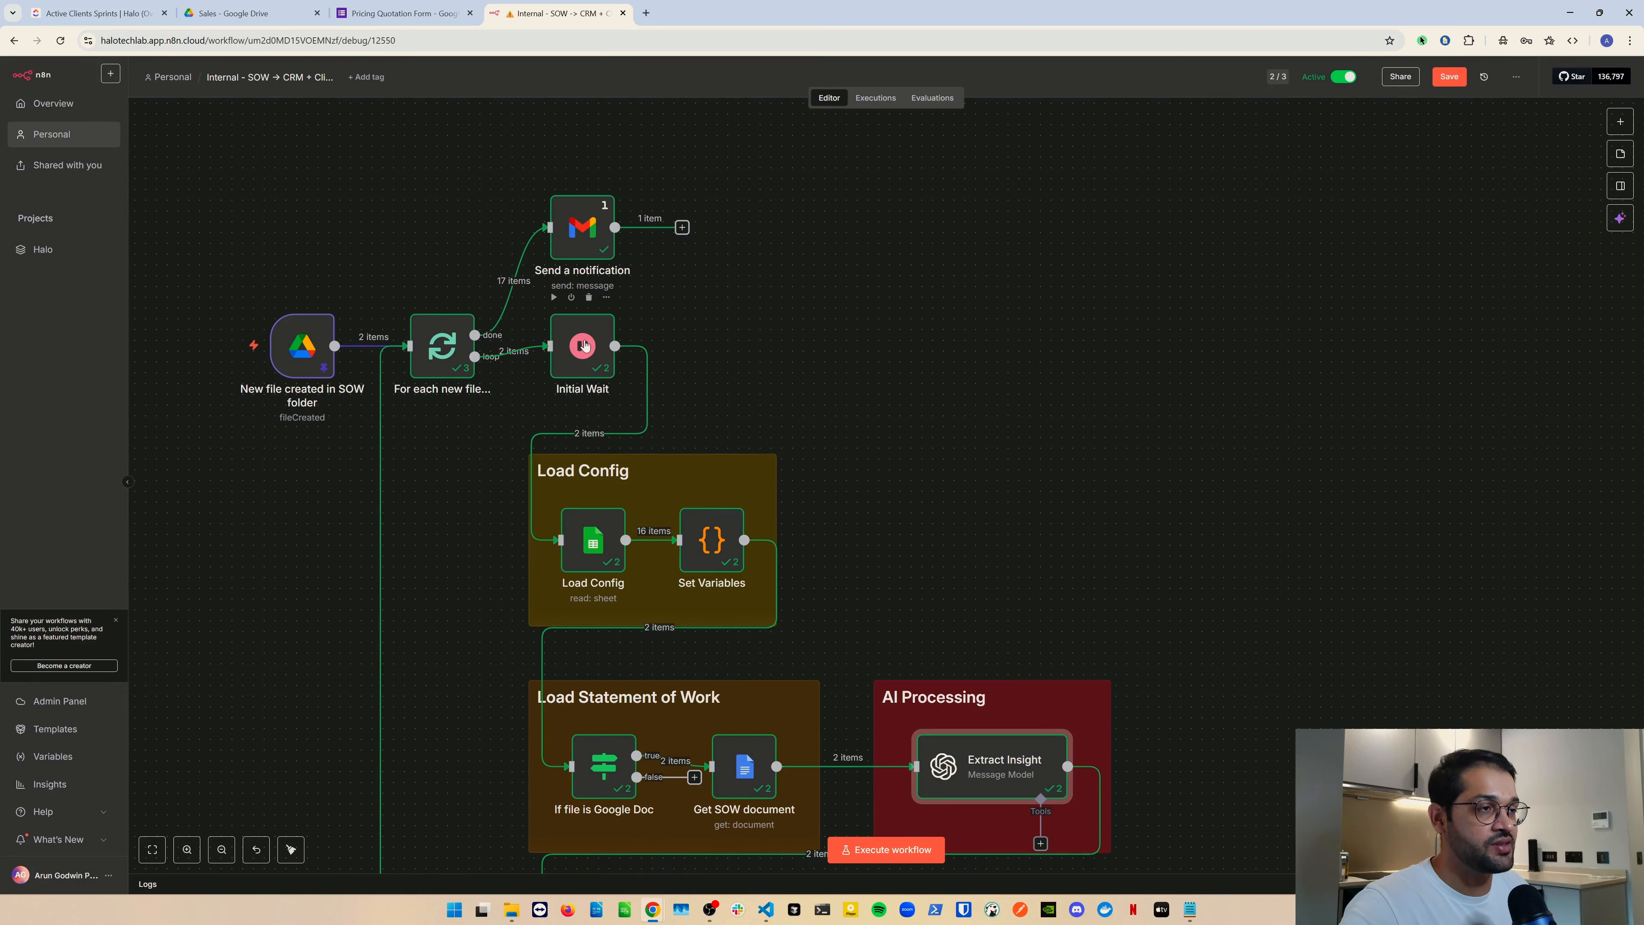
# - Save the workflow, then review its sections from the trigger to Generate Quotation and its list of executions
pyautogui.hotkey('ctrl', 's')
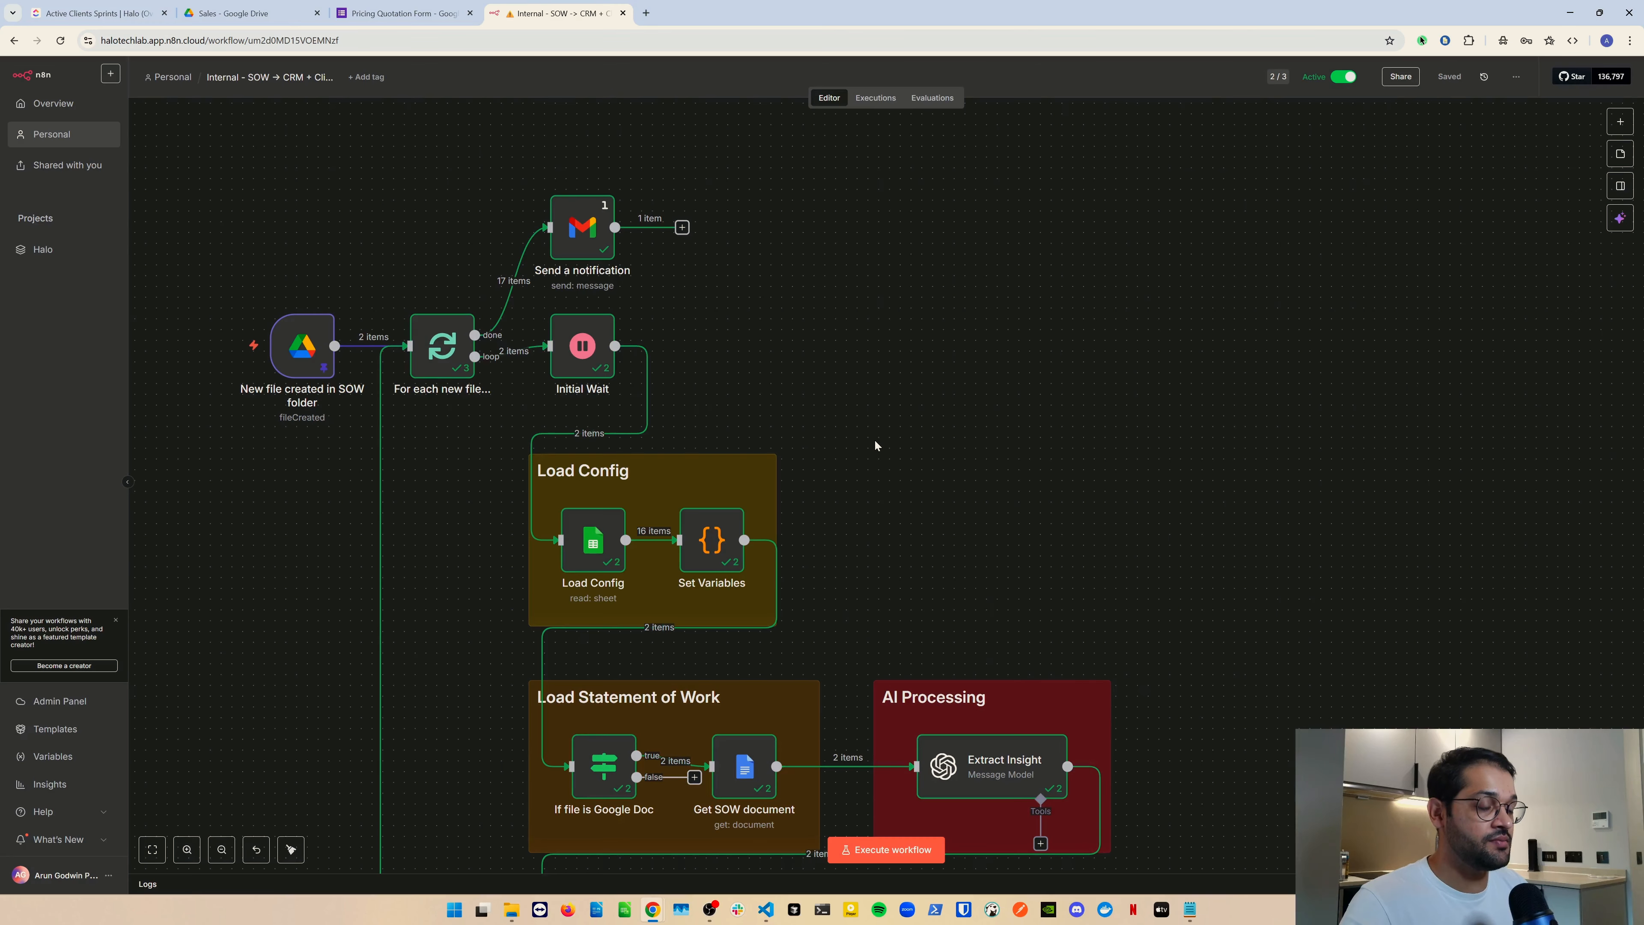
pyautogui.scroll(-8, 893, 440)
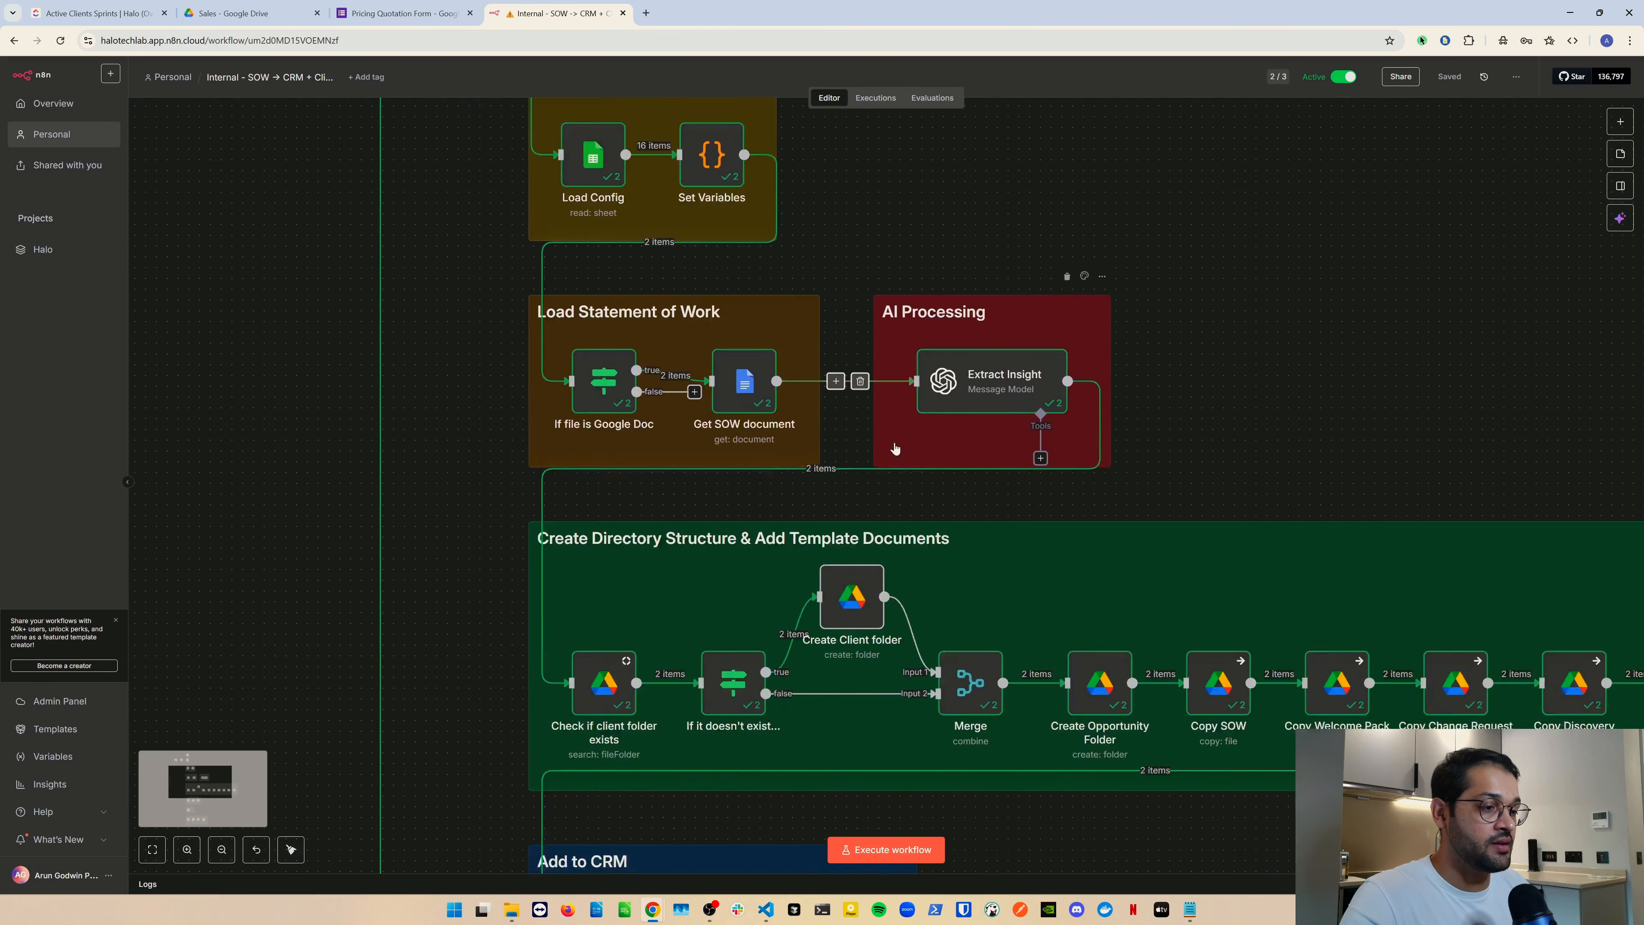
pyautogui.scroll(-5, 894, 442)
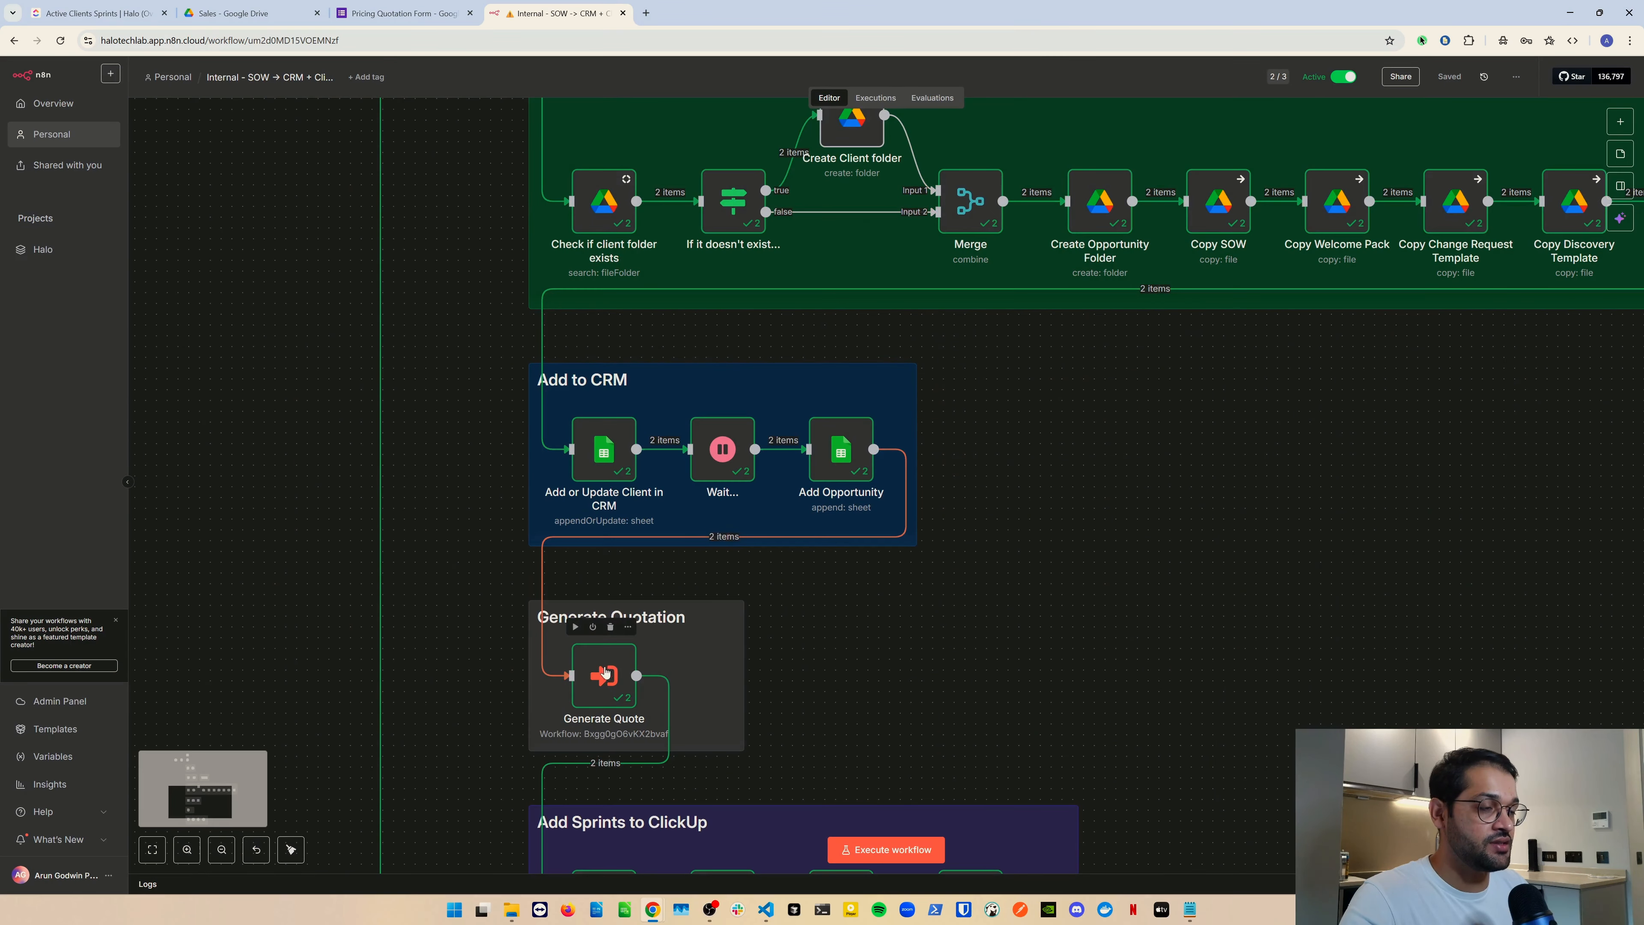
pyautogui.scroll(2, 845, 600)
pyautogui.scroll(9, 845, 600)
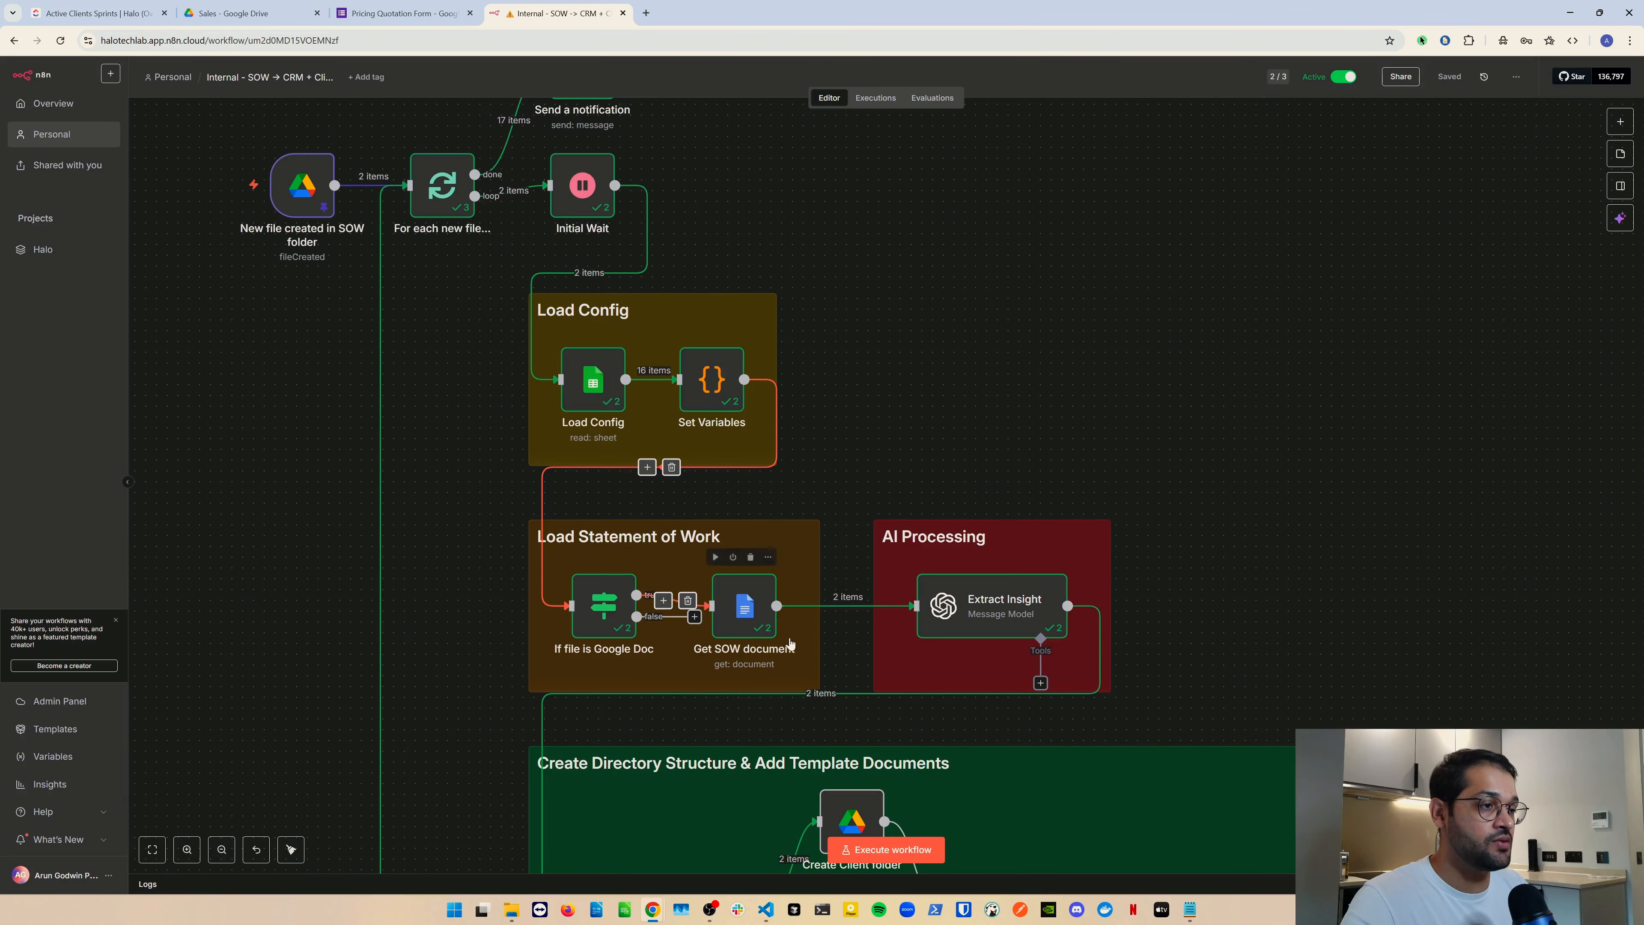
pyautogui.scroll(2, 766, 615)
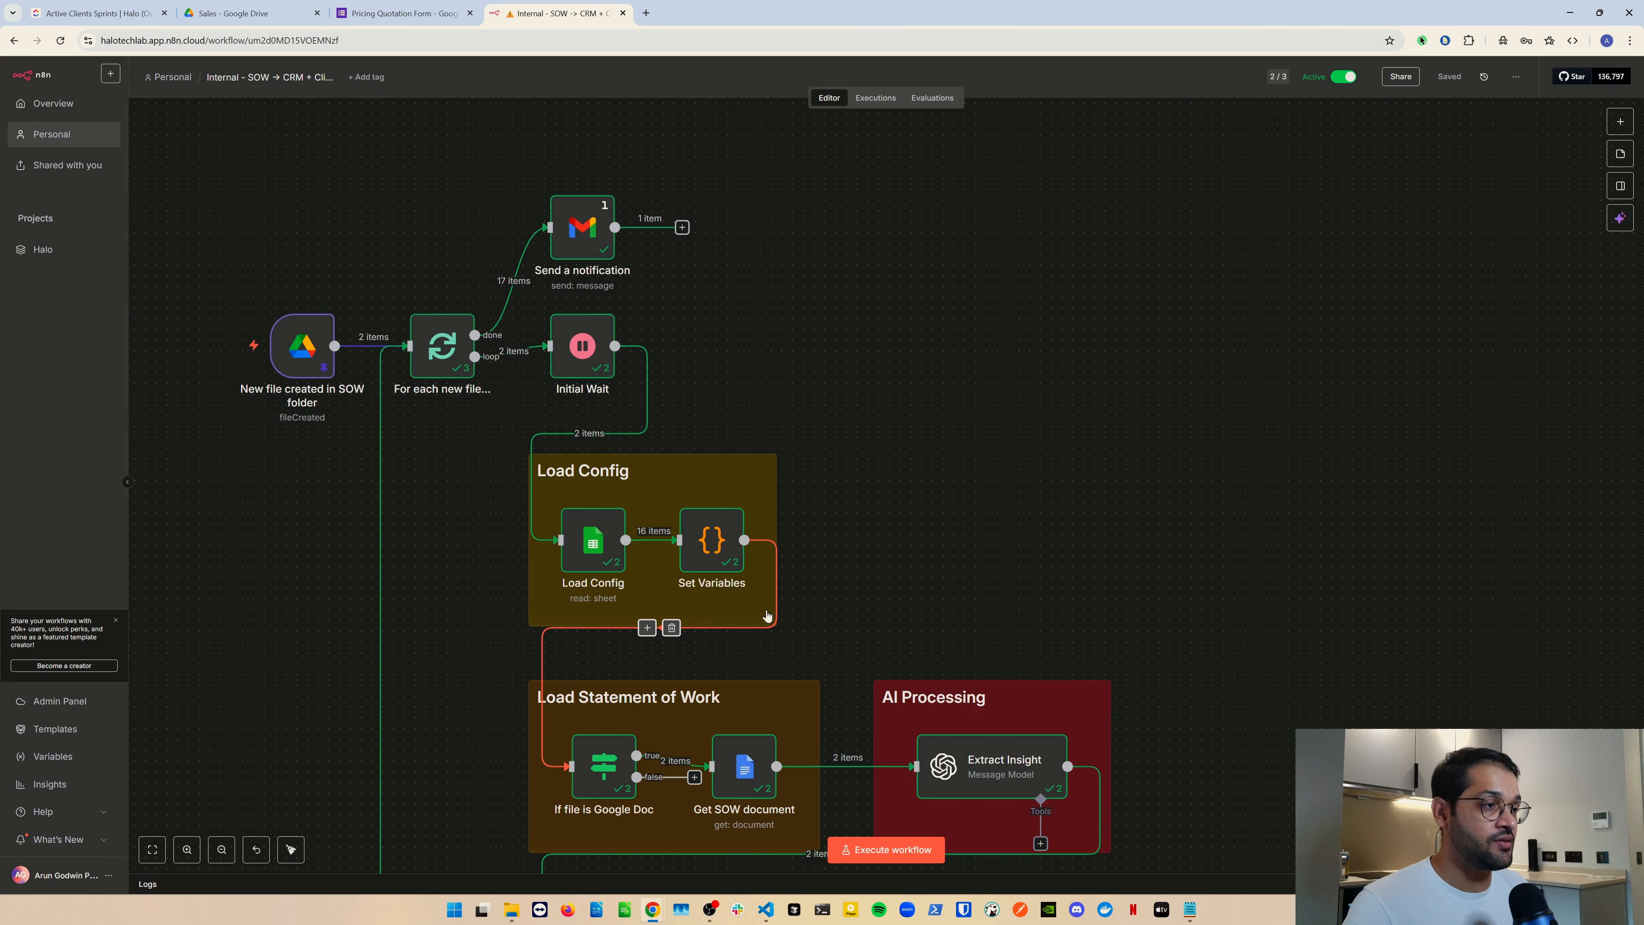
pyautogui.click(874, 99)
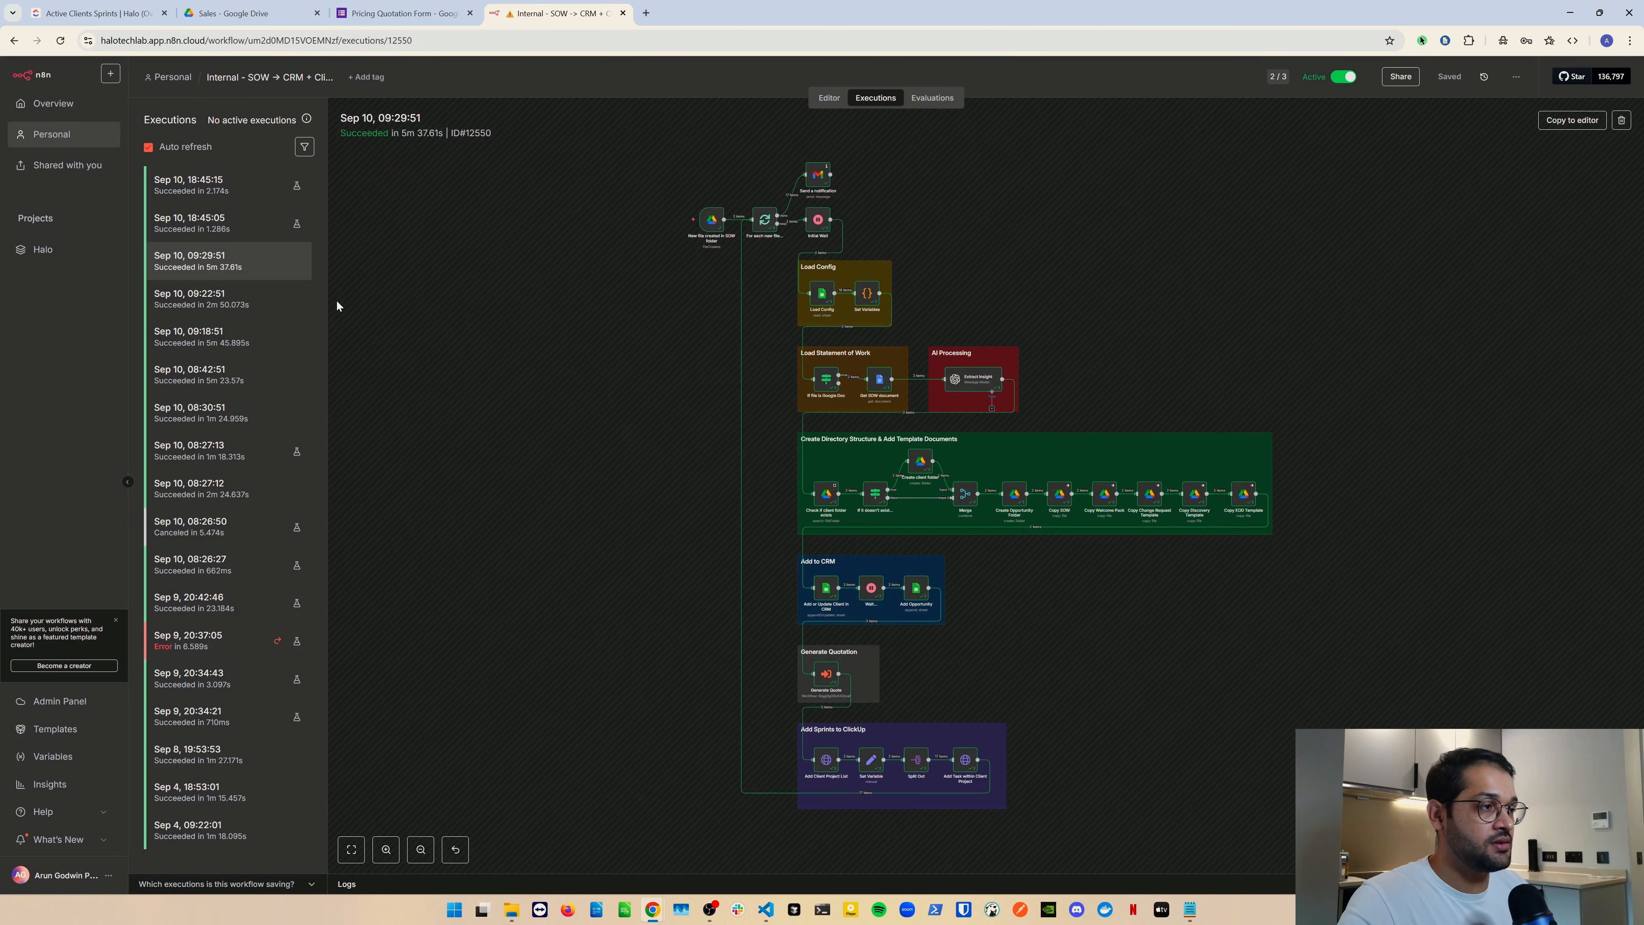
# - Copy the Pricing Quotation Form's responder link and open it in a new tab placed beside the form editor
pyautogui.click(440, 14)
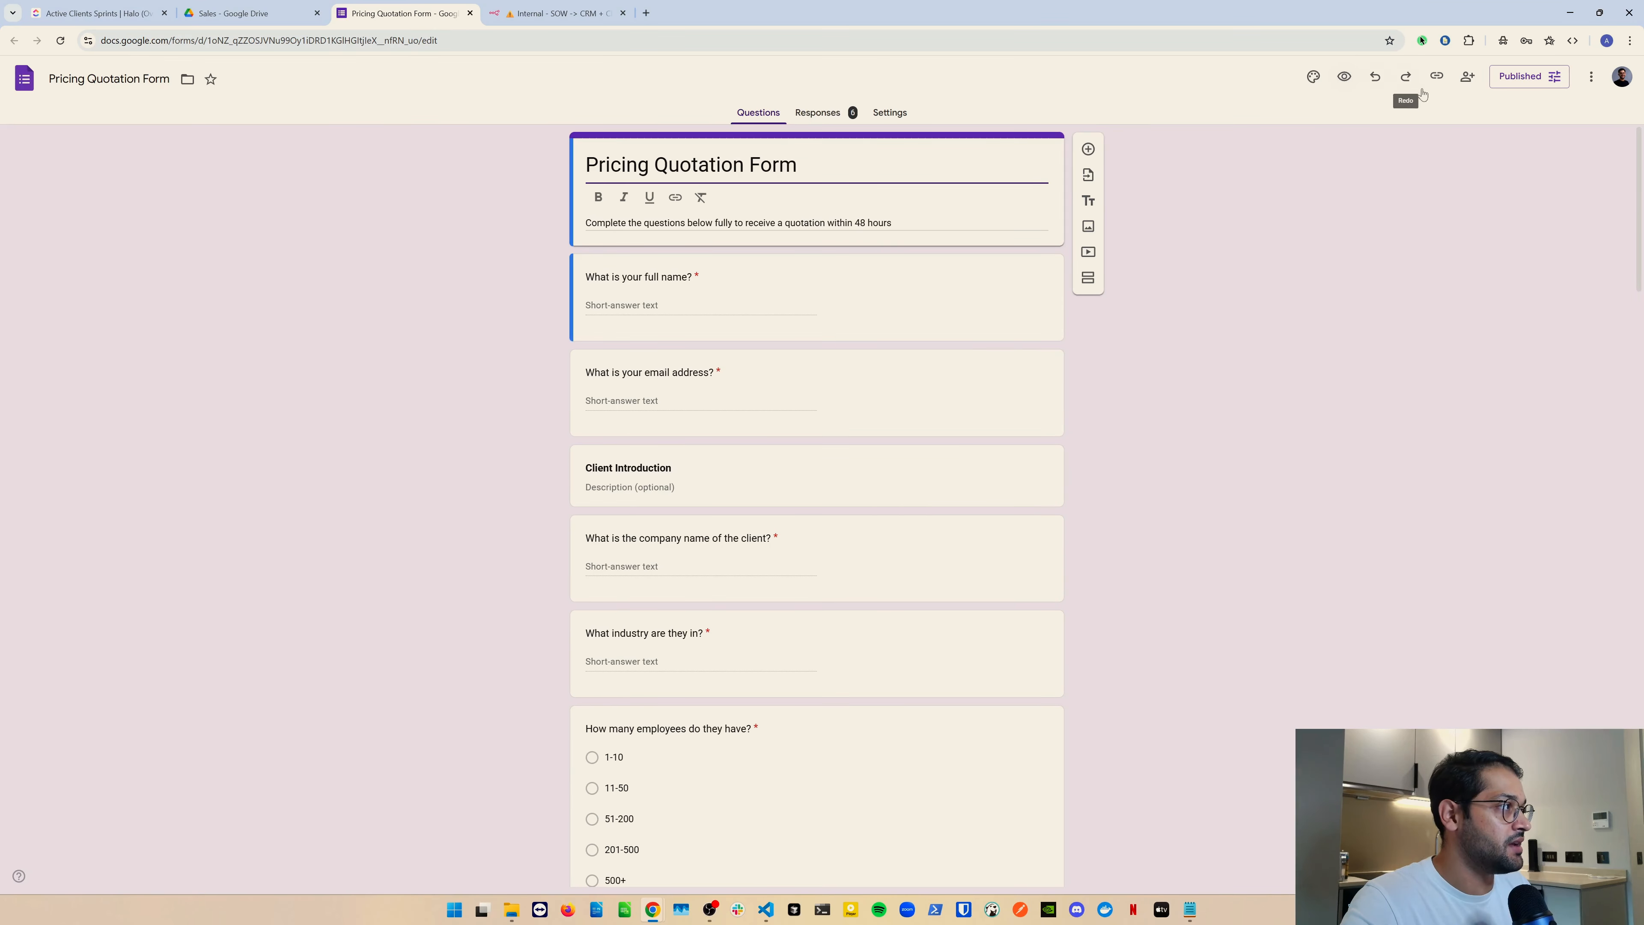
pyautogui.click(1436, 76)
pyautogui.click(1606, 158)
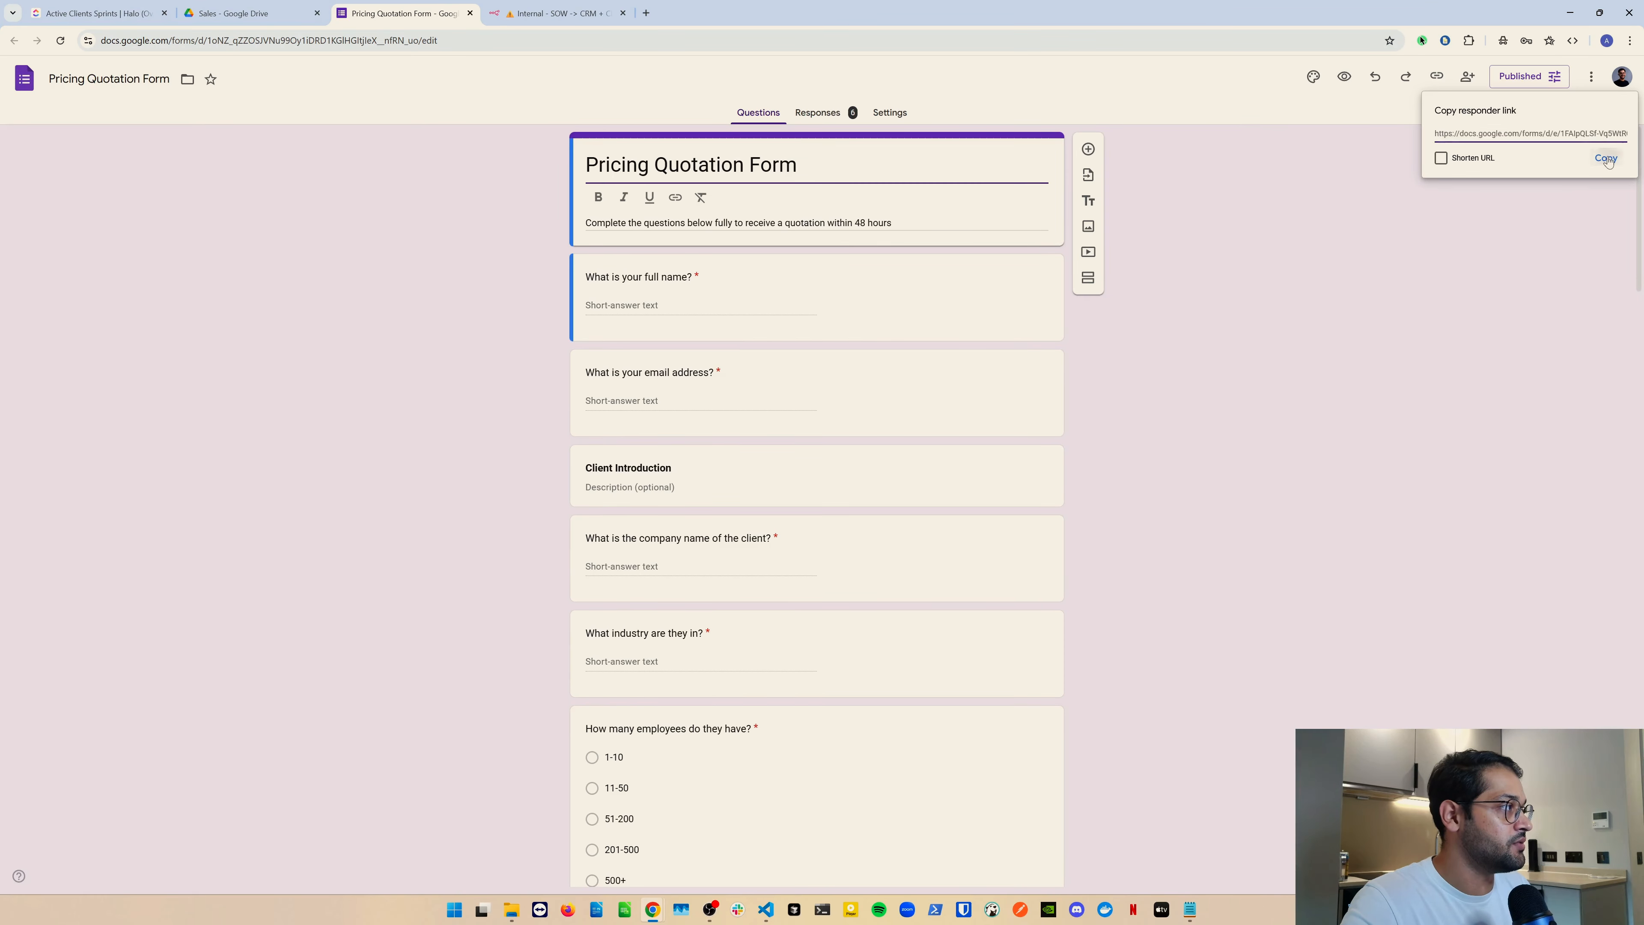
pyautogui.click(646, 13)
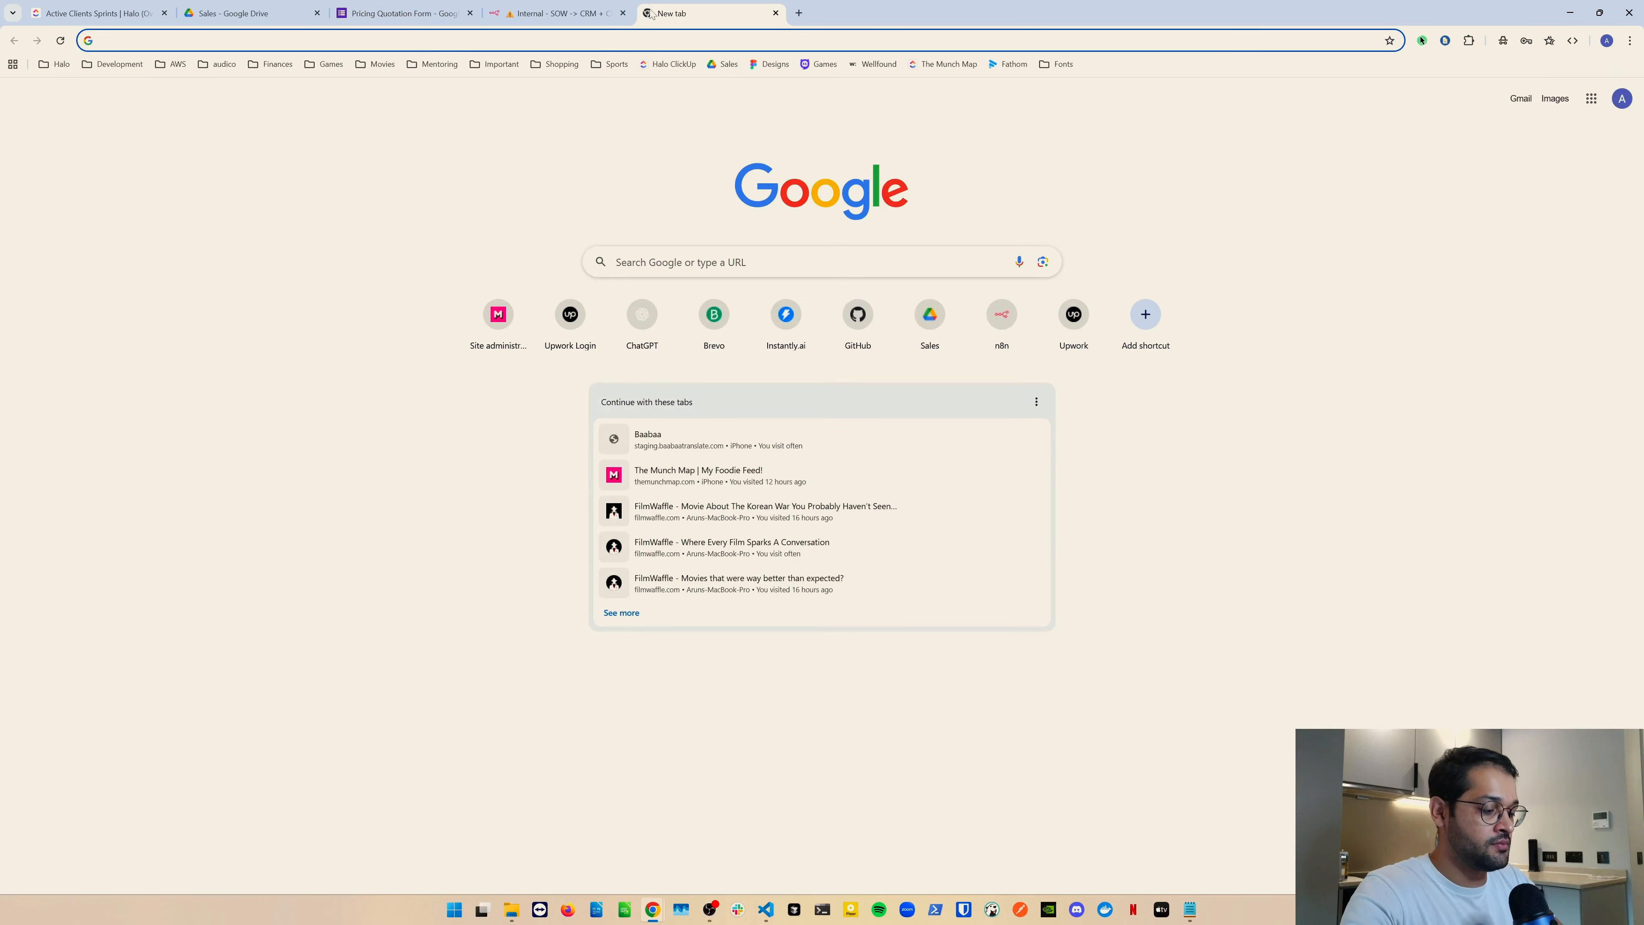
pyautogui.hotkey('ctrl', 'v')
pyautogui.press('Return')
pyautogui.moveTo(652, 14); pyautogui.dragTo(499, 13)
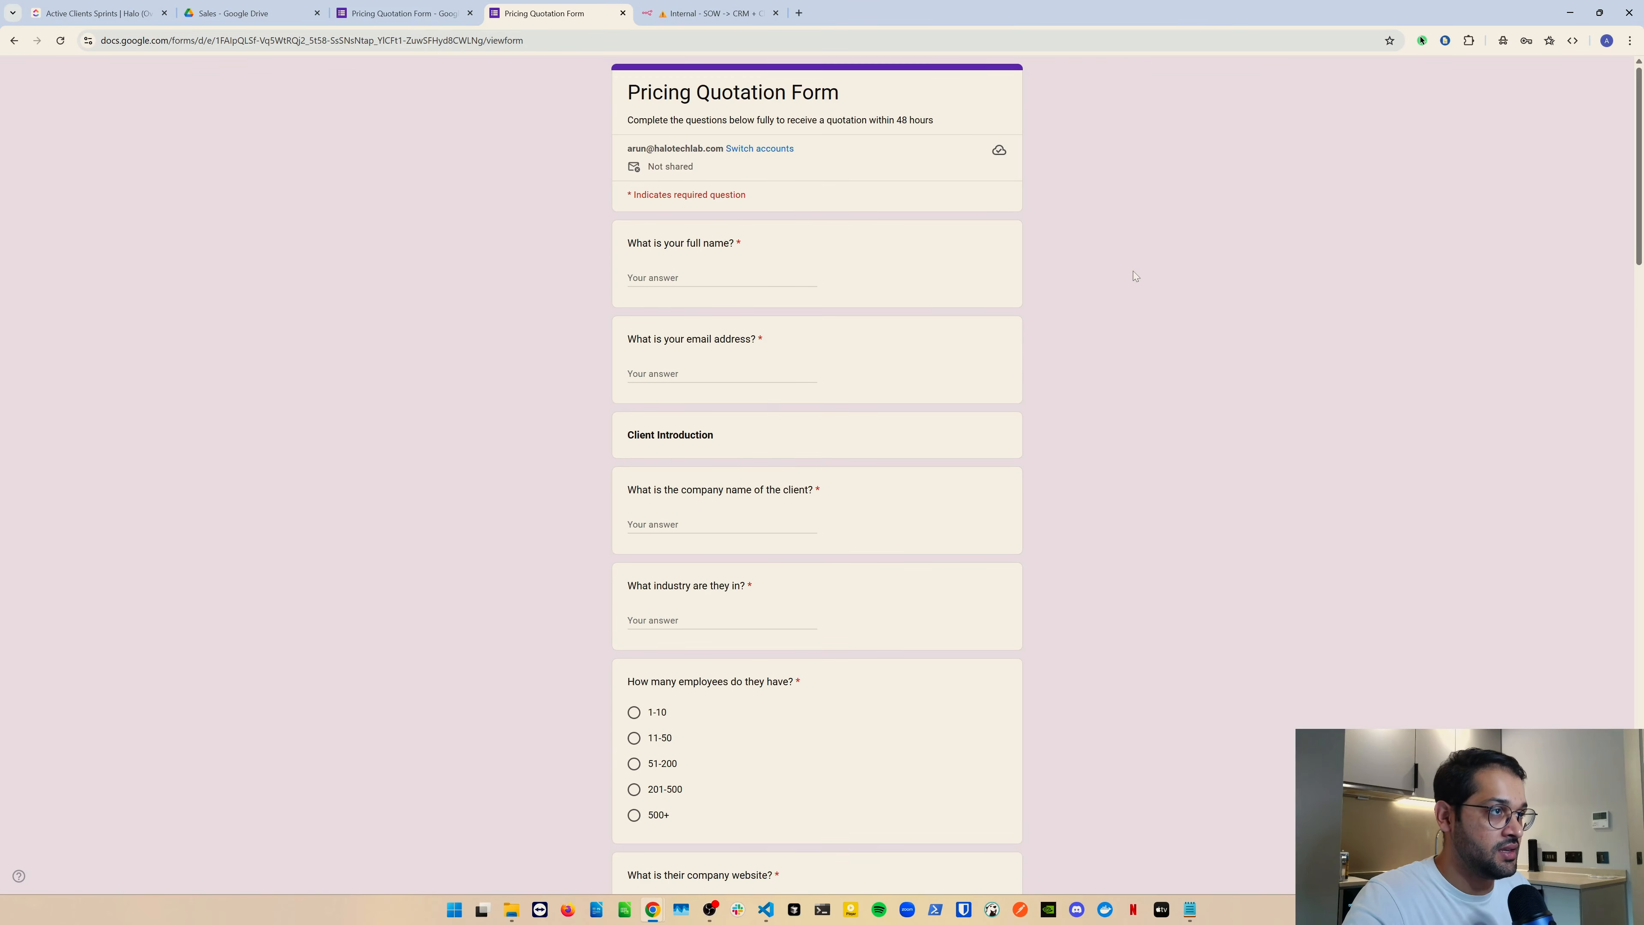
pyautogui.scroll(-20, 809, 311)
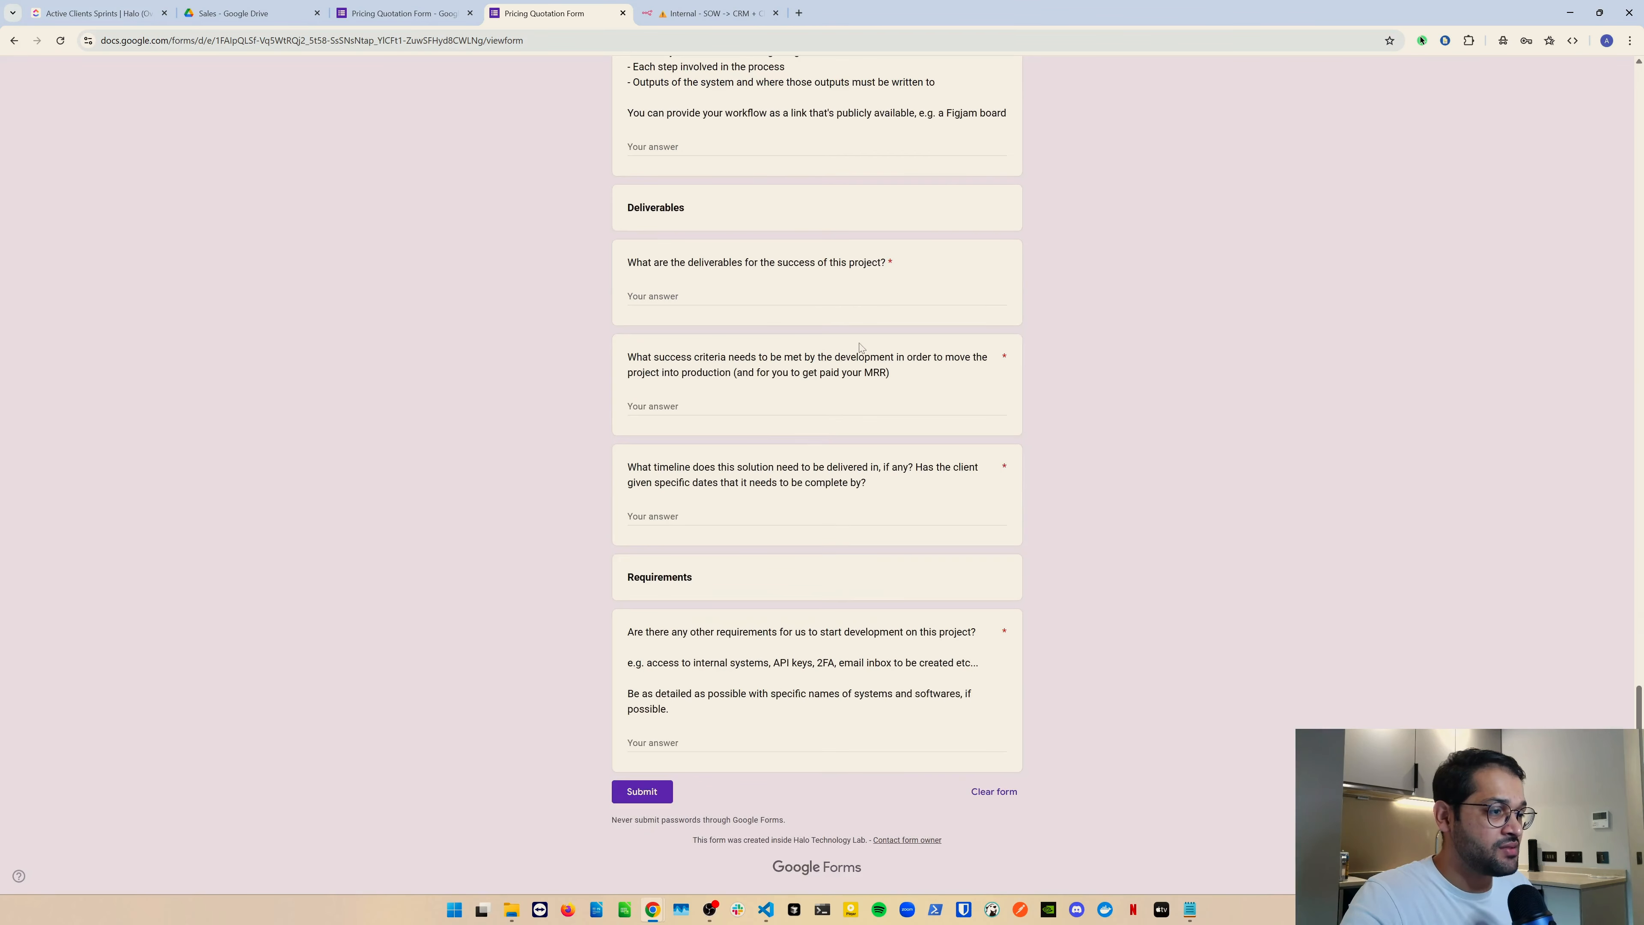
pyautogui.scroll(20, 859, 347)
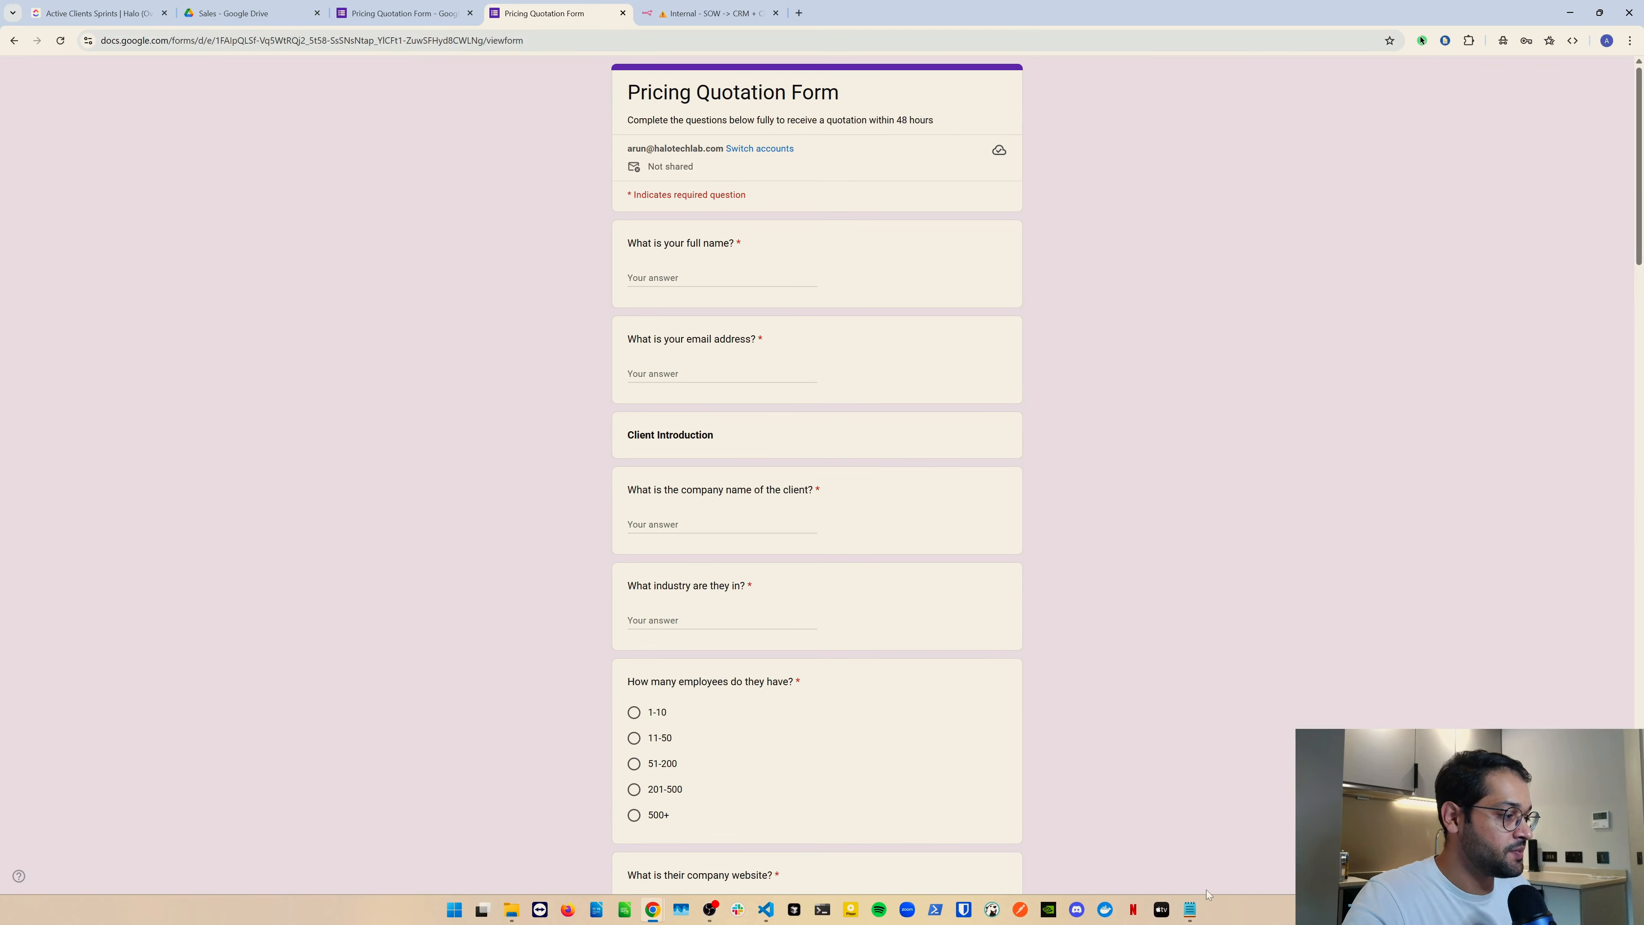
# - Copy the full name from Quote example answers.txt into the form's full name question
pyautogui.click(1190, 910)
pyautogui.moveTo(1214, 185); pyautogui.dragTo(1280, 180)
pyautogui.moveTo(1005, 216); pyautogui.dragTo(1052, 216)
pyautogui.hotkey('alt', 'Tab')
pyautogui.hotkey('ctrl', 'v')
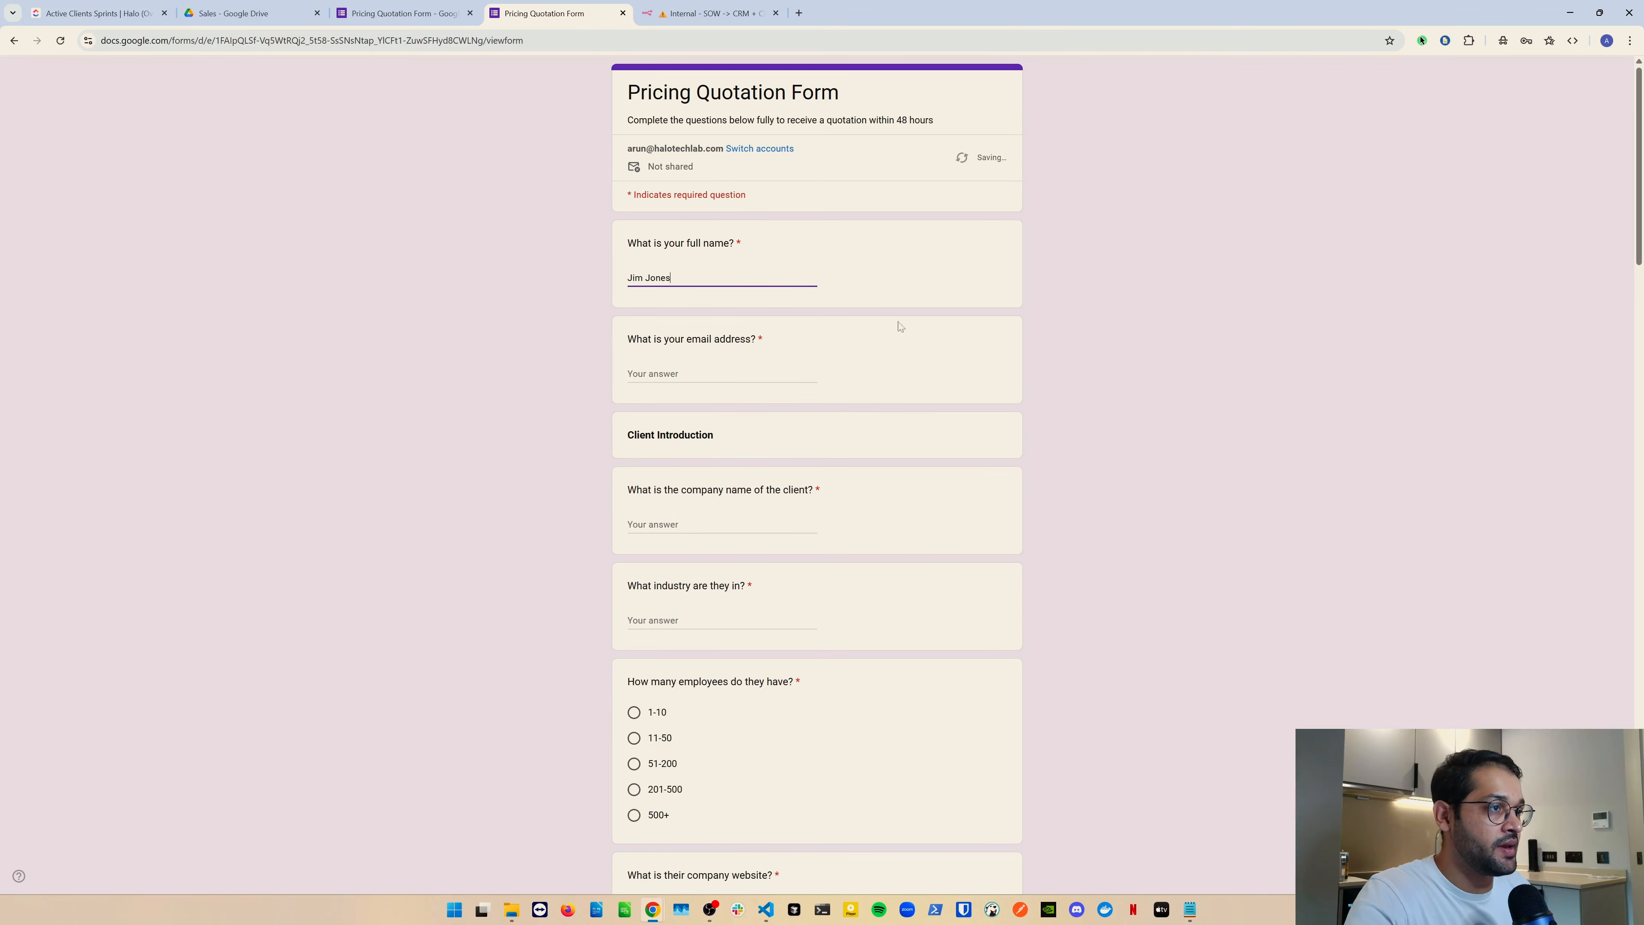
# - Arrange the notes beside the form and fill in the email, company Jones & Sons Ltd, industry and 11-50 employees
pyautogui.hotkey('alt', 'Tab')
pyautogui.press('super+Right')
pyautogui.hotkey('ctrl', 'v')
pyautogui.moveTo(848, 107); pyautogui.dragTo(930, 107)
pyautogui.hotkey('ctrl', 'v')
pyautogui.click(223, 737)
# - Copy the project context answers from the notes into the form, up to the technical resources and IT team questions
pyautogui.tripleClick(869, 268)
pyautogui.hotkey('ctrl', 'v')
pyautogui.tripleClick(1036, 396)
pyautogui.hotkey('ctrl', 'v')
pyautogui.hotkey('ctrl', 'v')
pyautogui.moveTo(833, 449); pyautogui.dragTo(1419, 471)
pyautogui.hotkey('ctrl', 'v')
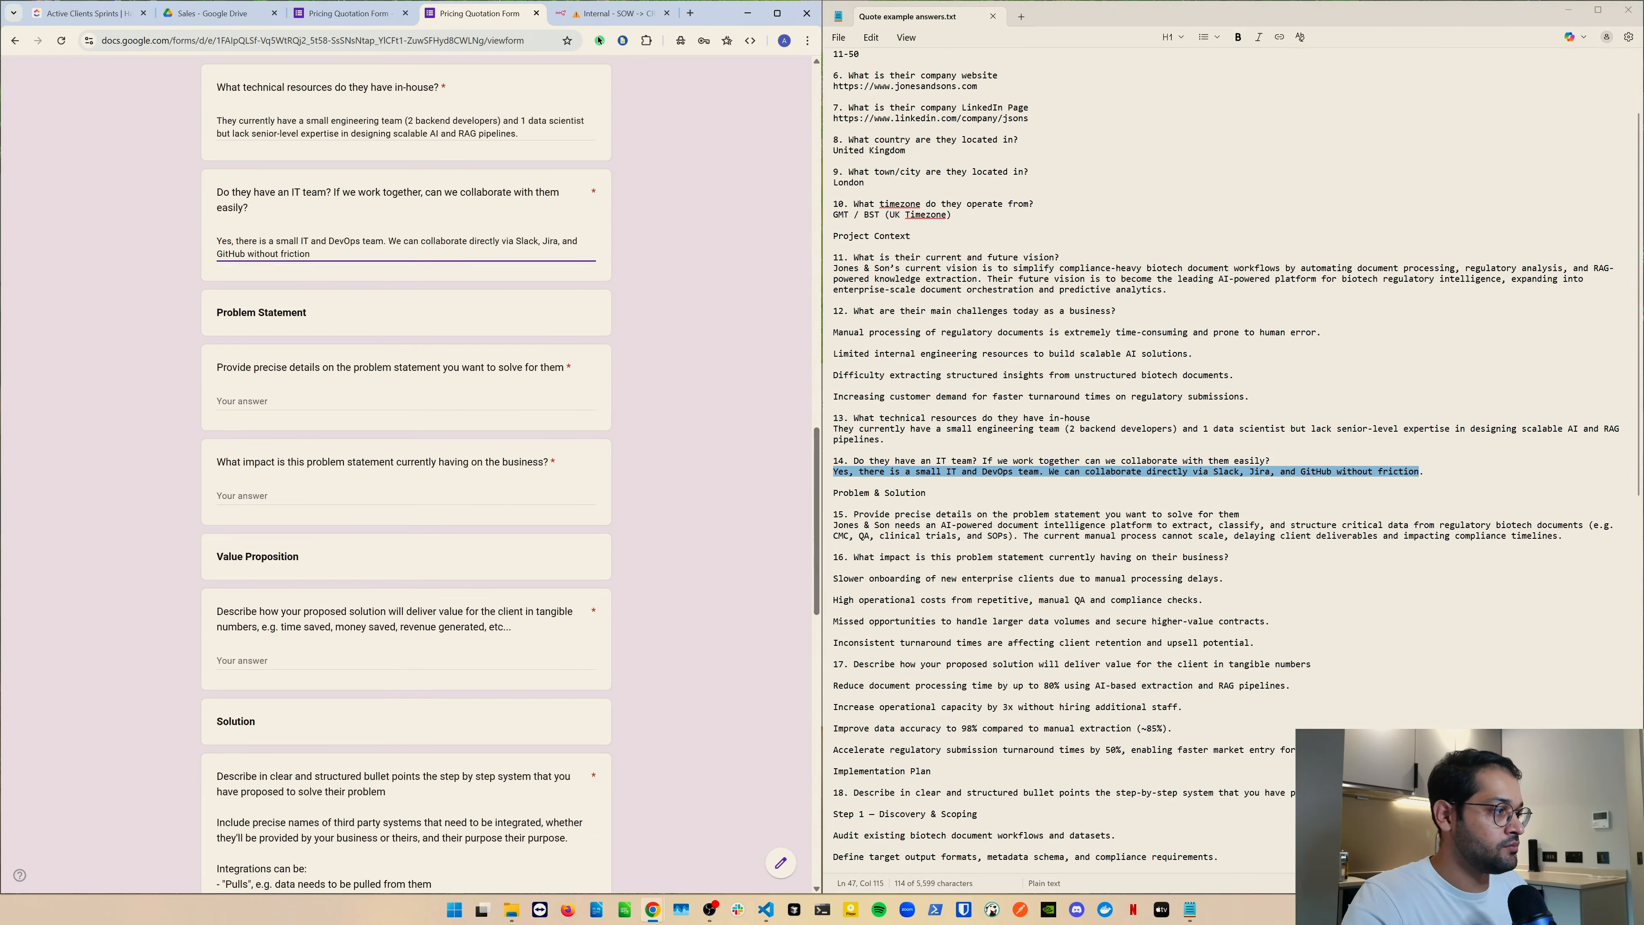
# - Fill in the problem statement, business impact, value proposition, solution and deliverables questions with the answers from the notes
pyautogui.hotkey('ctrl', 'v')
pyautogui.moveTo(833, 578); pyautogui.dragTo(1254, 643)
pyautogui.click(275, 545)
pyautogui.hotkey('ctrl', 'v')
pyautogui.moveTo(833, 435); pyautogui.dragTo(1418, 500)
pyautogui.hotkey('ctrl', 'v')
pyautogui.moveTo(833, 561); pyautogui.dragTo(1137, 561)
# - Fill in the success criteria, delivery timeline and other requirements from the notes, and restore the form to full screen
pyautogui.moveTo(833, 621); pyautogui.dragTo(1177, 706)
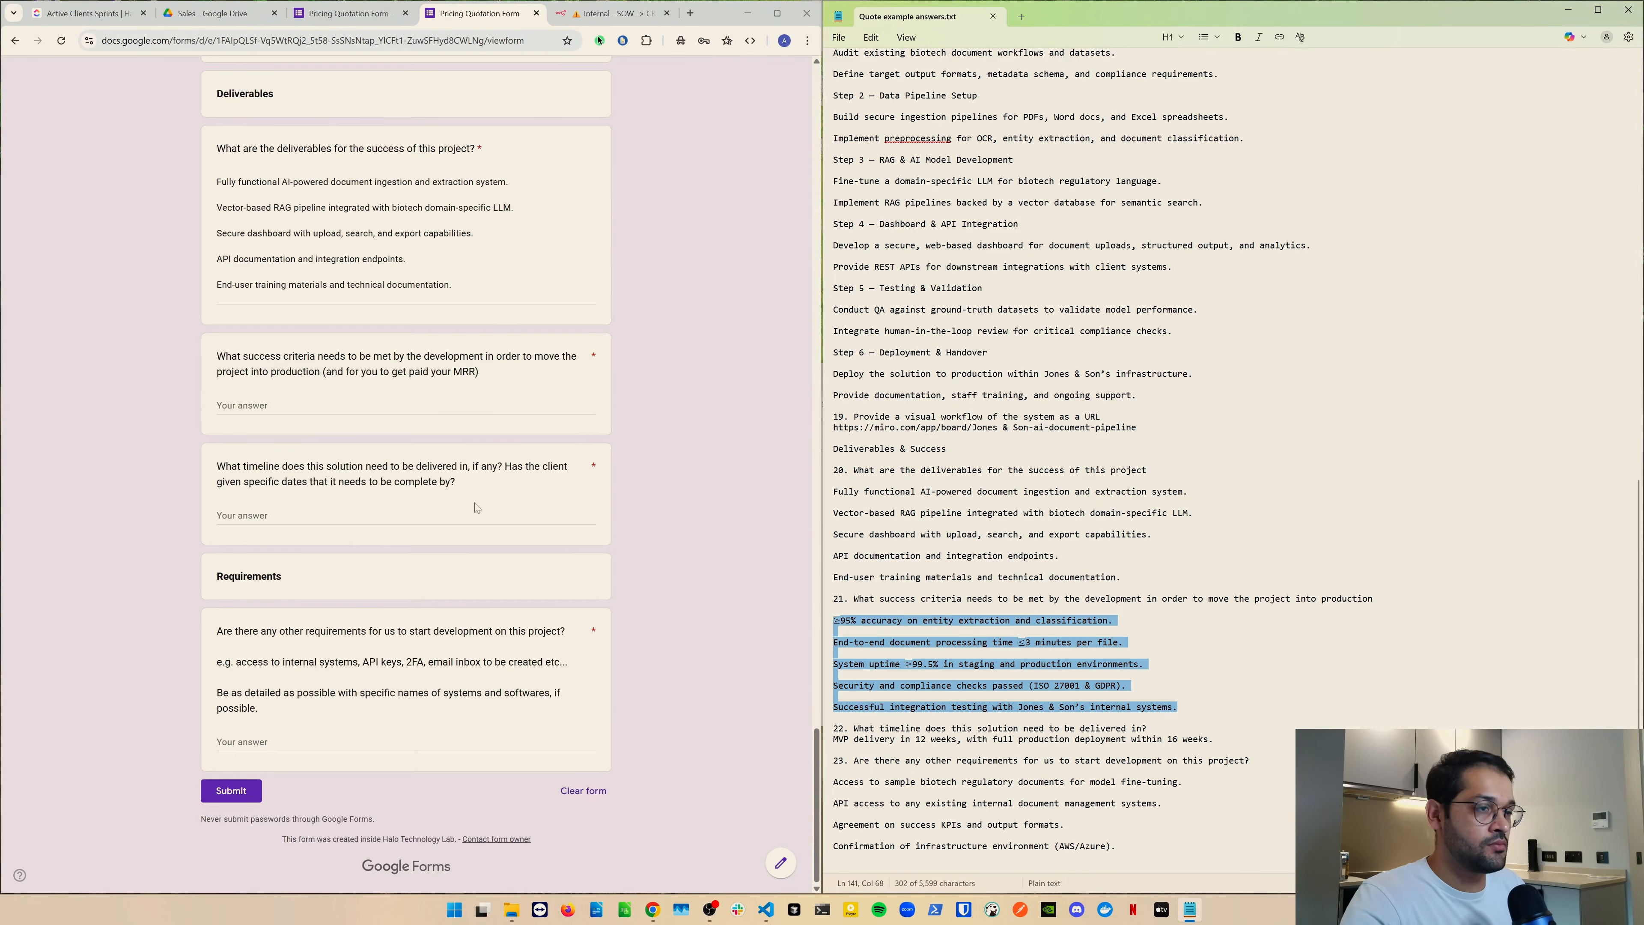
pyautogui.moveTo(838, 782); pyautogui.dragTo(1116, 846)
pyautogui.hotkey('ctrl', 'v')
pyautogui.press('super+Up')
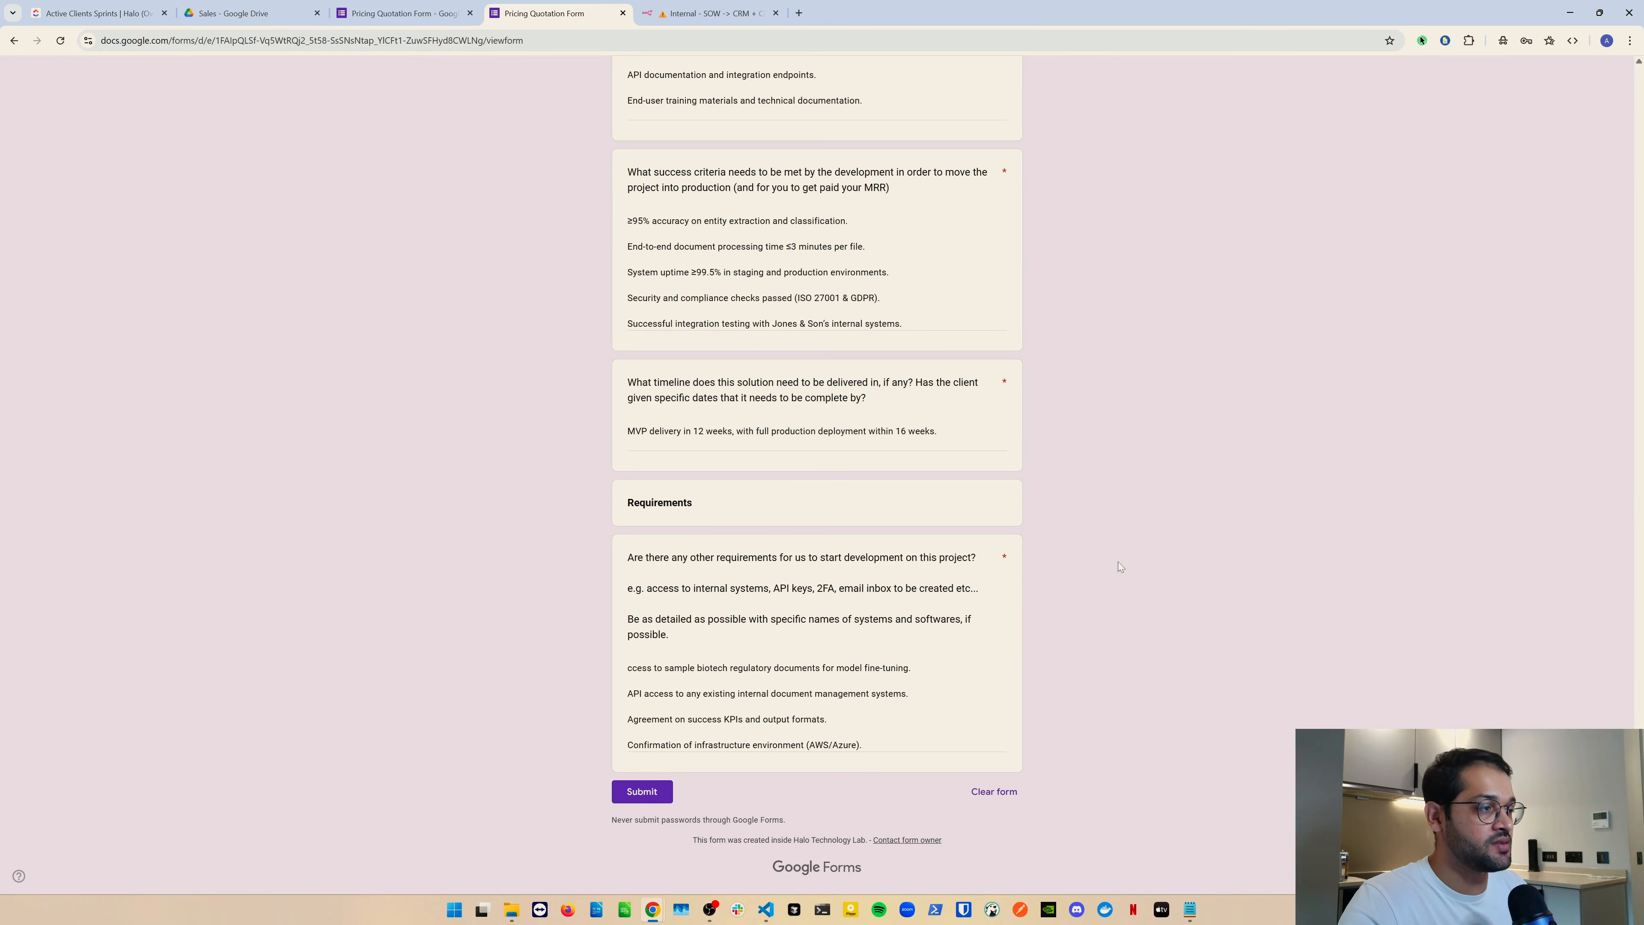
# - Check the completed answers from start to end and submit the Pricing Quotation Form
pyautogui.scroll(20, 1036, 542)
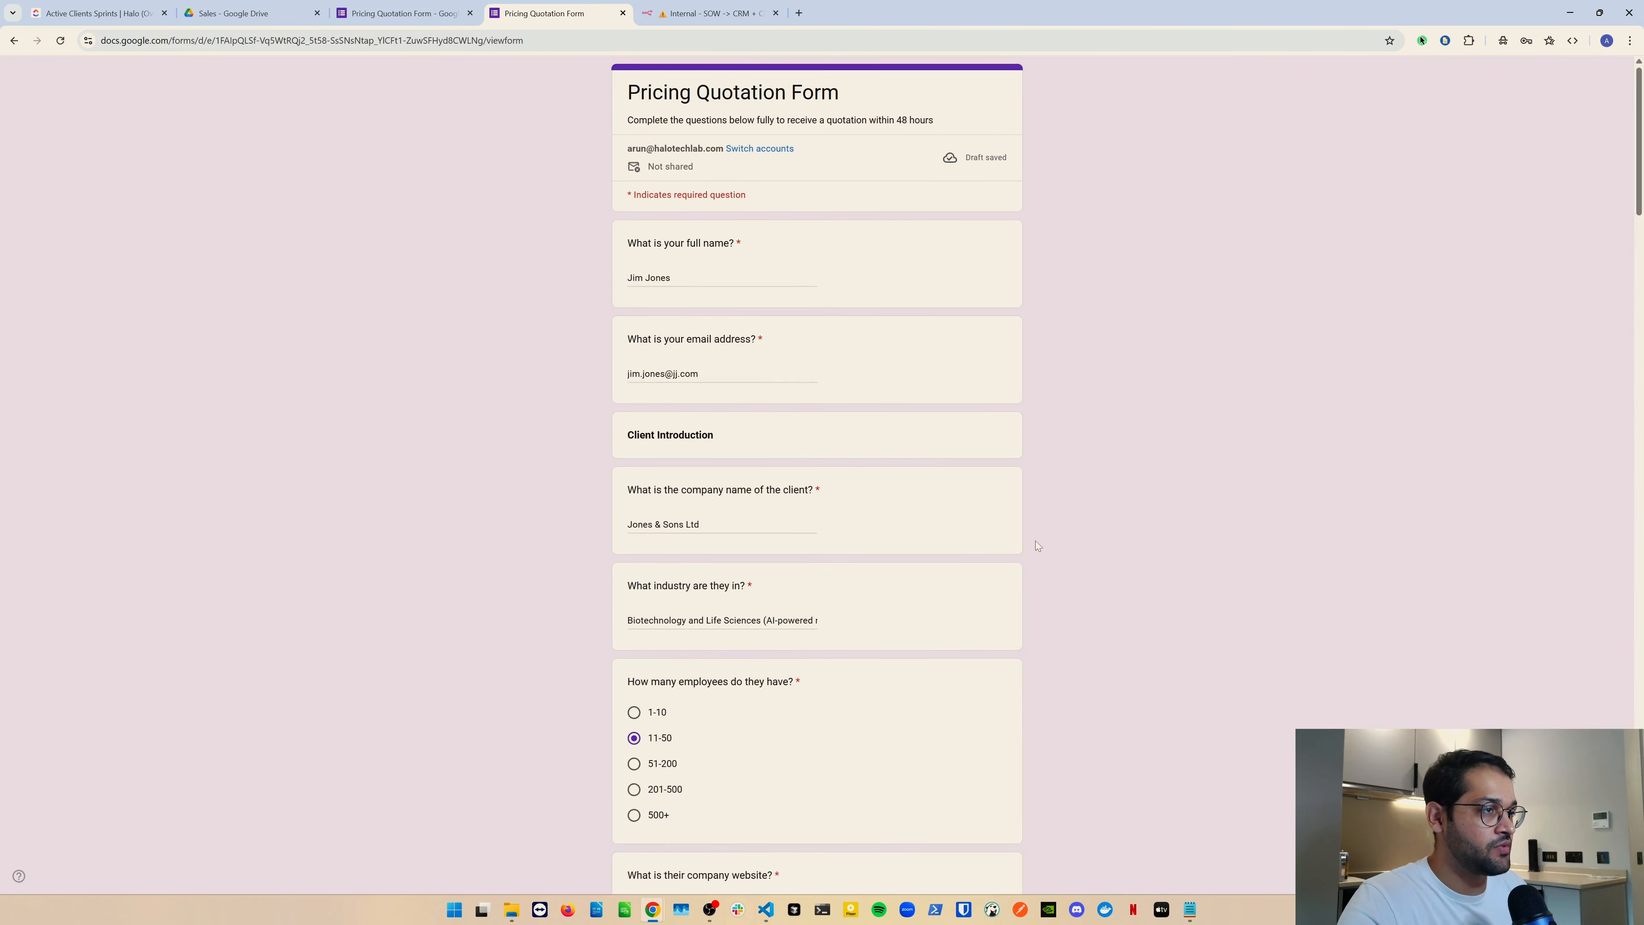
pyautogui.scroll(-20, 1050, 551)
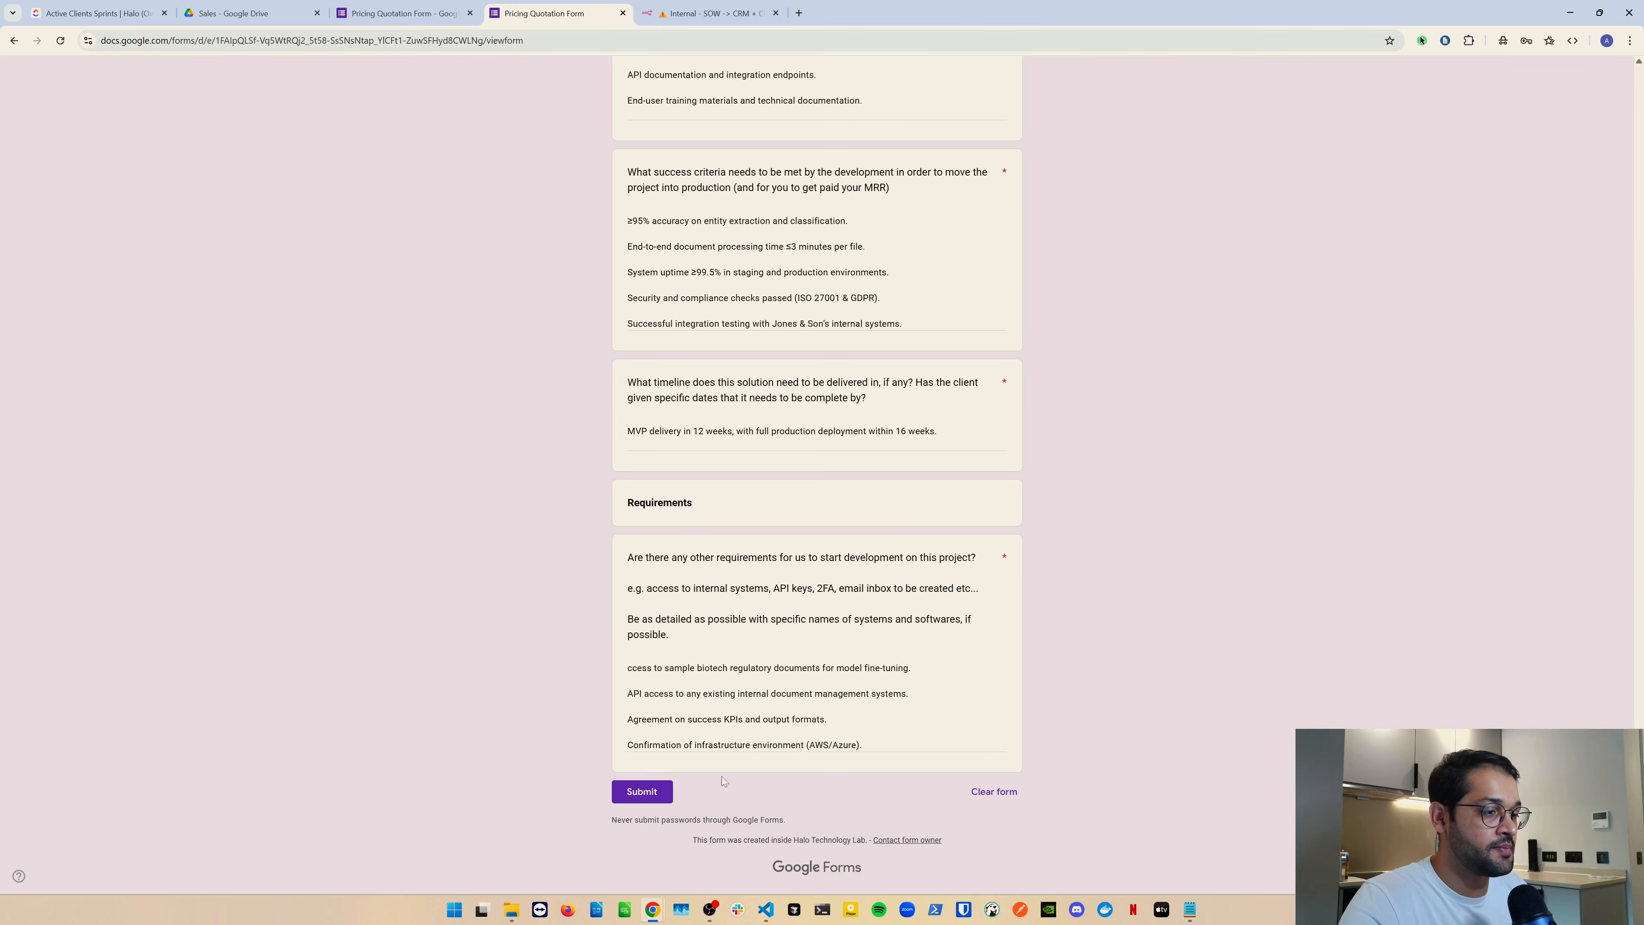
pyautogui.click(641, 791)
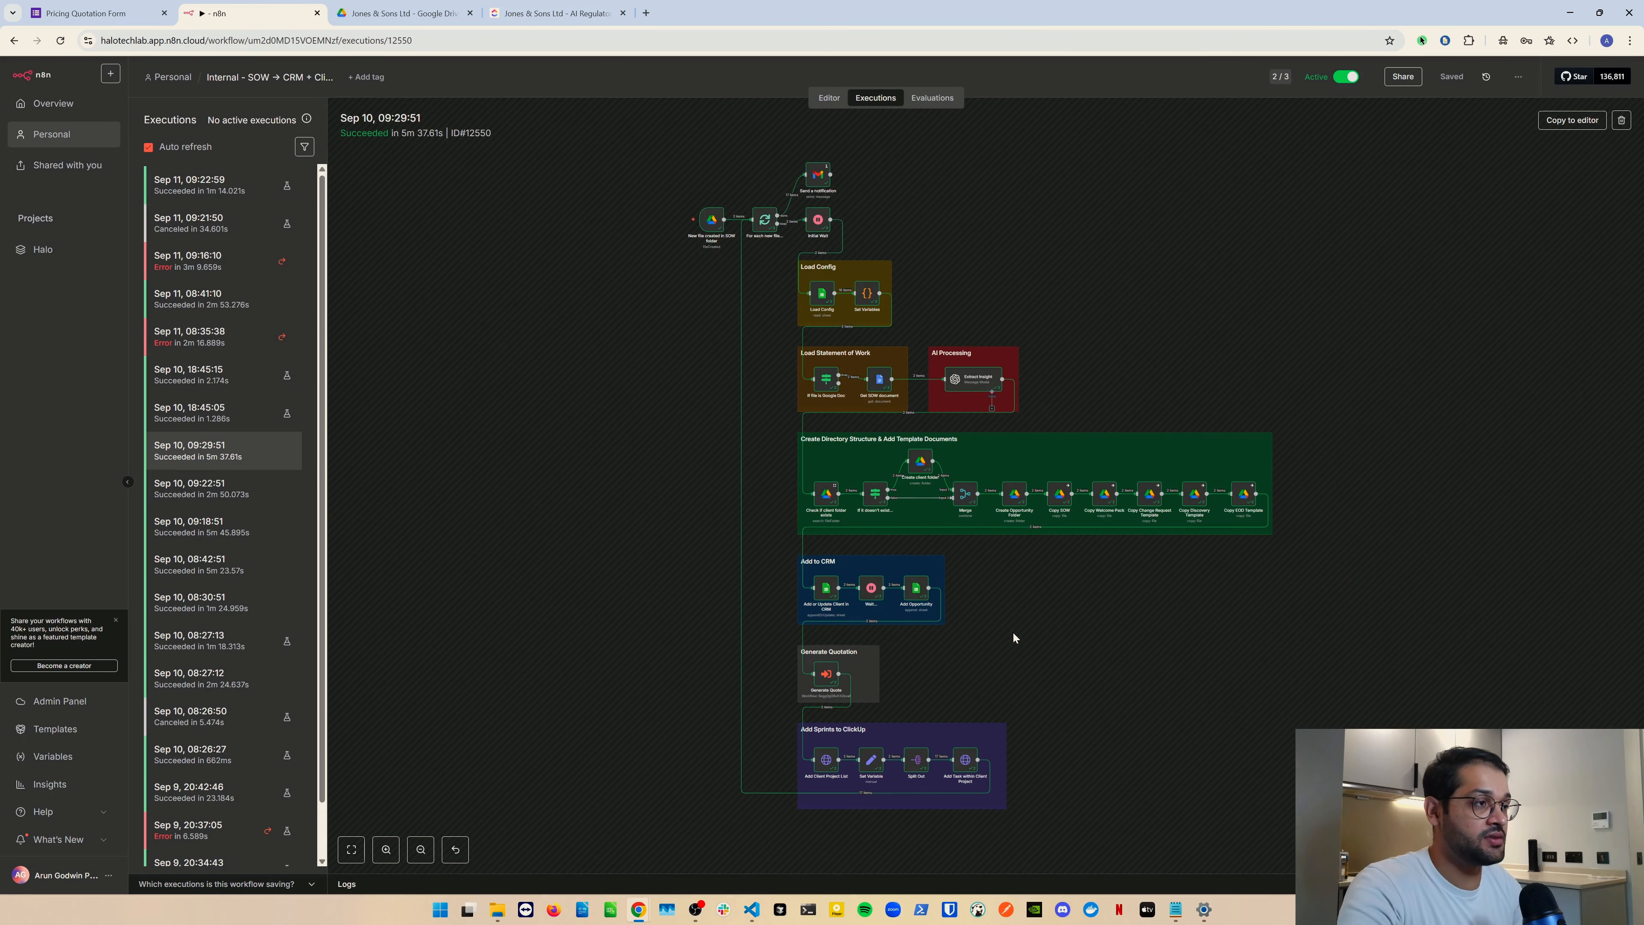
# - Switch to Google Drive, open the AI Regulatory Document Intelligence Platform (Jones & Sons) folder and read through its Statement of Work
pyautogui.click(403, 14)
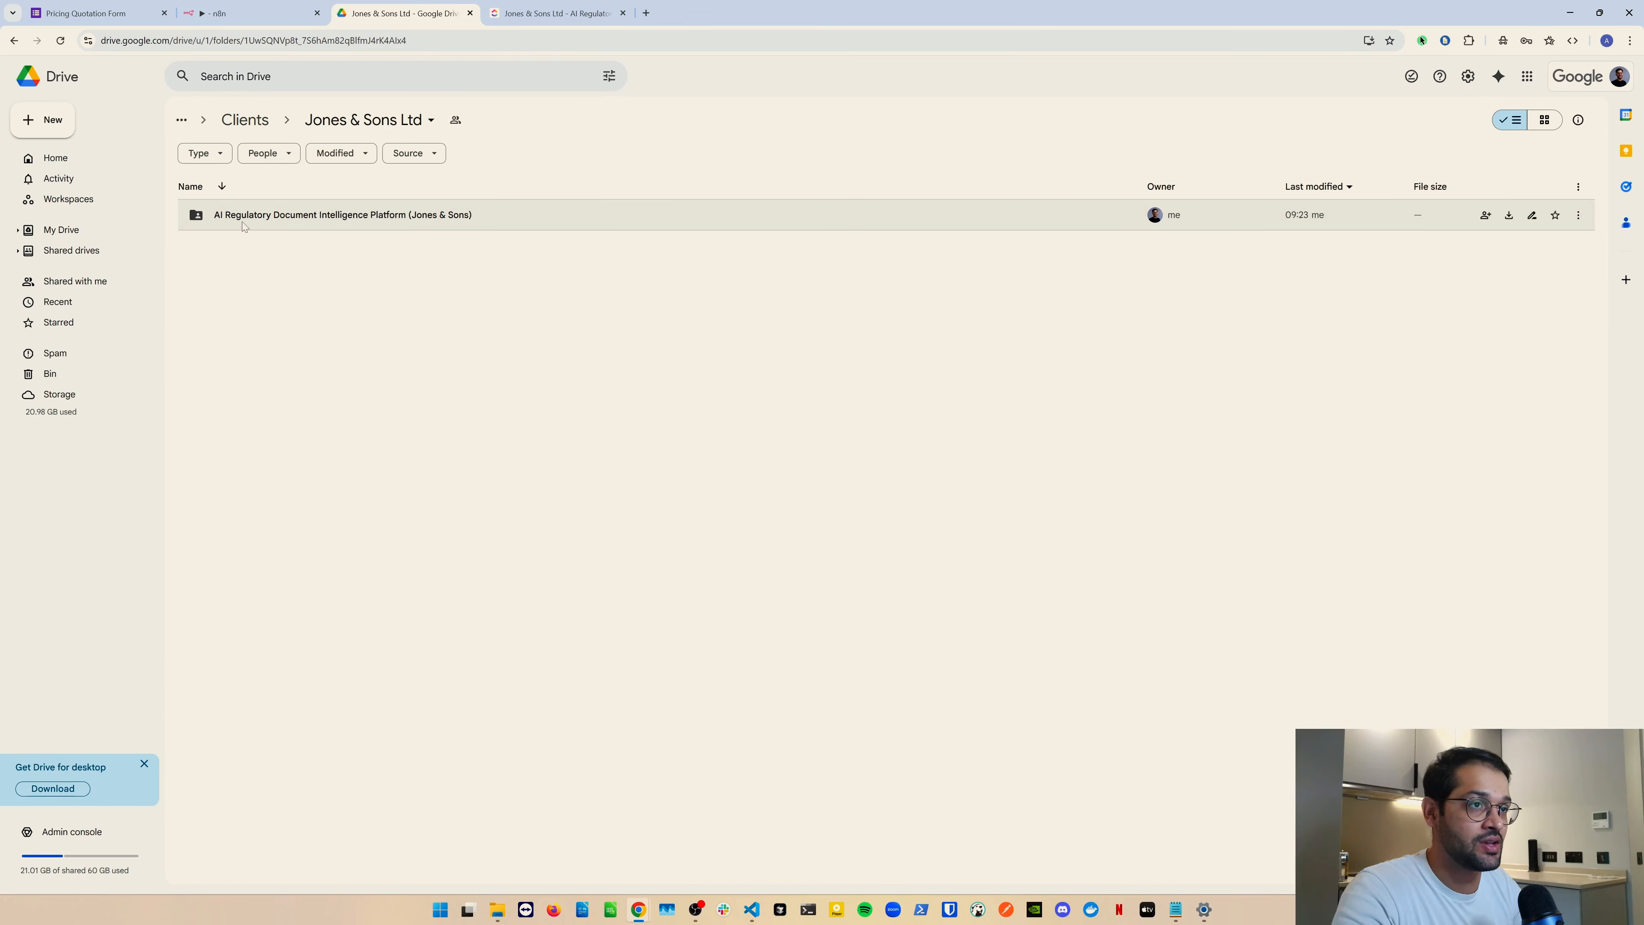
pyautogui.doubleClick(450, 217)
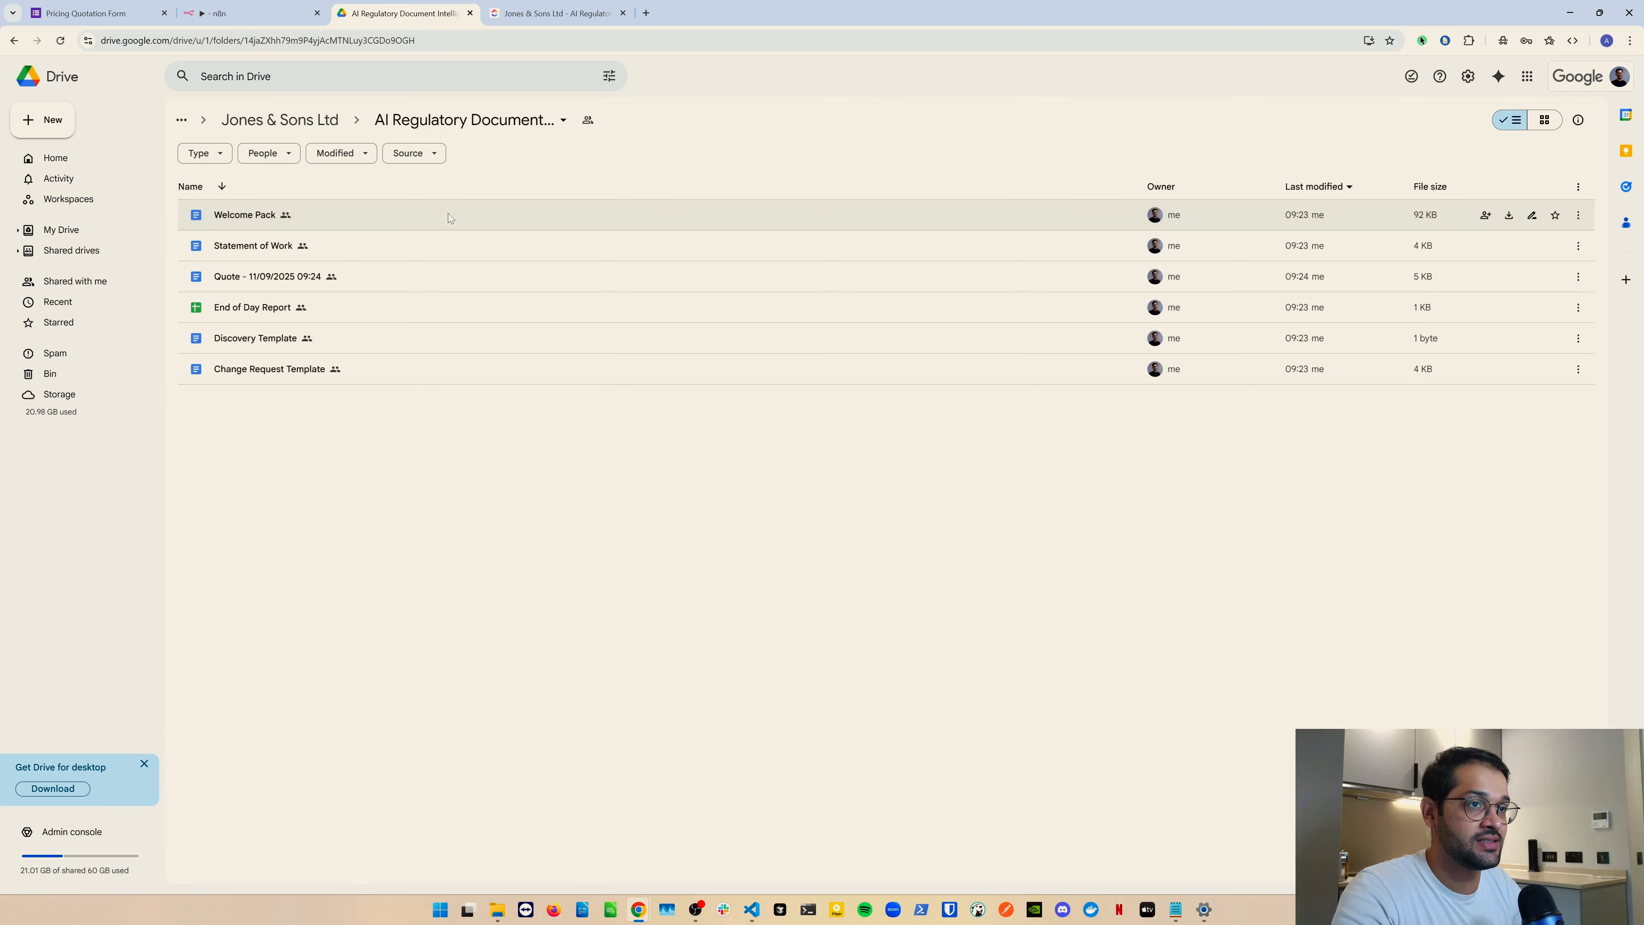
pyautogui.click(329, 245)
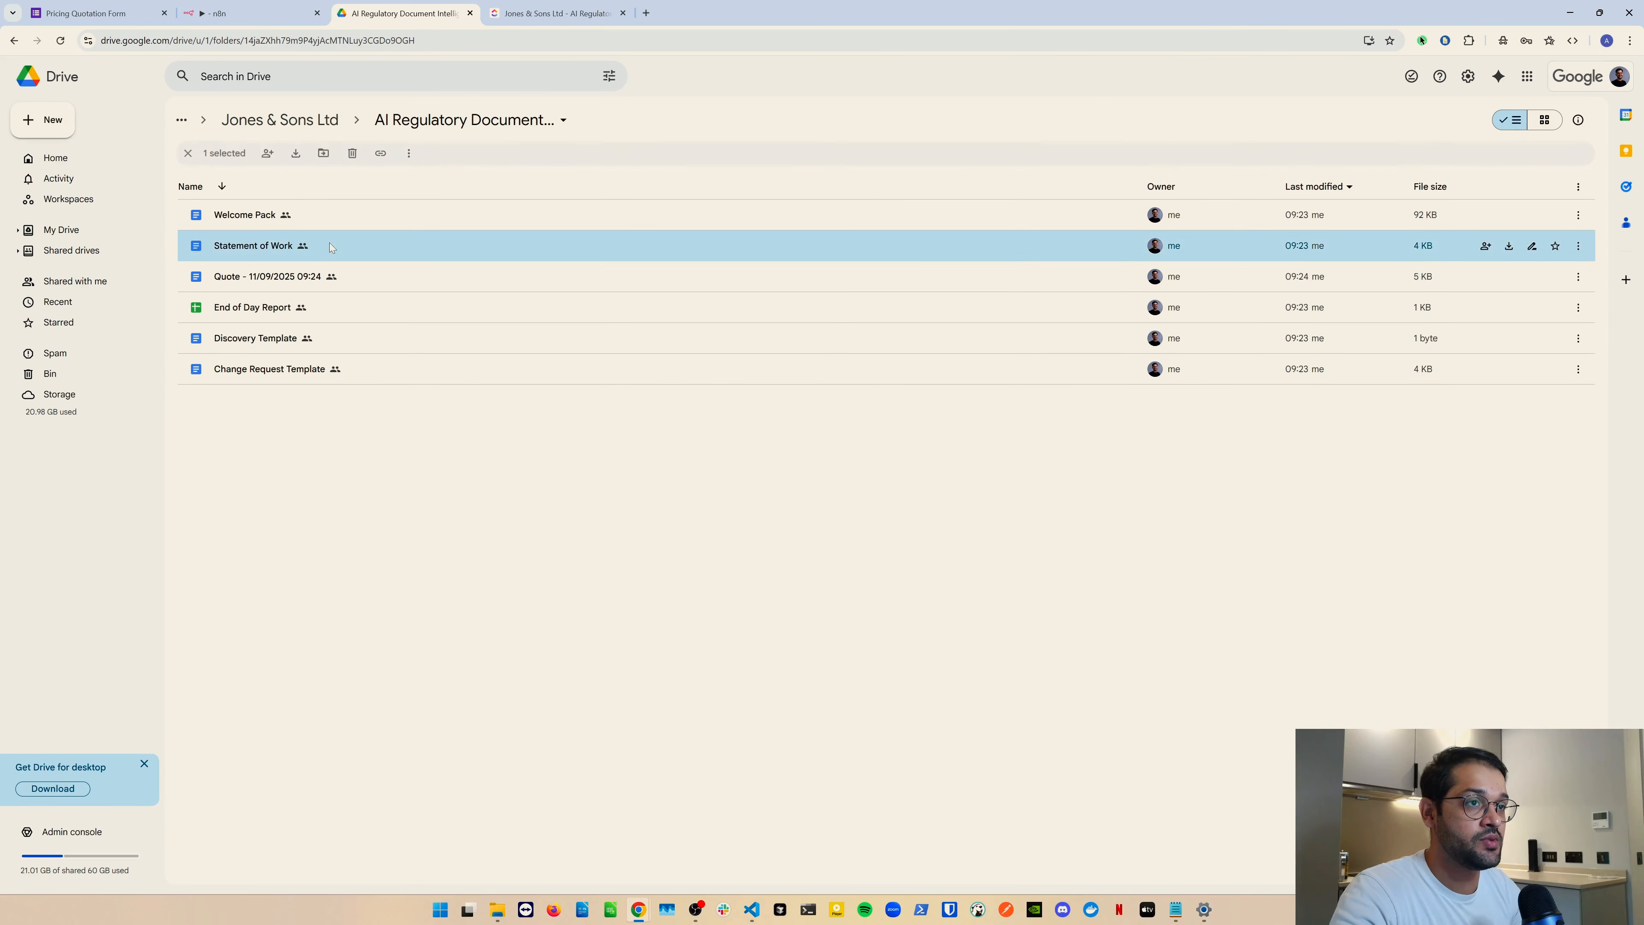
pyautogui.doubleClick(328, 245)
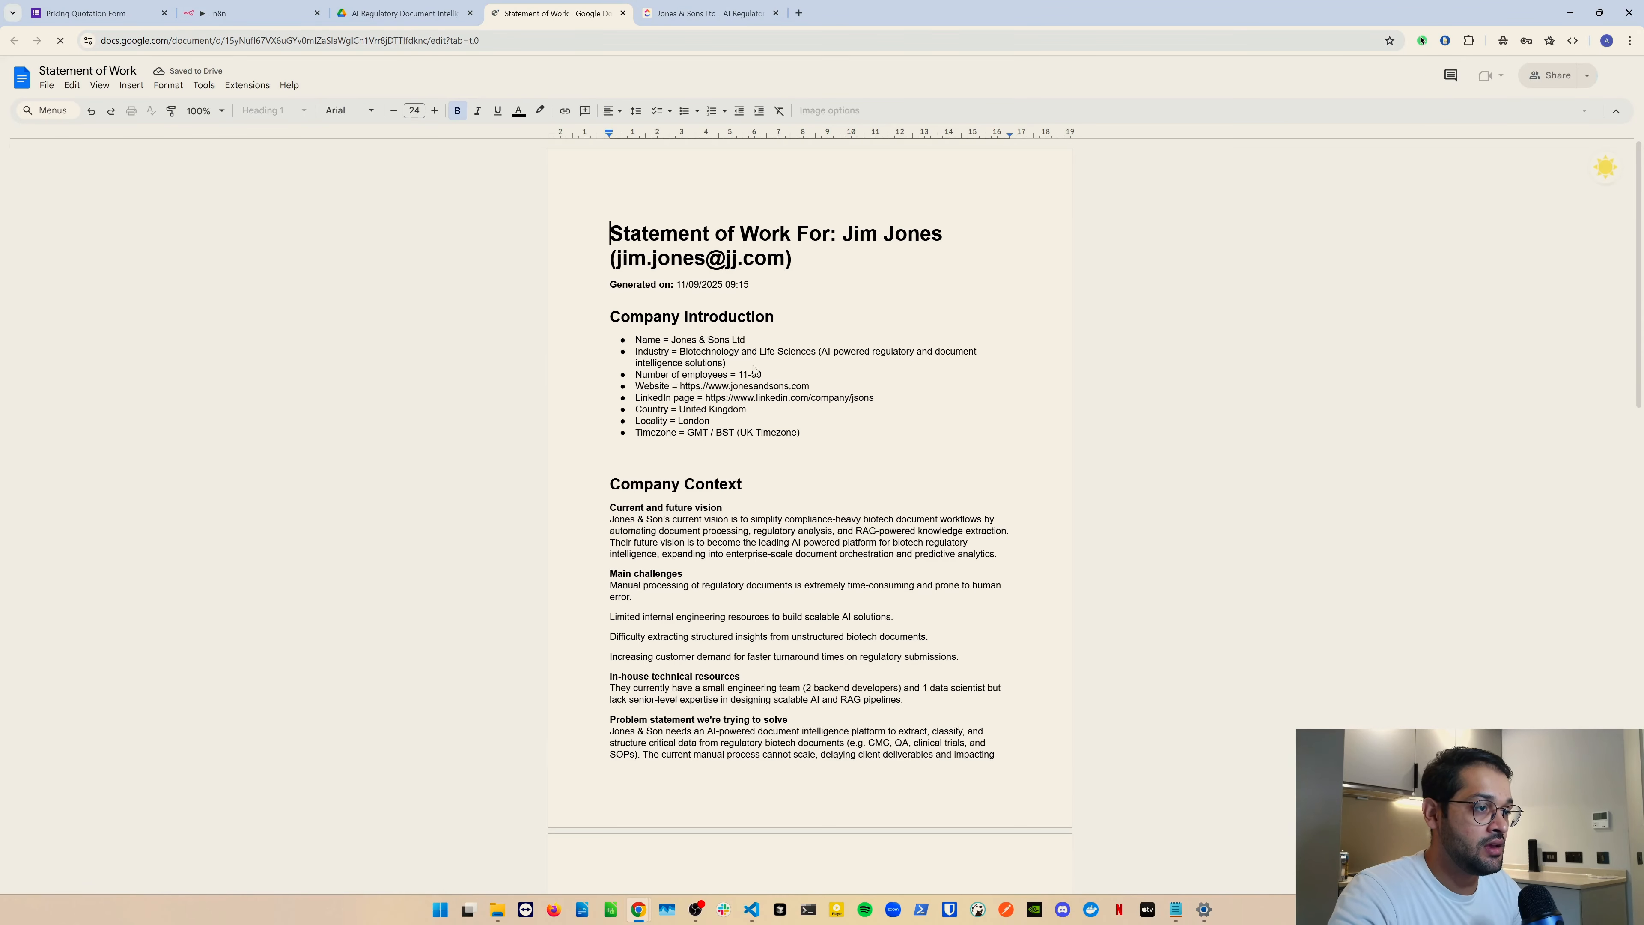
pyautogui.scroll(-20, 753, 370)
pyautogui.scroll(5, 766, 378)
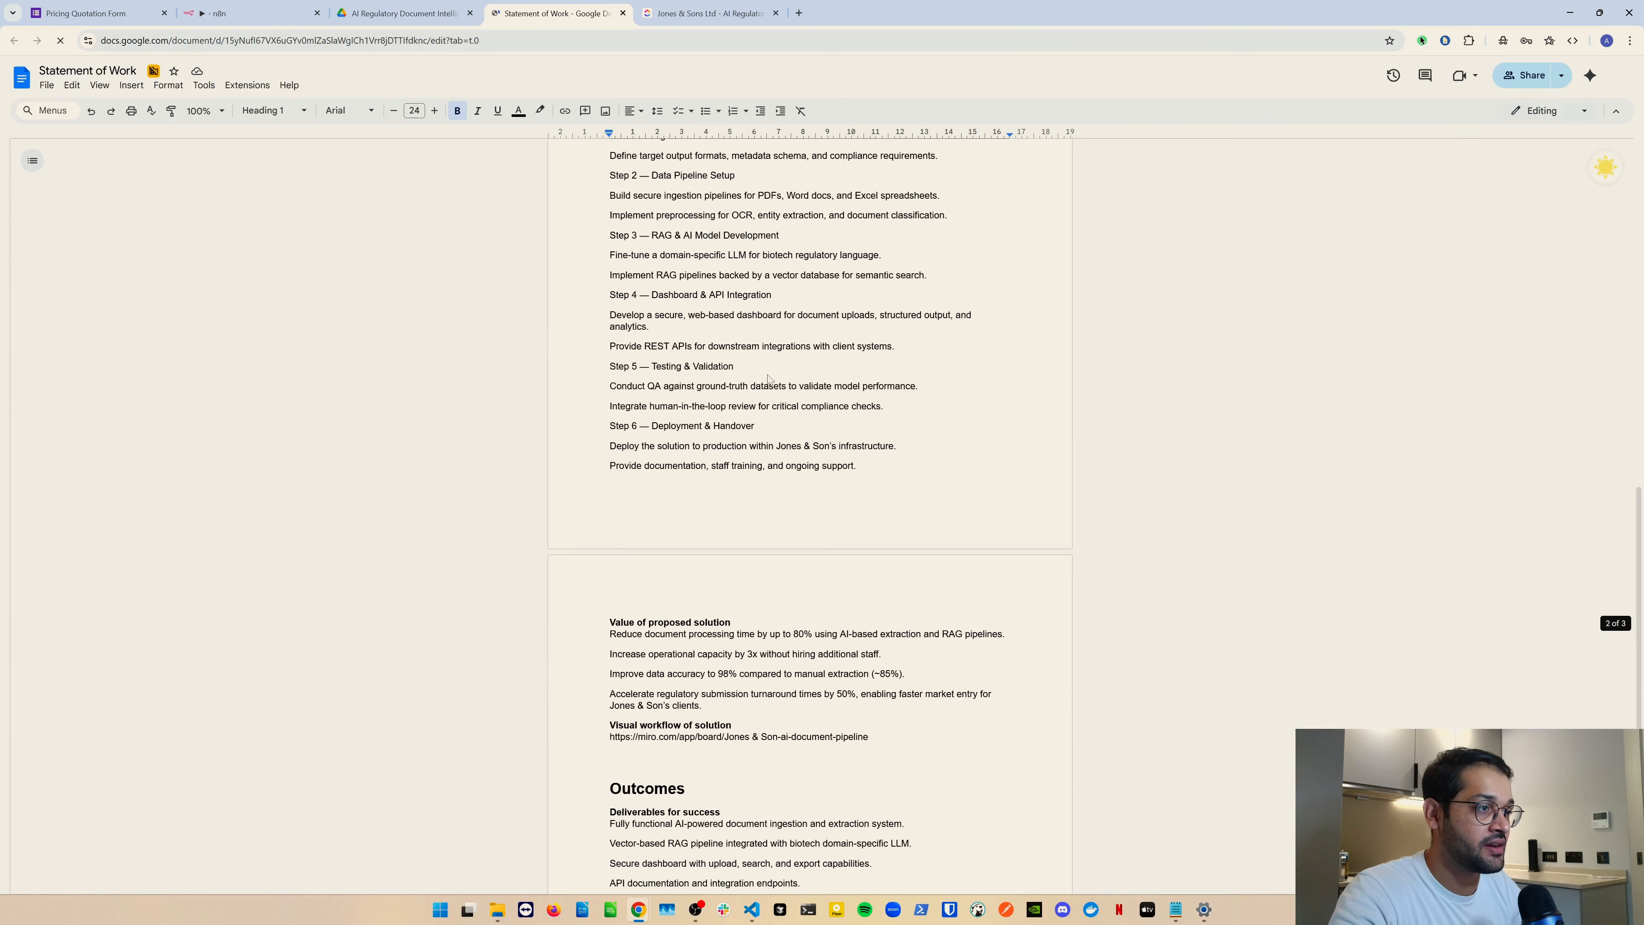
pyautogui.click(623, 12)
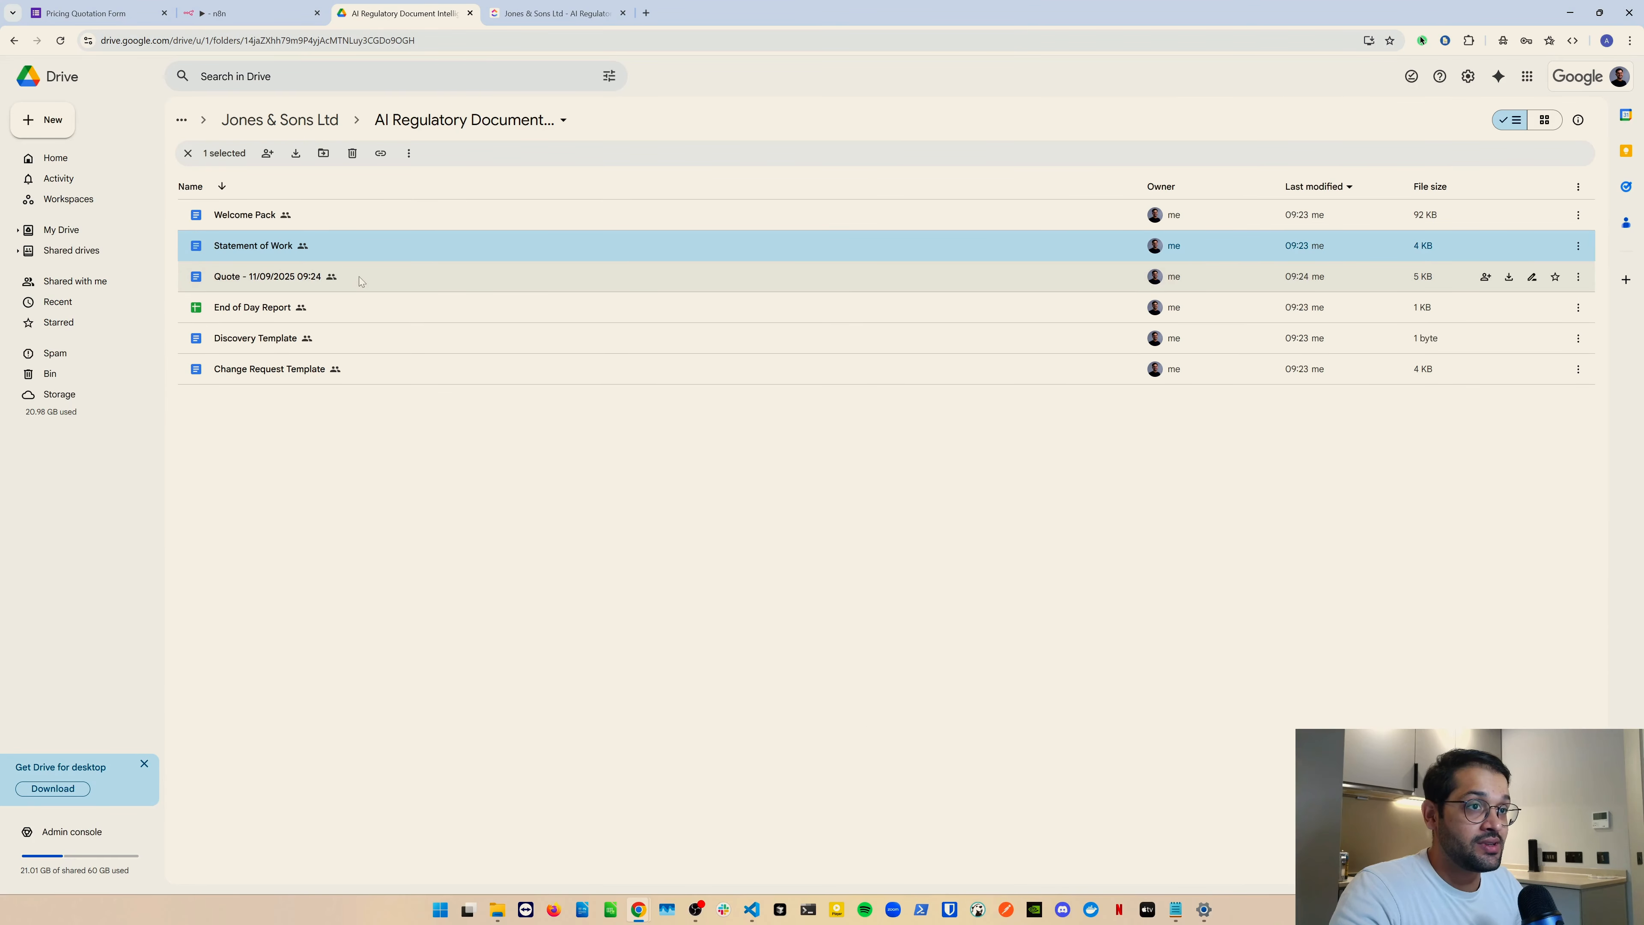
# - Open the Quote - 11/09/2025 09:24 document and examine it from the project summary and sprint breakdown to the terms and conditions
pyautogui.doubleClick(358, 277)
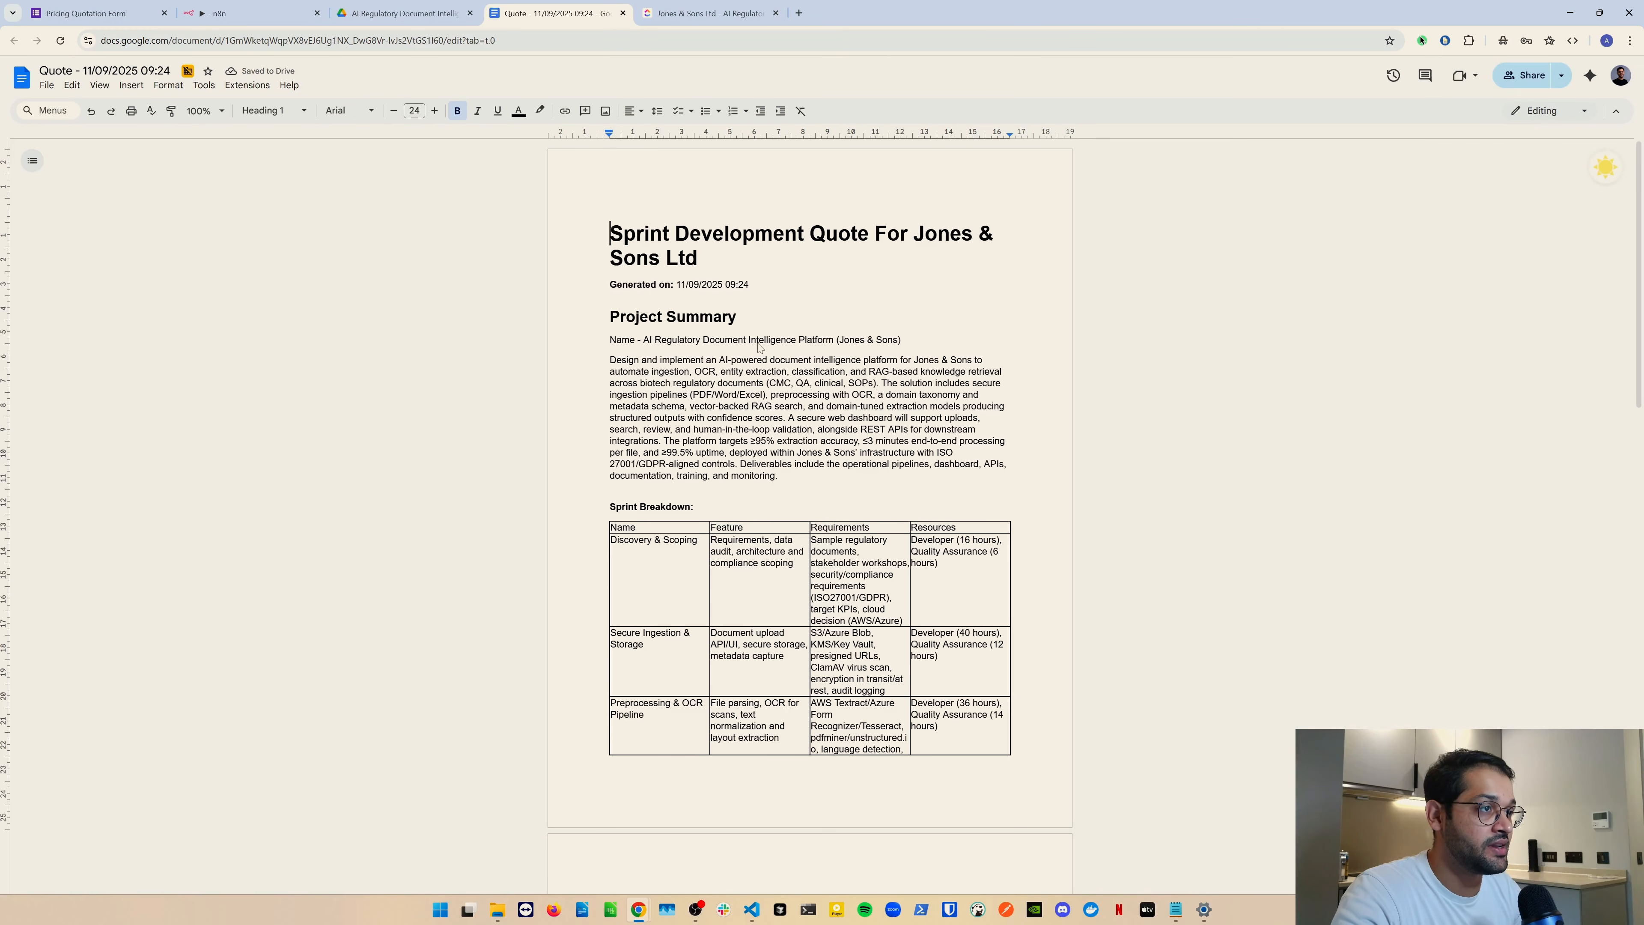
pyautogui.scroll(-3, 758, 348)
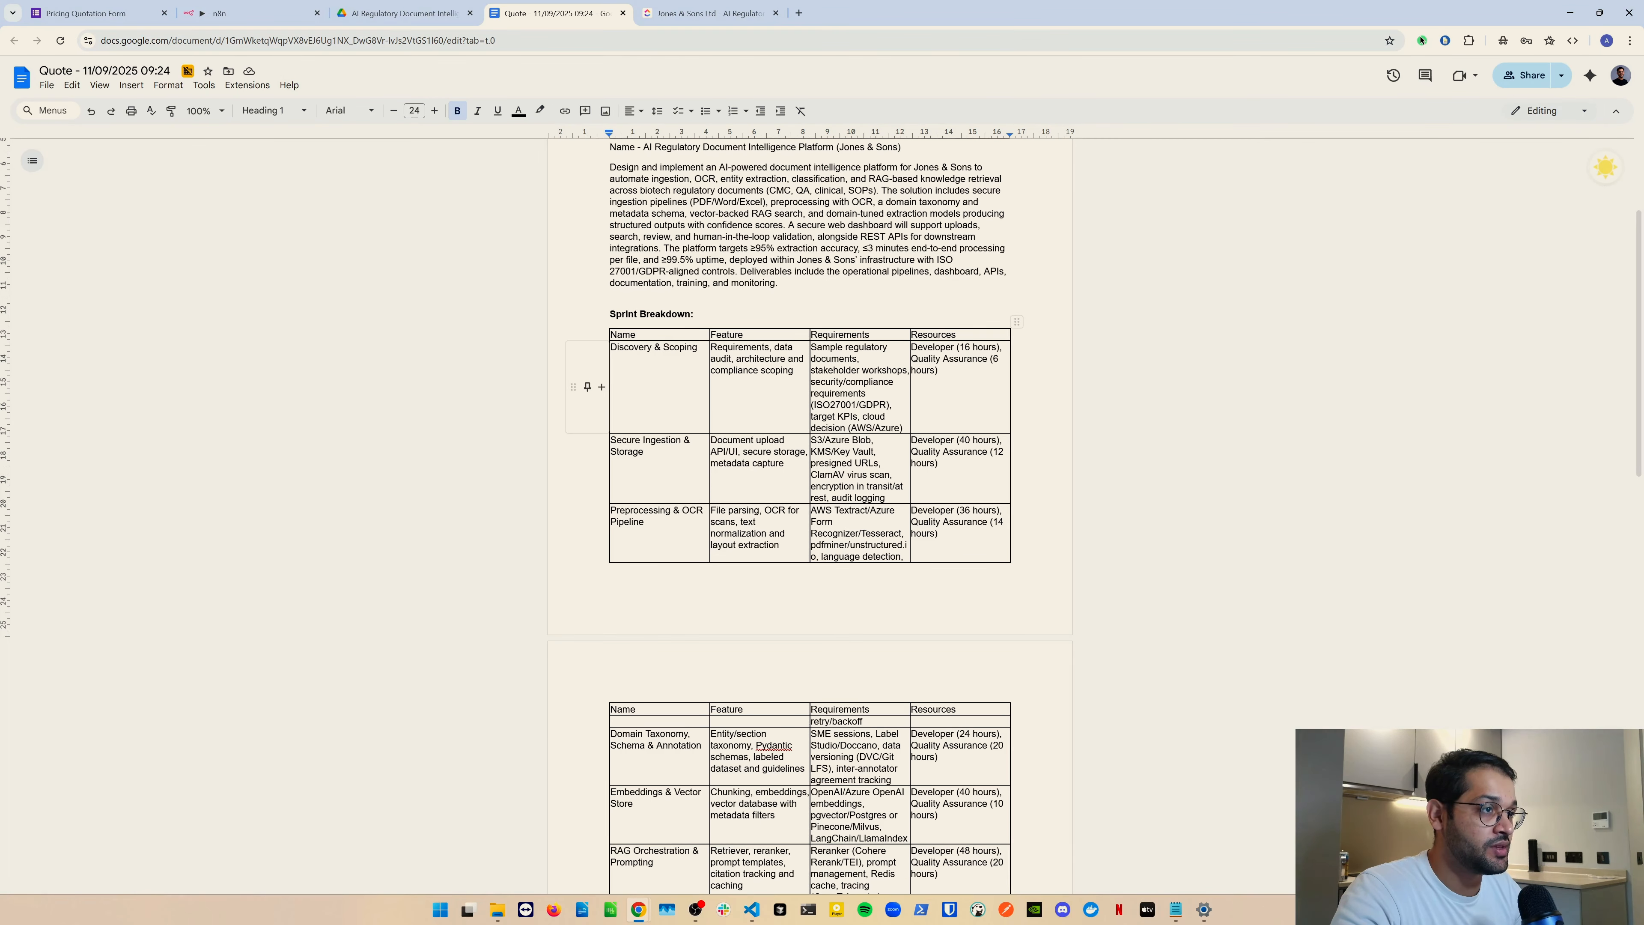
pyautogui.scroll(-1, 582, 389)
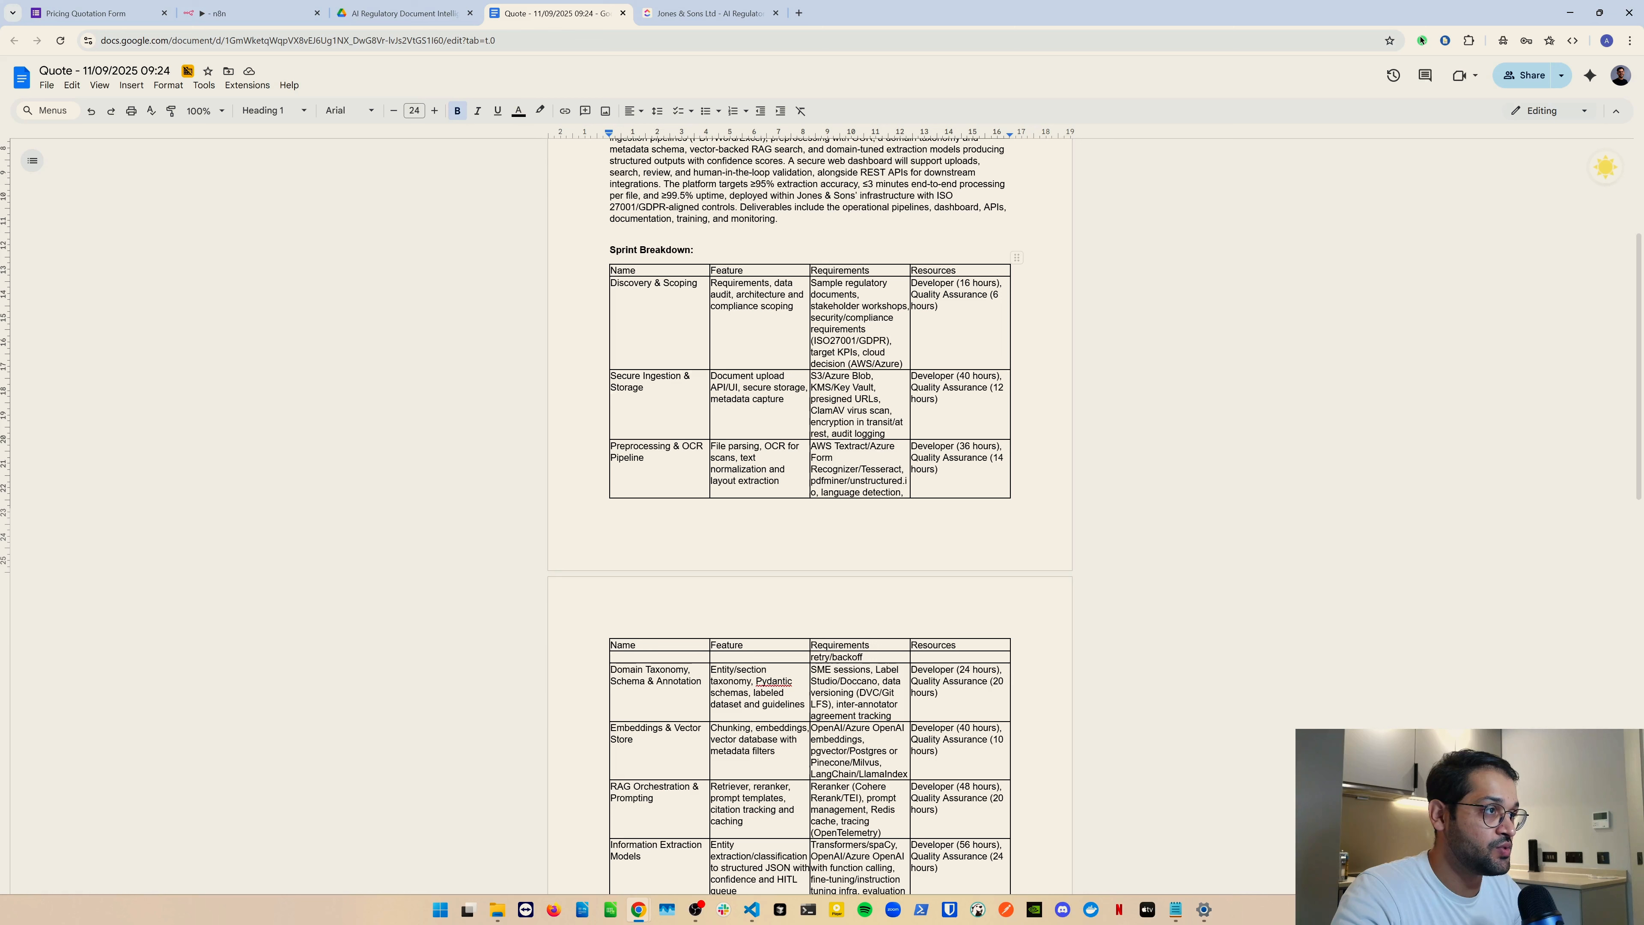
pyautogui.scroll(-12, 809, 388)
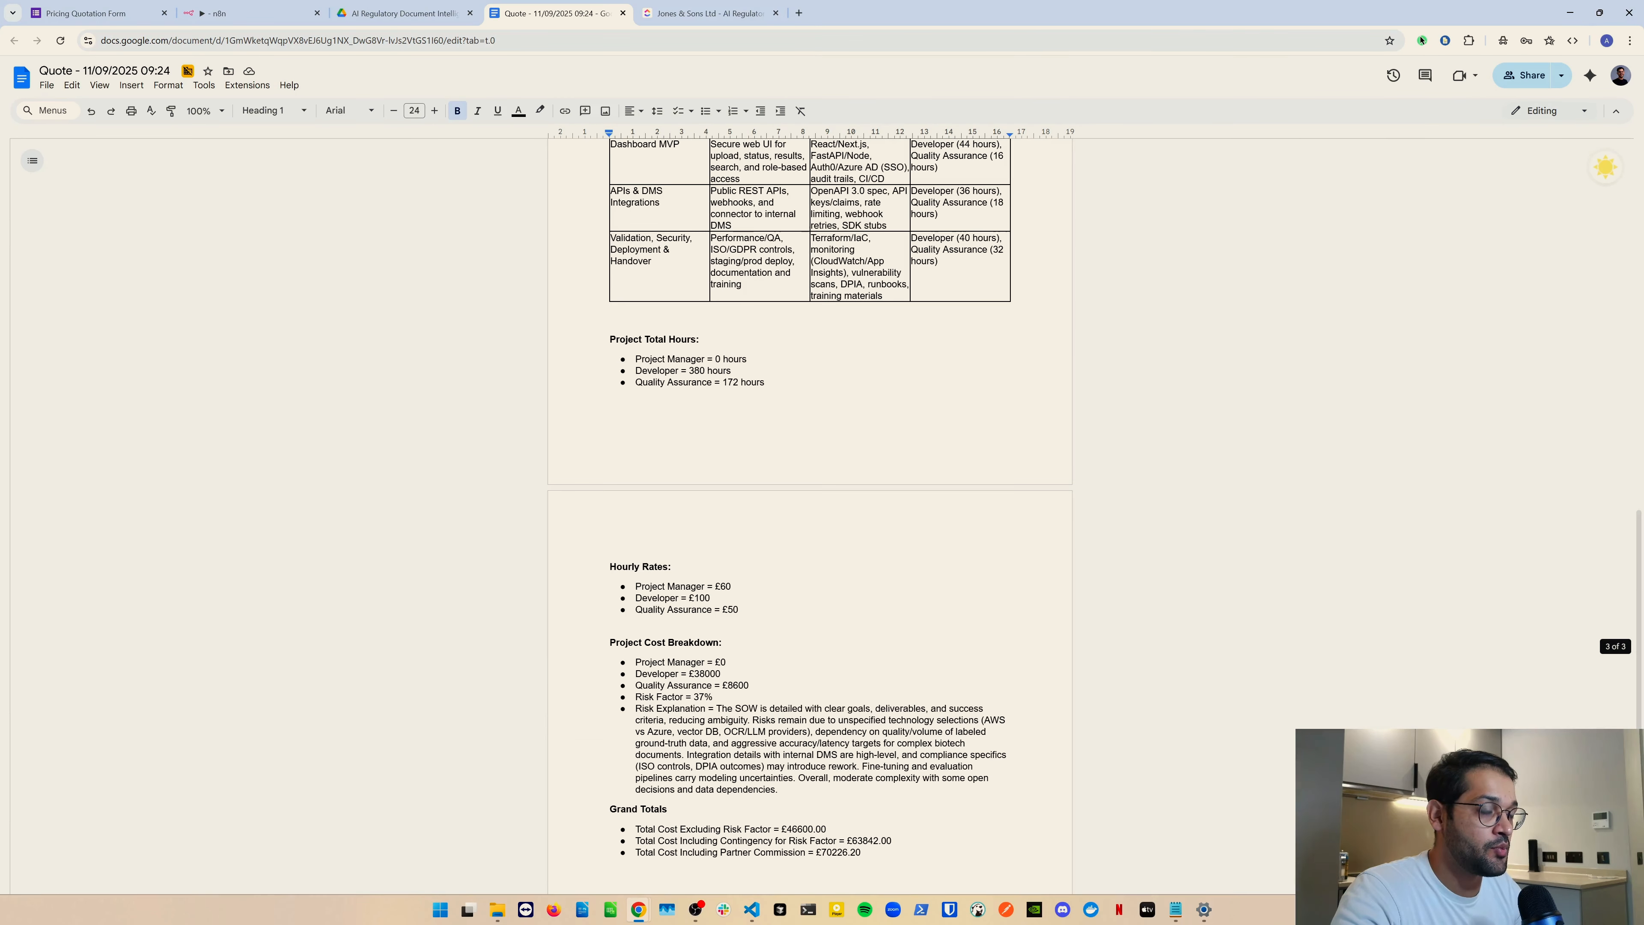
pyautogui.scroll(-4, 809, 454)
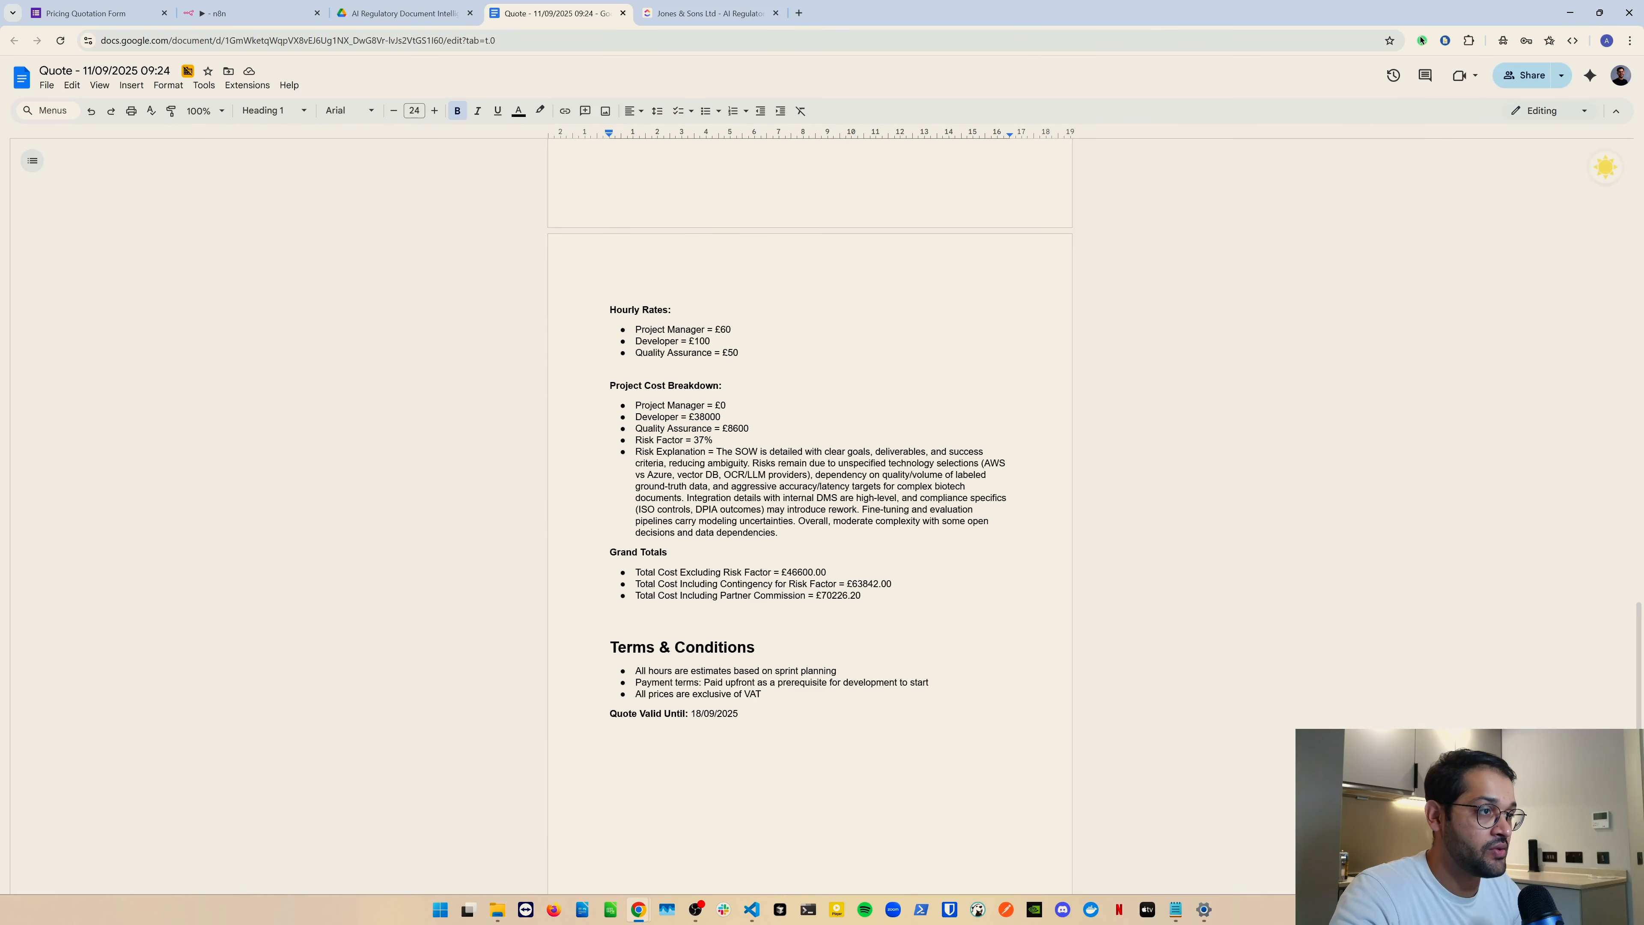
pyautogui.scroll(-1, 809, 453)
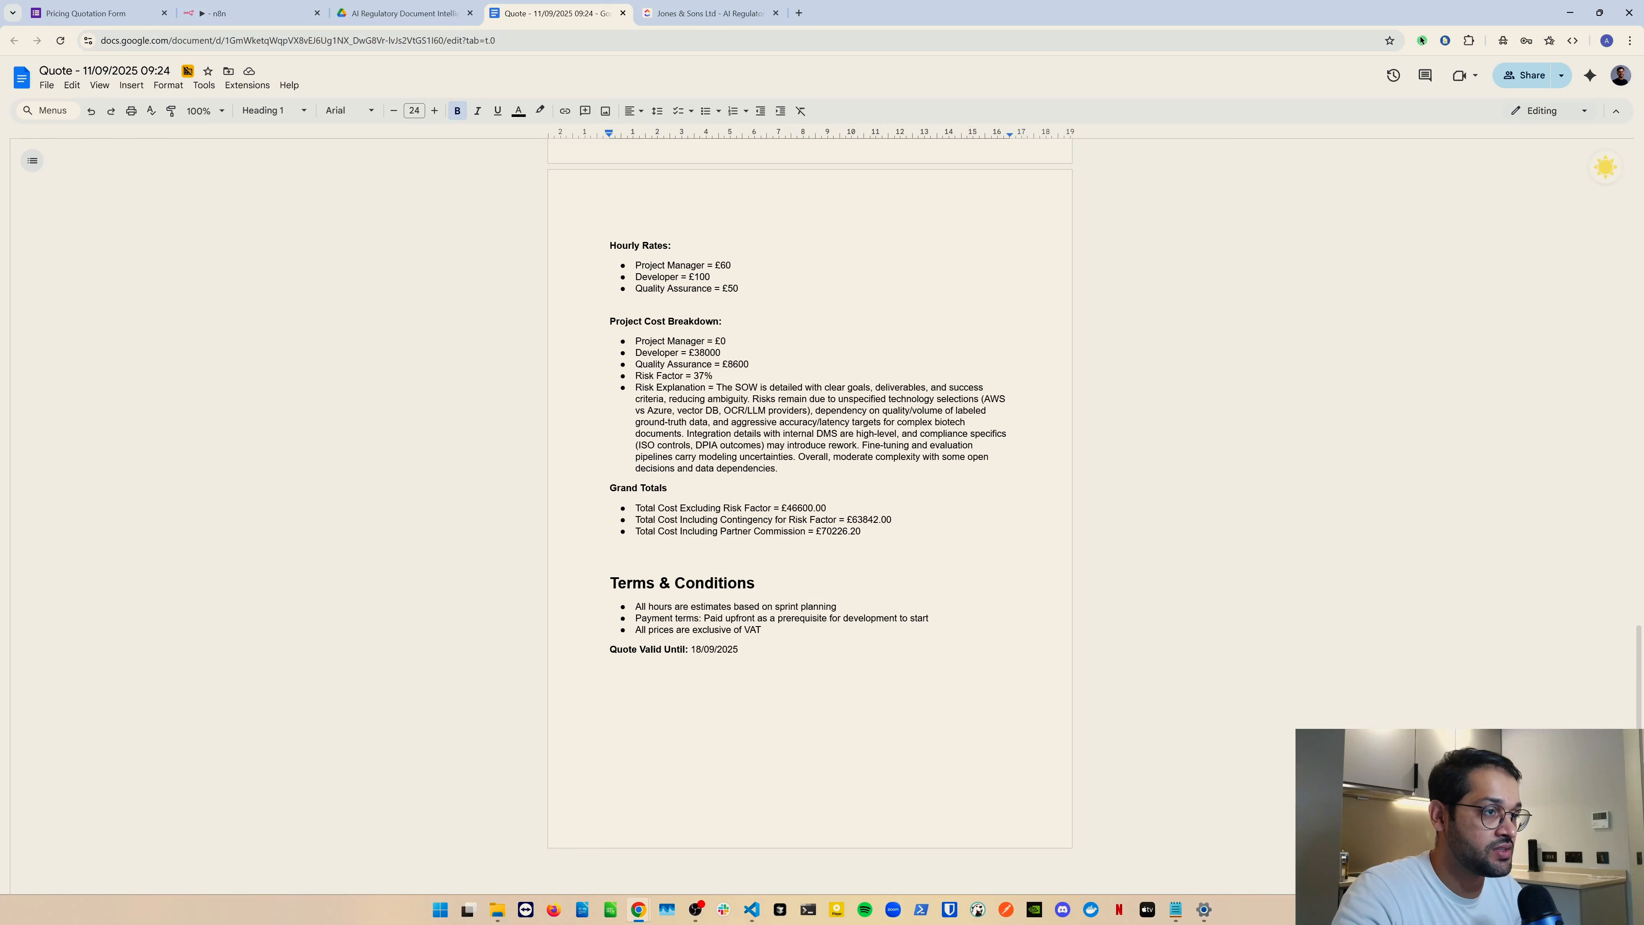
# - Highlight the quote's risk factor, risk explanation and grand totals, including the contingency line
pyautogui.tripleClick(674, 376)
pyautogui.moveTo(636, 388); pyautogui.dragTo(847, 468)
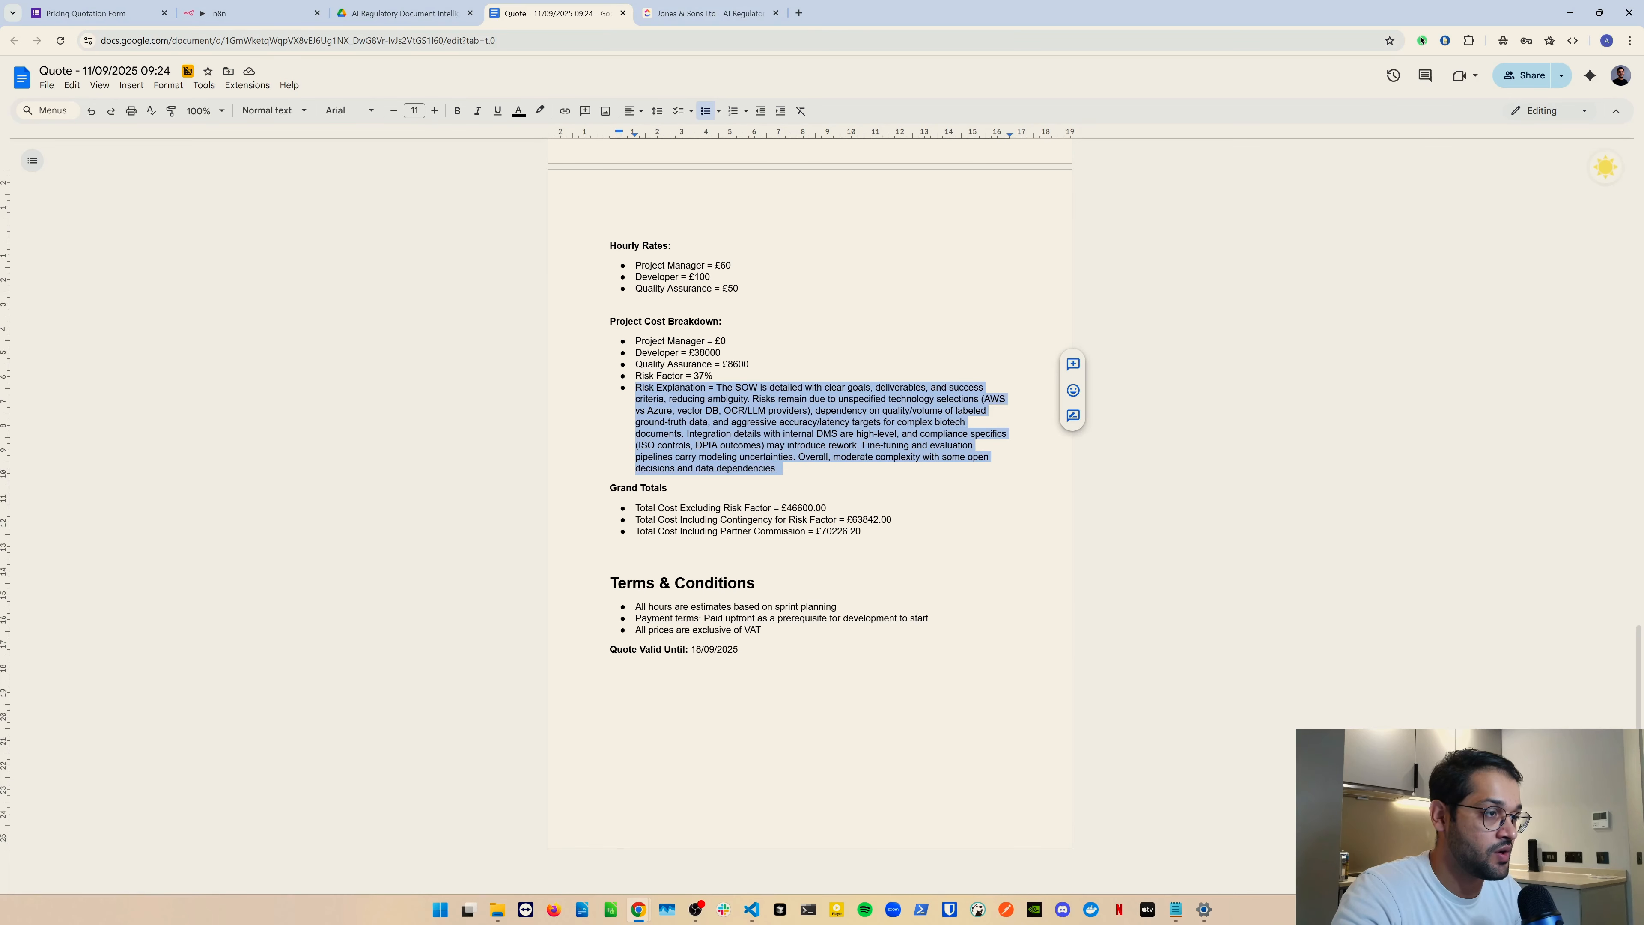
pyautogui.click(781, 468)
pyautogui.moveTo(716, 376); pyautogui.dragTo(692, 375)
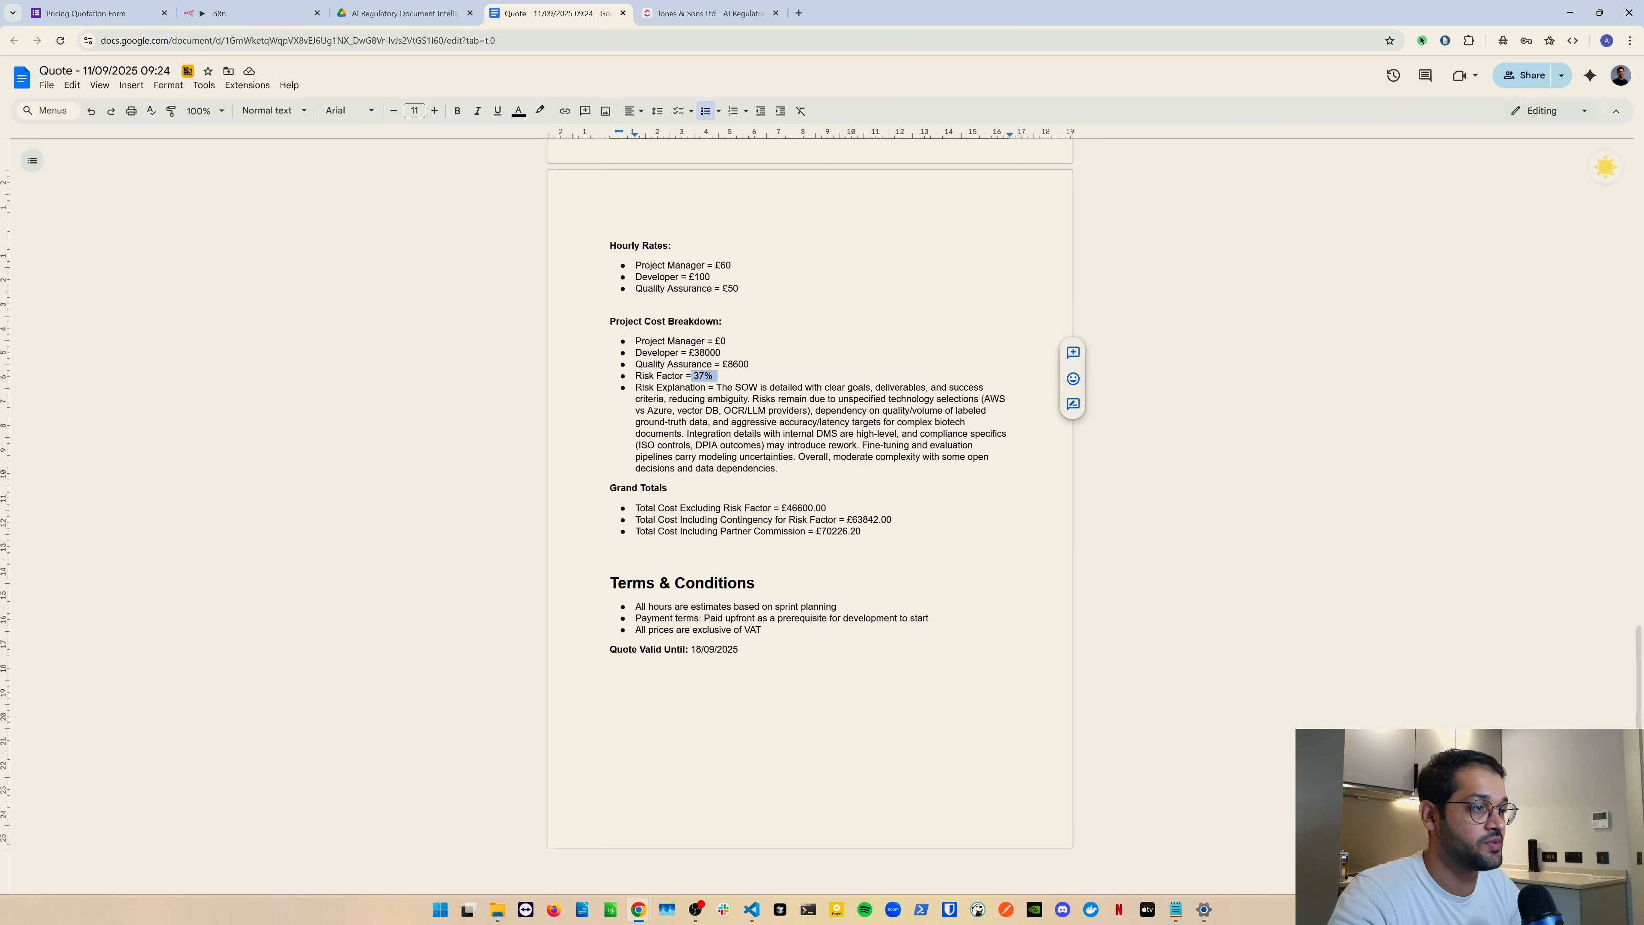
pyautogui.moveTo(635, 508); pyautogui.dragTo(862, 531)
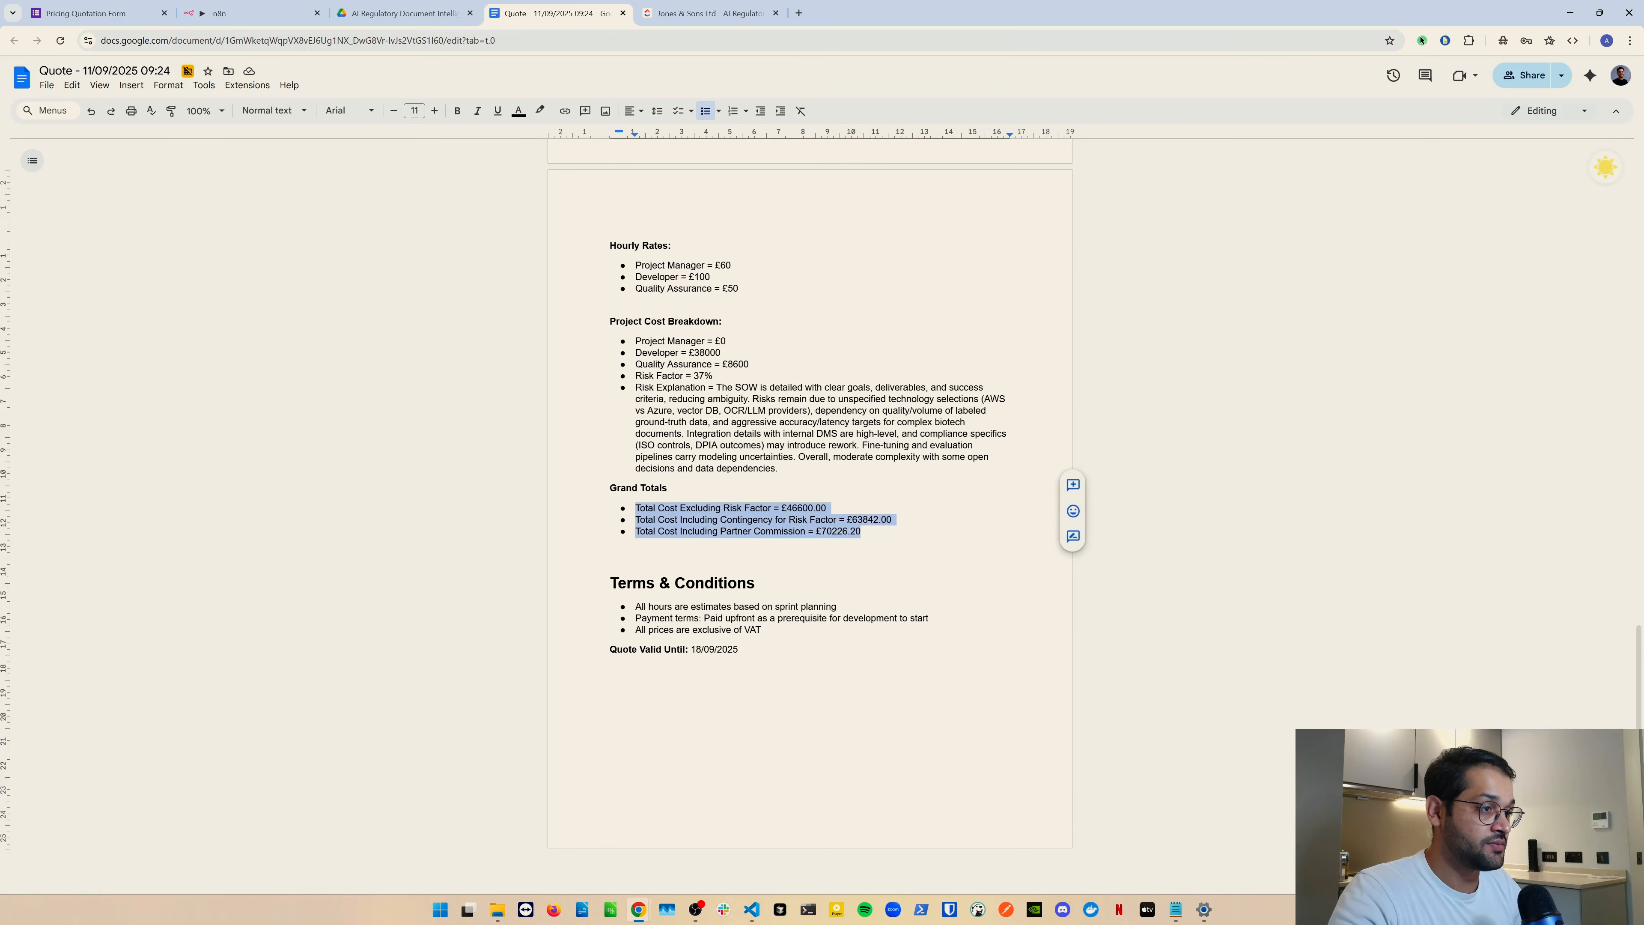
pyautogui.doubleClick(710, 508)
pyautogui.doubleClick(746, 520)
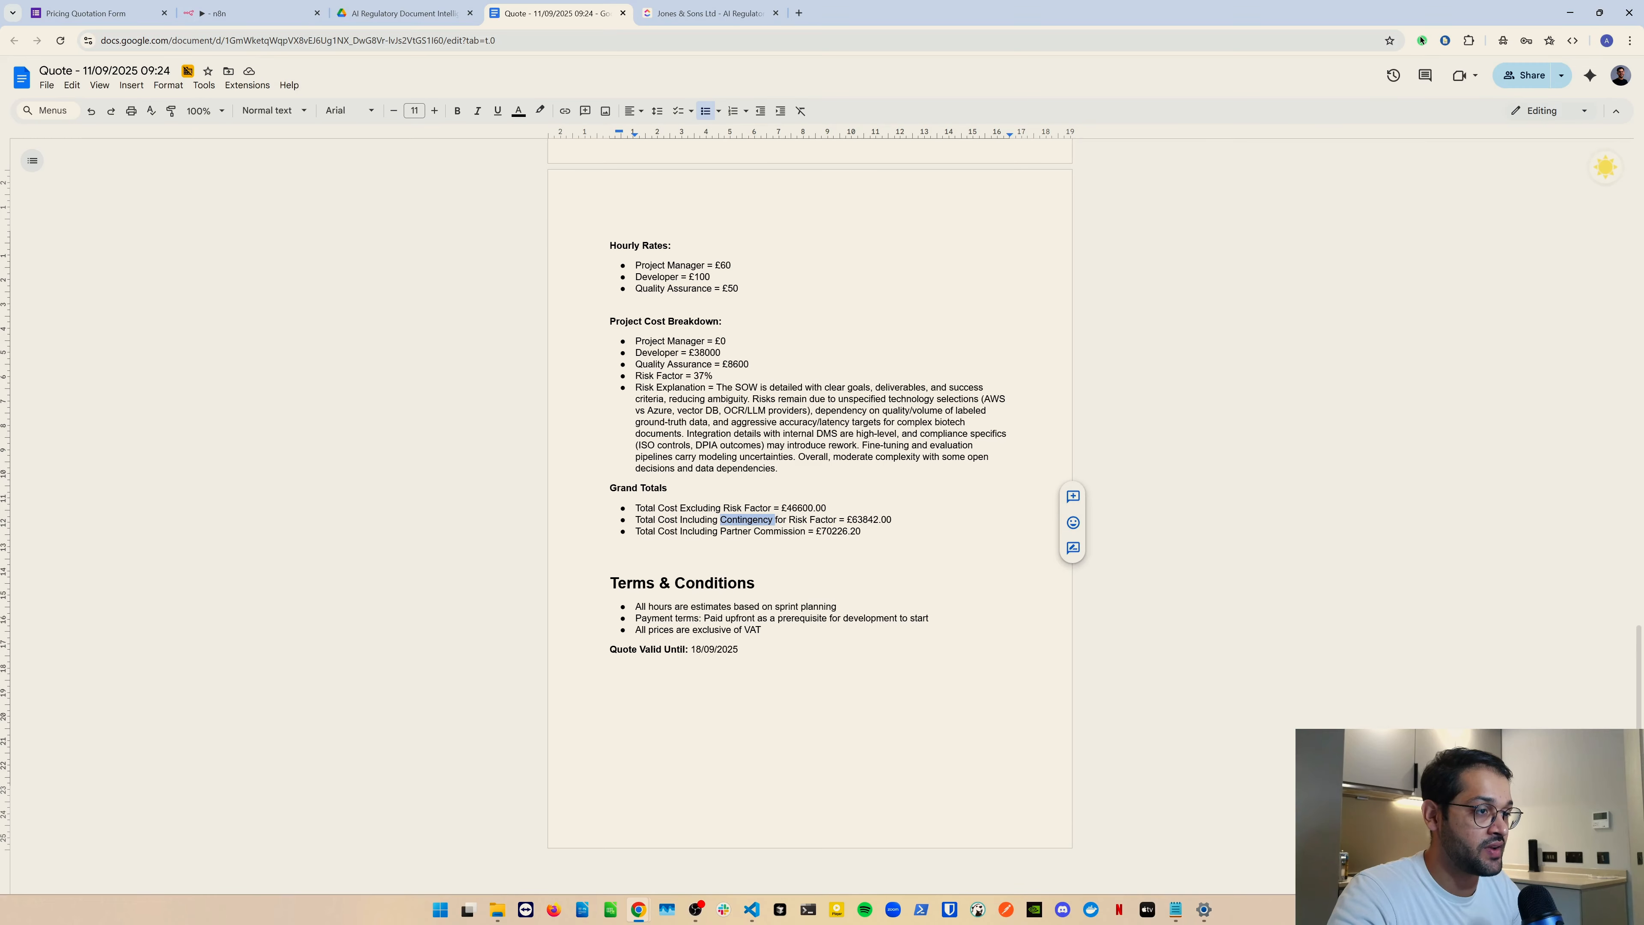
# - Highlight the quote's total including partner commission, clear the selection and return to the start of the document
pyautogui.moveTo(640, 532); pyautogui.dragTo(866, 555)
pyautogui.click(866, 533)
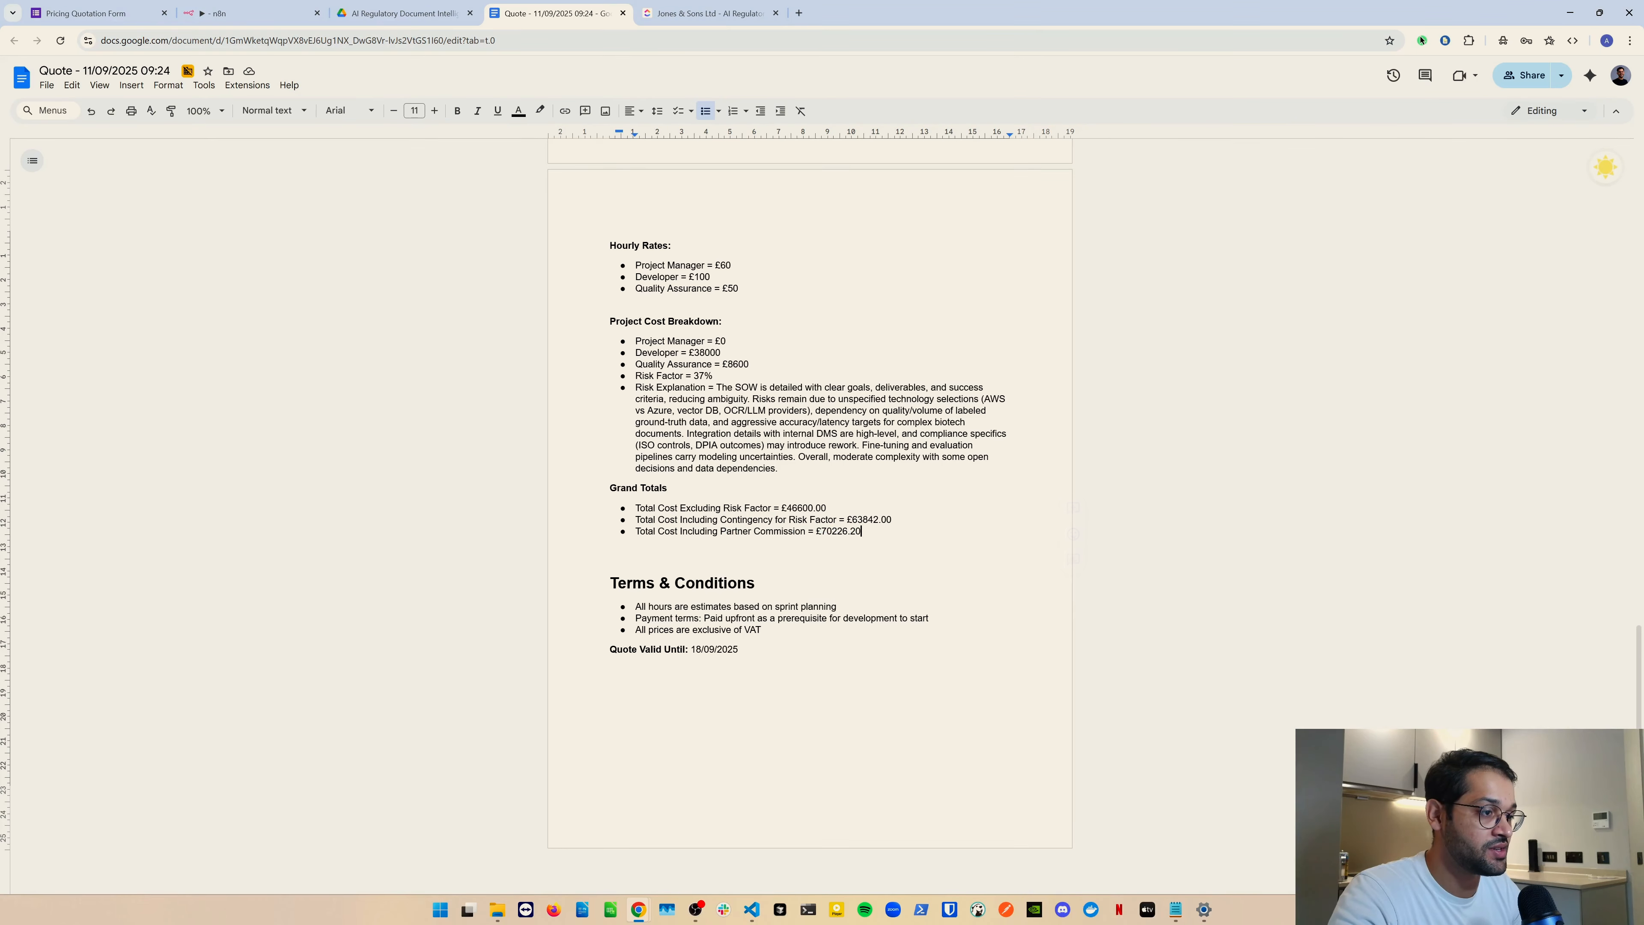
pyautogui.hotkey('ctrl', 'Home')
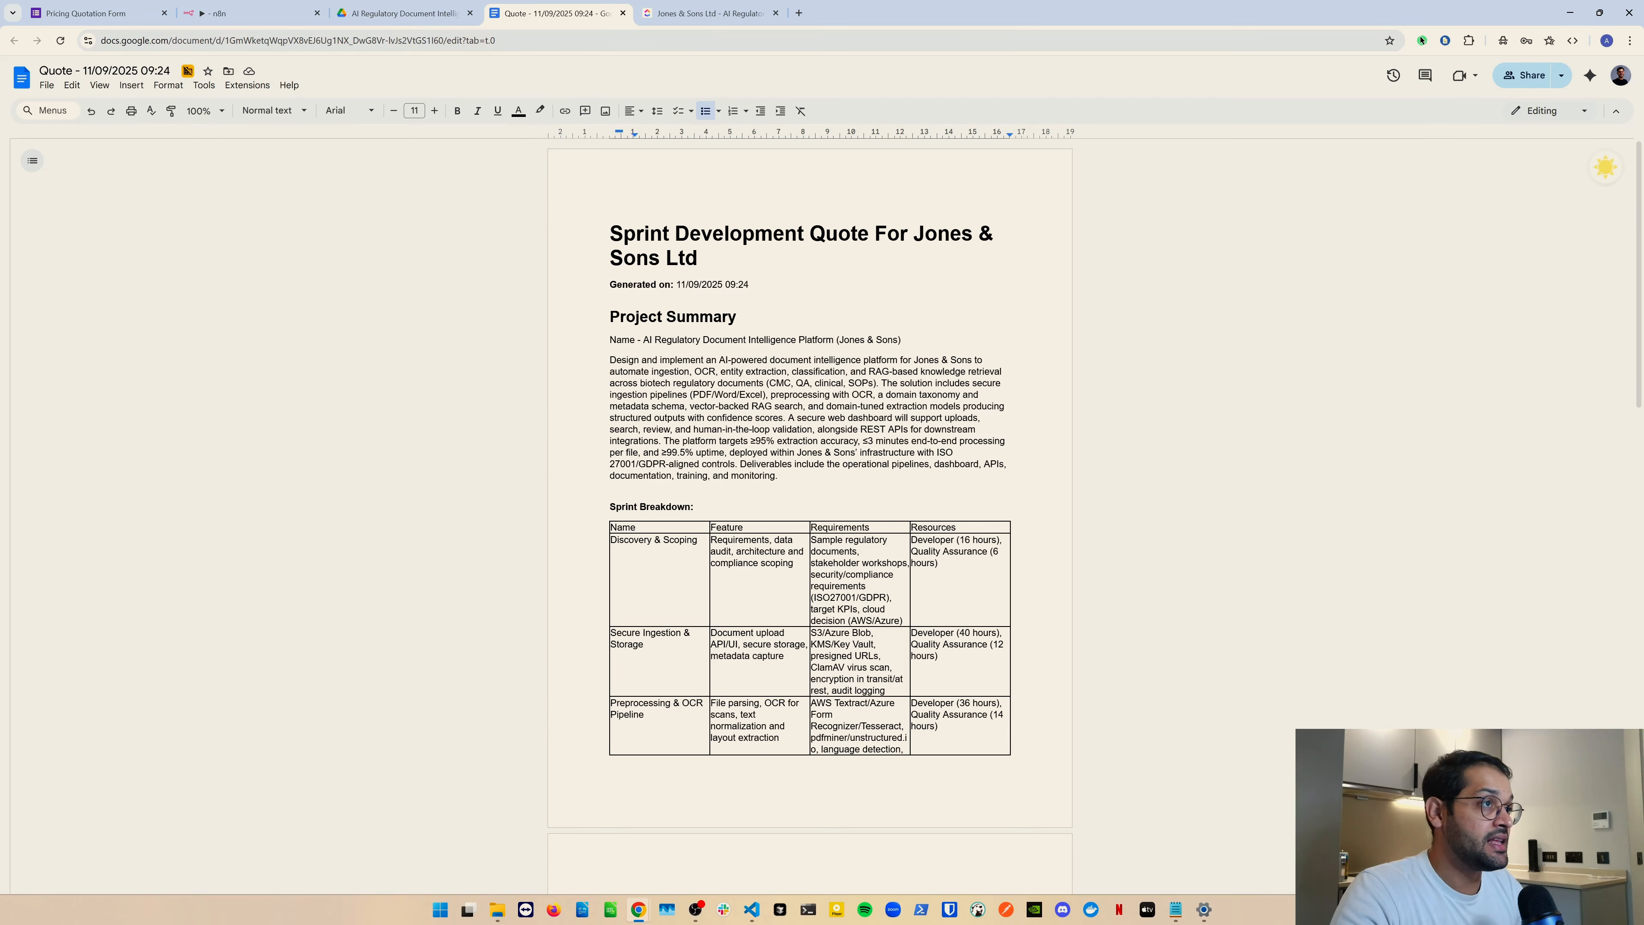
# - Compare the ClickUp sprint list with the quote's sprint breakdown and highlight the developer hours for Discovery & Scoping
pyautogui.click(706, 13)
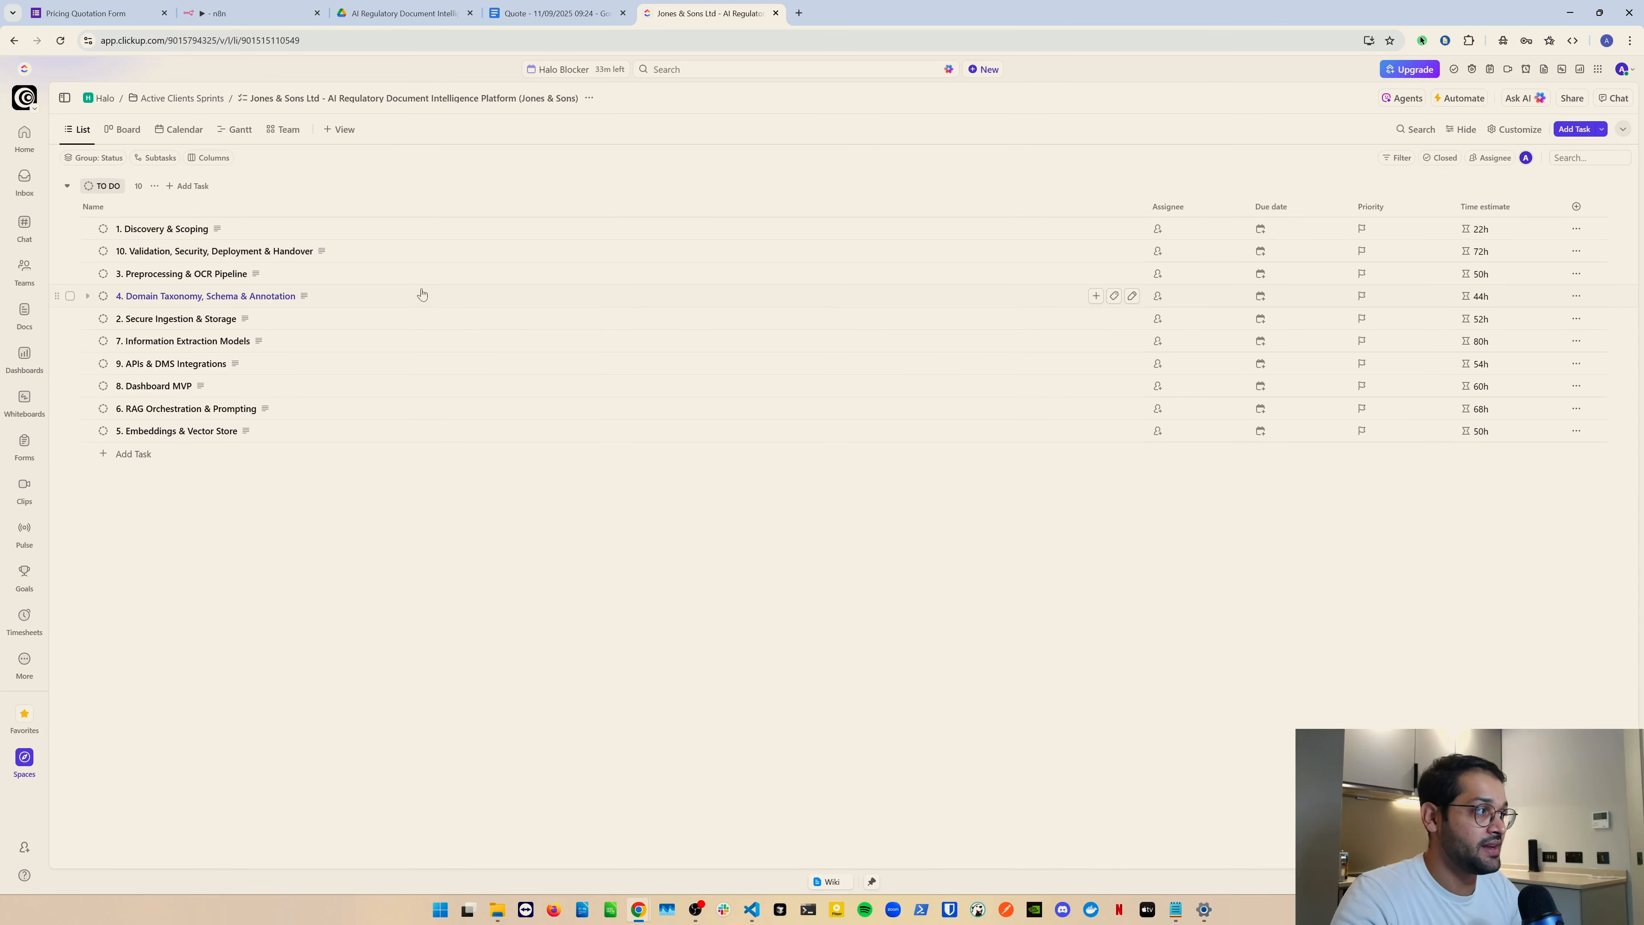
pyautogui.hotkey('ctrl', 'shift', 'Tab')
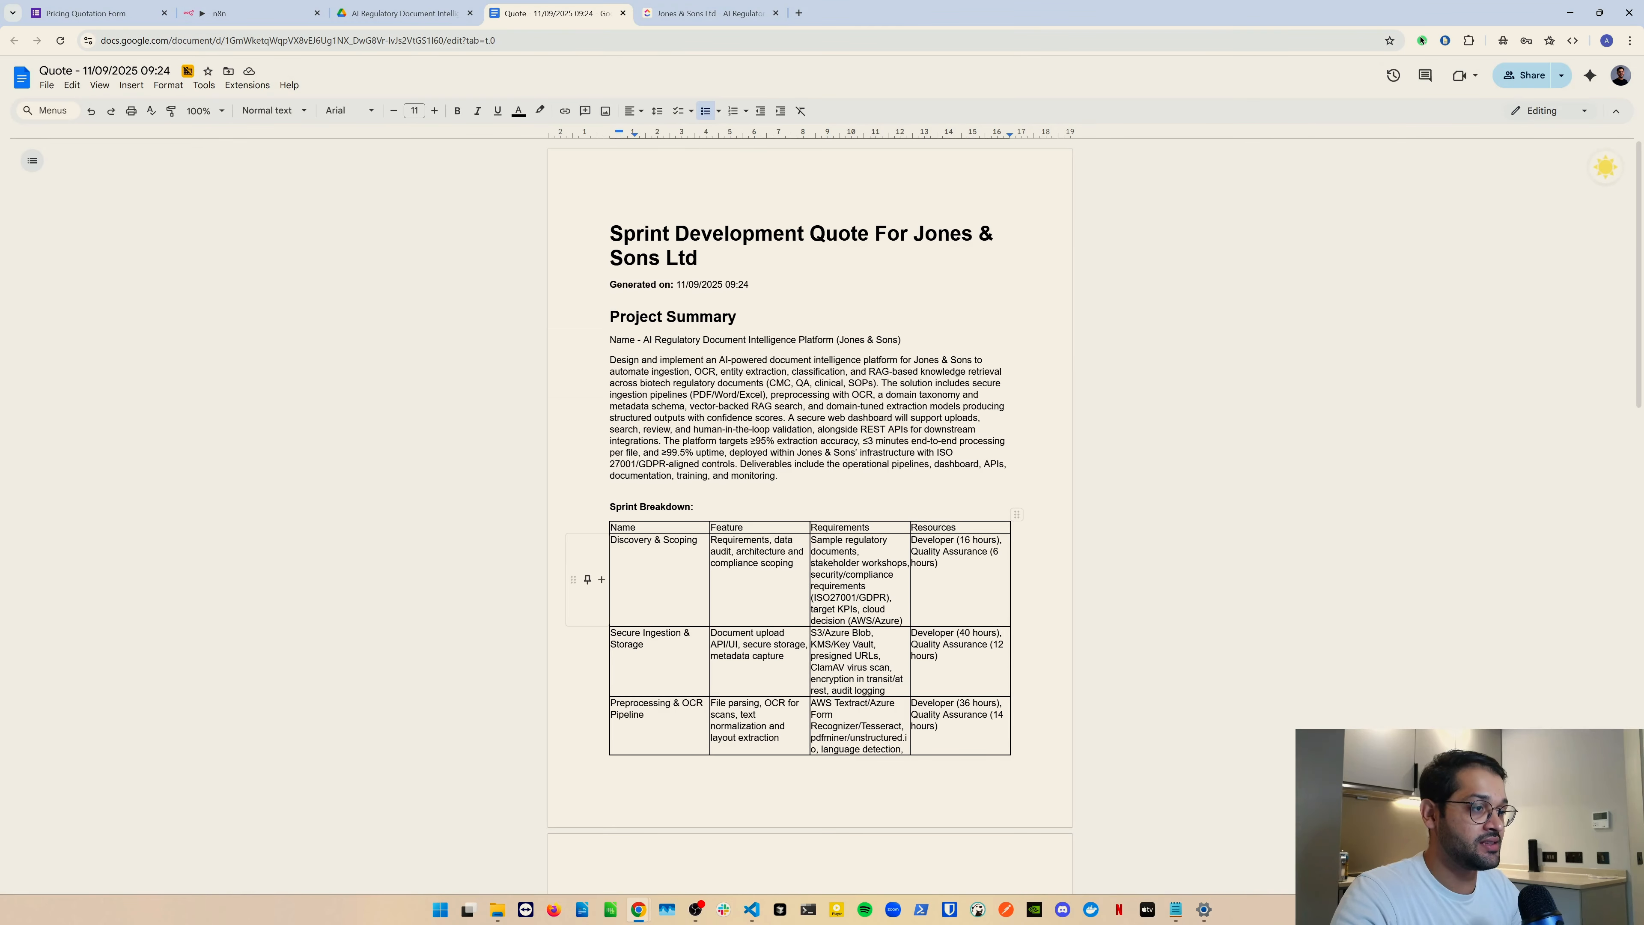
pyautogui.scroll(-1, 809, 518)
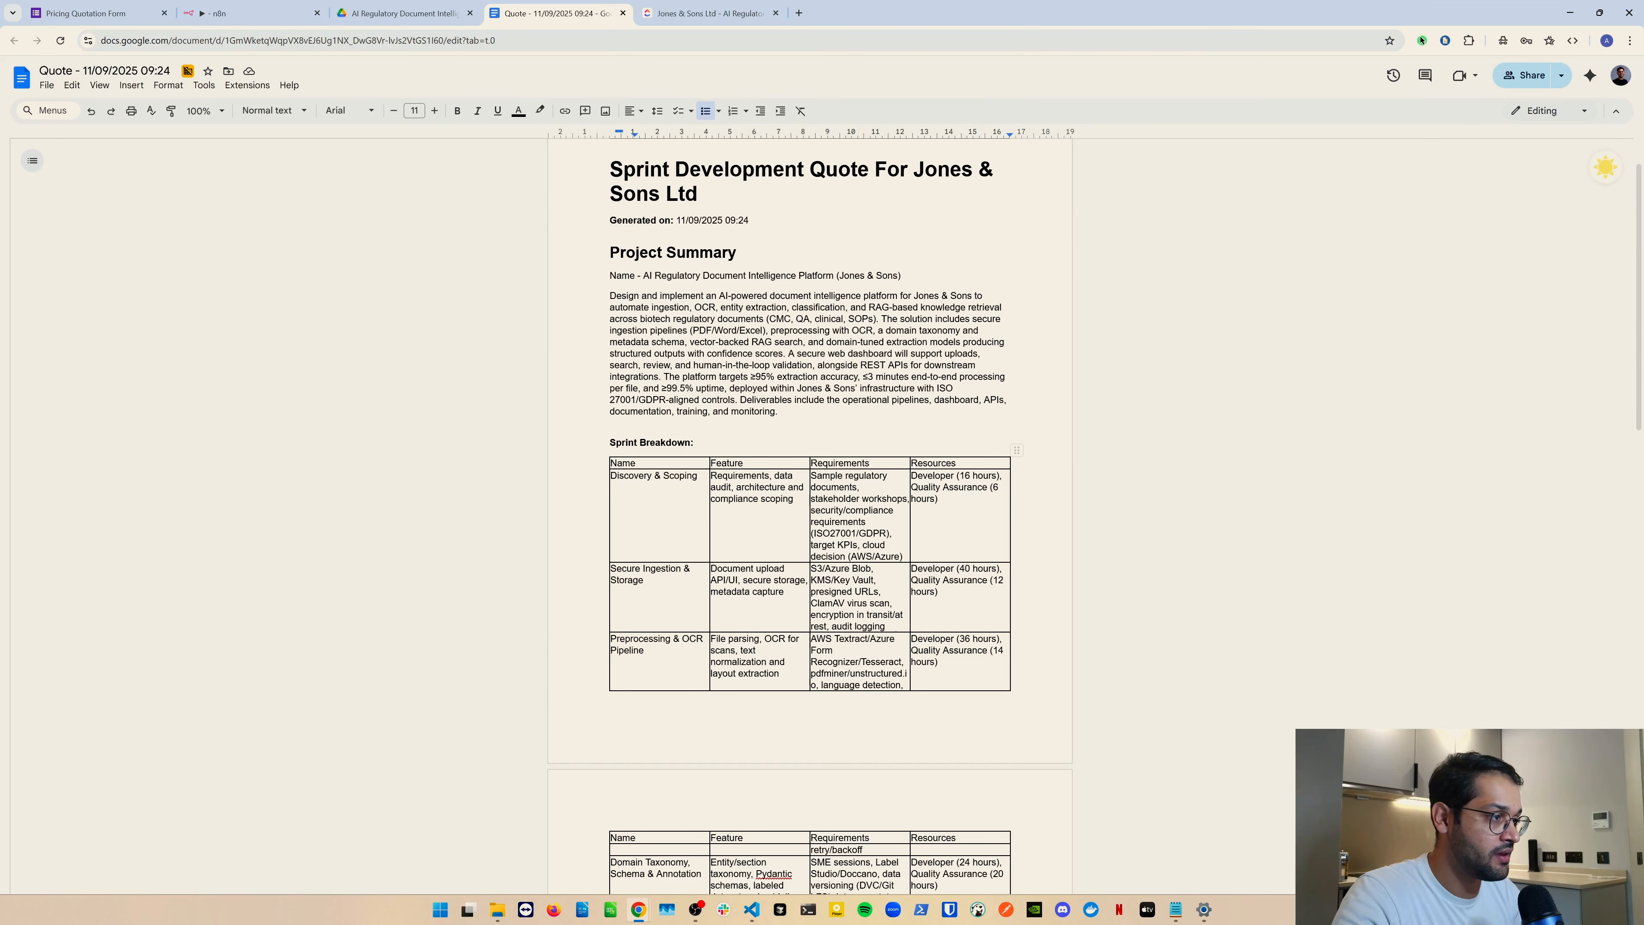
pyautogui.doubleClick(964, 476)
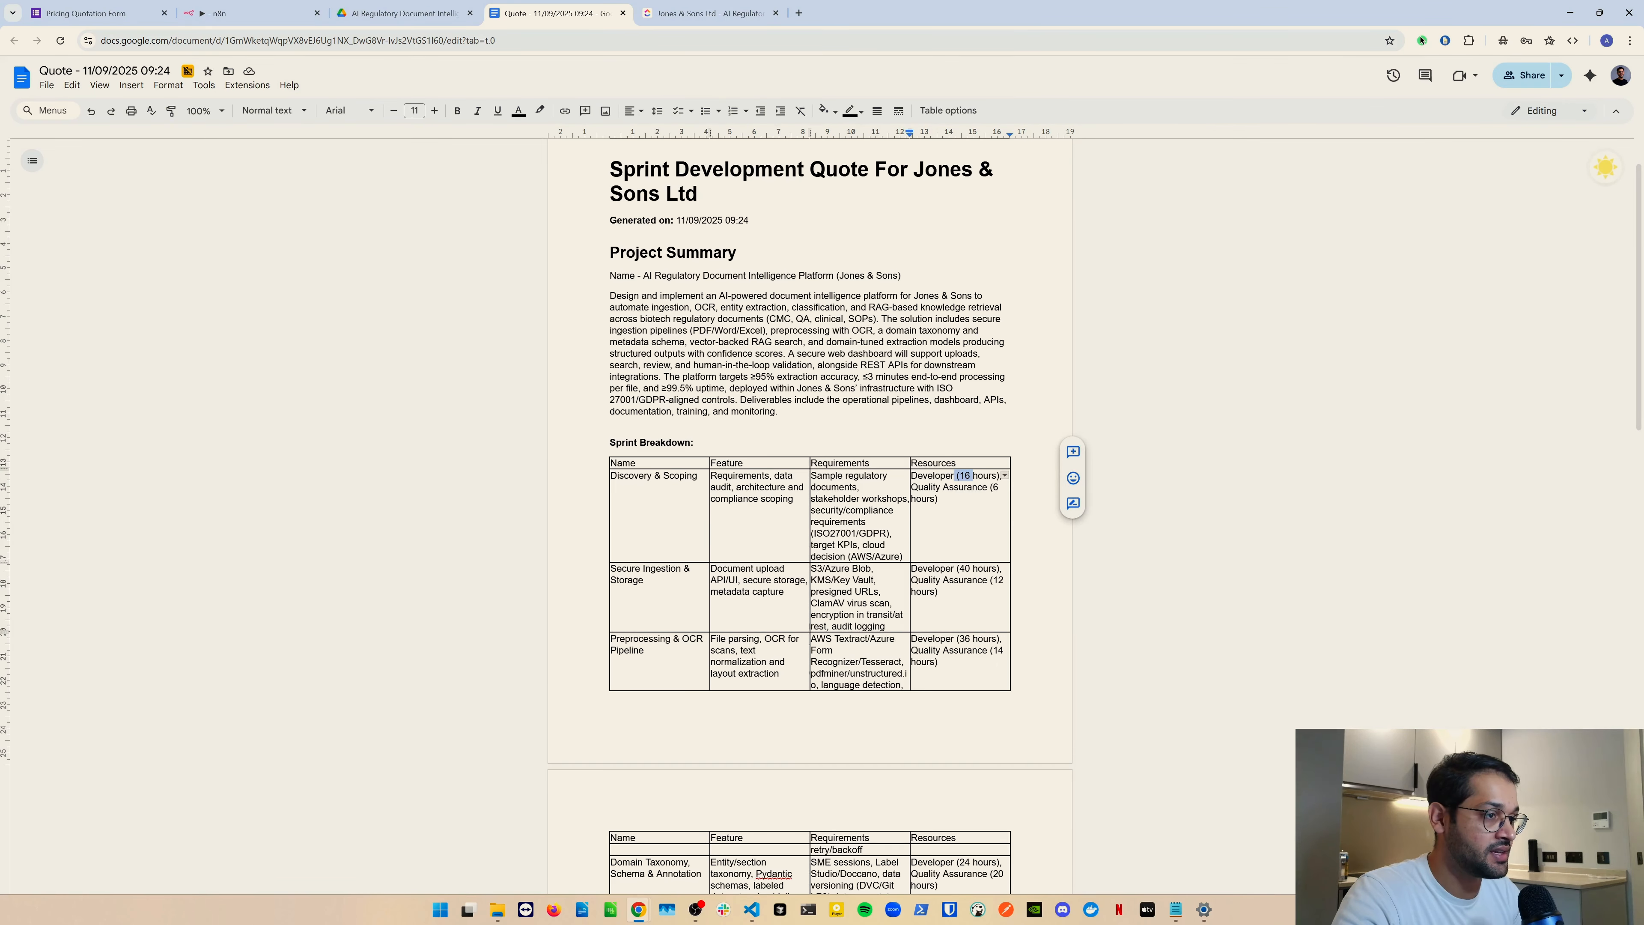
# - Switch to the ClickUp sprint list and inspect the Discovery & Scoping task, viewing its status options and selecting and deselecting it
pyautogui.click(708, 13)
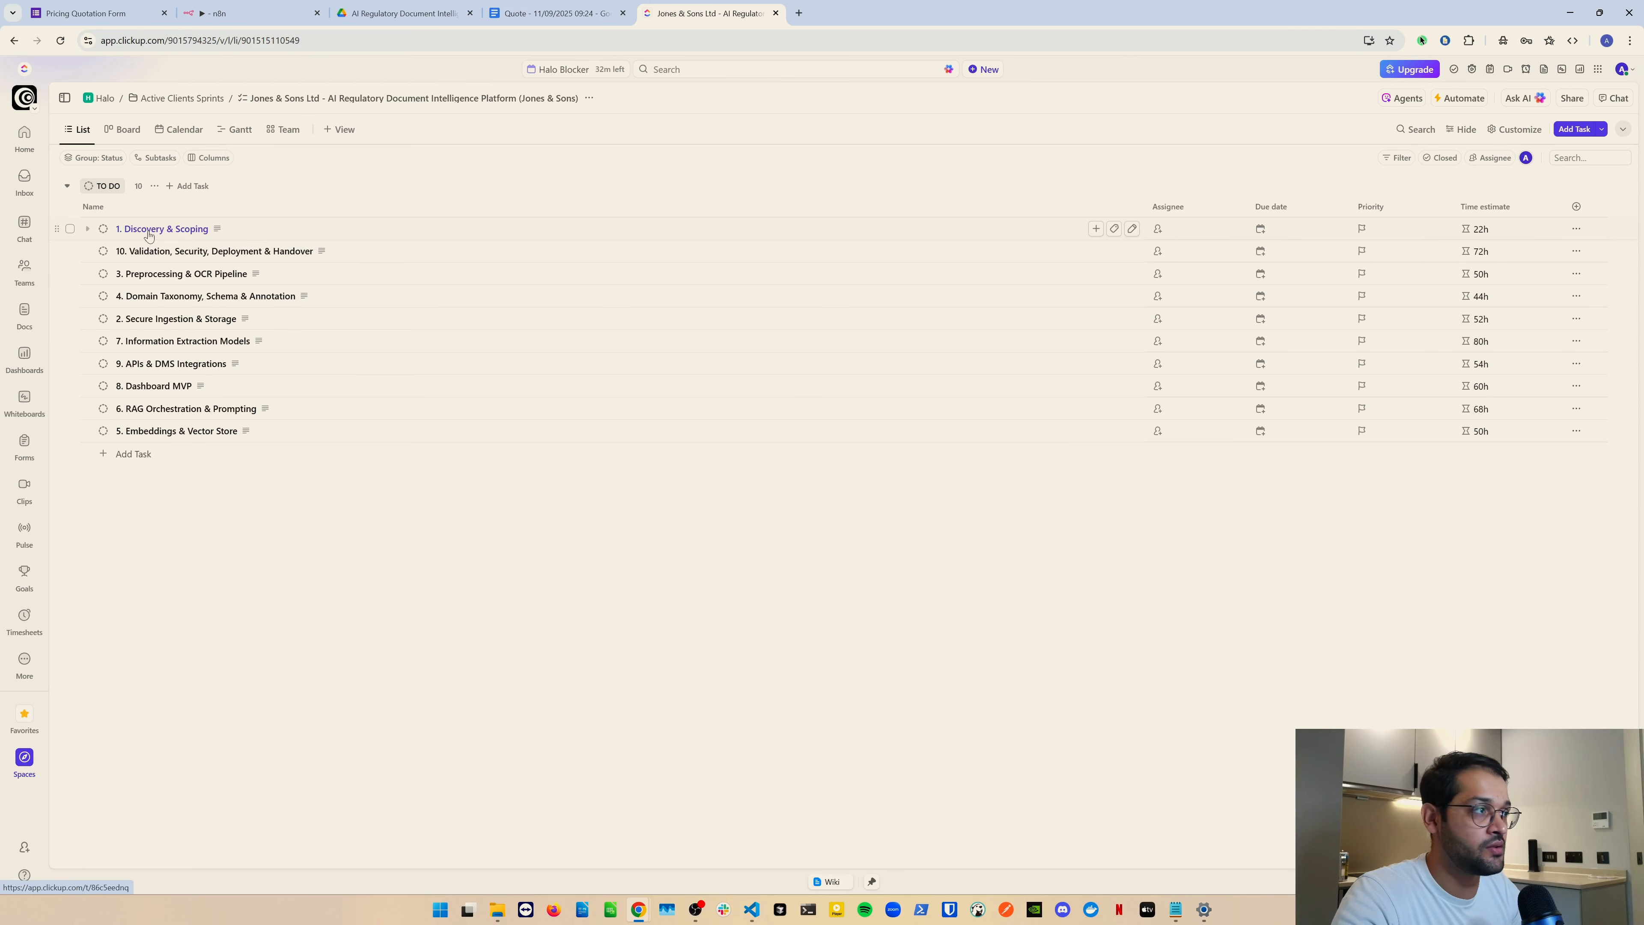
pyautogui.click(105, 233)
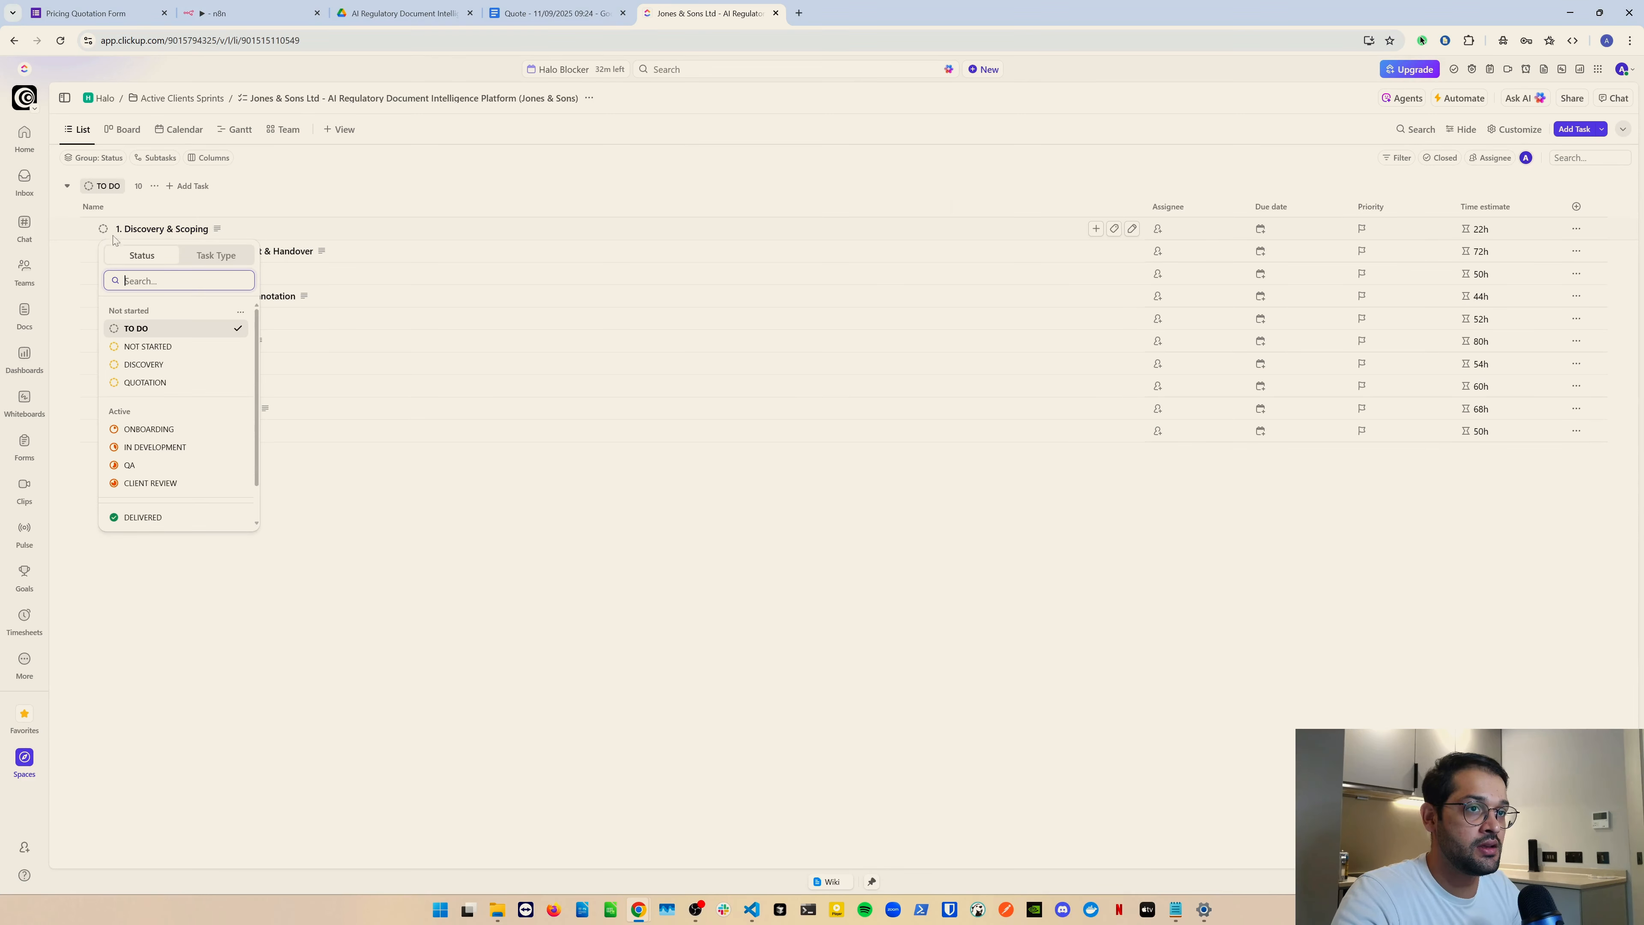
pyautogui.click(256, 203)
pyautogui.click(70, 229)
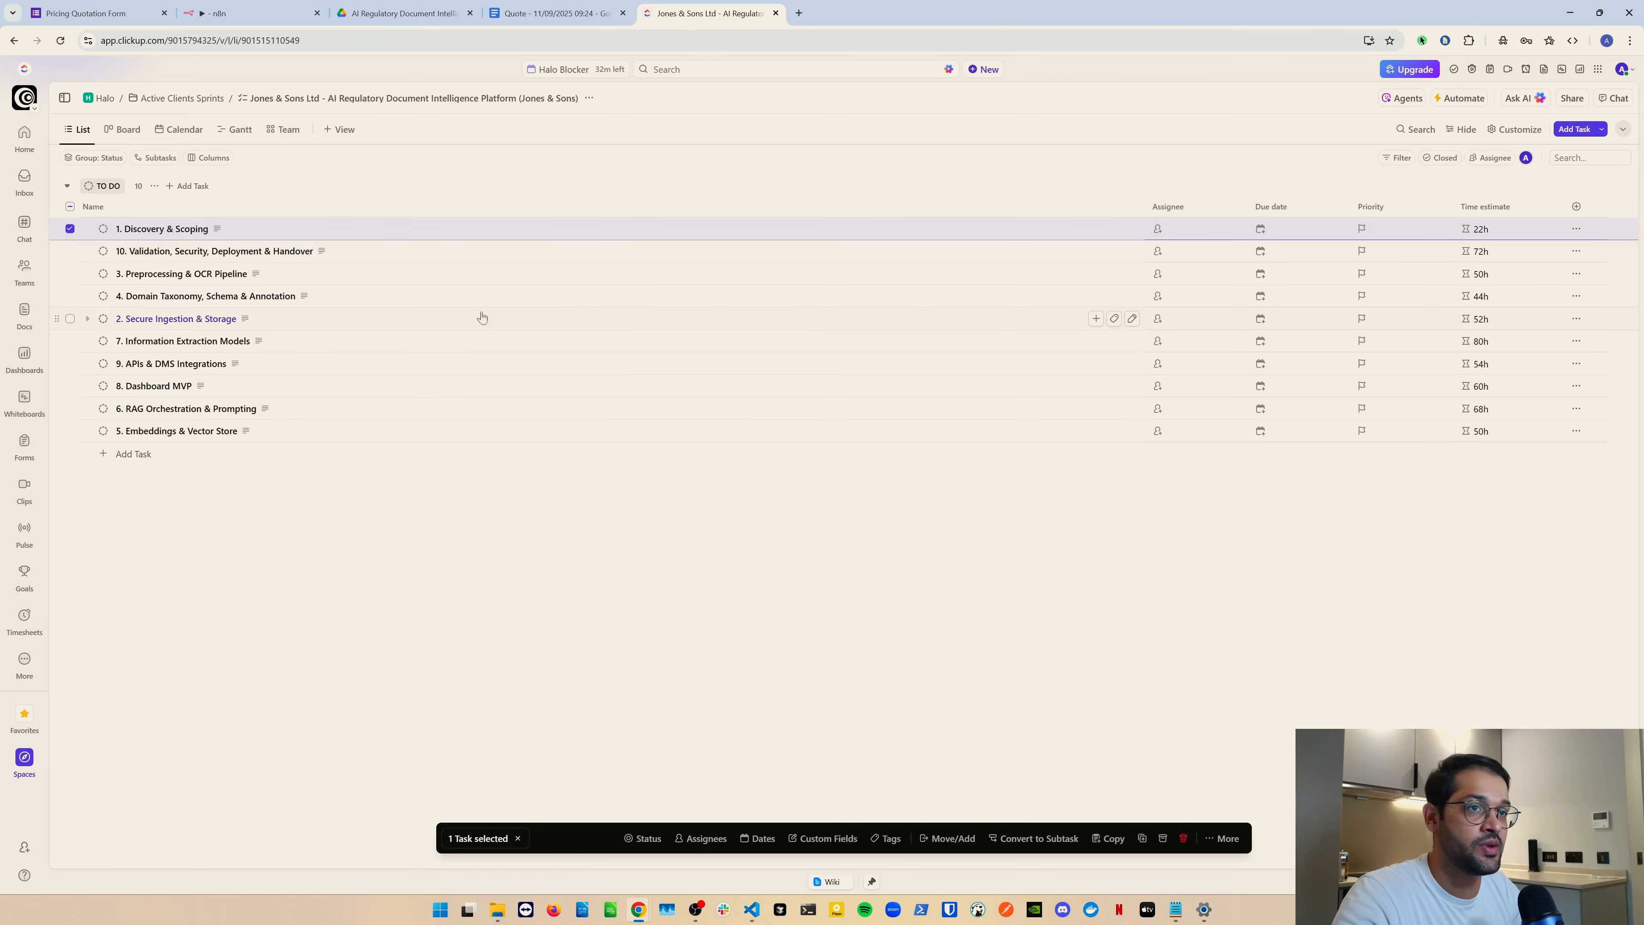
pyautogui.click(69, 230)
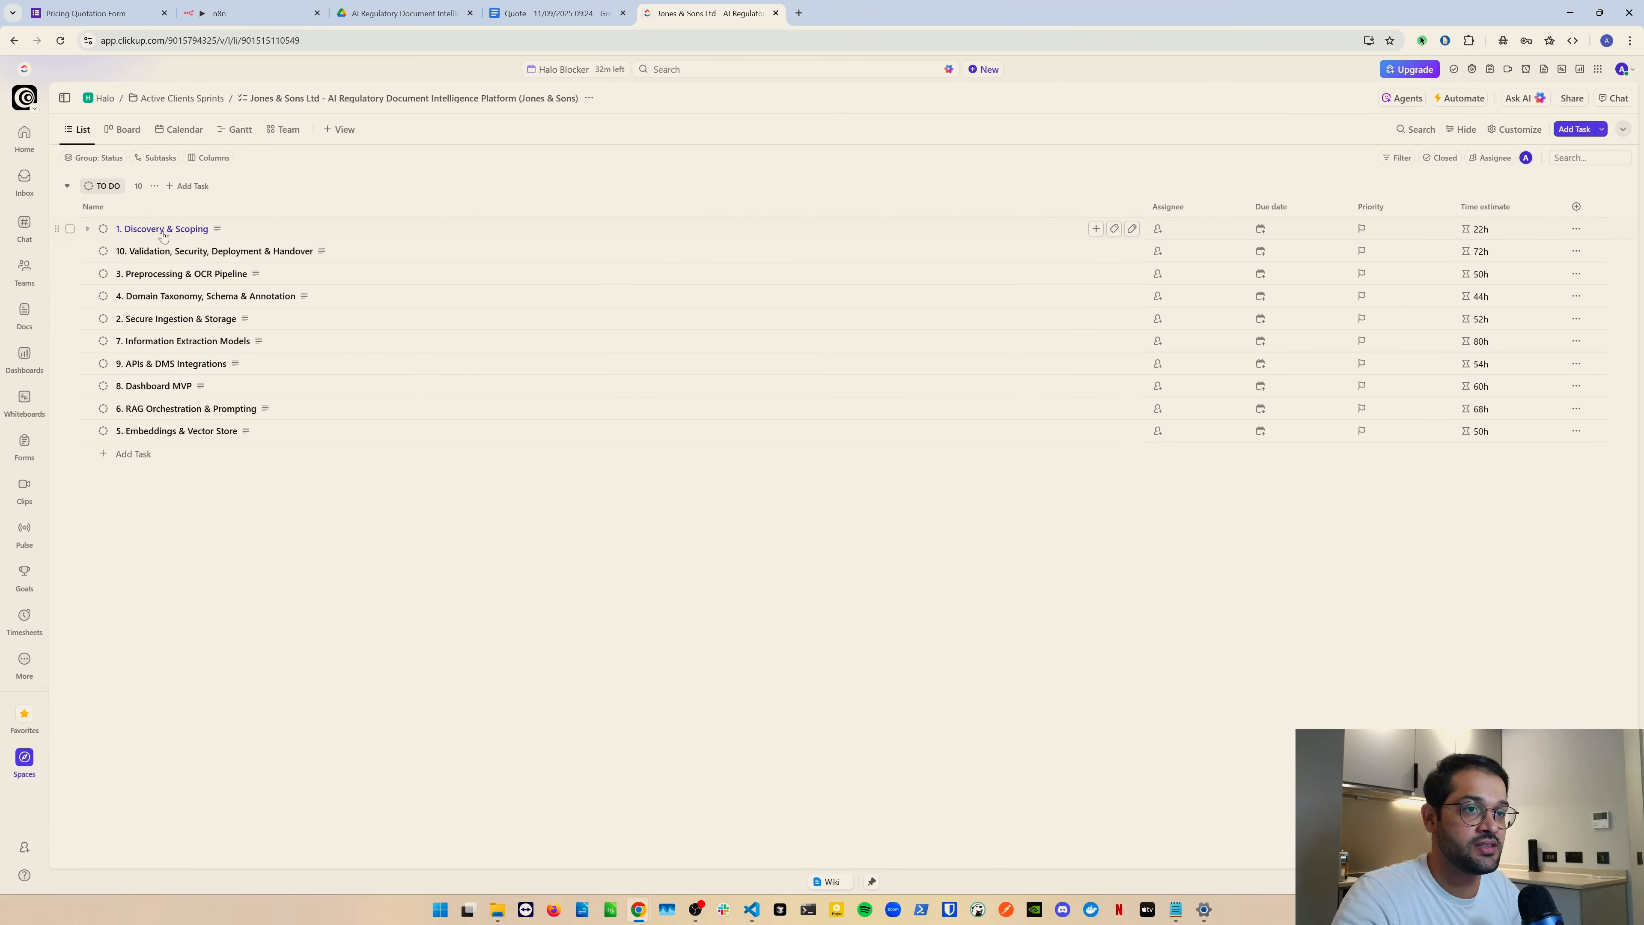